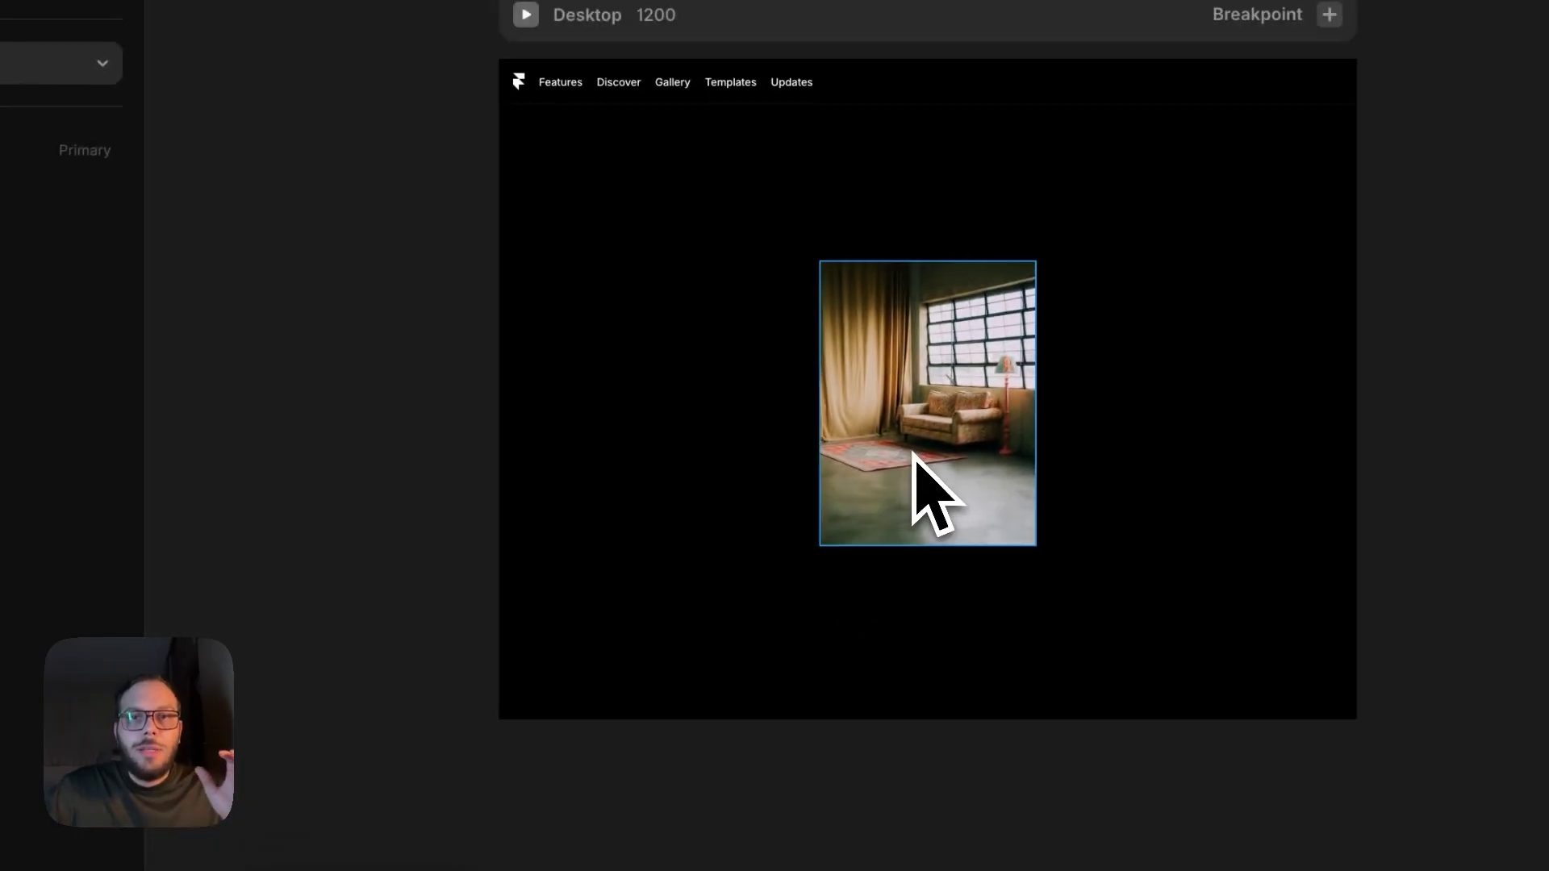
drag(913, 456, 792, 360)
drag(913, 414, 1088, 330)
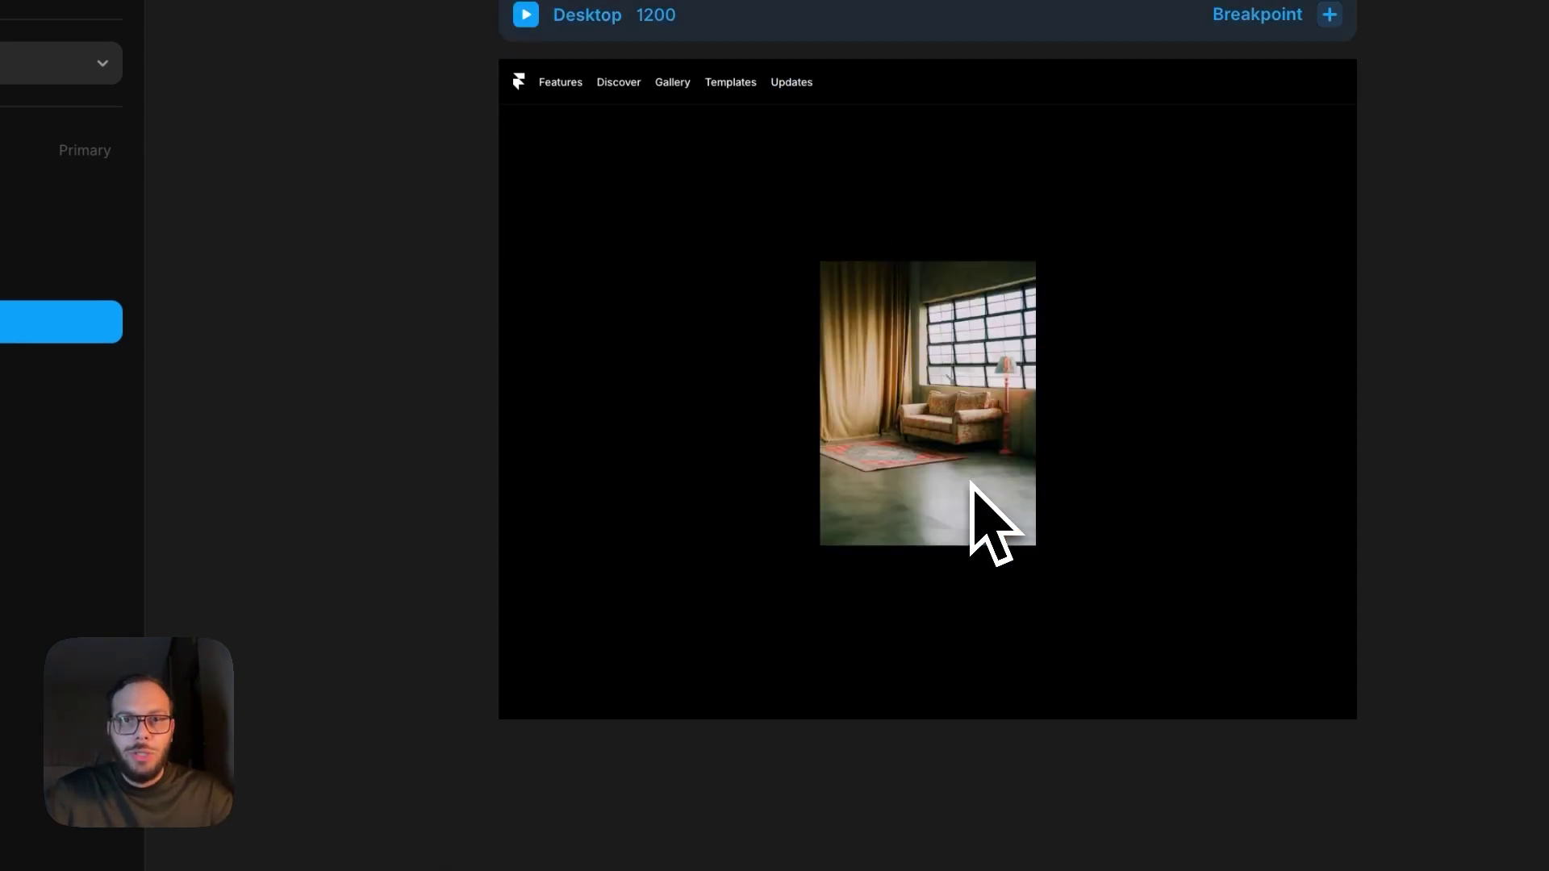
click(971, 484)
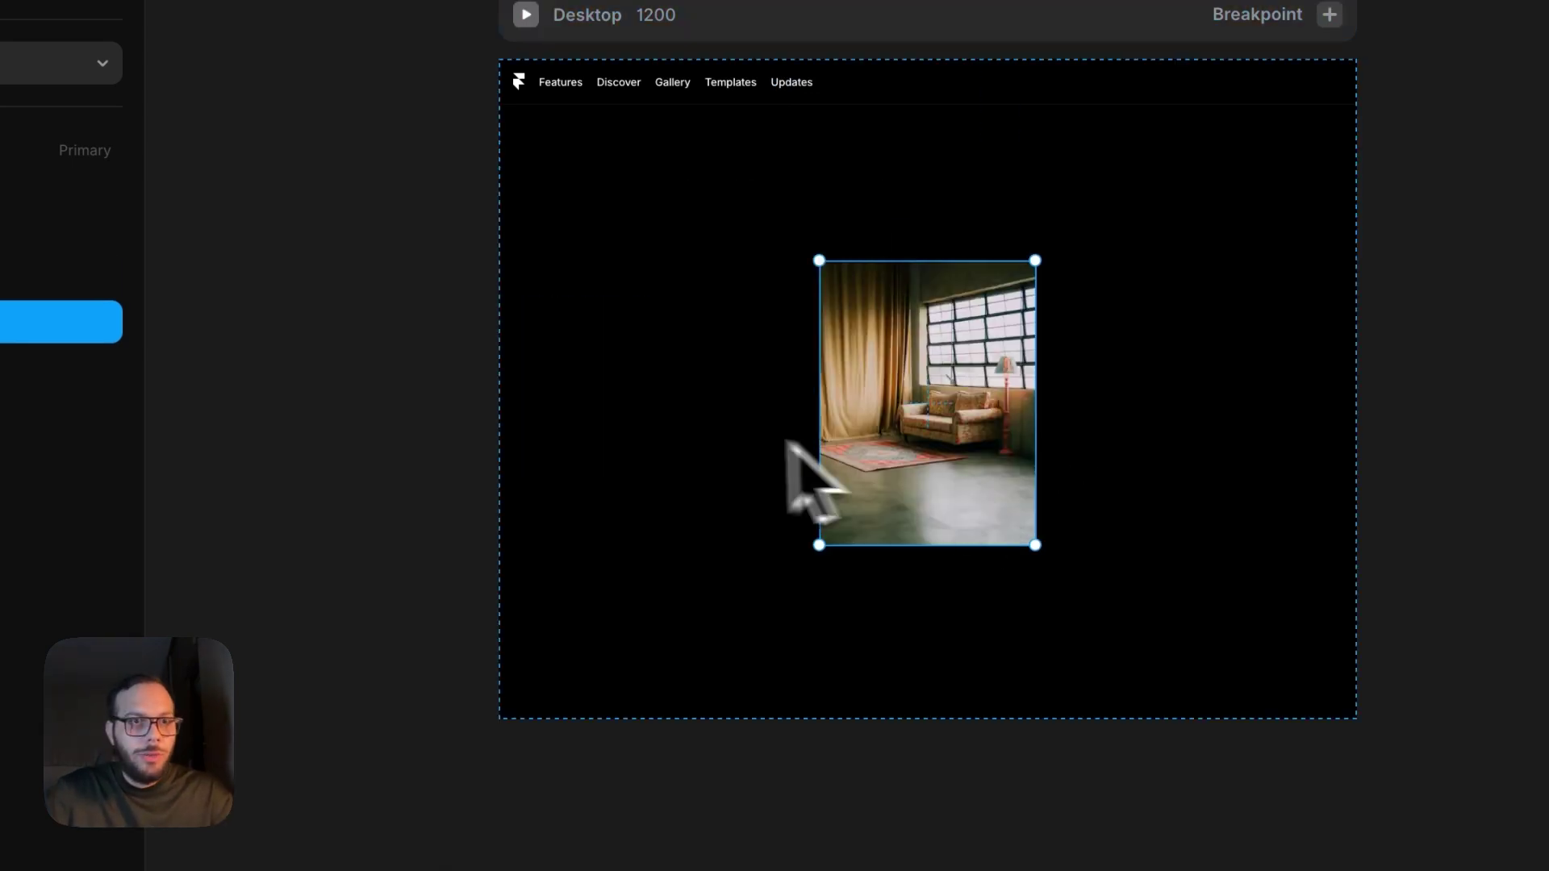
Wrap the three stacked images of the Desktop page together in one frame.
shift+click(217, 164)
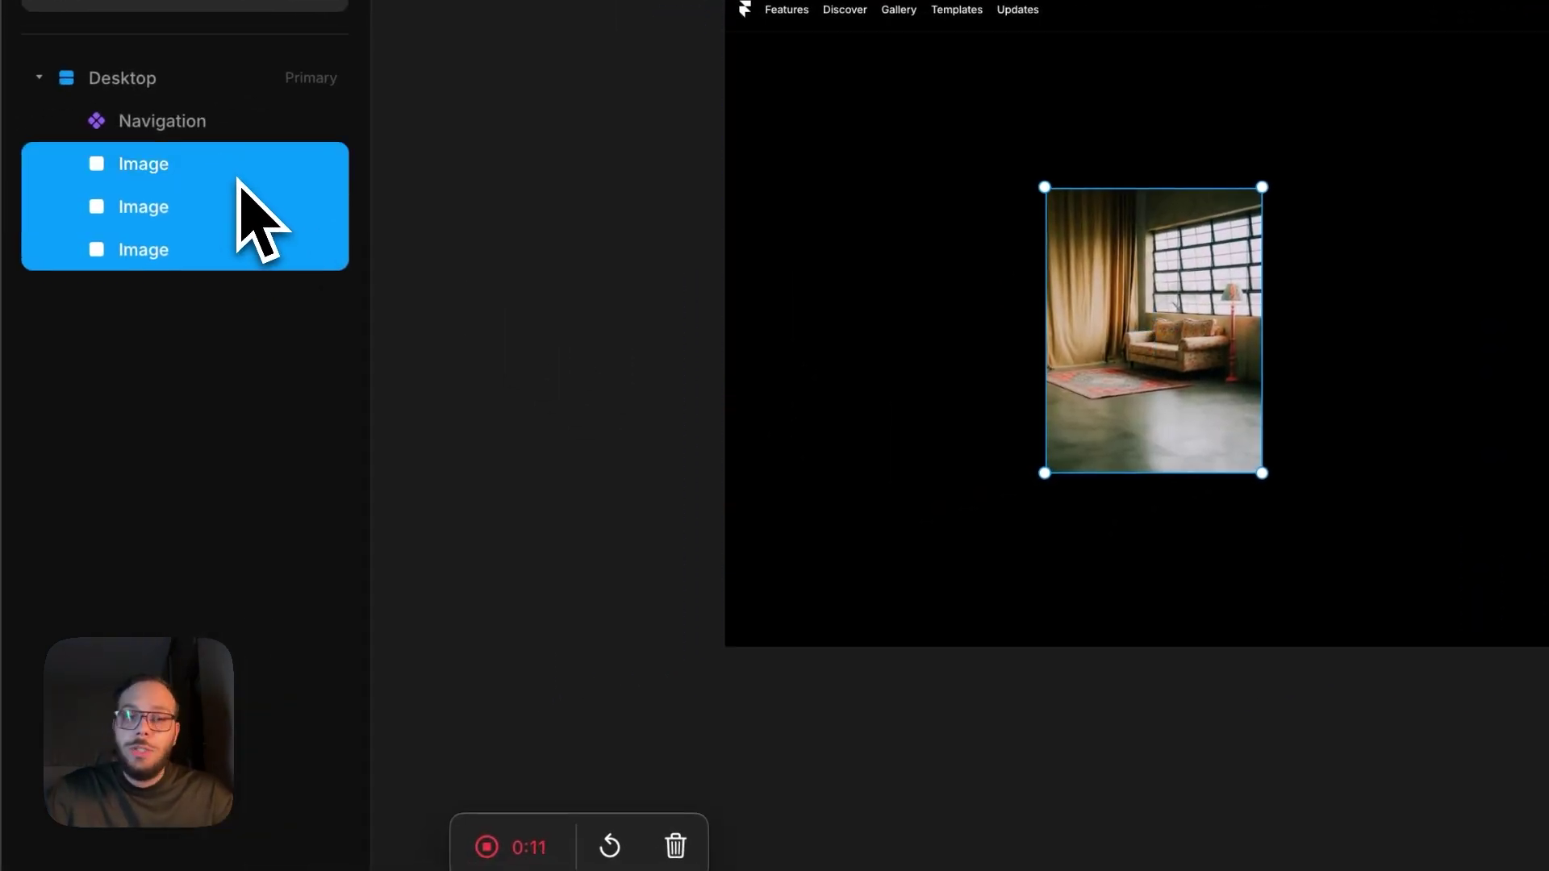
right_click(238, 179)
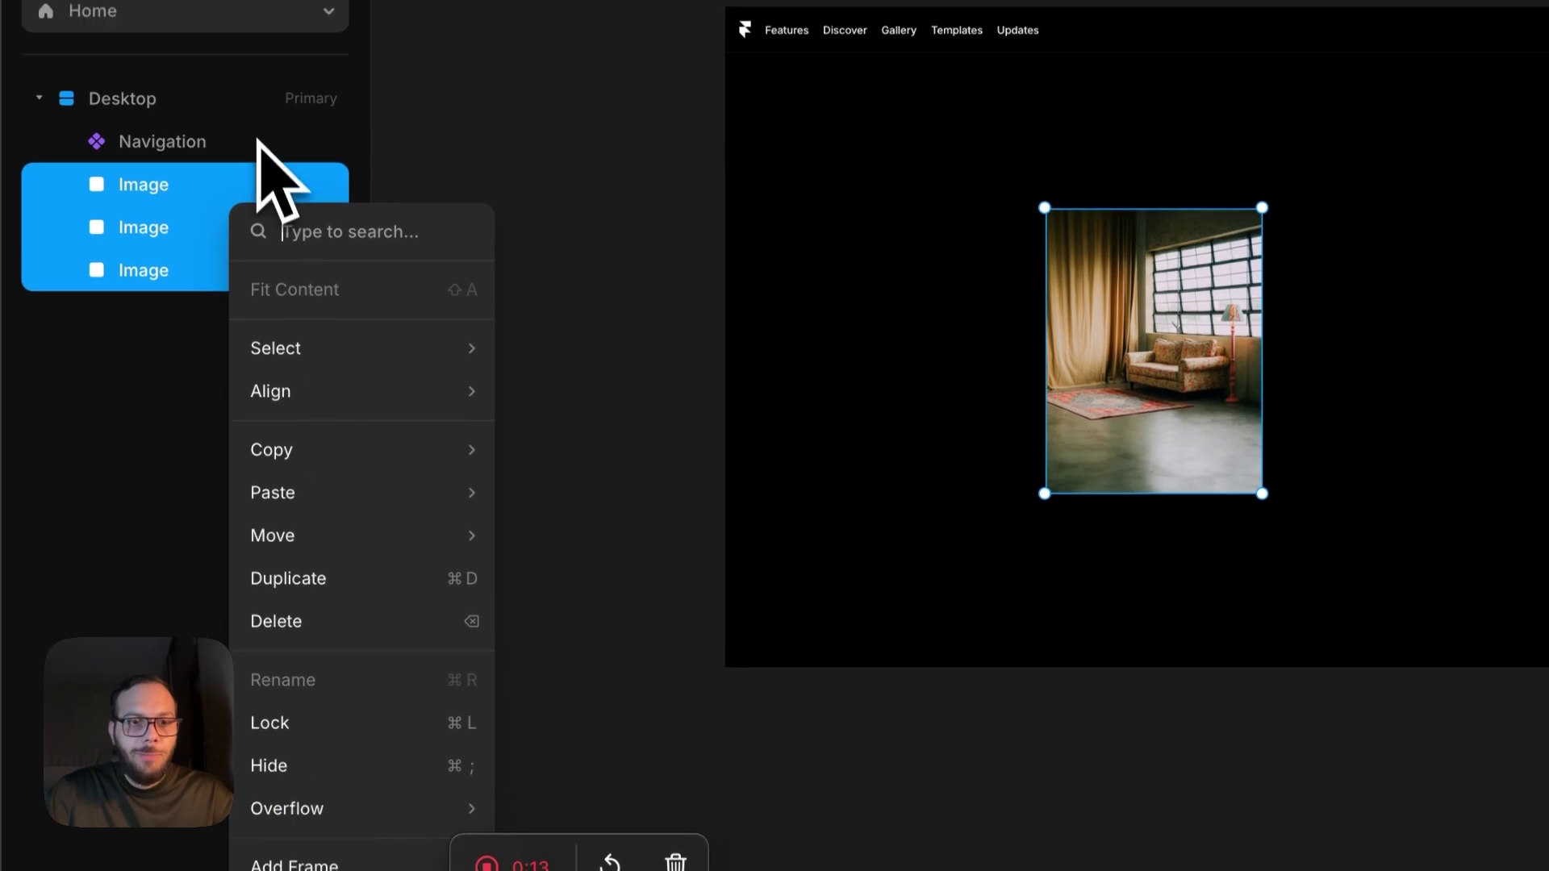
click(366, 807)
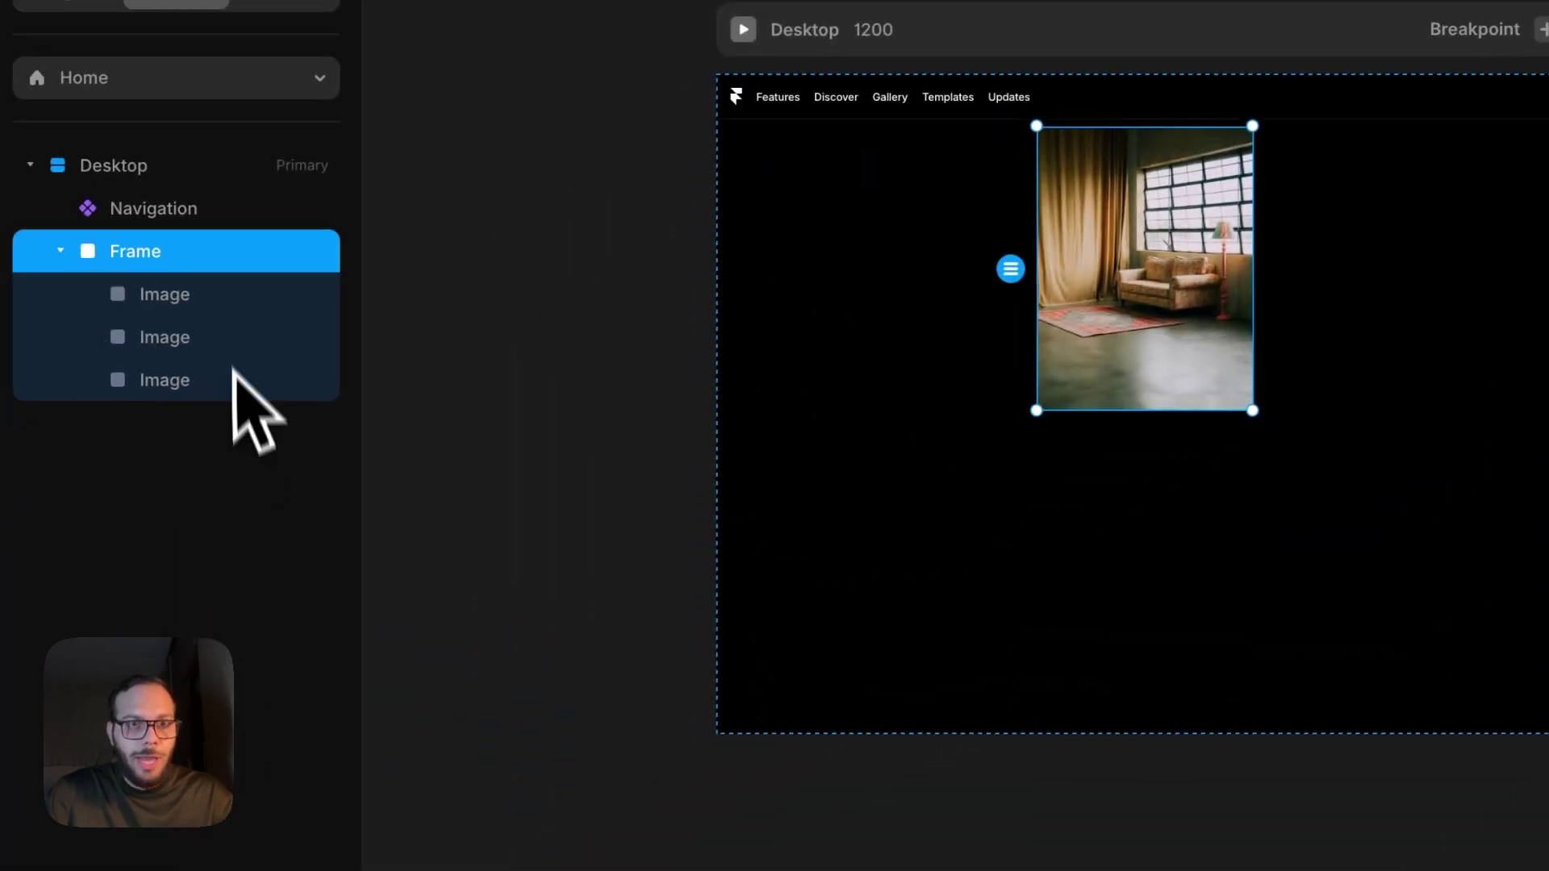
Create a component named "3D Slider" from the frame holding the three images.
right_click(216, 282)
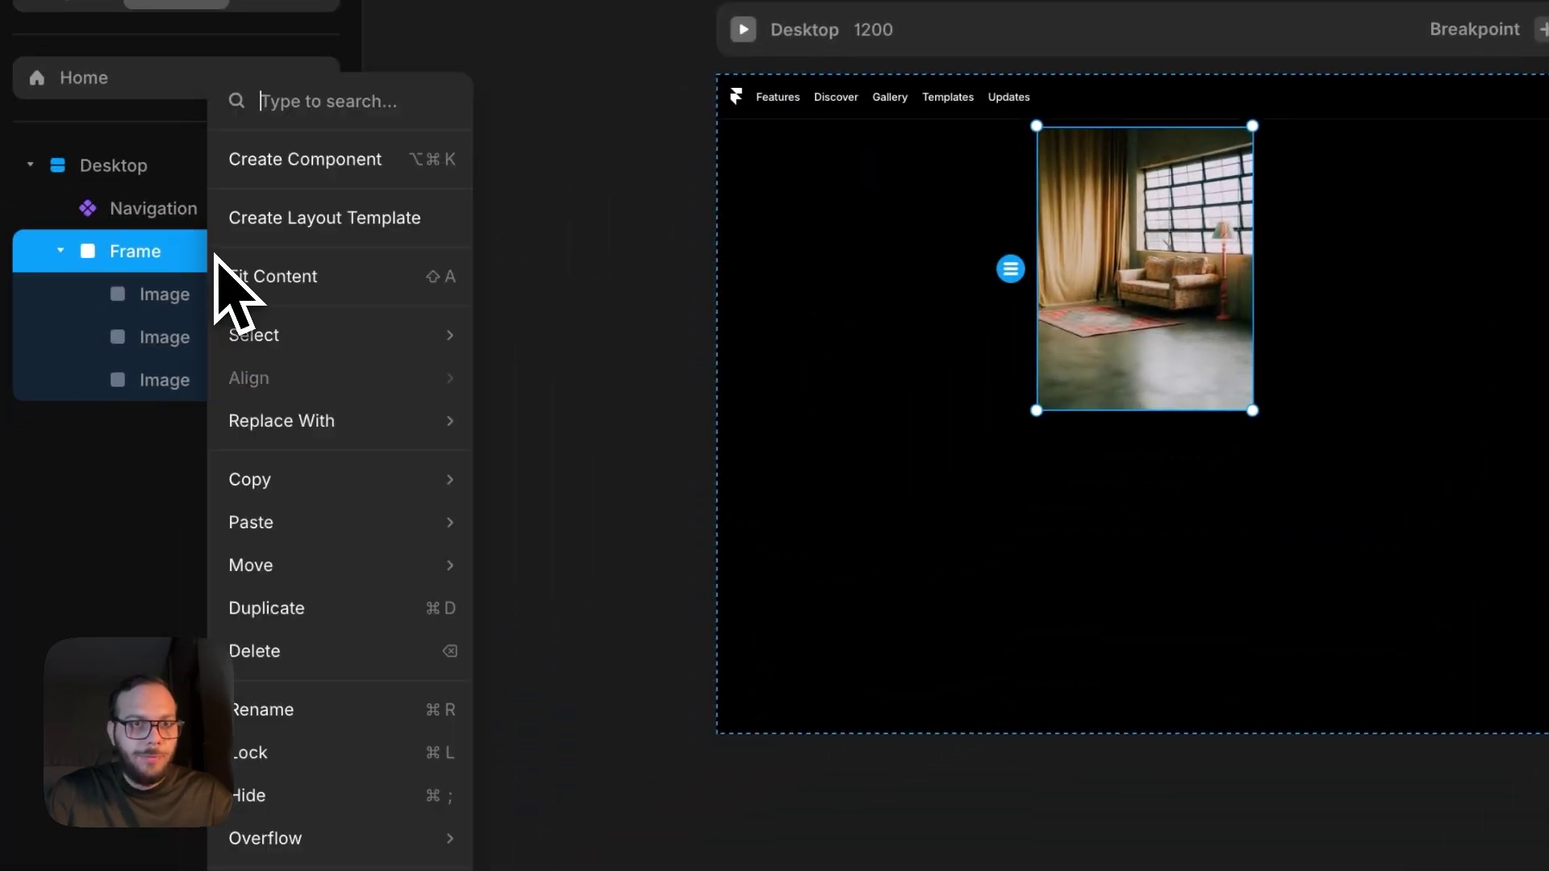
click(325, 160)
text(3)
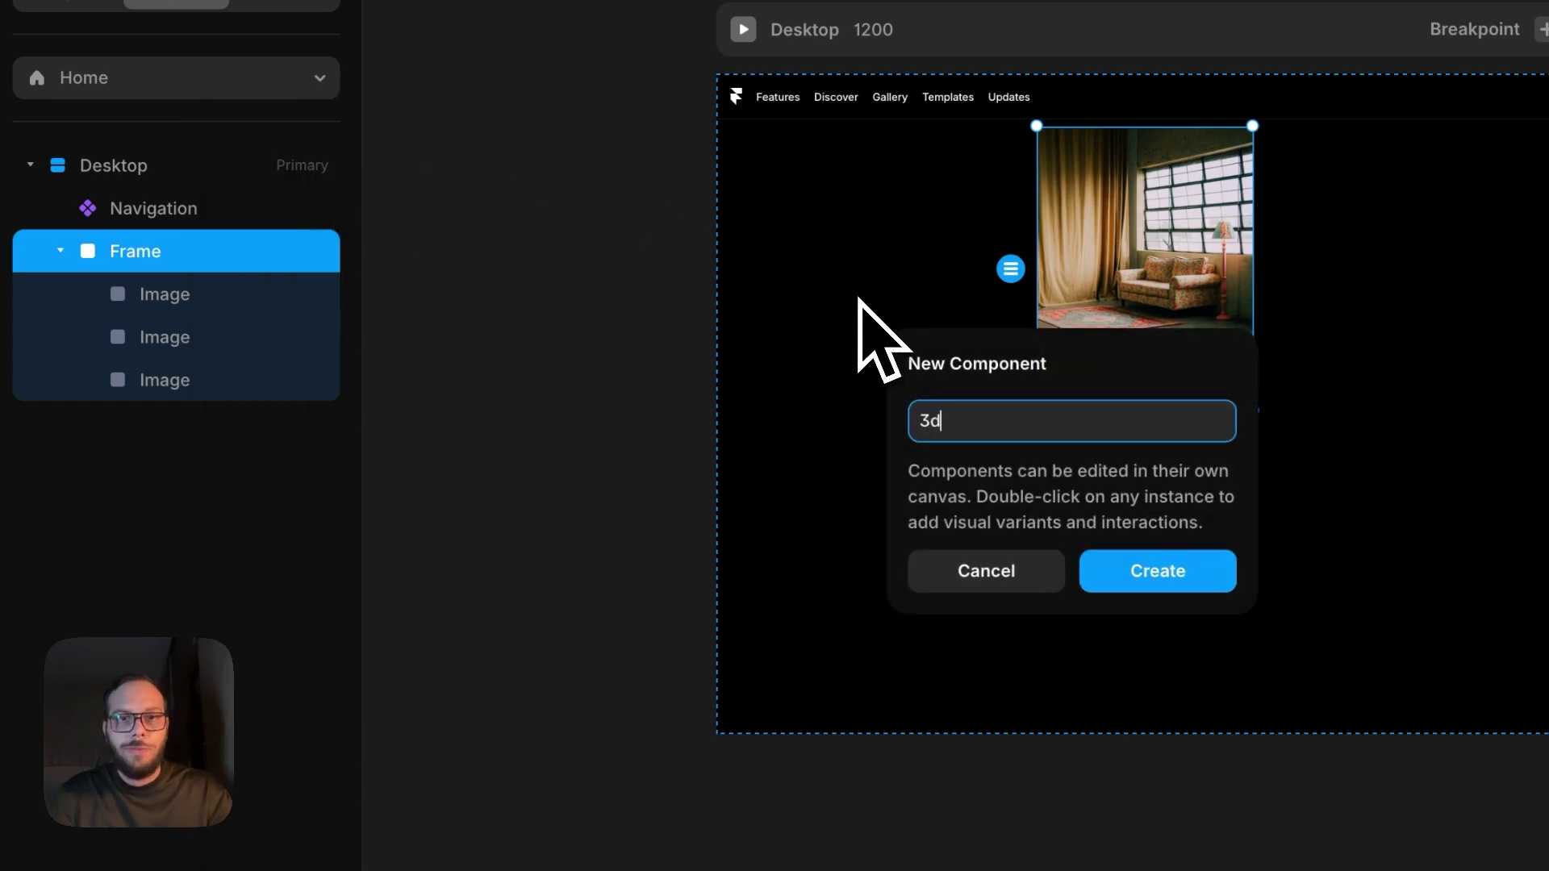
text(d)
key(BackSpace)
text(D Slider)
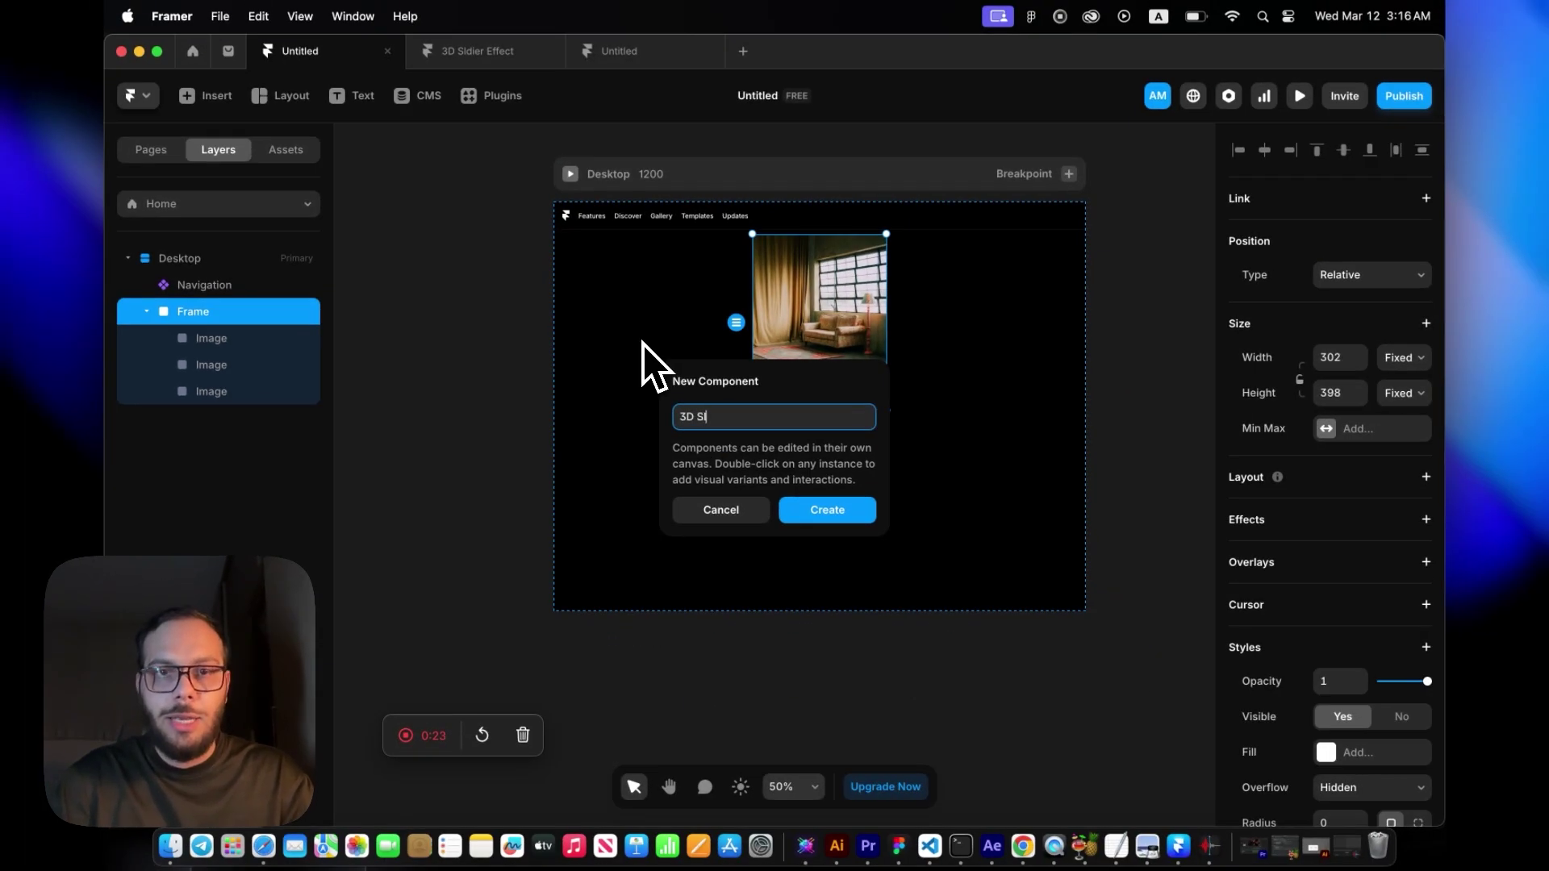
key(Return)
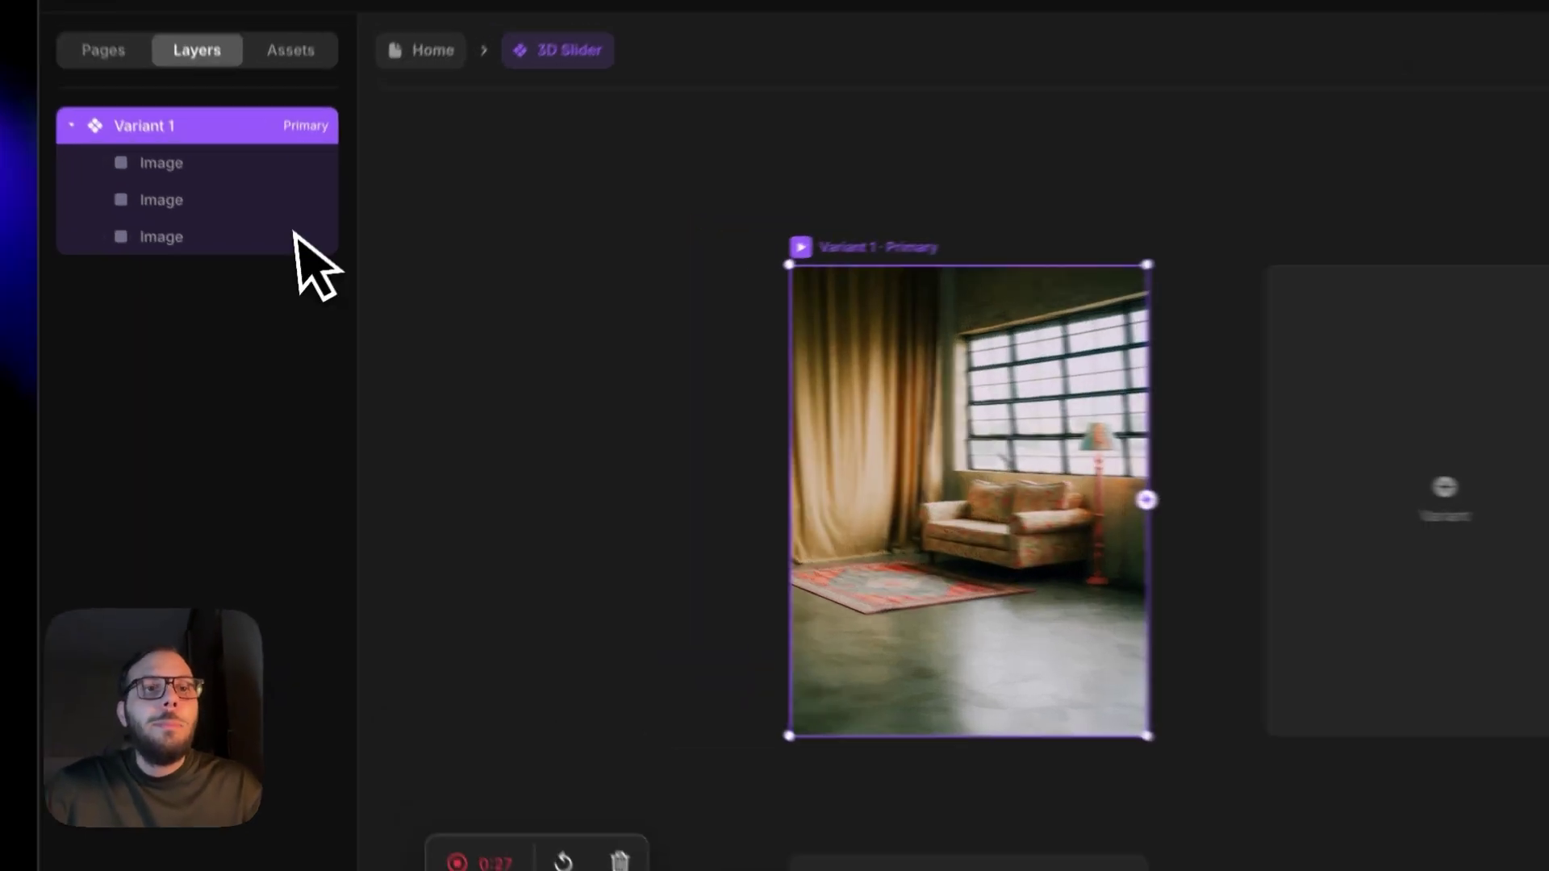
Wrap all three images inside Variant 1 of the component in a new frame.
click(214, 236)
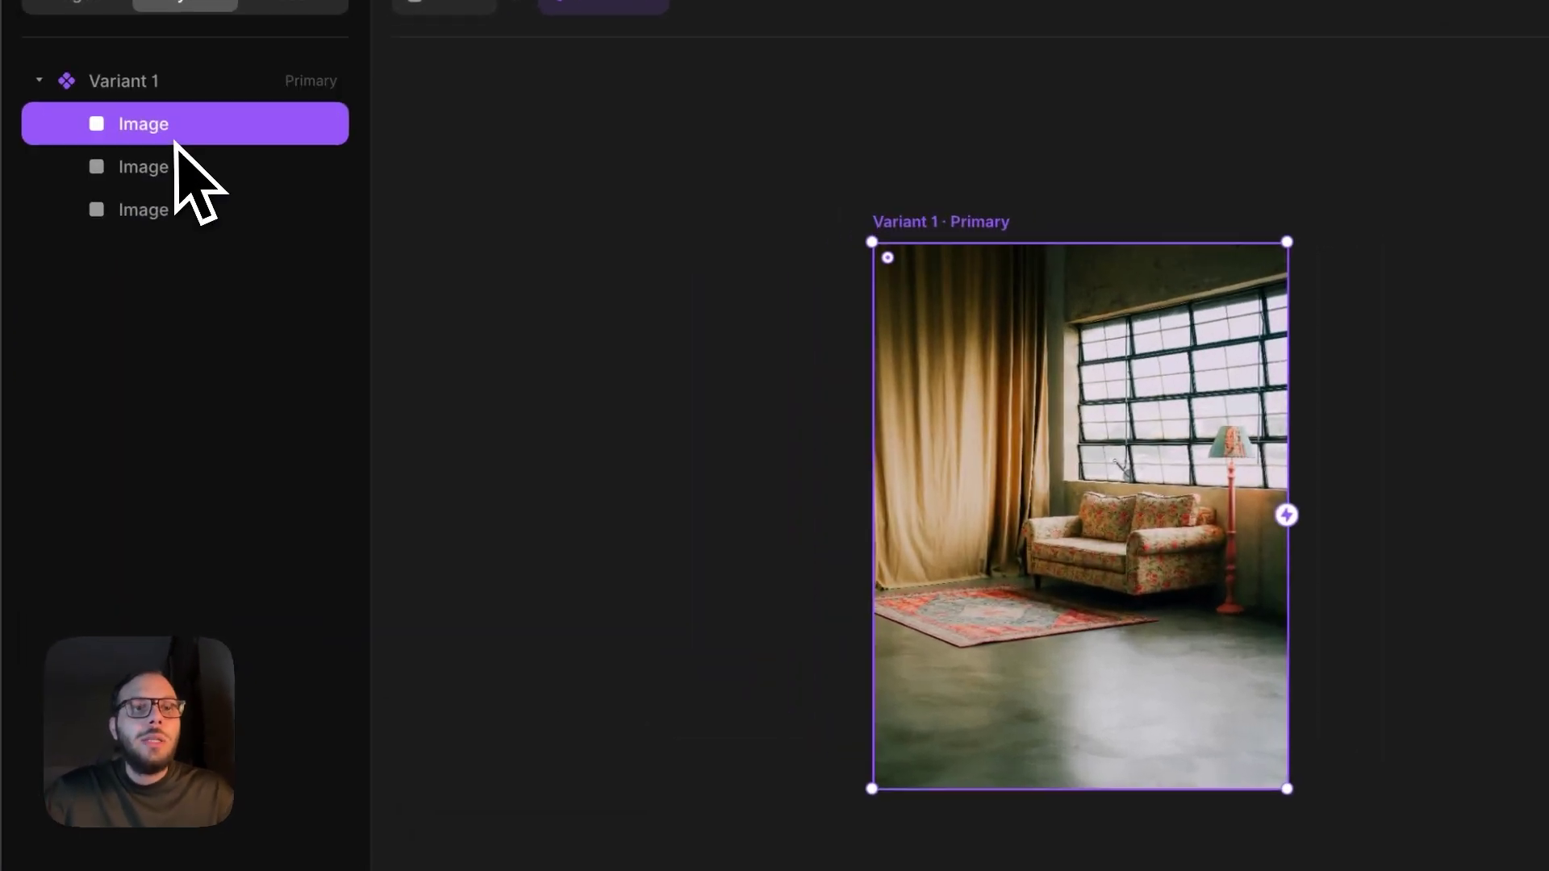
shift+click(215, 282)
right_click(179, 207)
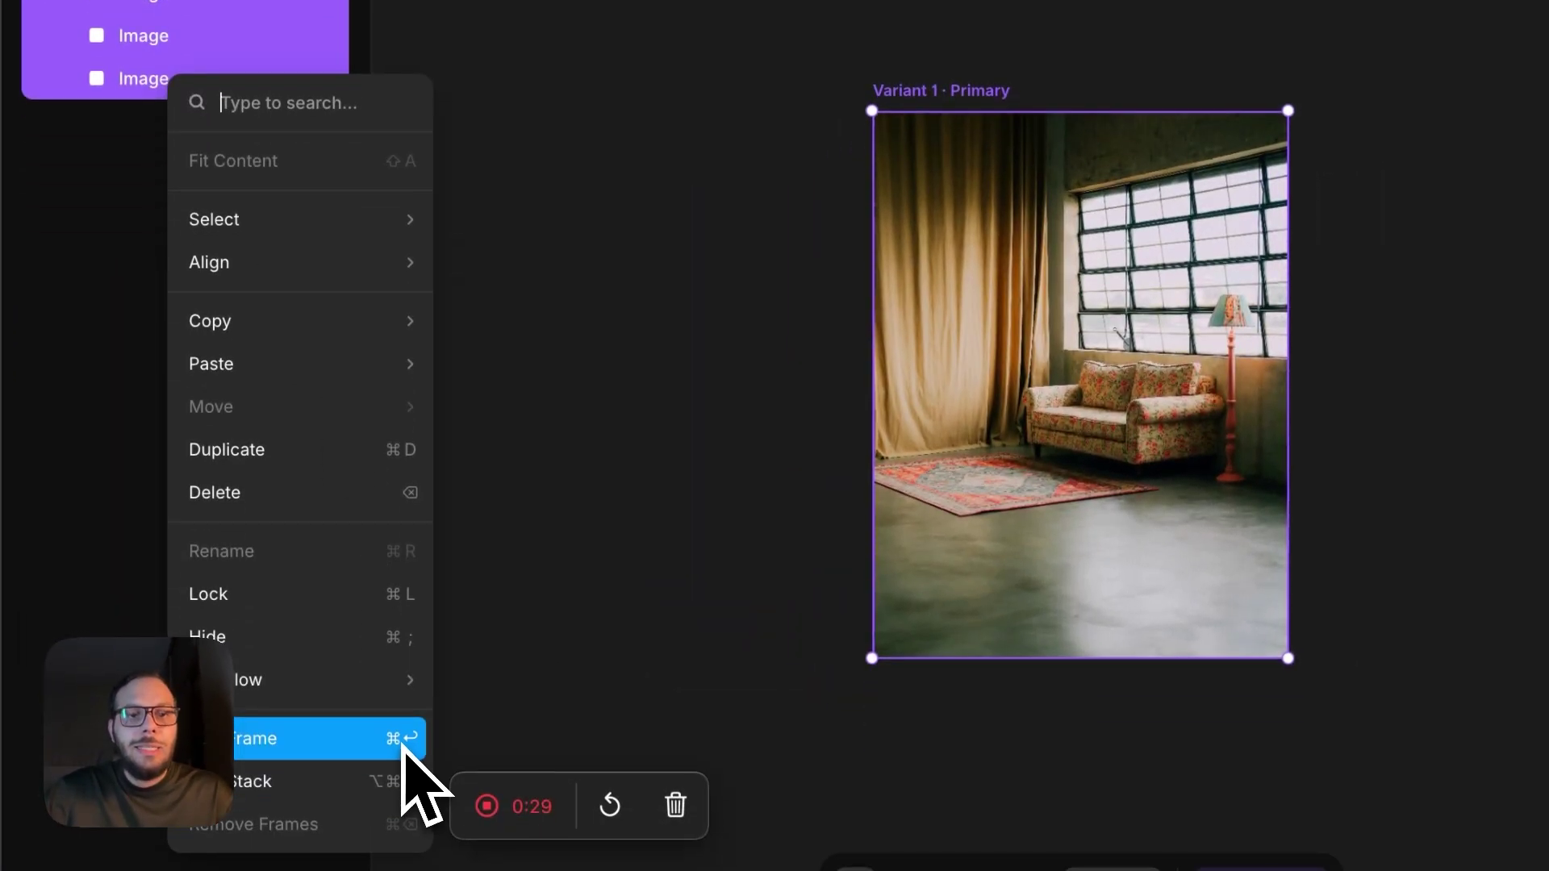
click(403, 740)
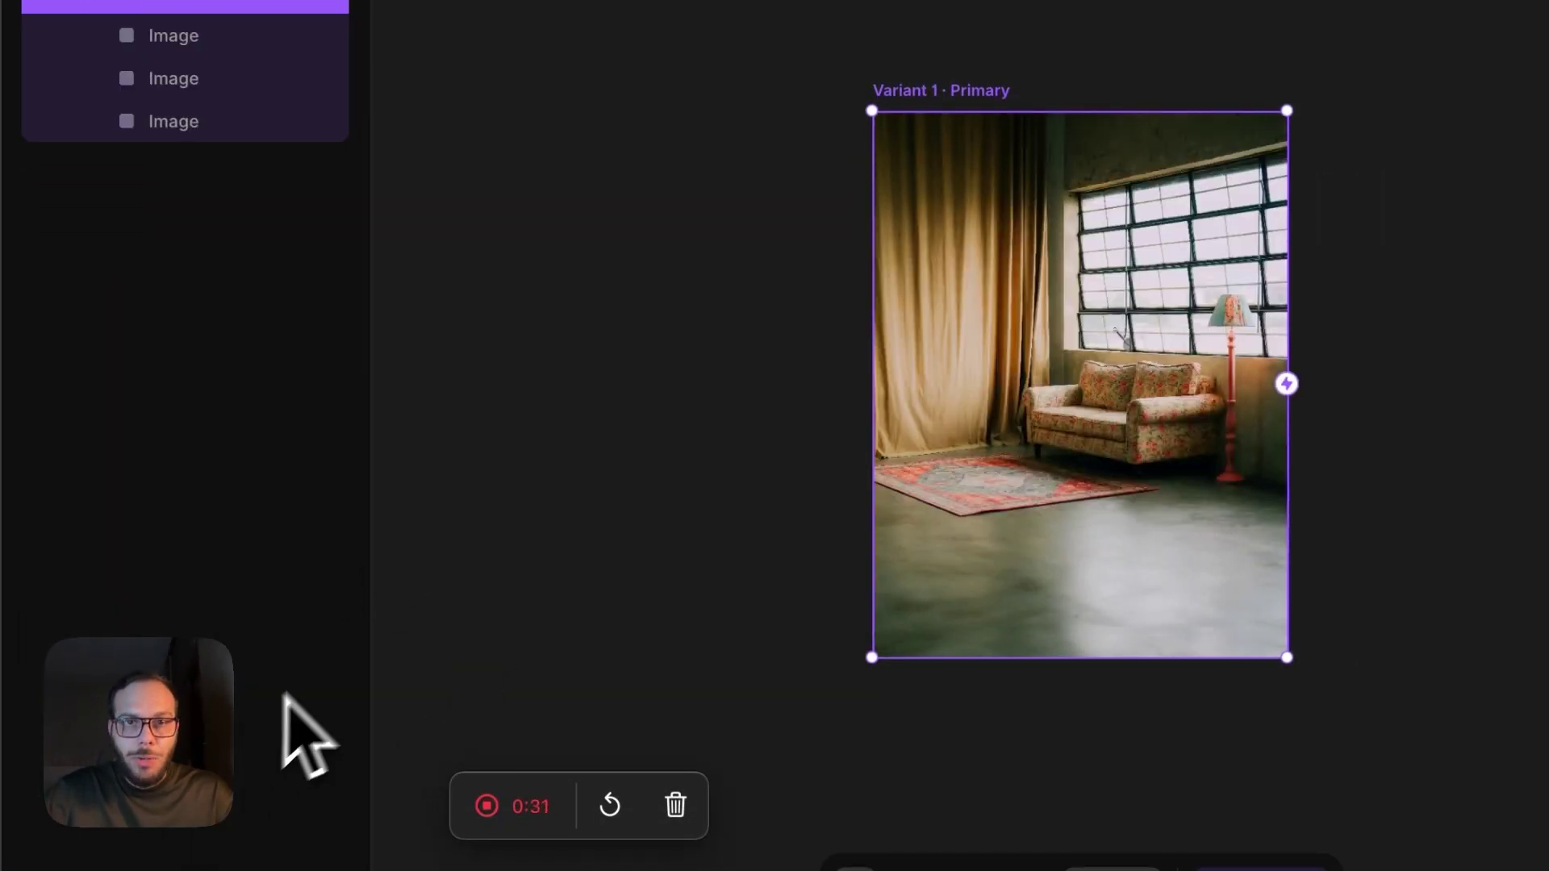
Name the new frame around the images "Container".
scroll(692, 426, left, 2)
double_click(145, 278)
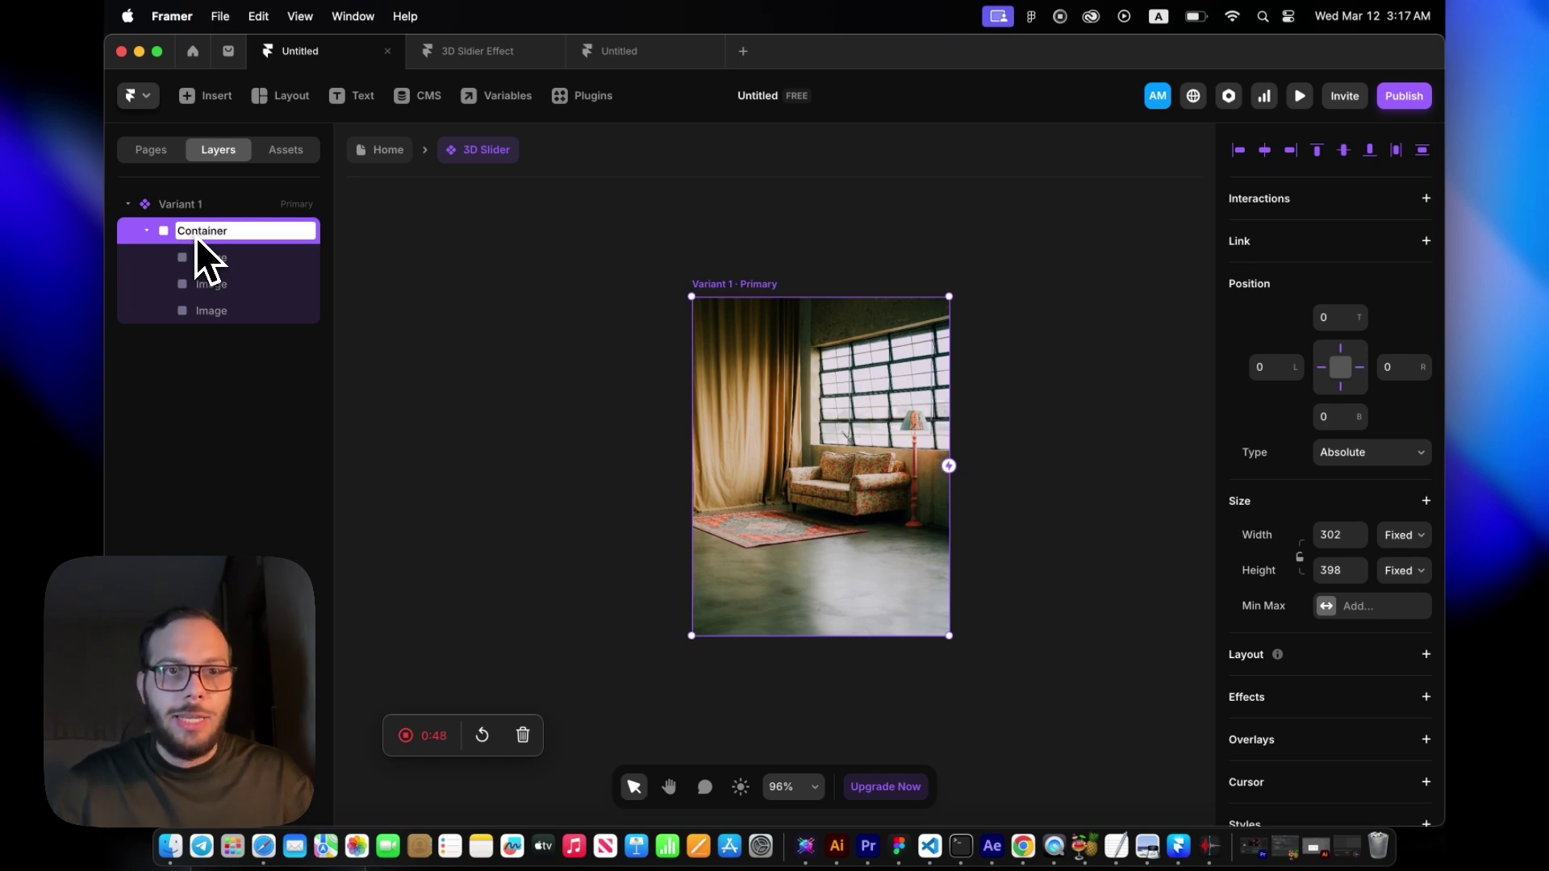
key(Return)
Set the overflow of Variant 1 to Visible.
scroll(1315, 613, down, 5)
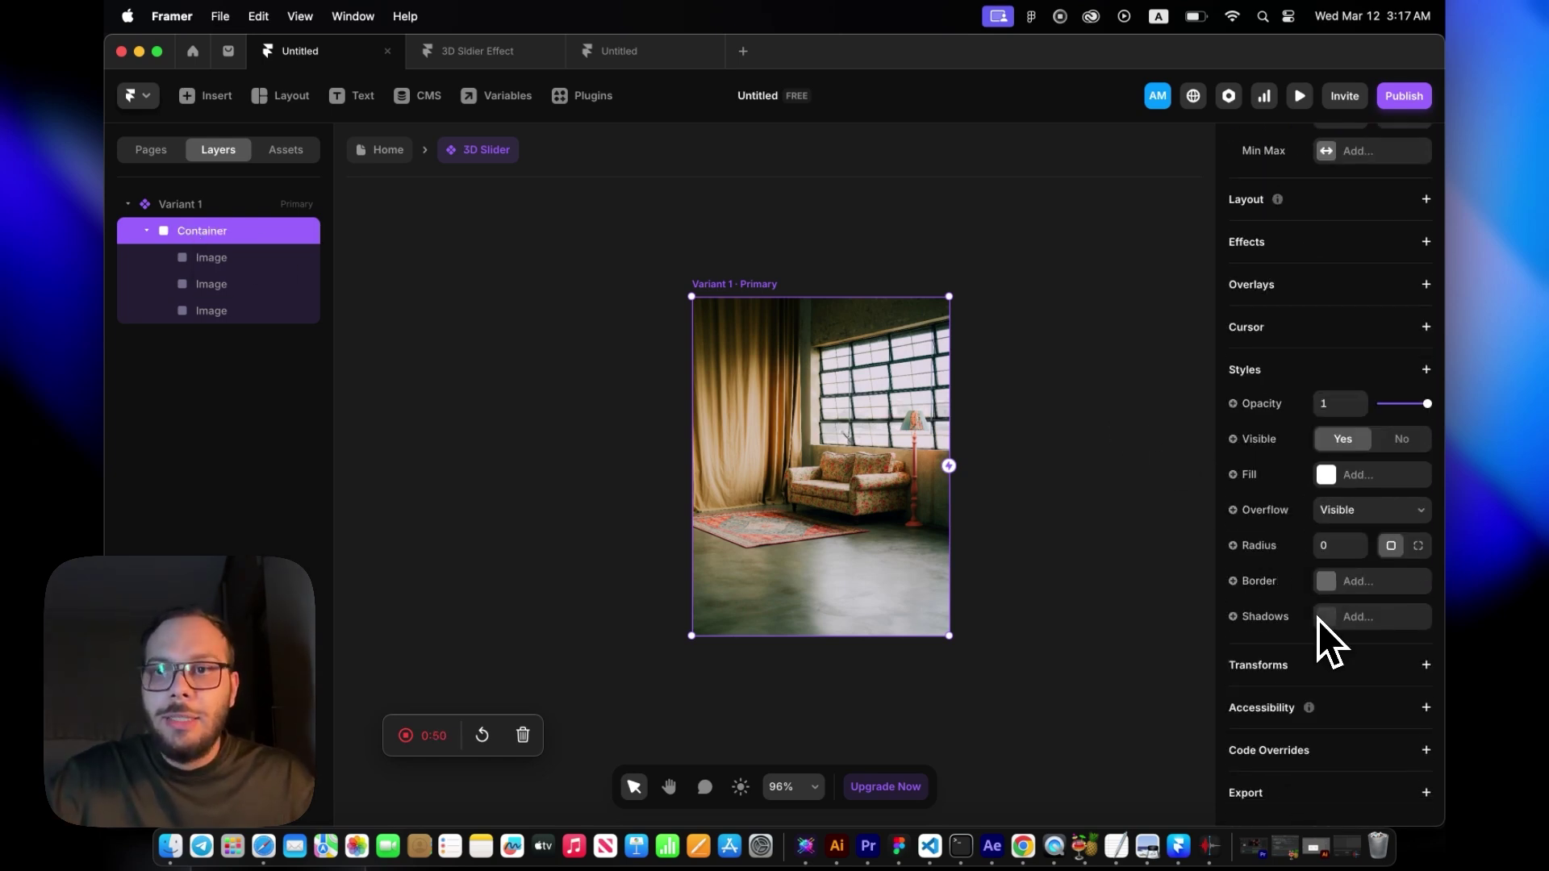
click(173, 204)
scroll(1291, 508, down, 5)
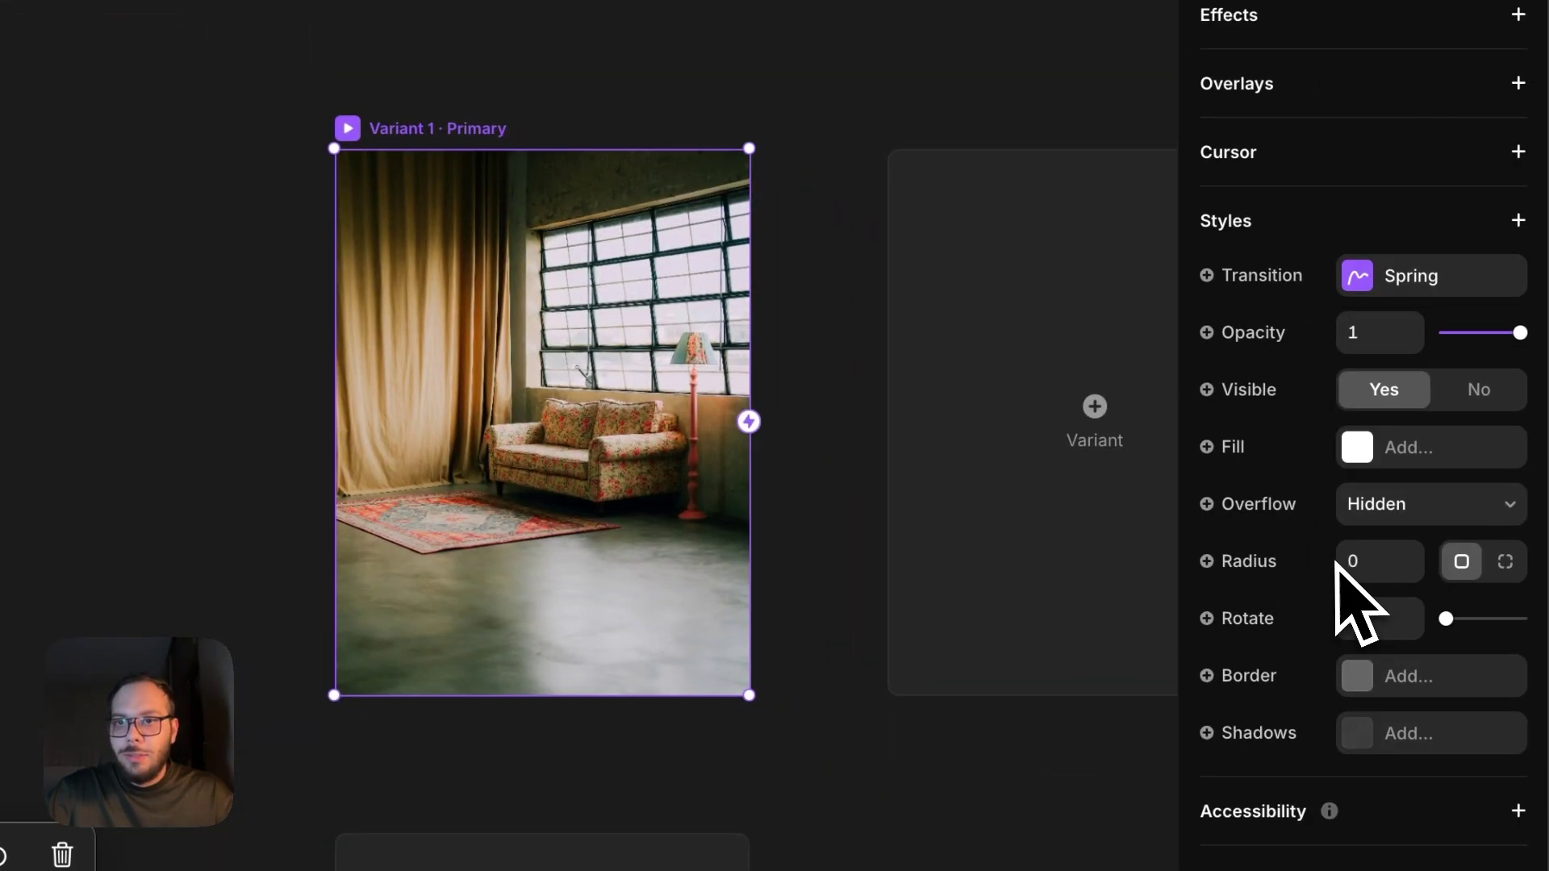
click(1346, 517)
click(1397, 536)
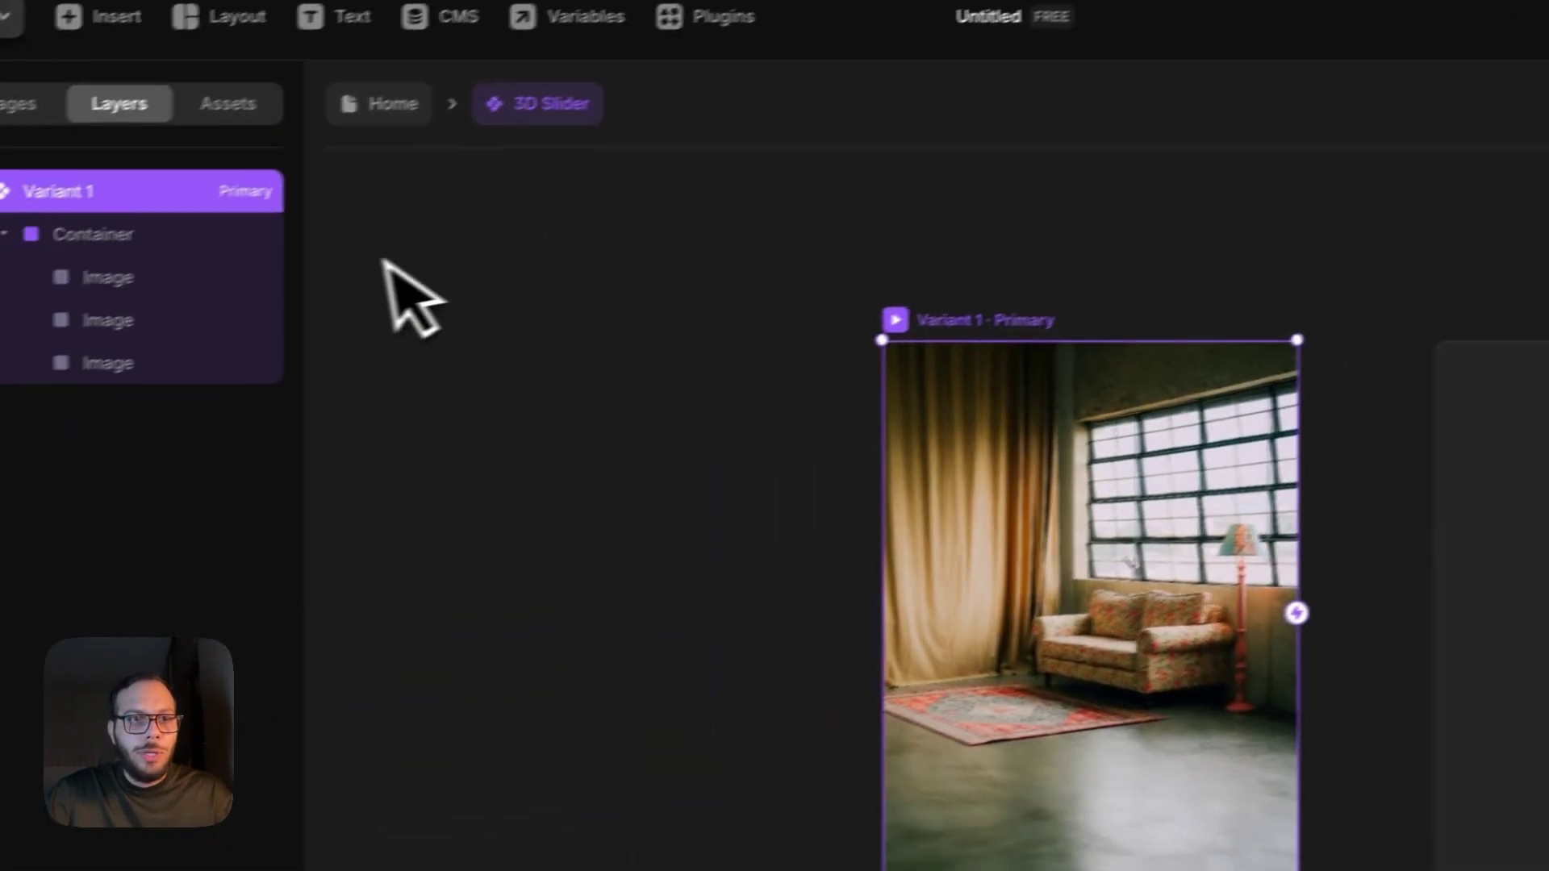
Add Perspective, Rotate and Preserve 3D transforms to the Container frame.
click(93, 234)
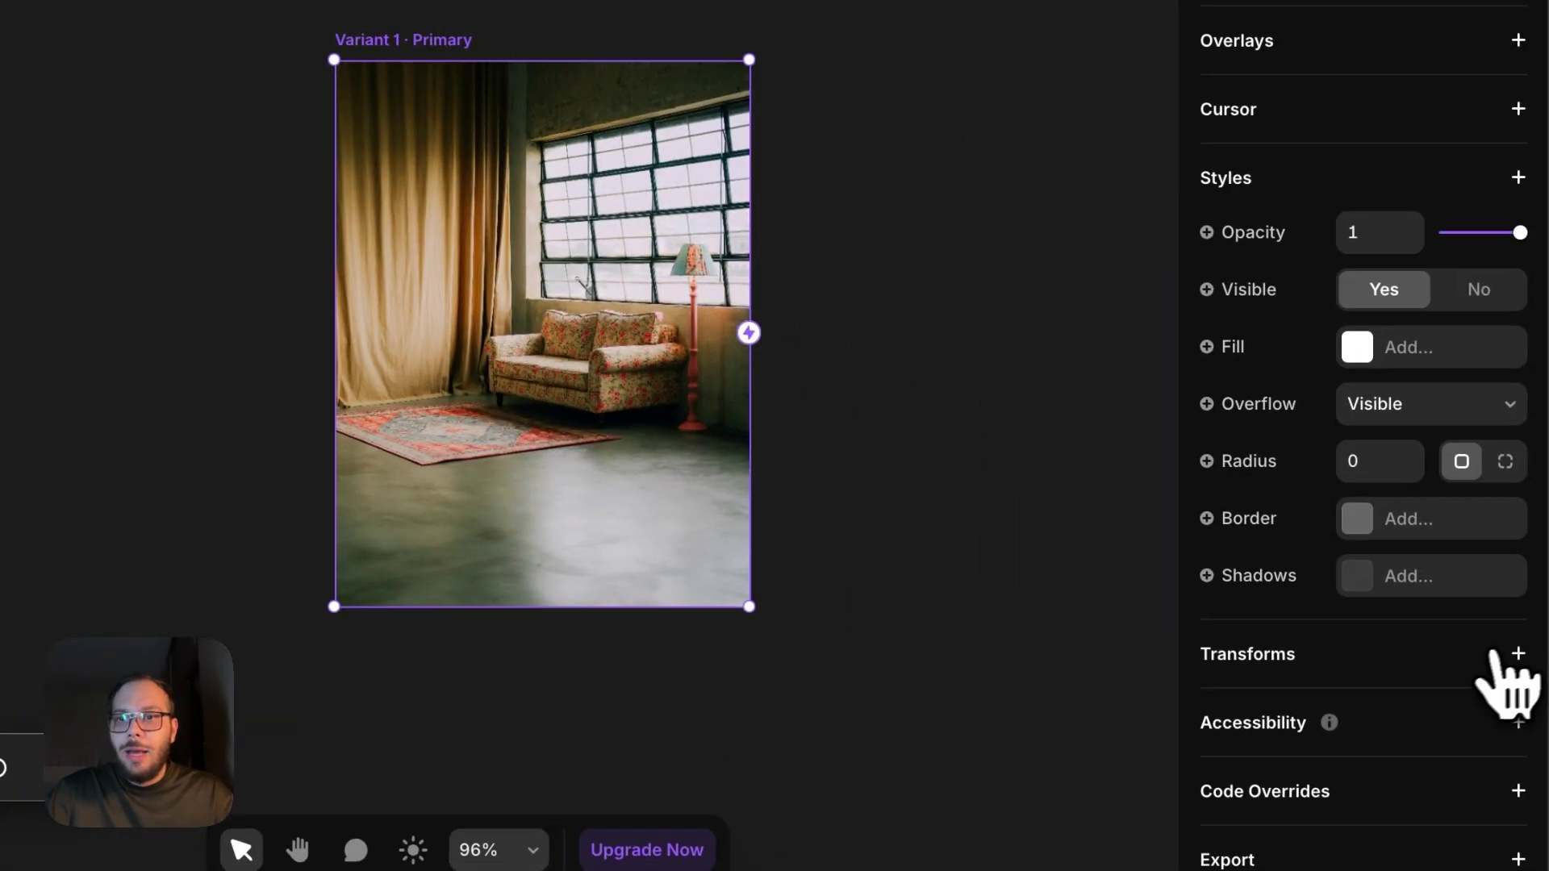
click(1517, 654)
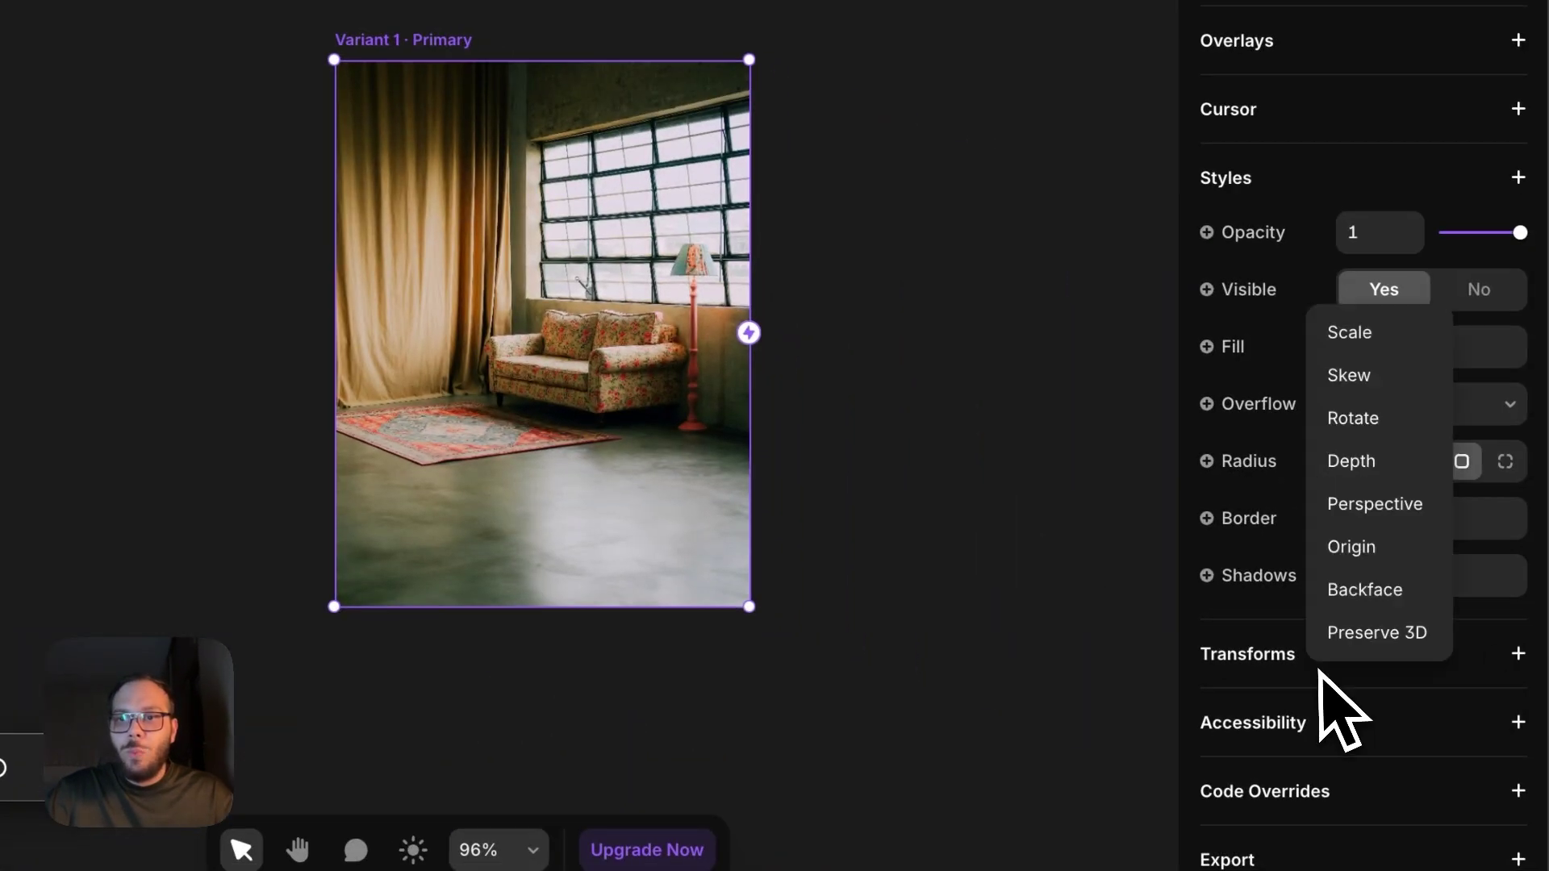
click(1374, 505)
click(1332, 653)
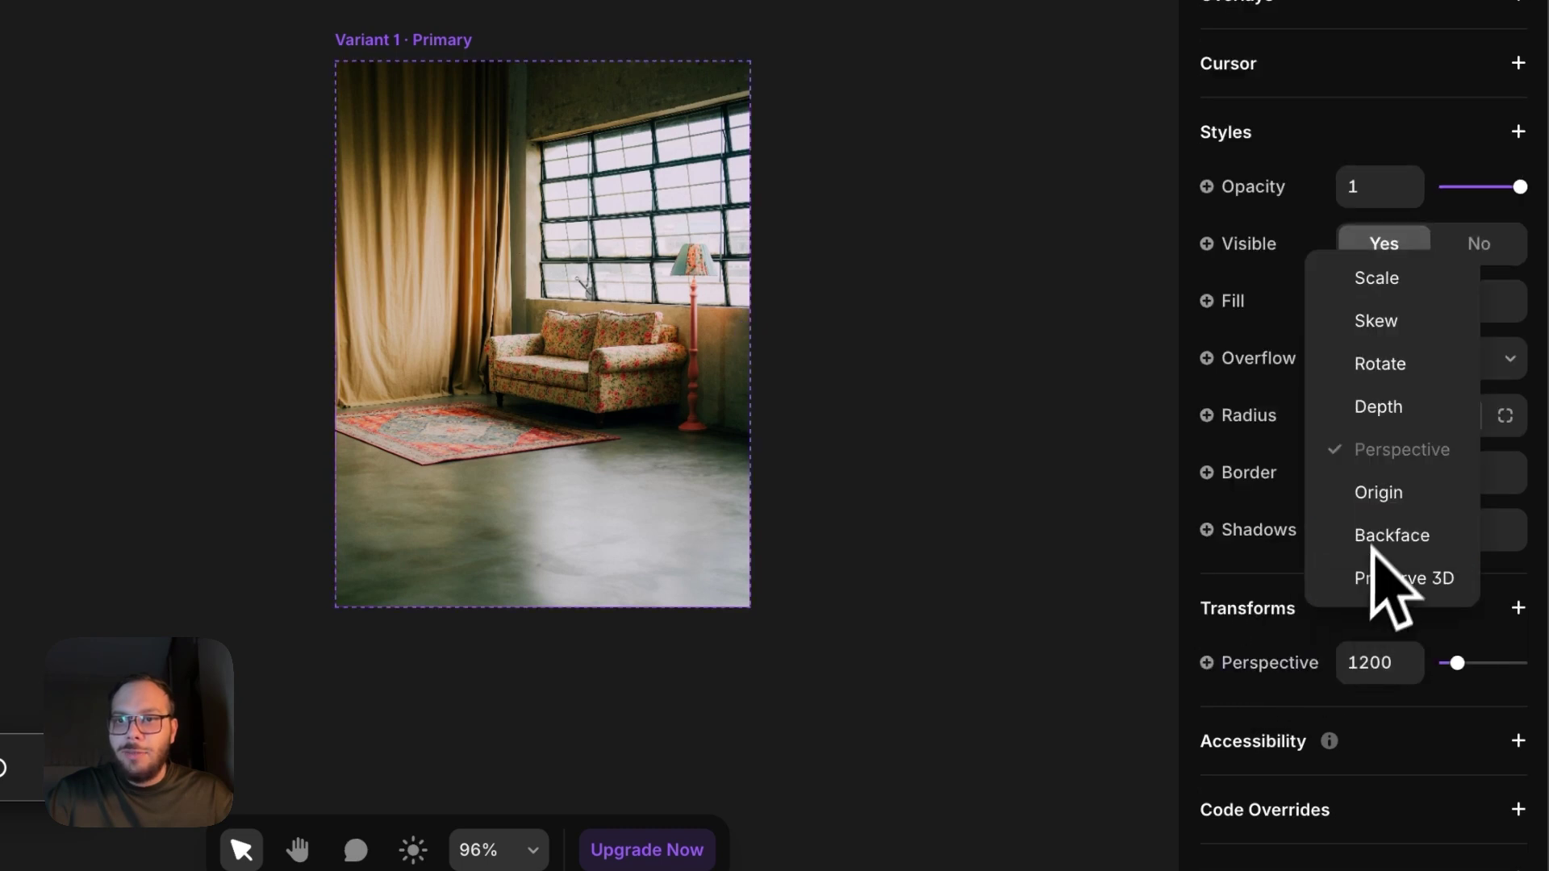
click(1387, 364)
click(1331, 657)
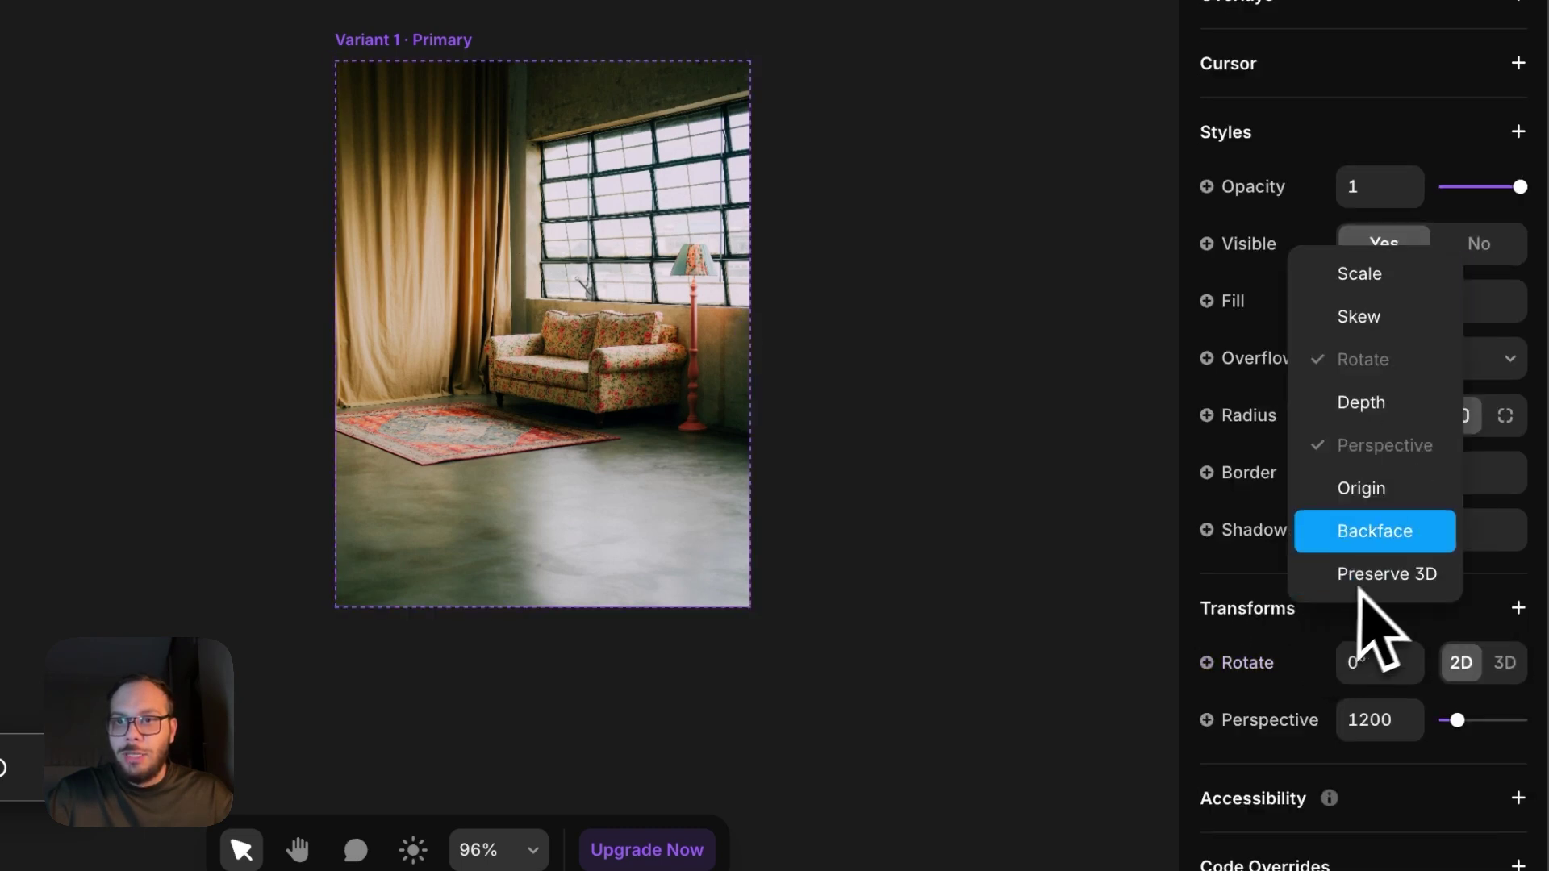
click(1383, 569)
Try the Container's perspective at its extremes, first 500 and then 5000.
scroll(1348, 638, down, 2)
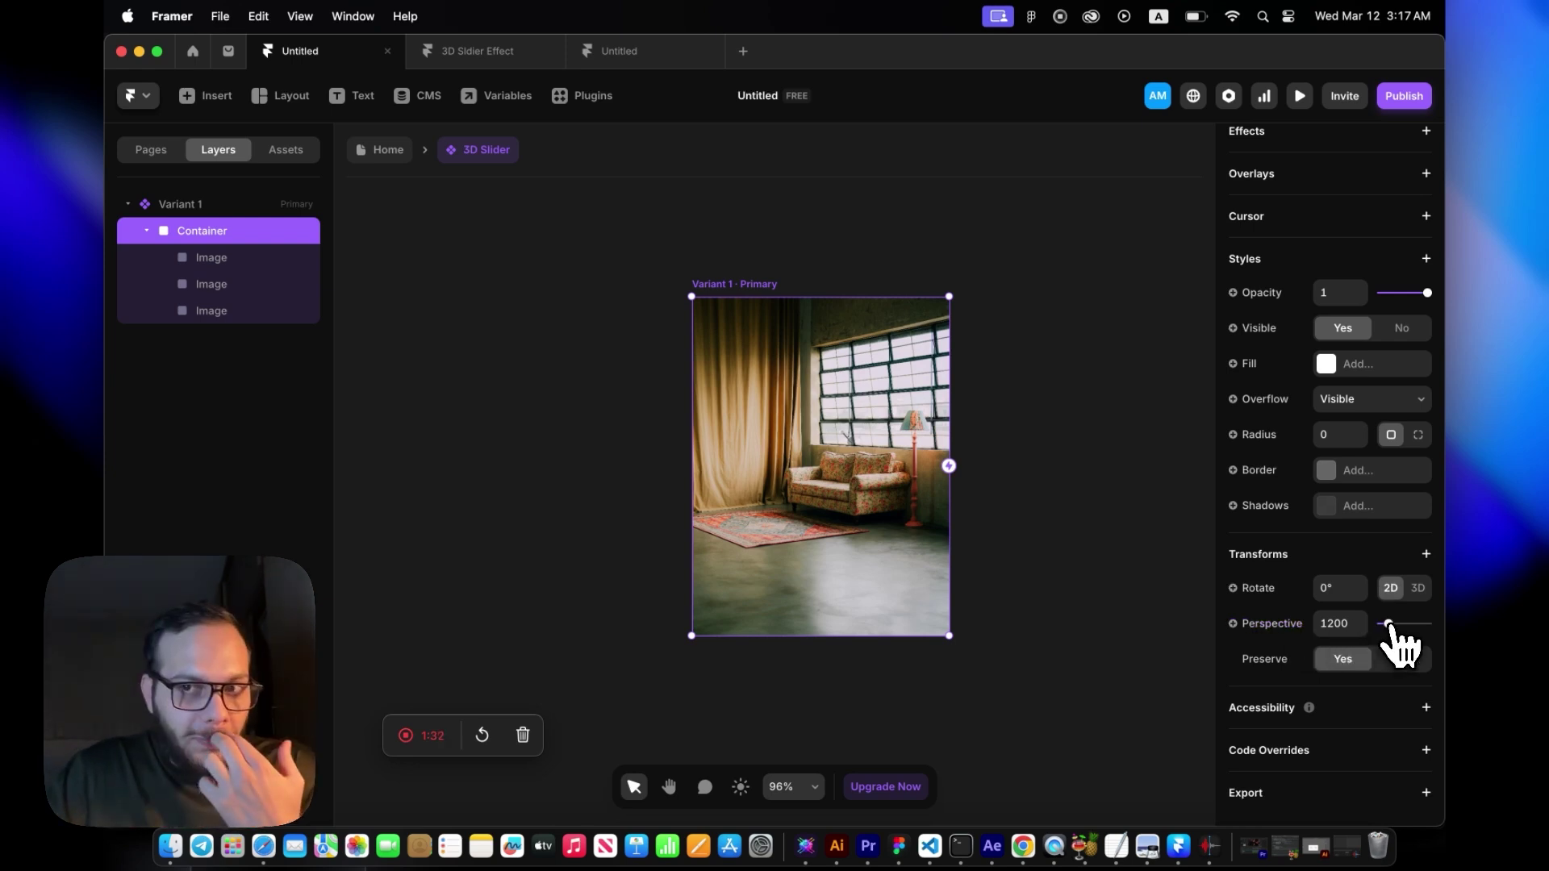
mouse_move(1389, 624)
mouse_down()
mouse_move(1397, 638)
mouse_move(1364, 629)
mouse_up()
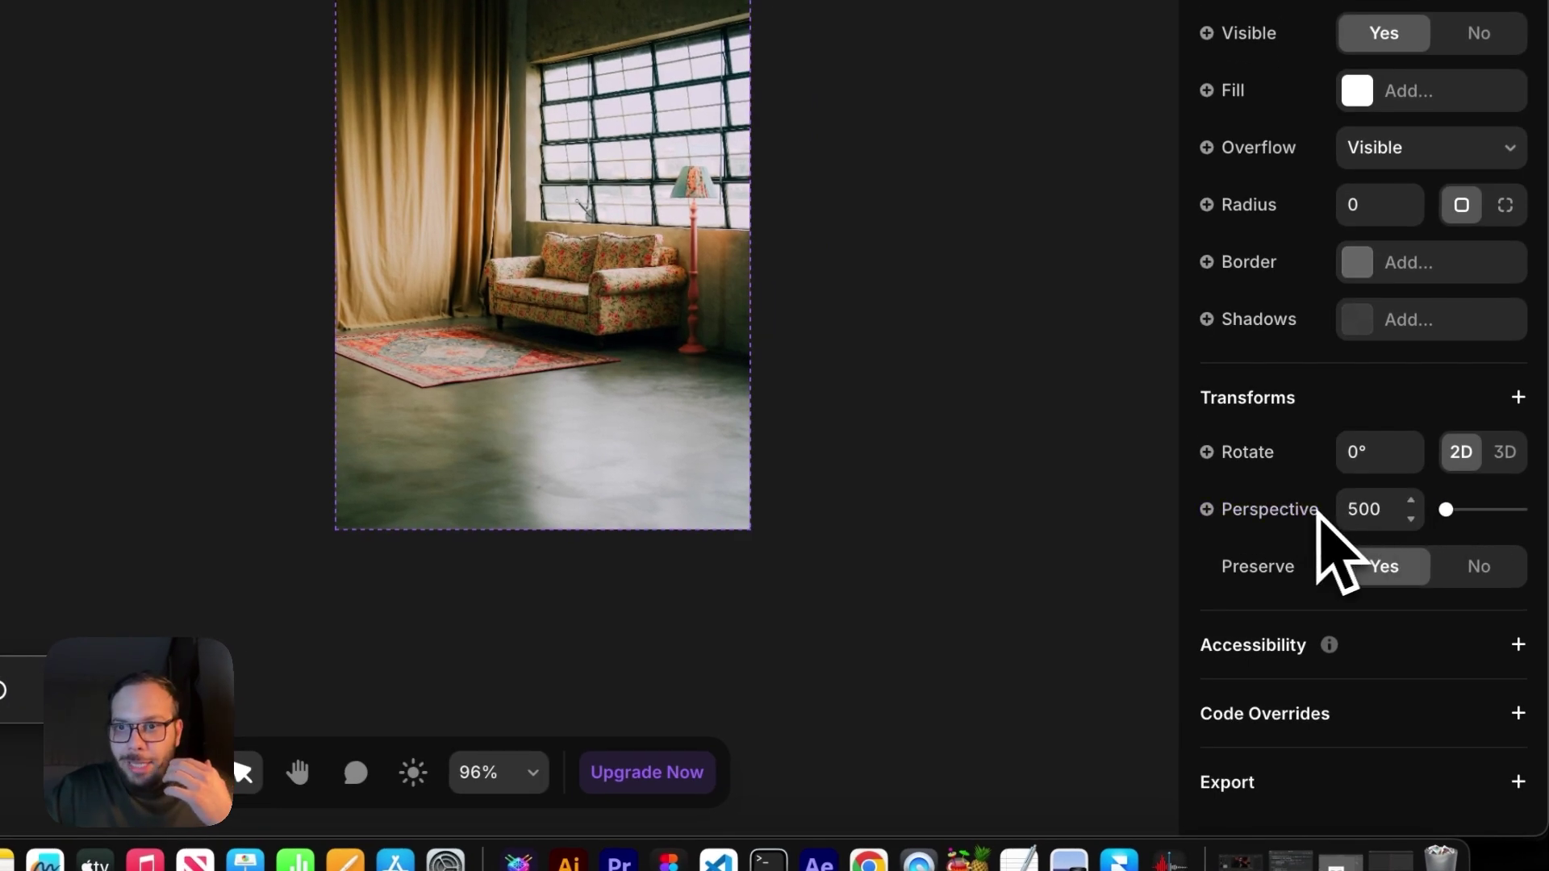
drag(1446, 509, 1543, 549)
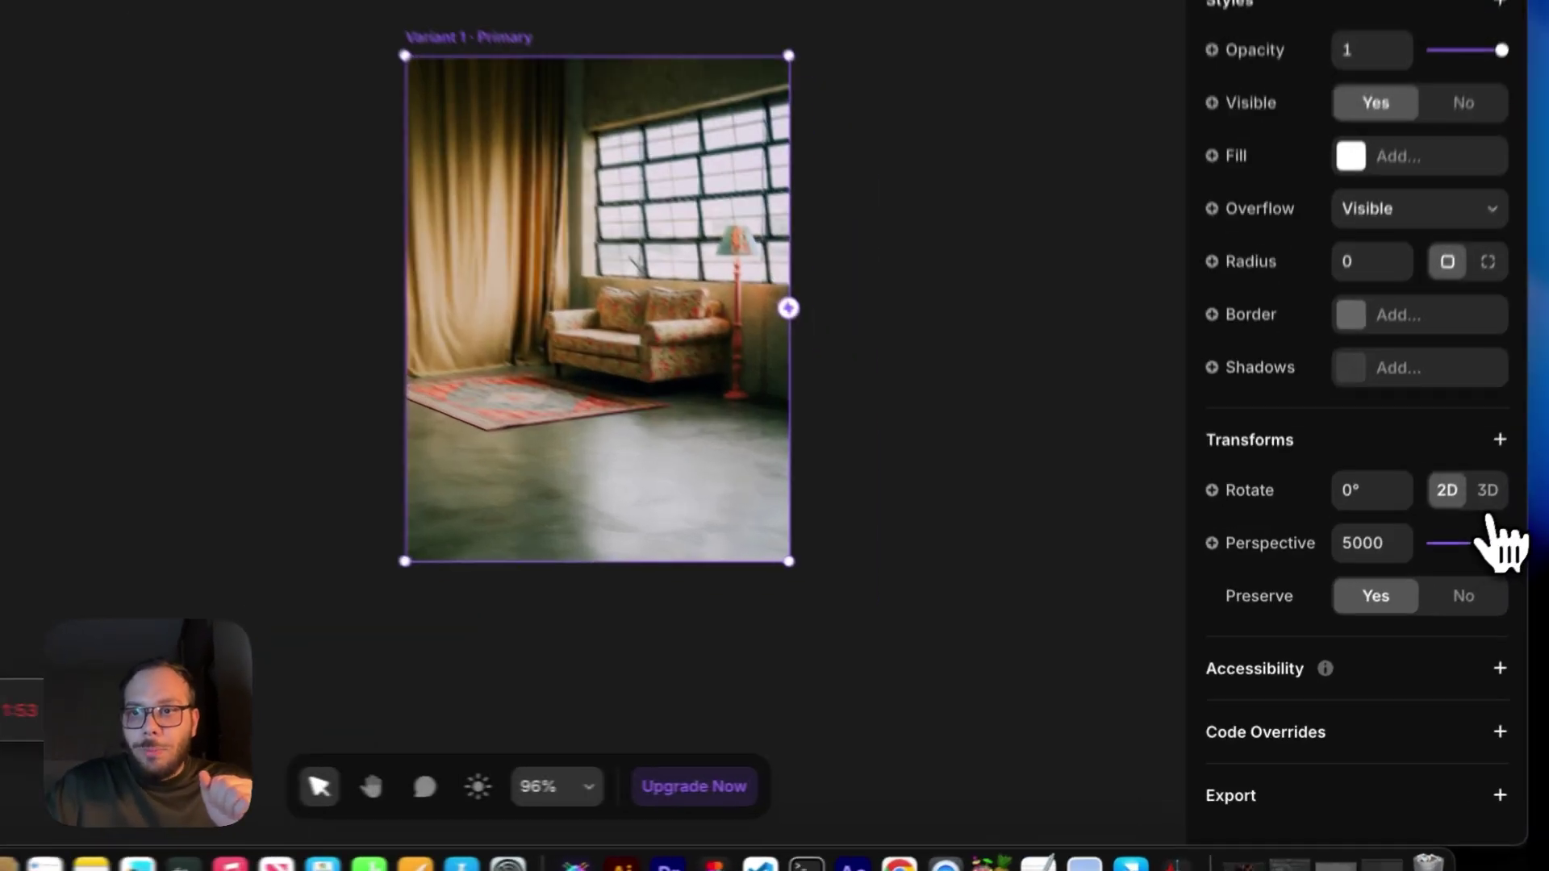
Switch the Container's rotation to 3D and set its X angle to -22.
click(1418, 587)
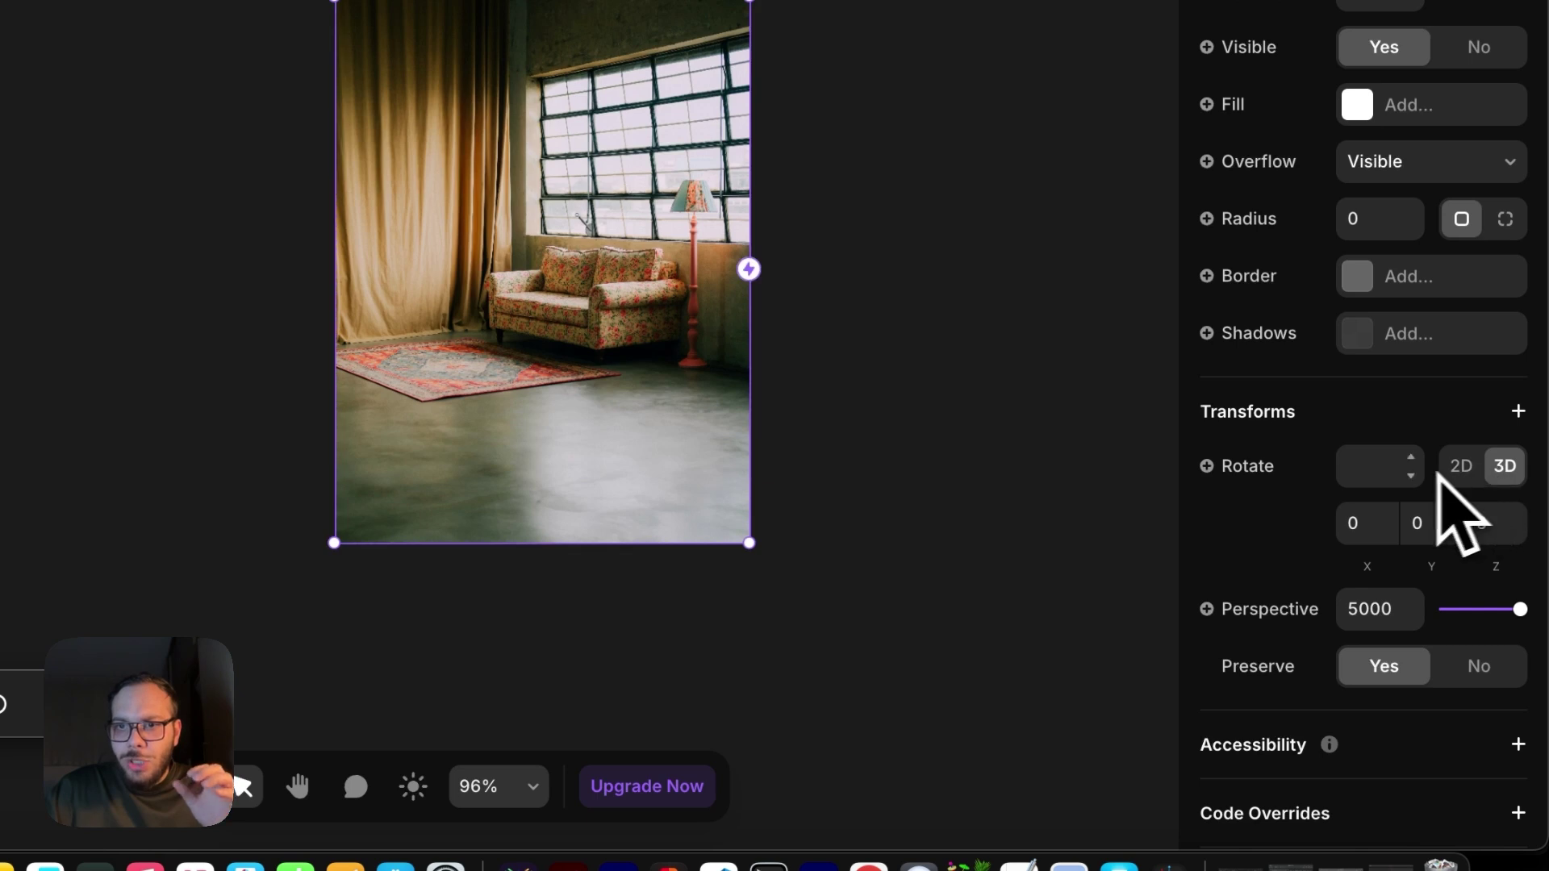
click(1375, 537)
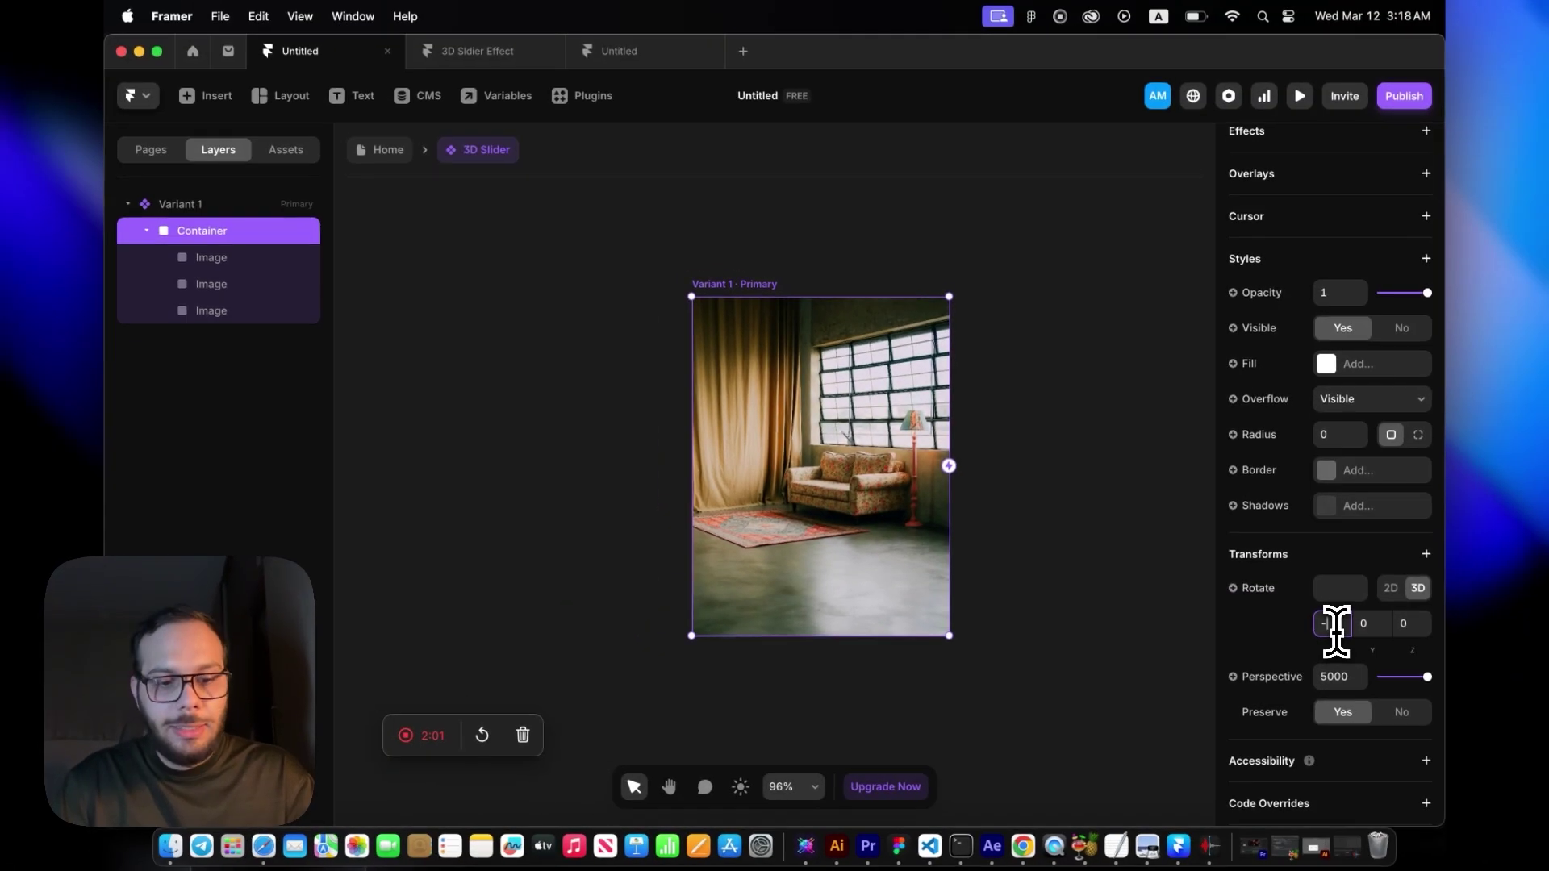
text(-2)
key(Return)
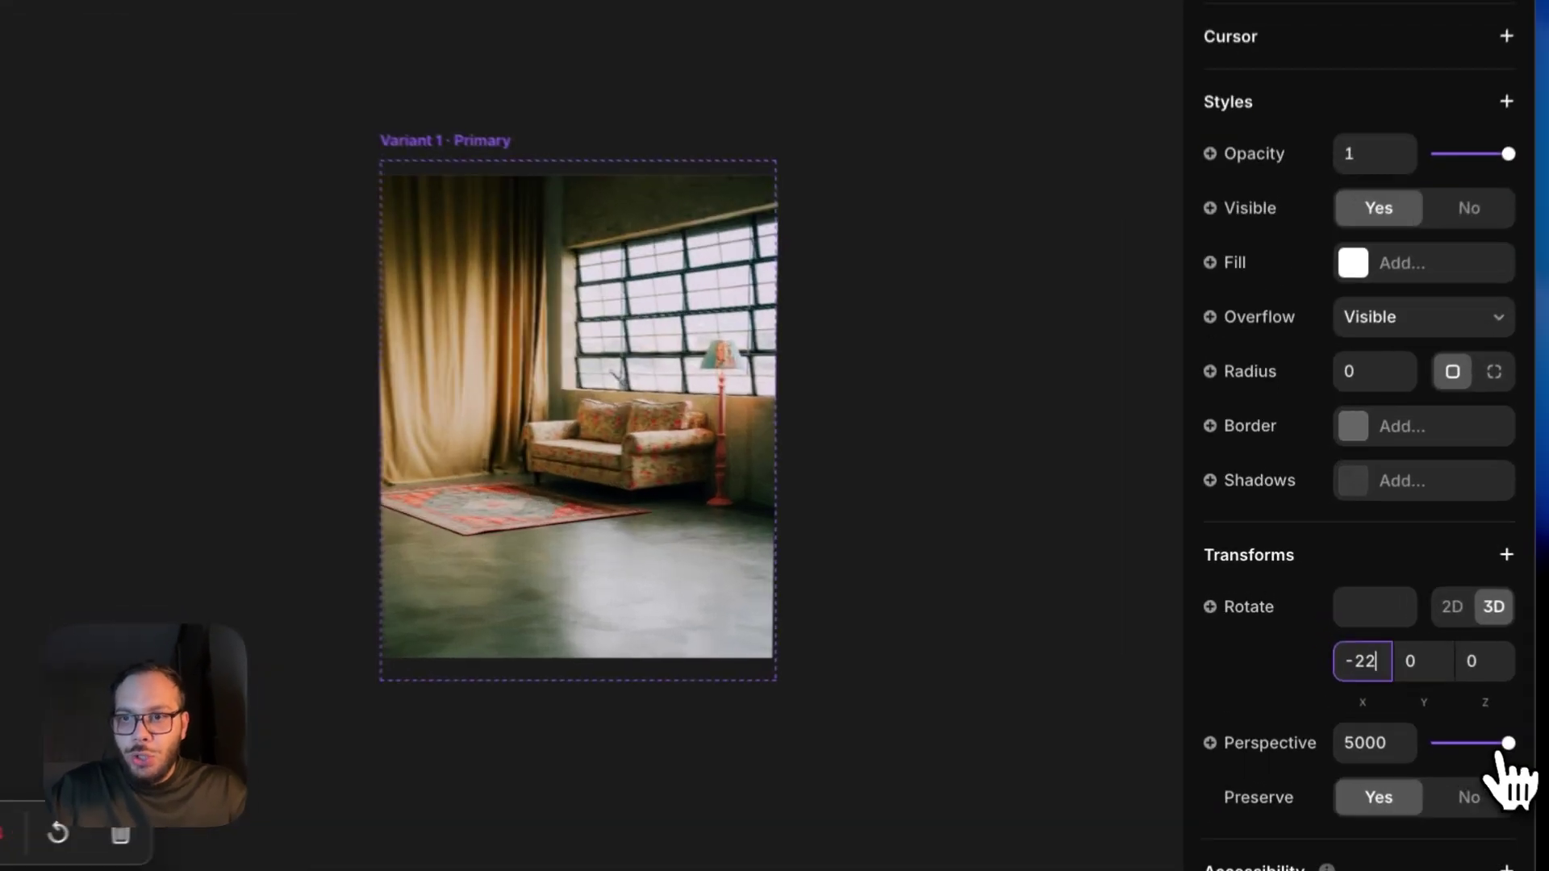
Reduce the Container's perspective, settling on a value of 1000.
drag(1428, 677, 1400, 678)
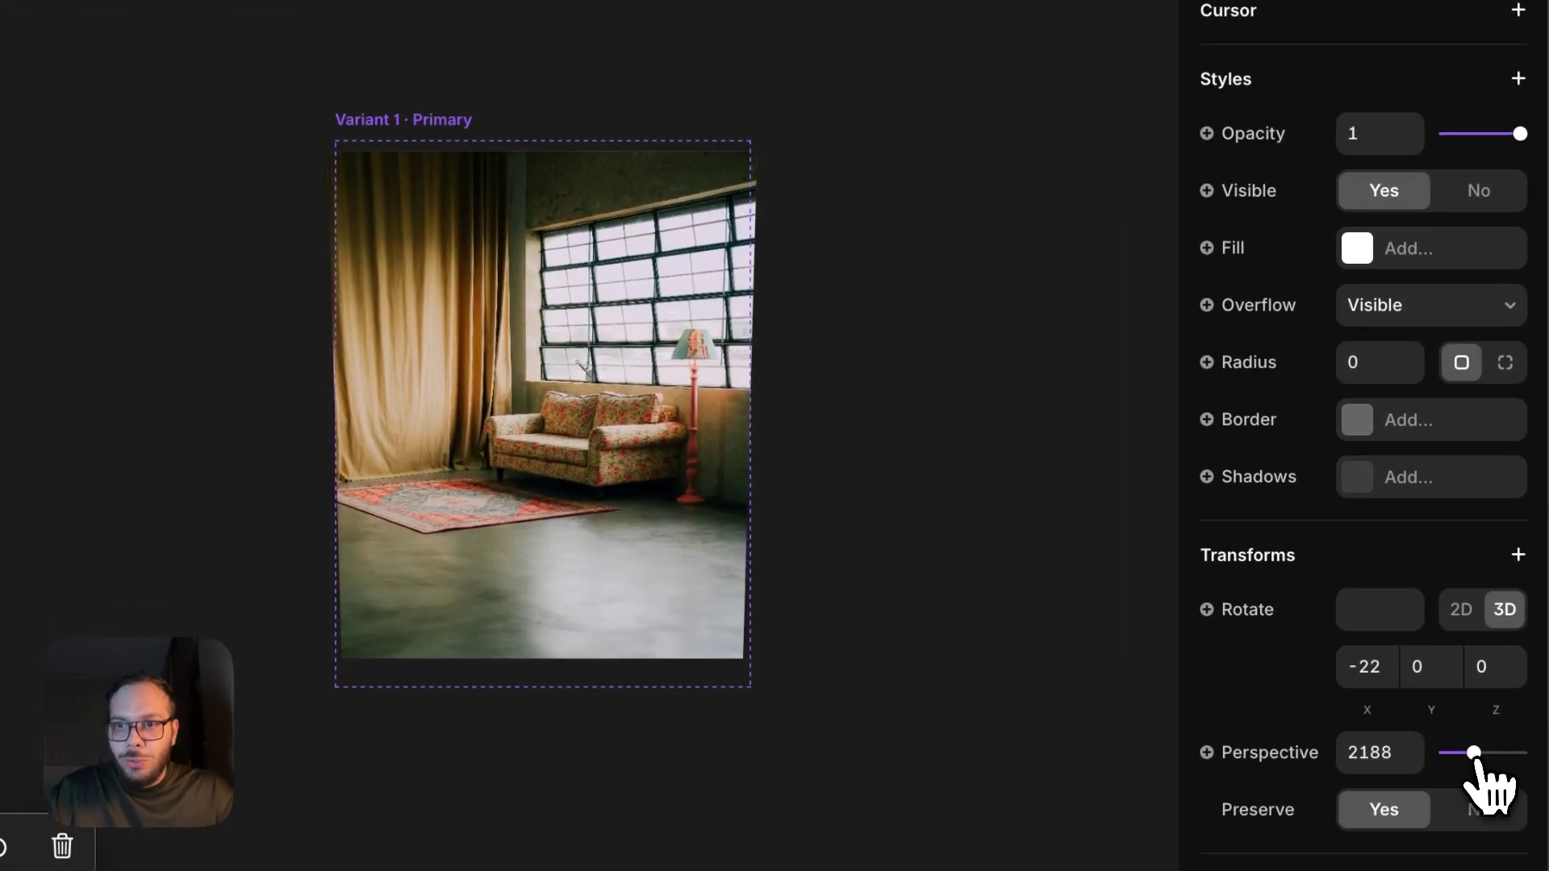
drag(1477, 759, 1348, 753)
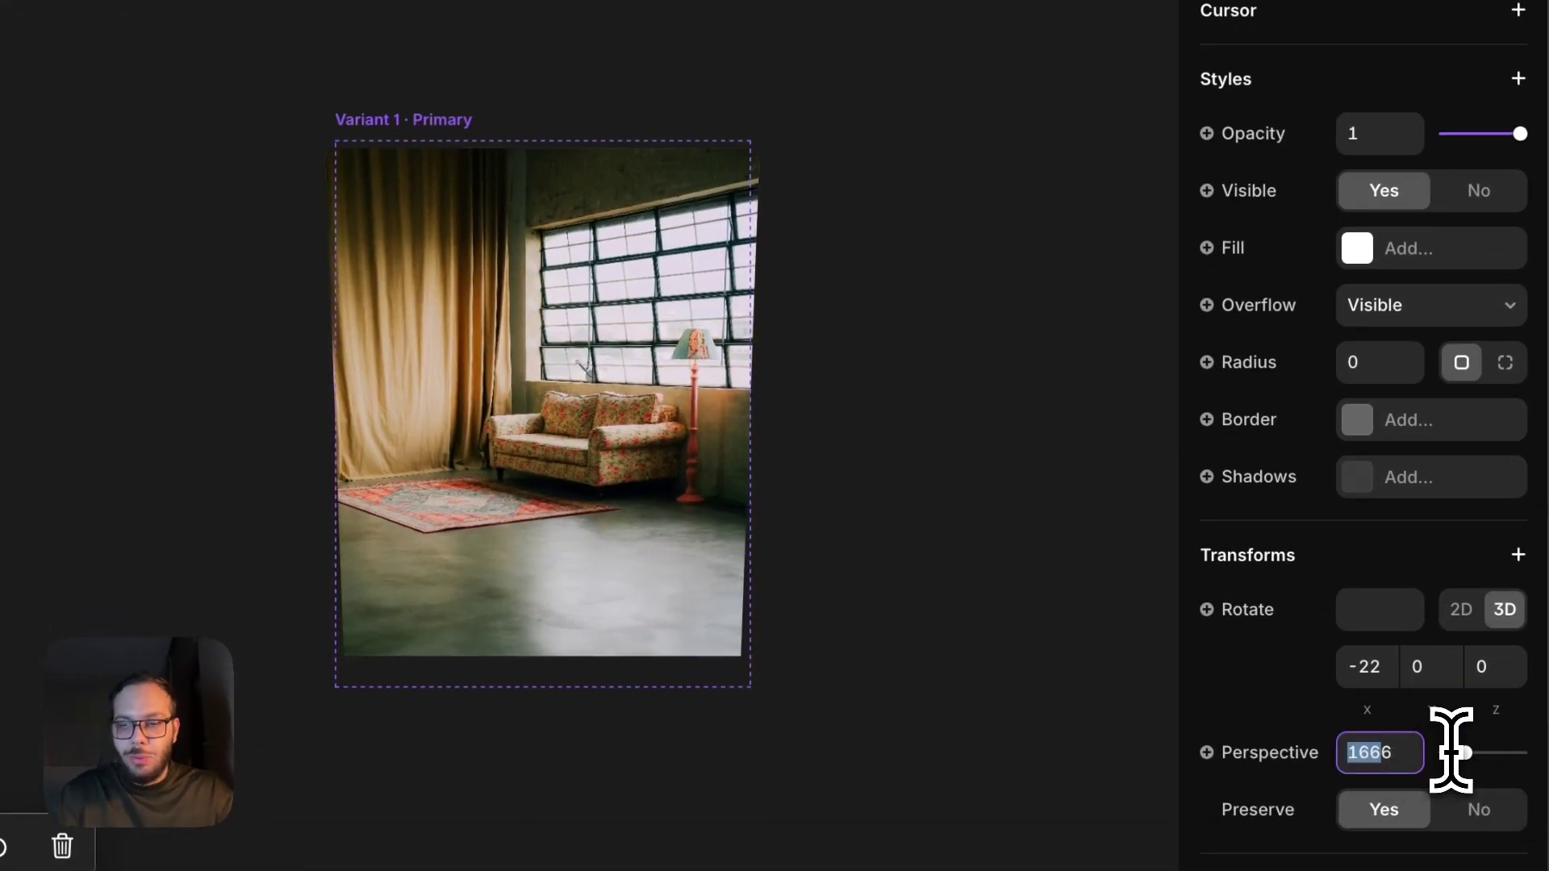
text(1000)
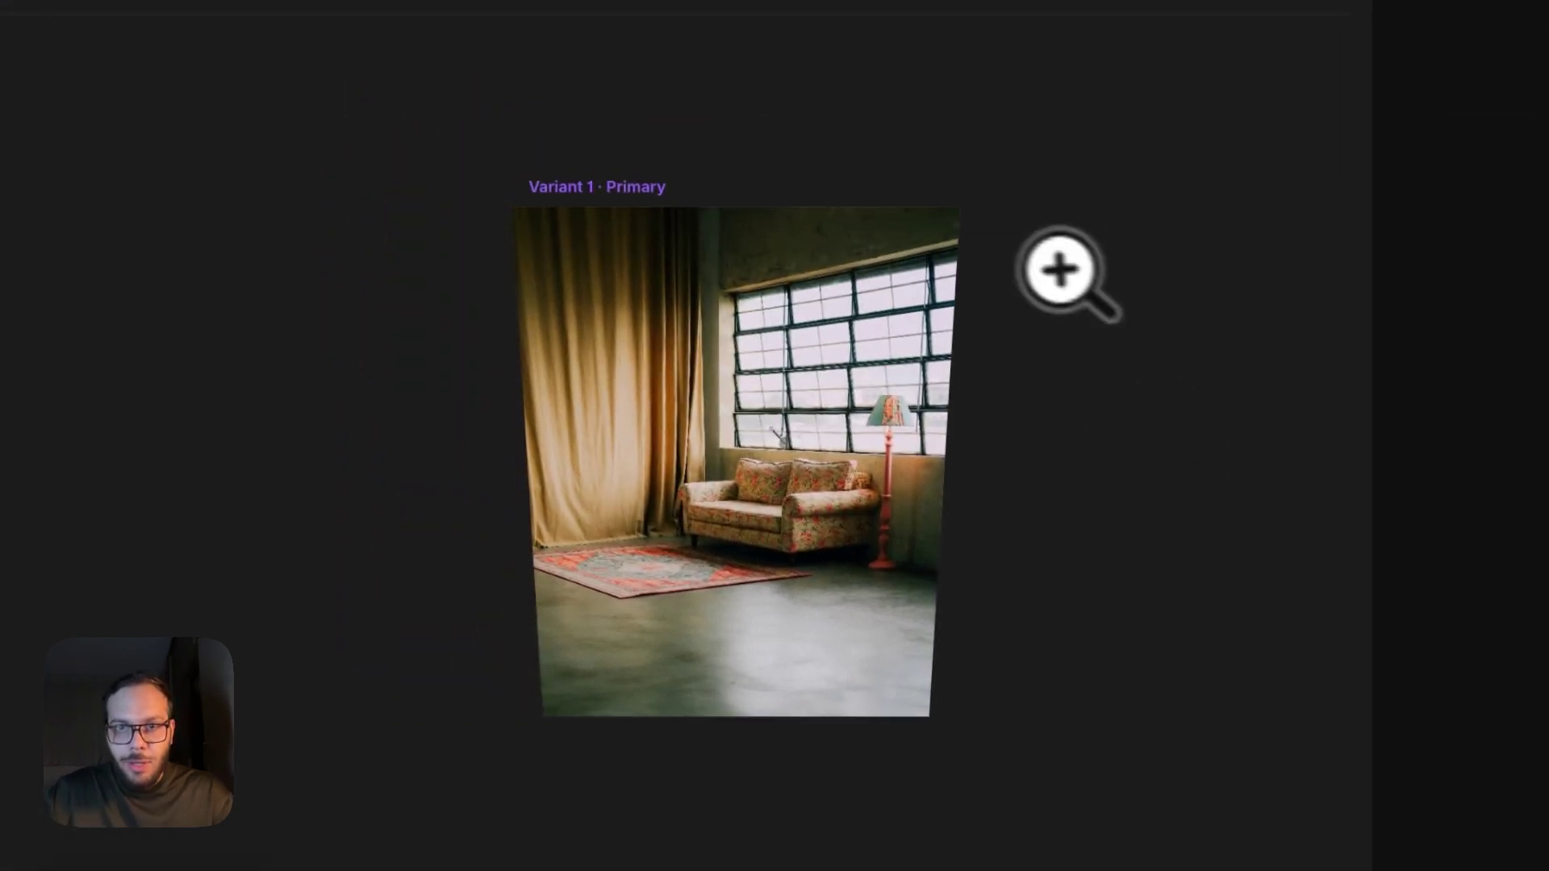
Inspect the tilted Container on the canvas, then reselect it and review its 3D transform settings.
click(730, 252)
alt+click(811, 252)
alt+click(811, 252)
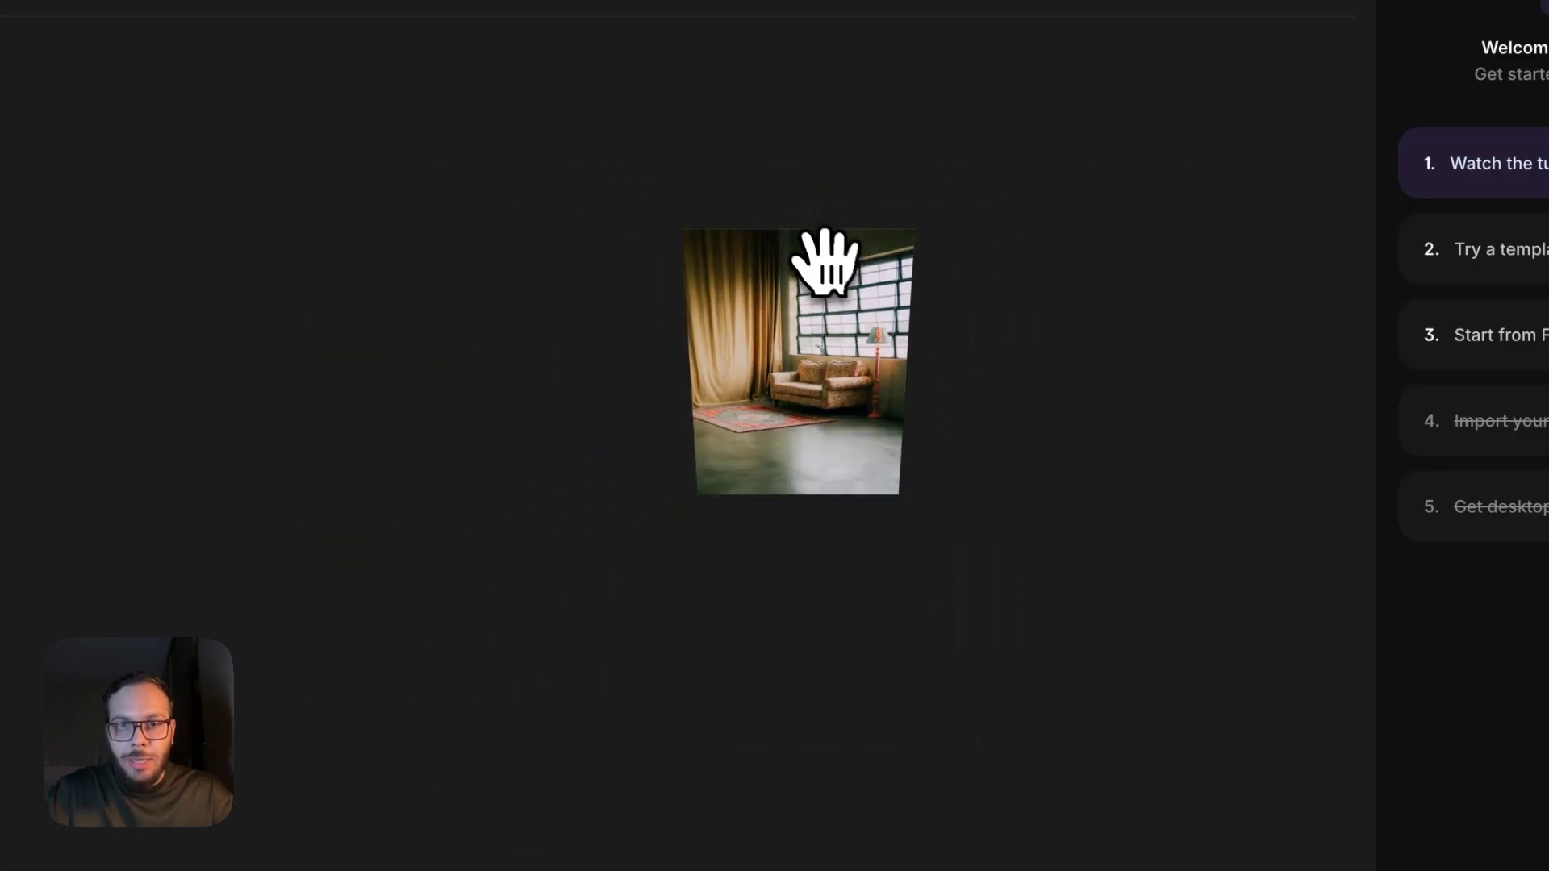
drag(824, 262, 791, 315)
click(633, 317)
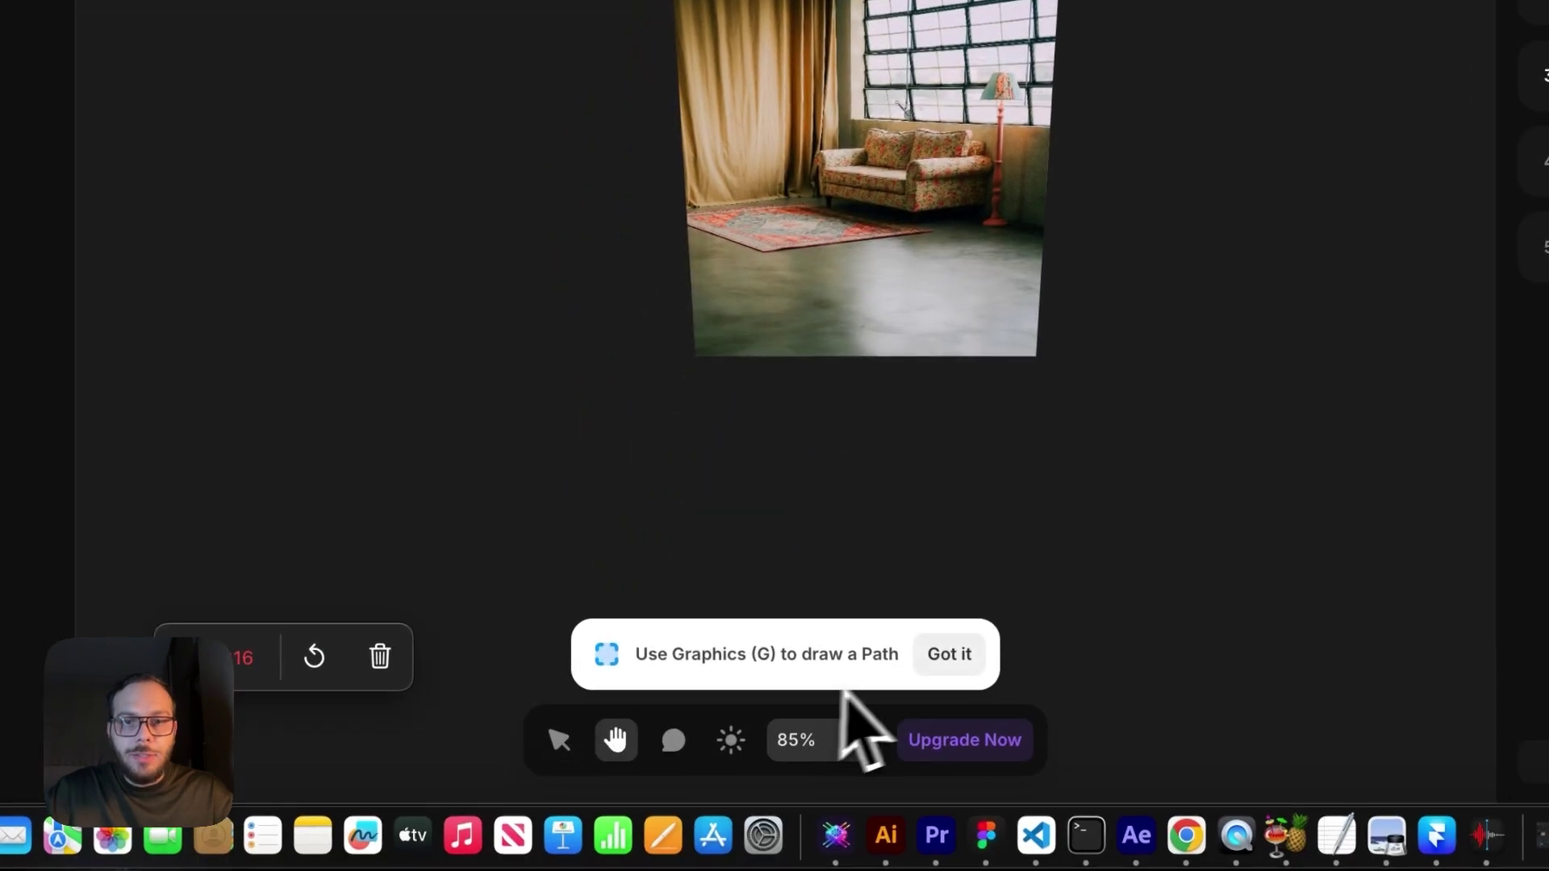
click(952, 654)
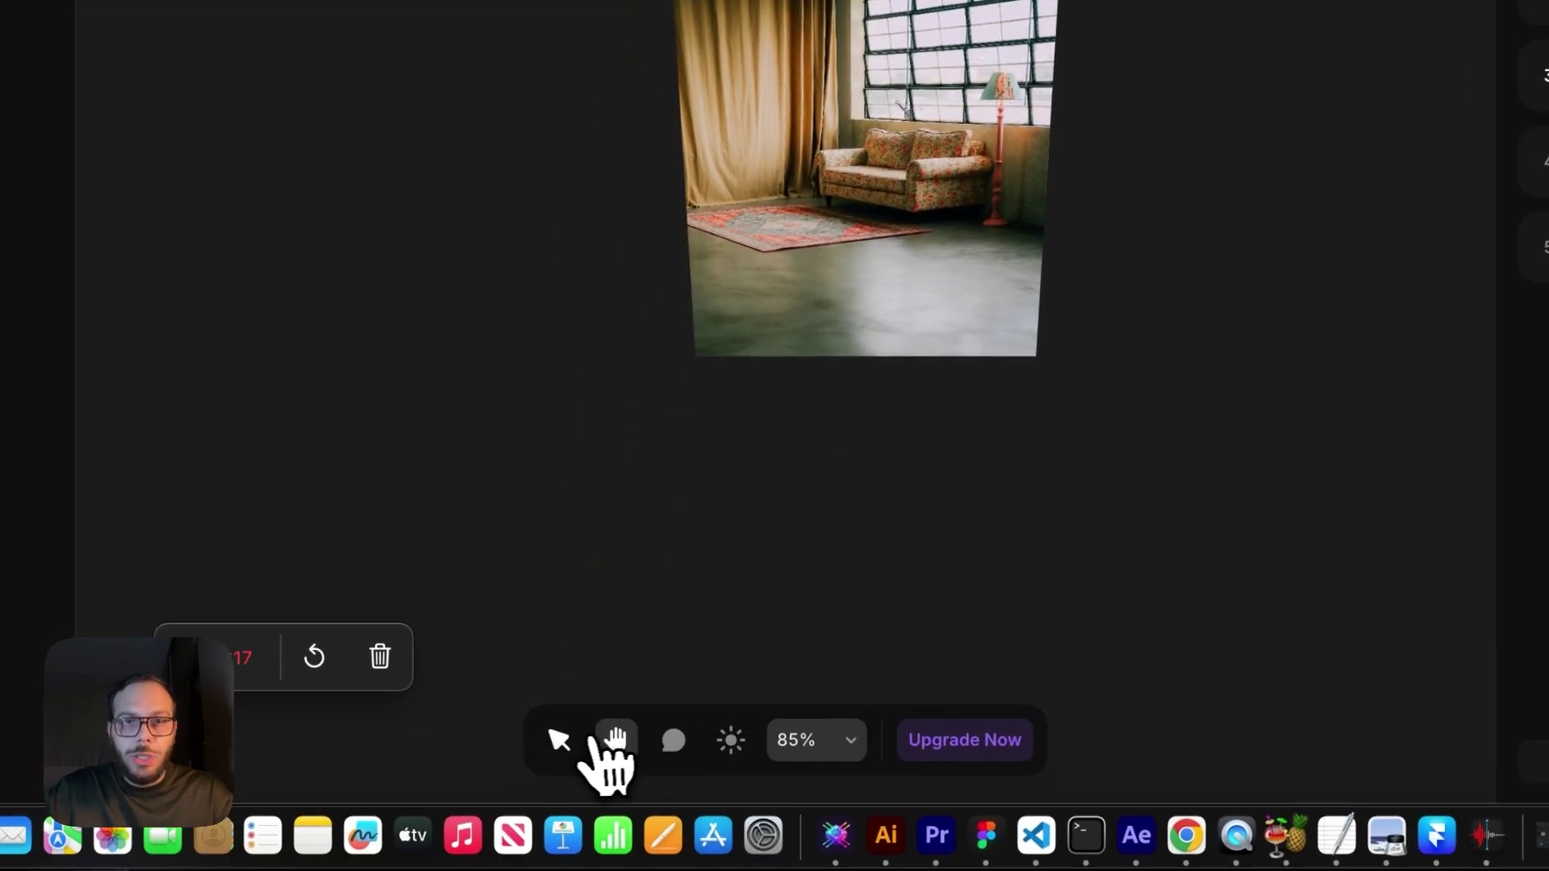
click(541, 189)
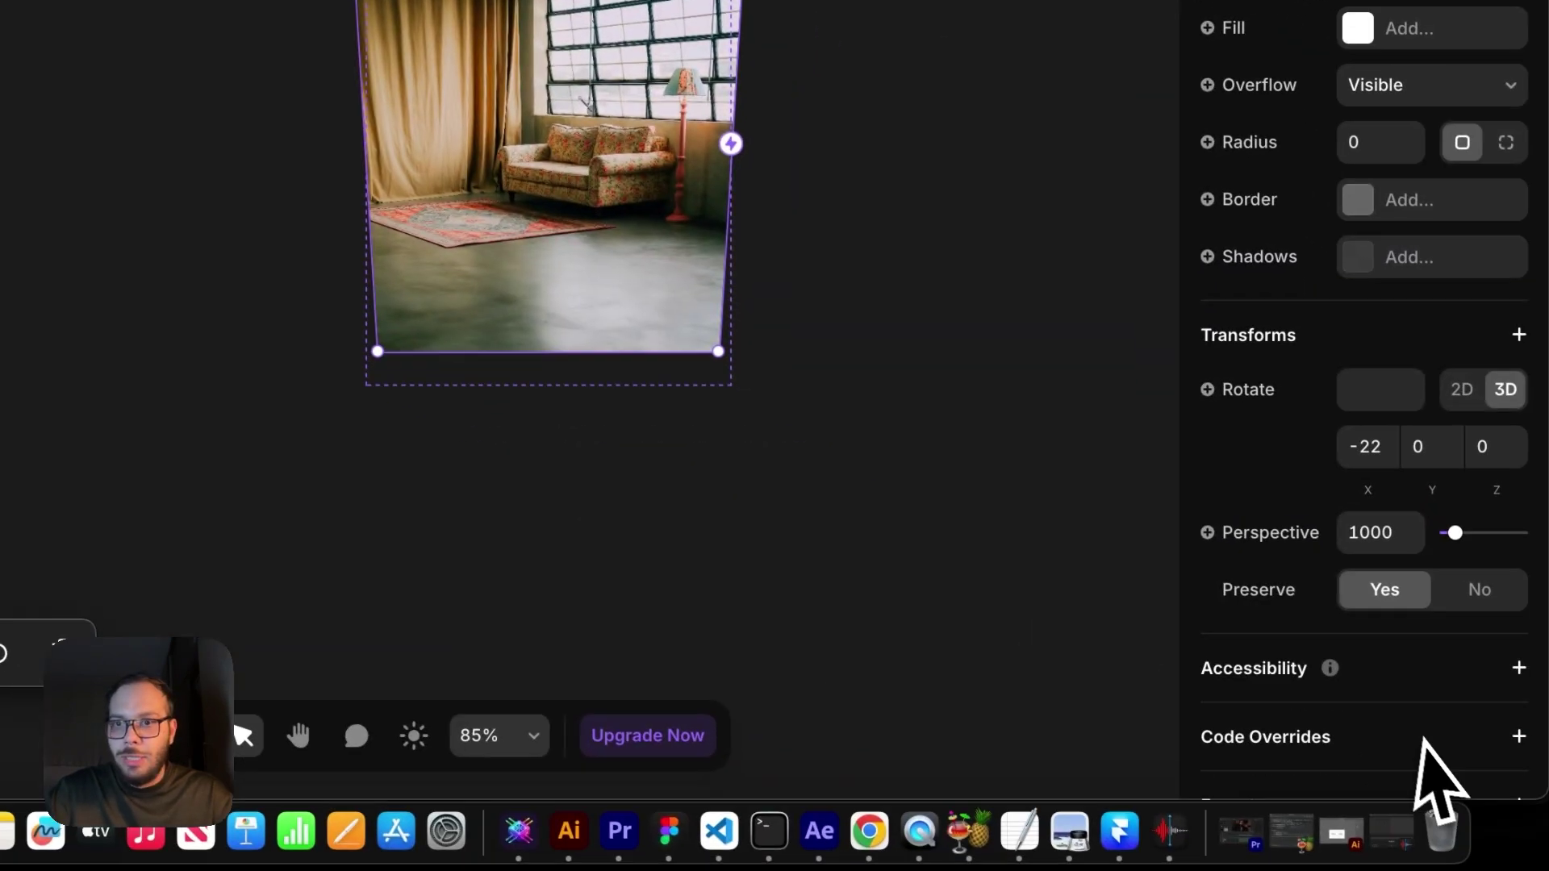
scroll(1424, 740, down, 1)
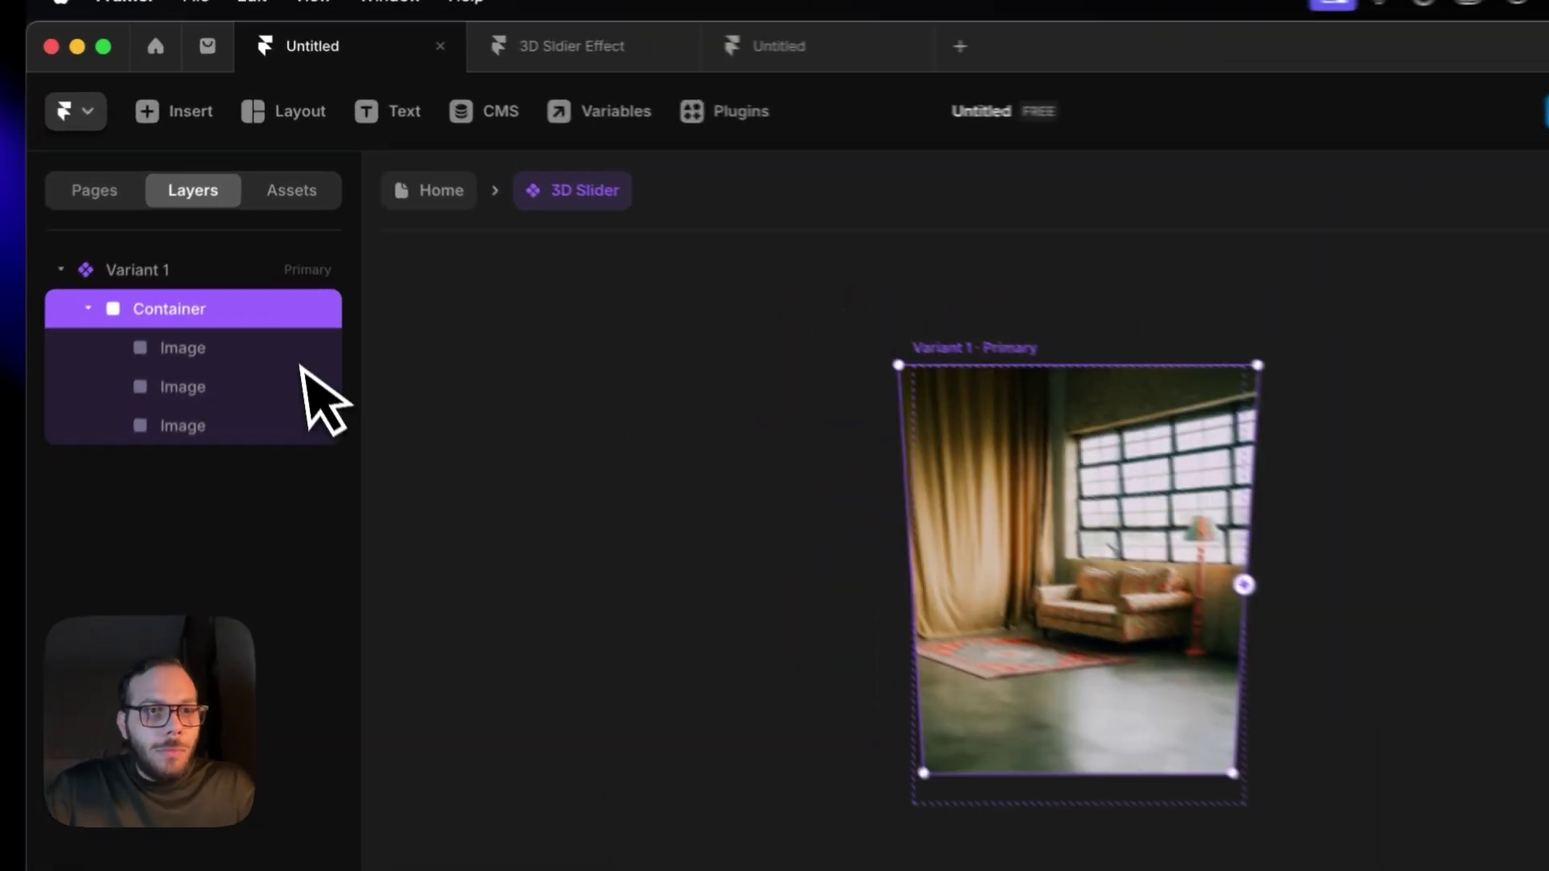
Rename the last Image layer in the Container as Front.
click(259, 267)
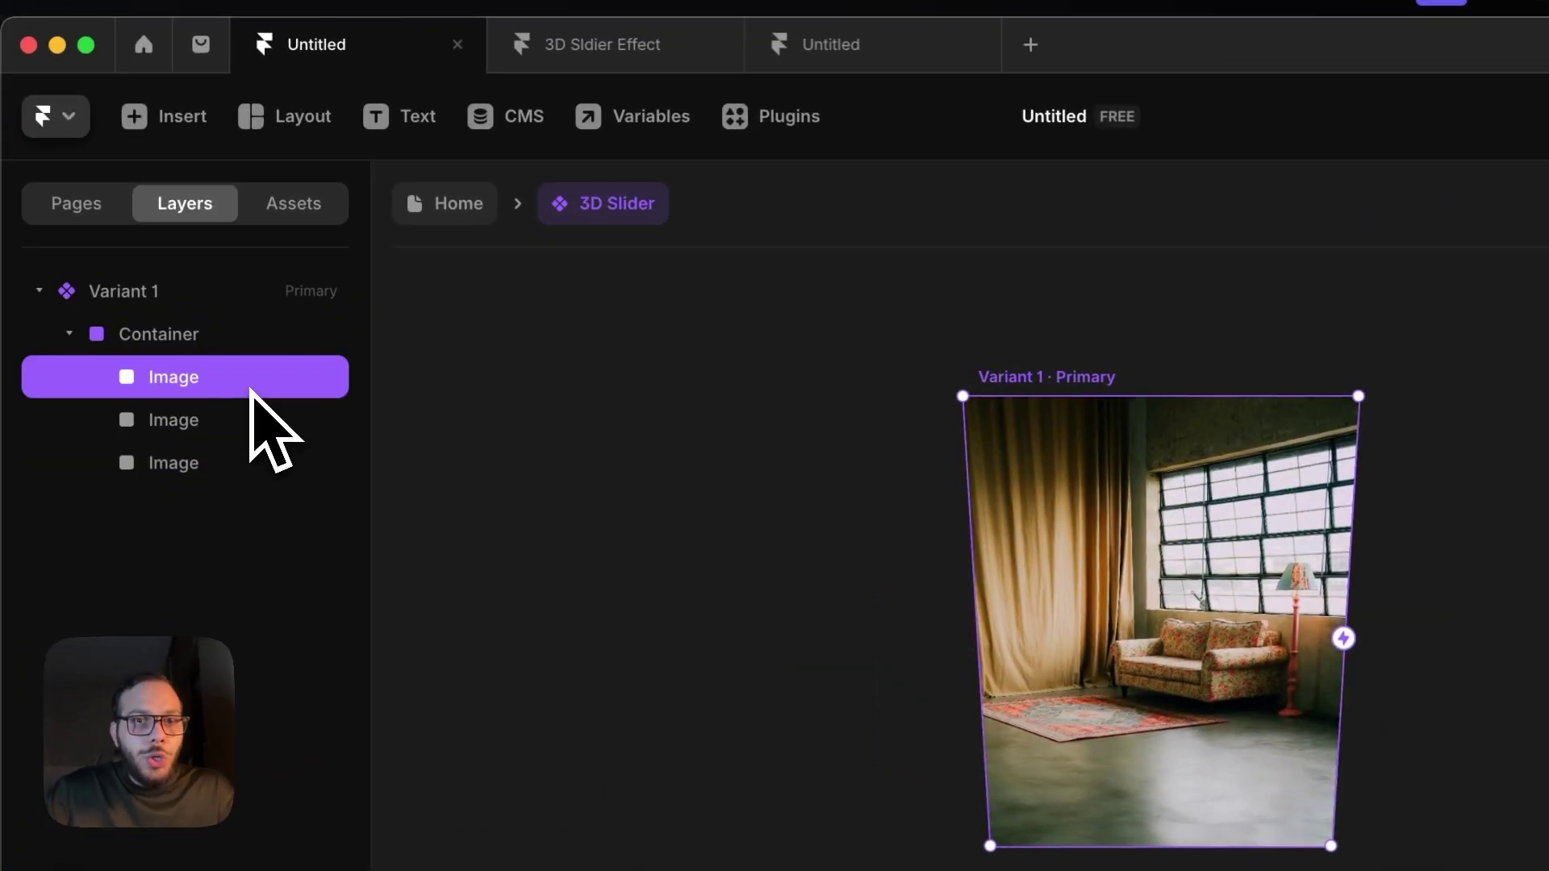
click(222, 467)
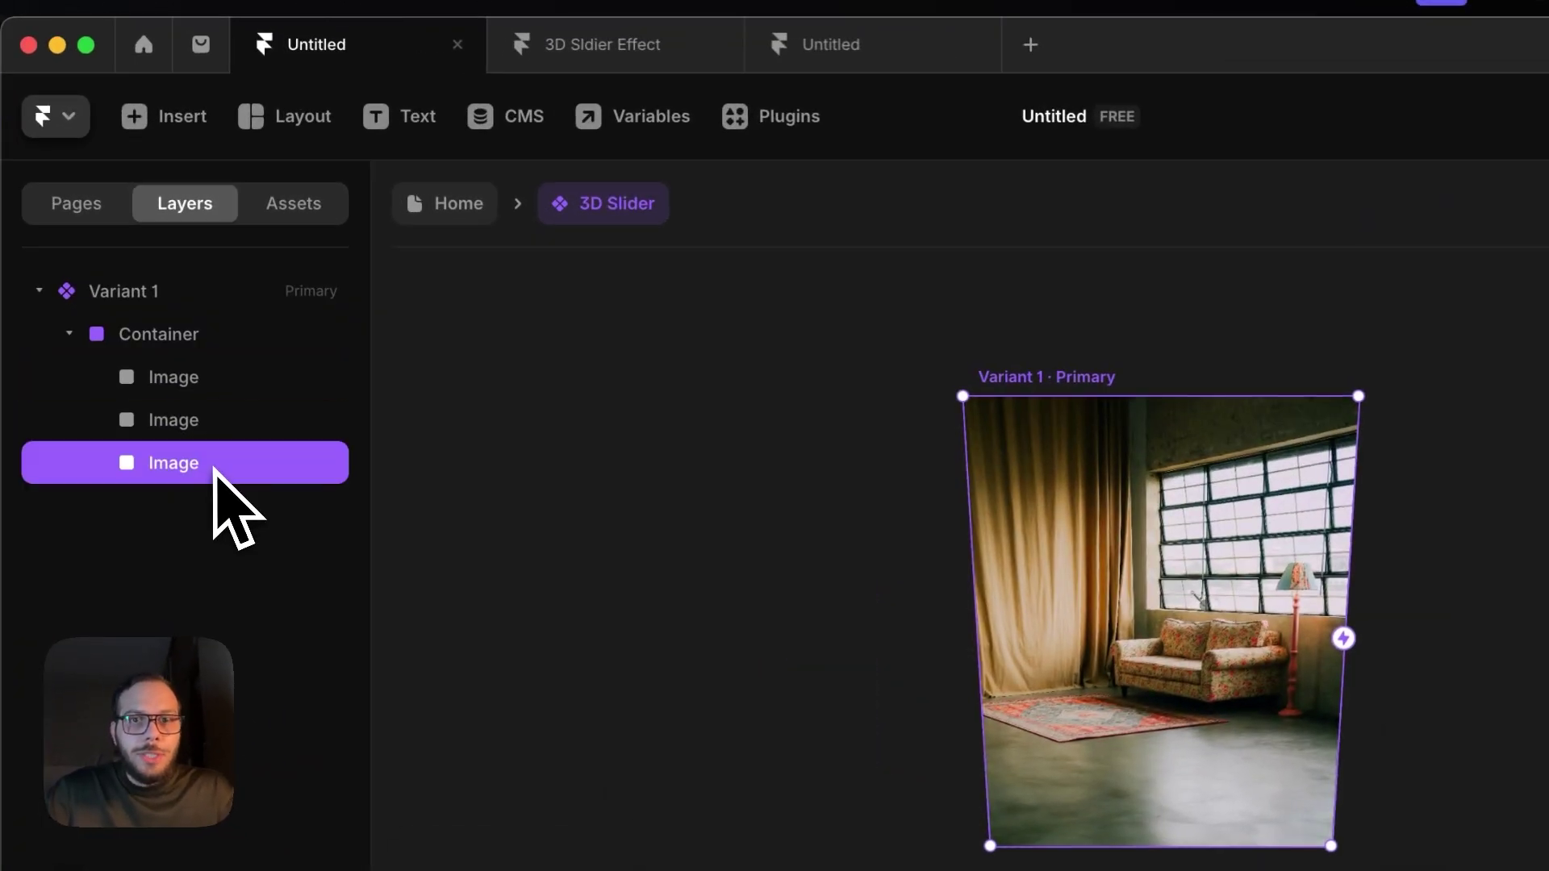
double_click(158, 475)
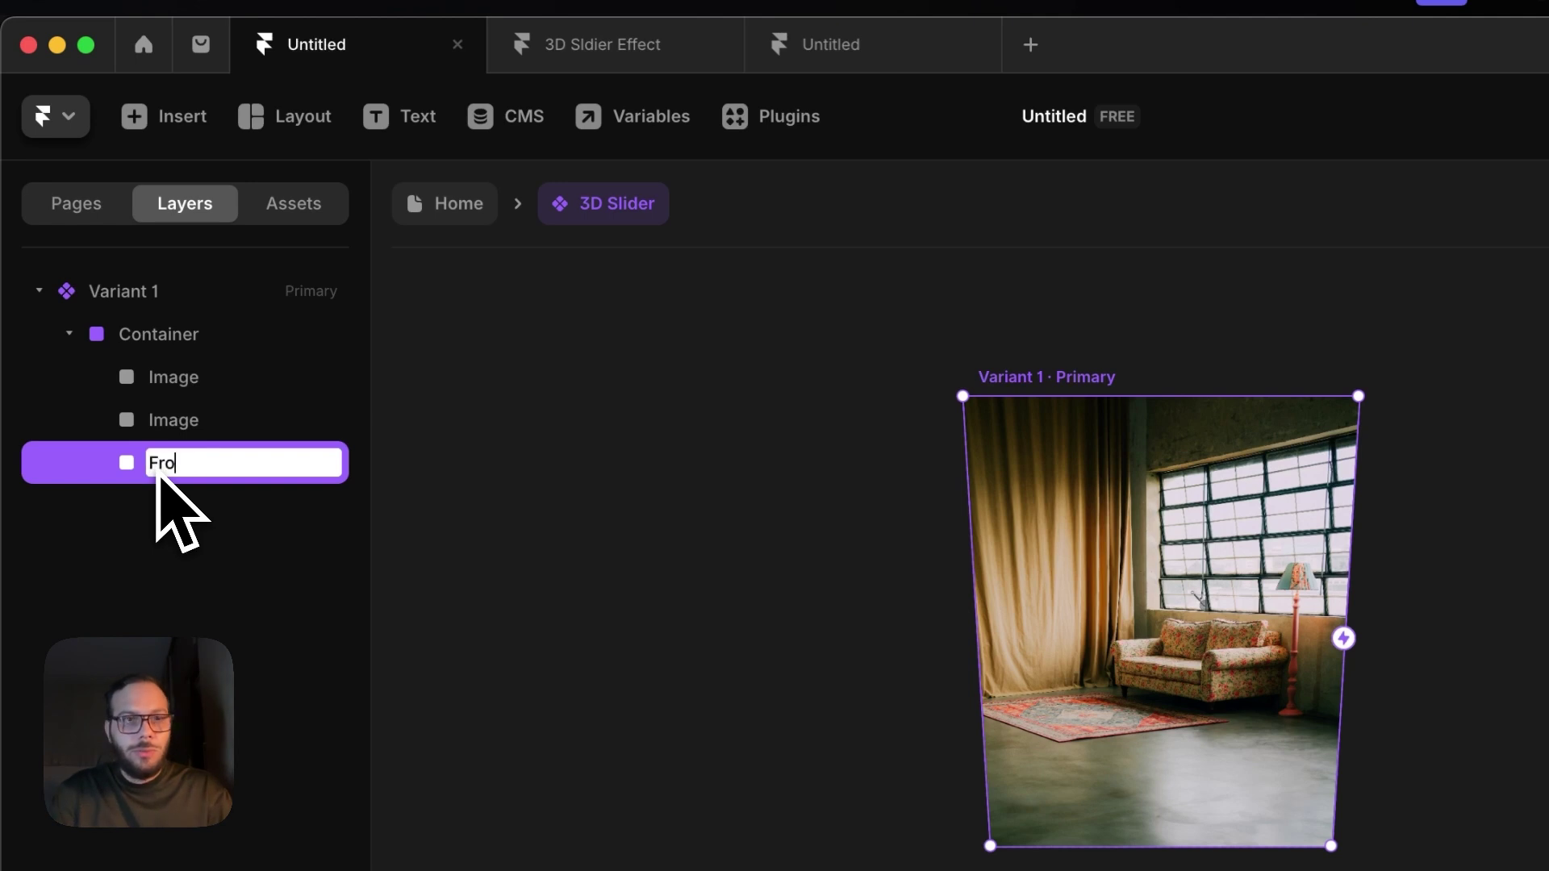
key(Return)
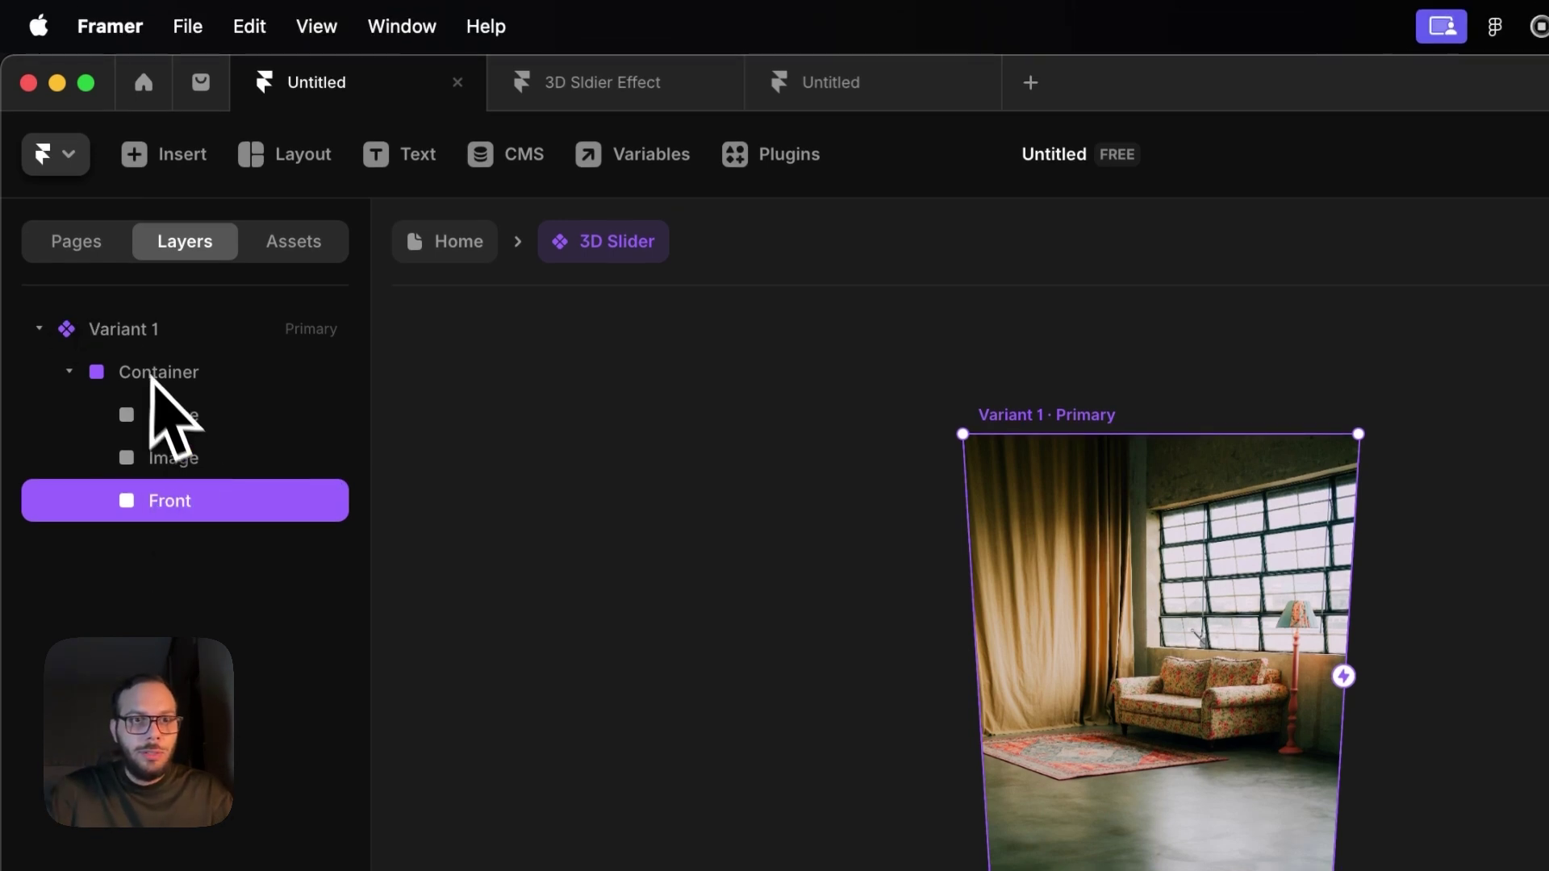
Rename the Container's second image layer as Middle and its first image layer as Back.
click(184, 420)
double_click(184, 458)
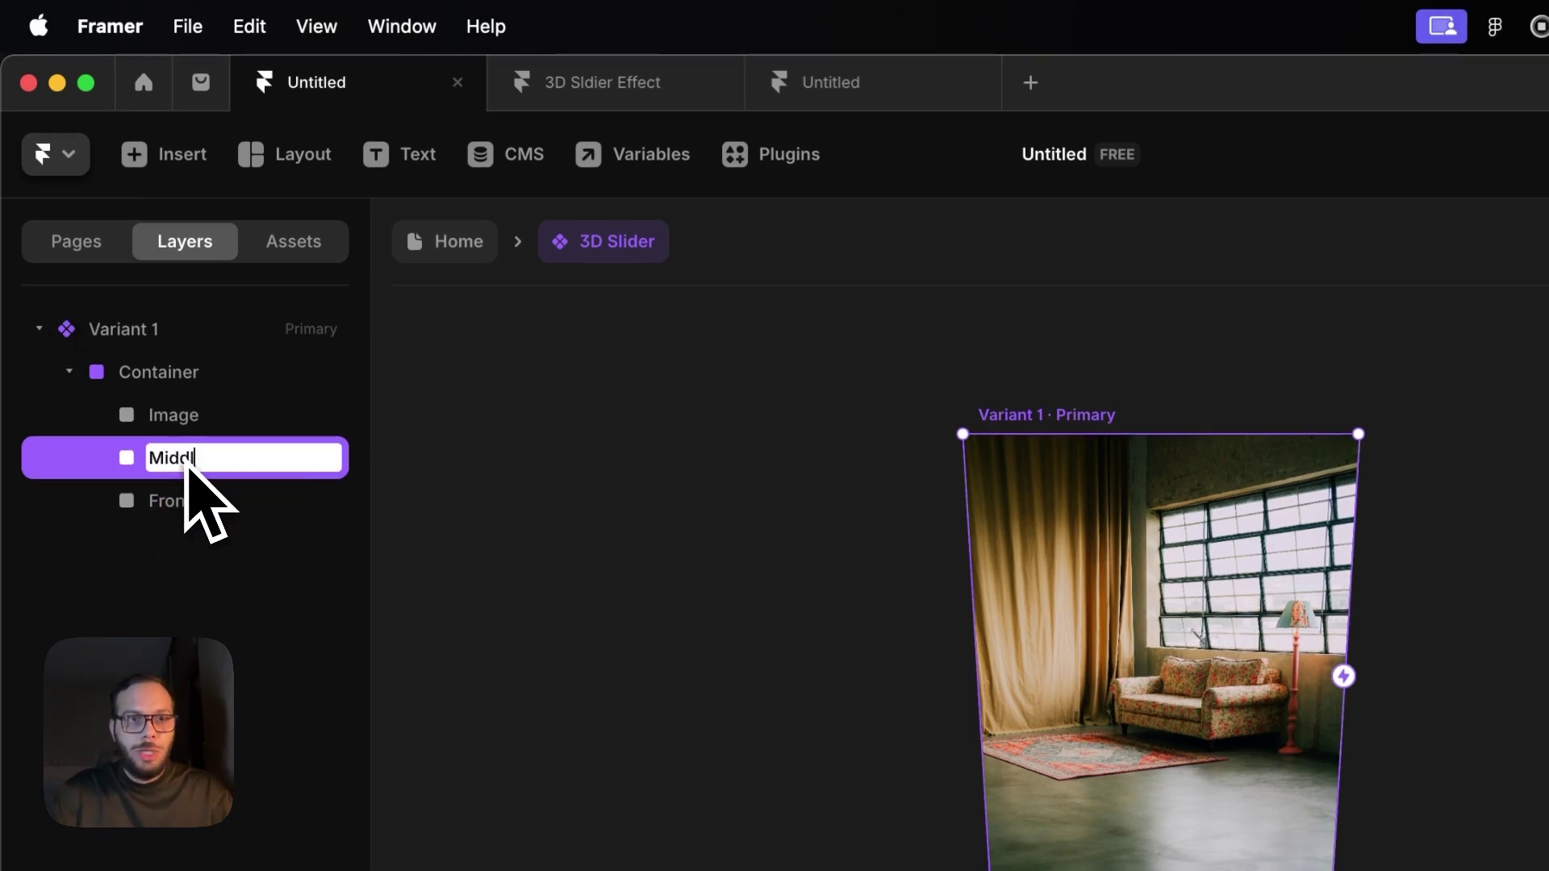
text(Middle)
key(Return)
double_click(171, 424)
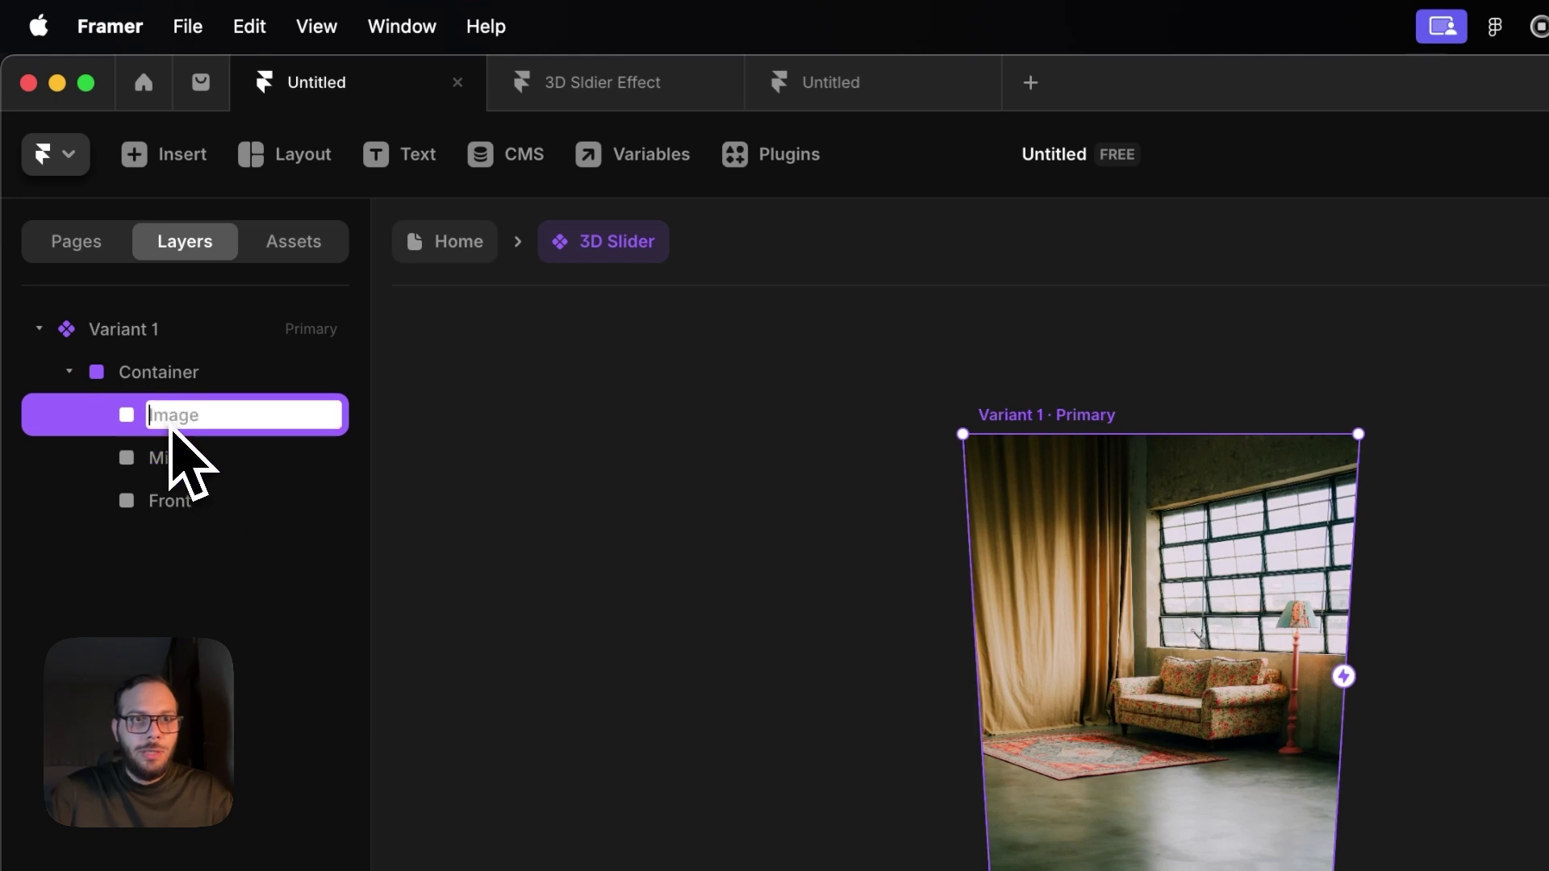
text(Back)
key(Return)
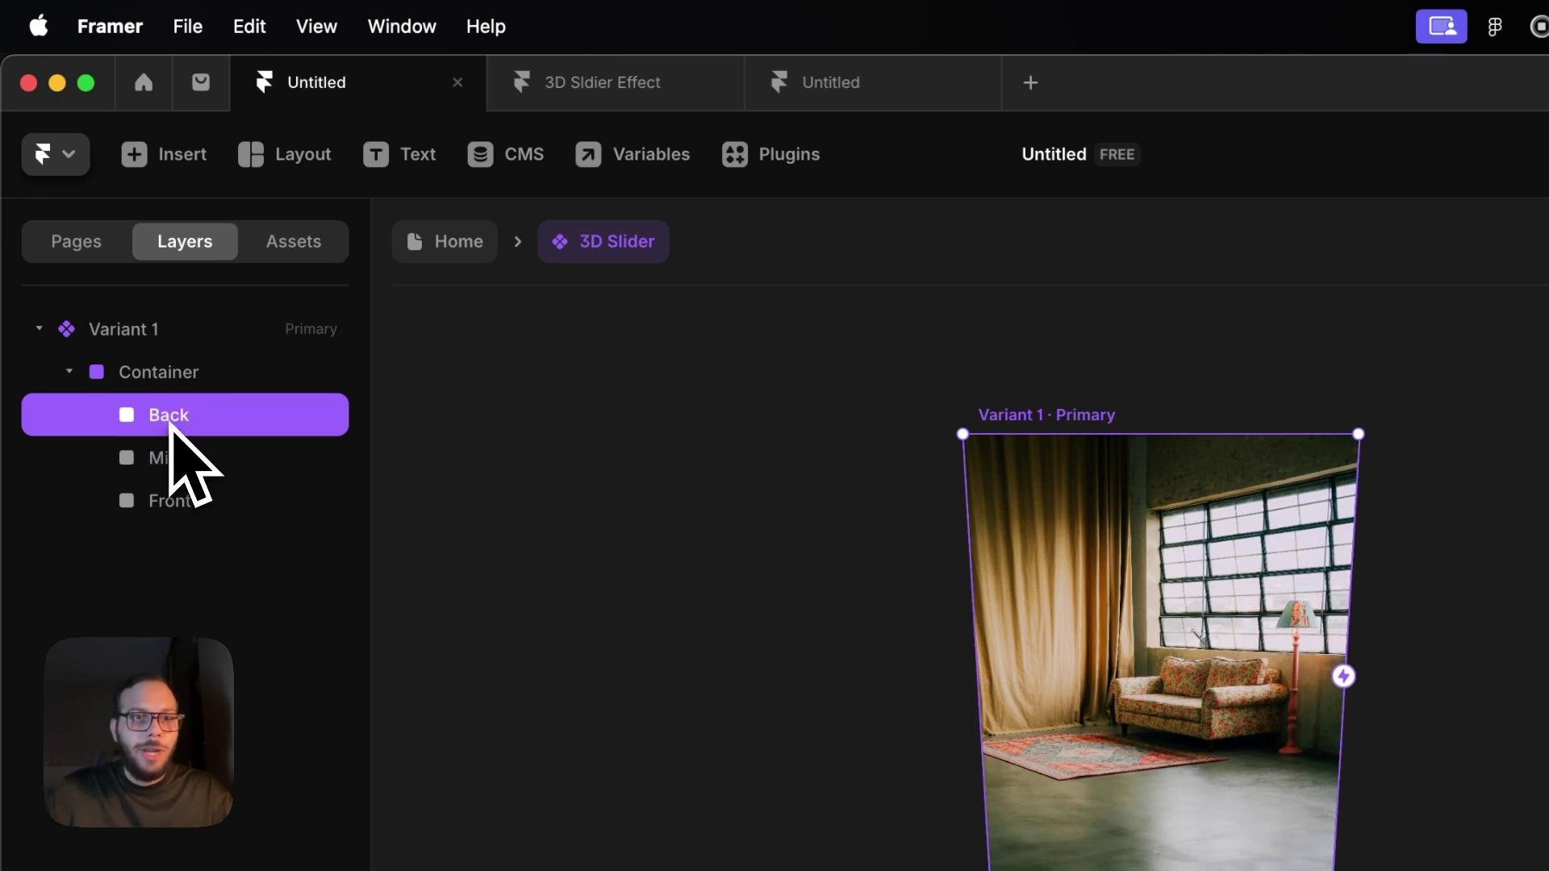
Add a Depth transform to each of the Middle, Back and Front image layers.
click(169, 500)
click(173, 455)
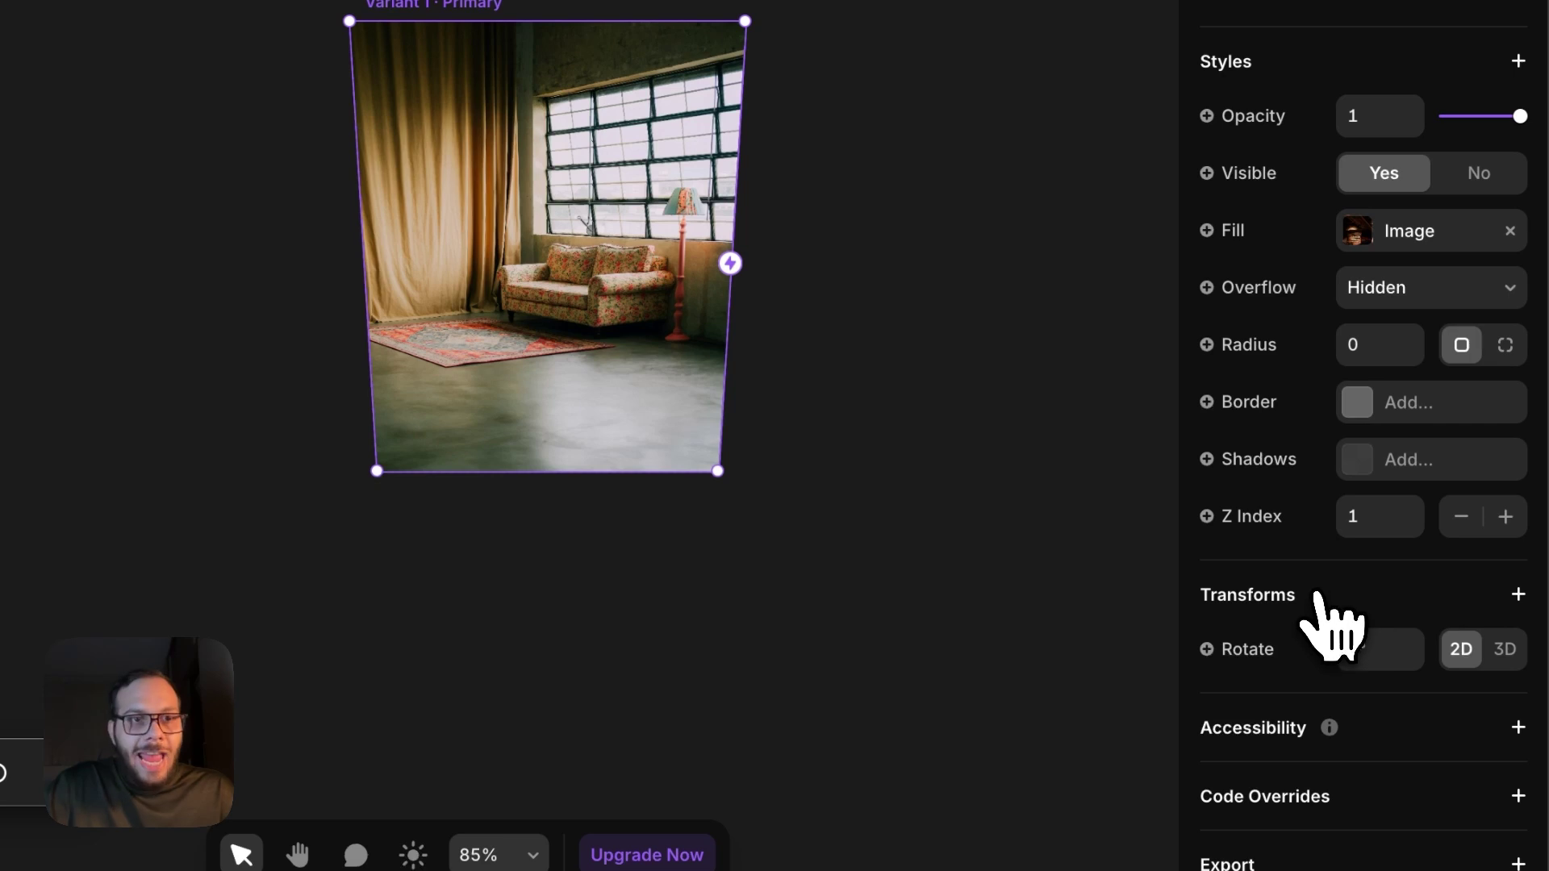
click(1316, 597)
click(1412, 381)
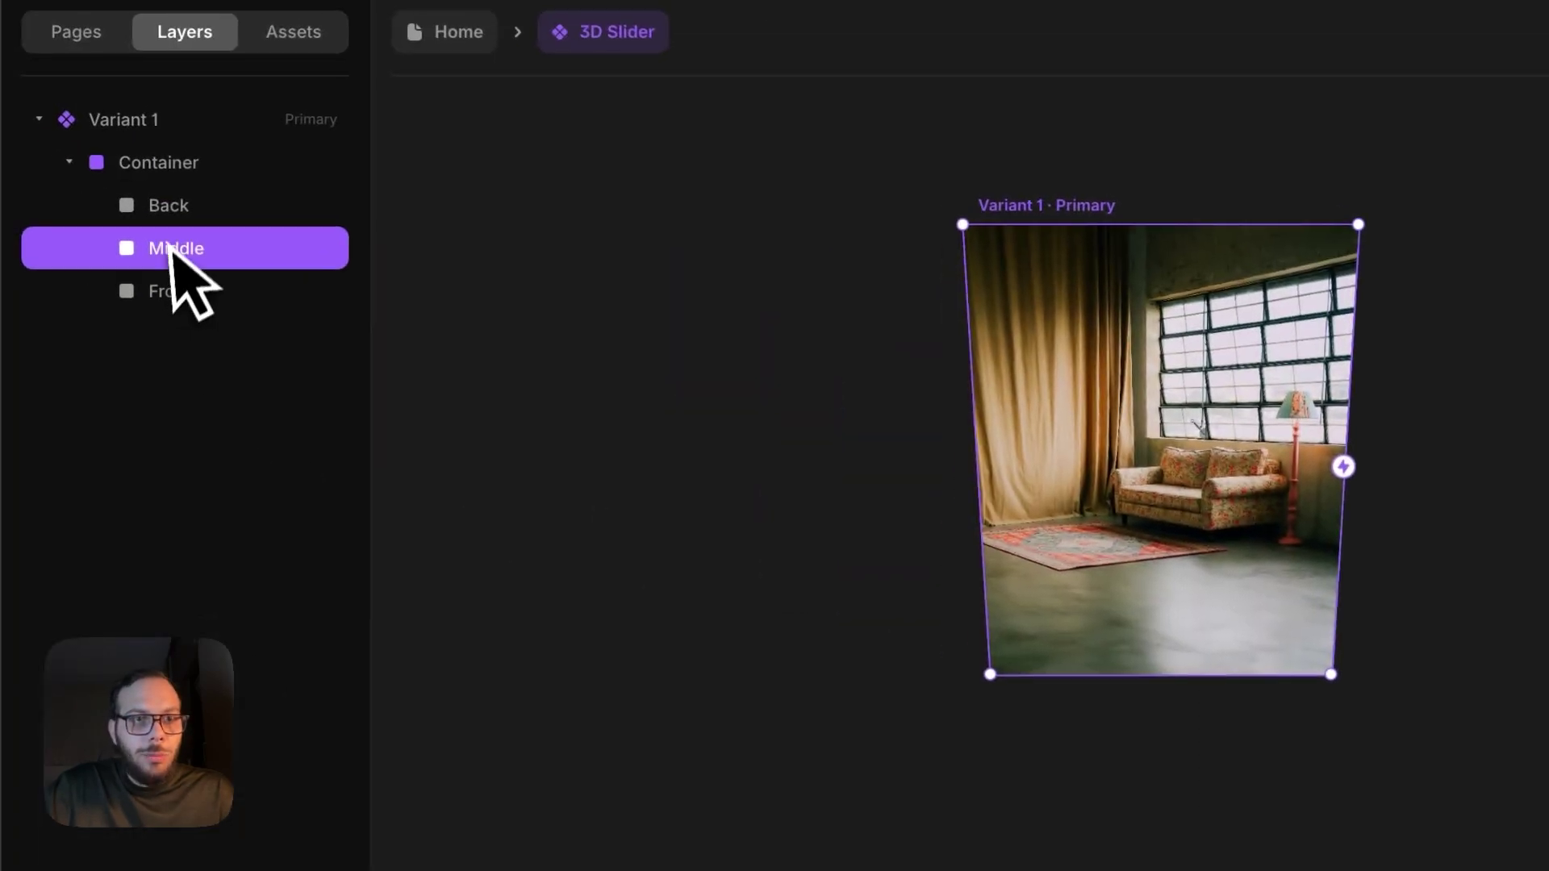
click(194, 214)
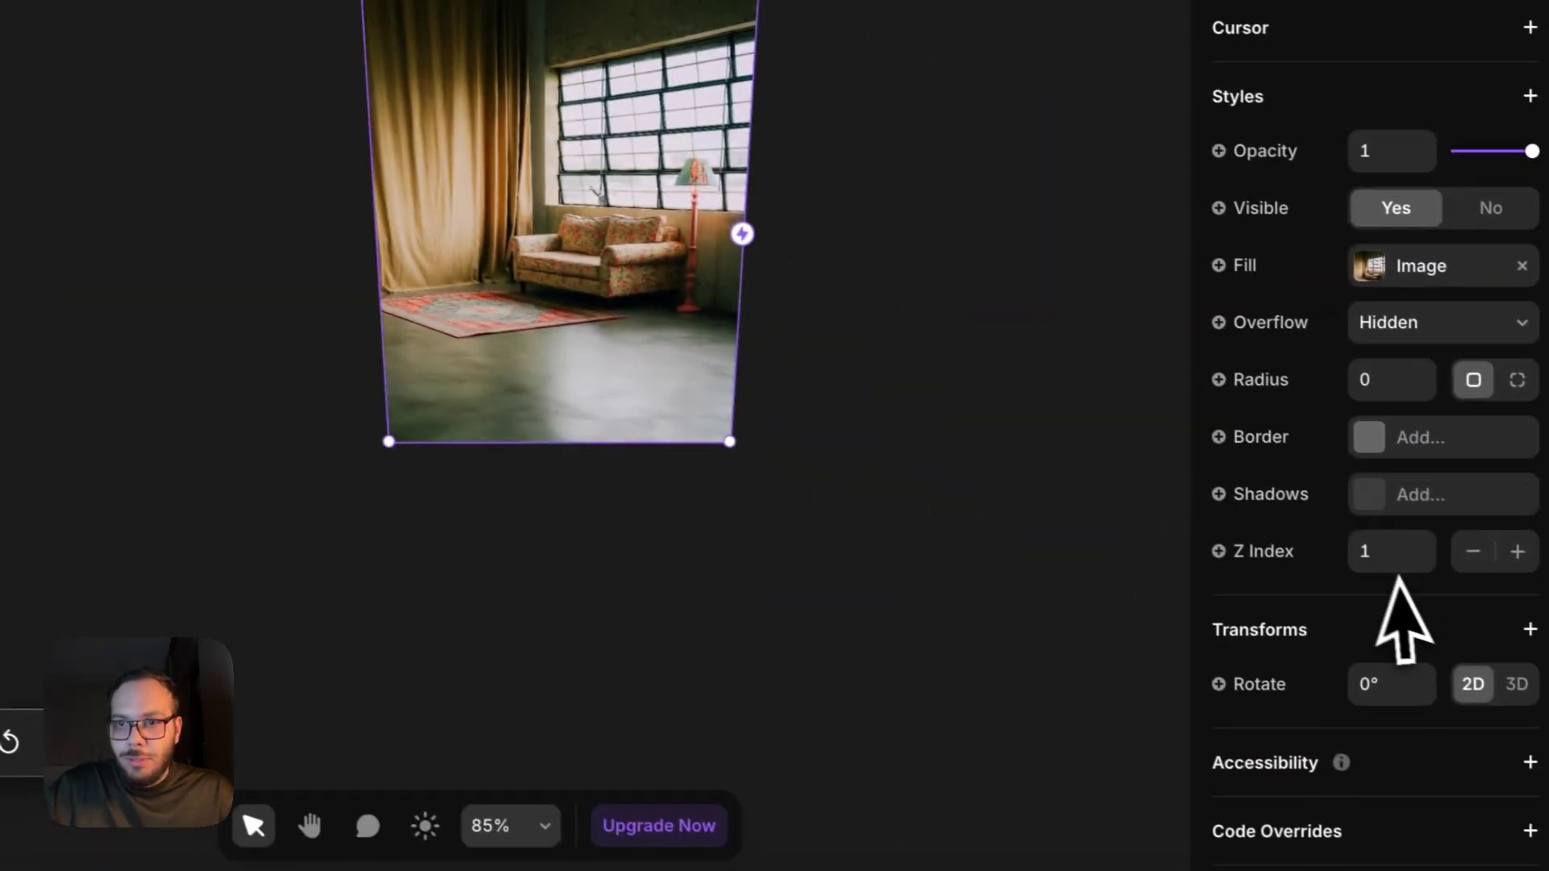
click(1339, 617)
click(1388, 410)
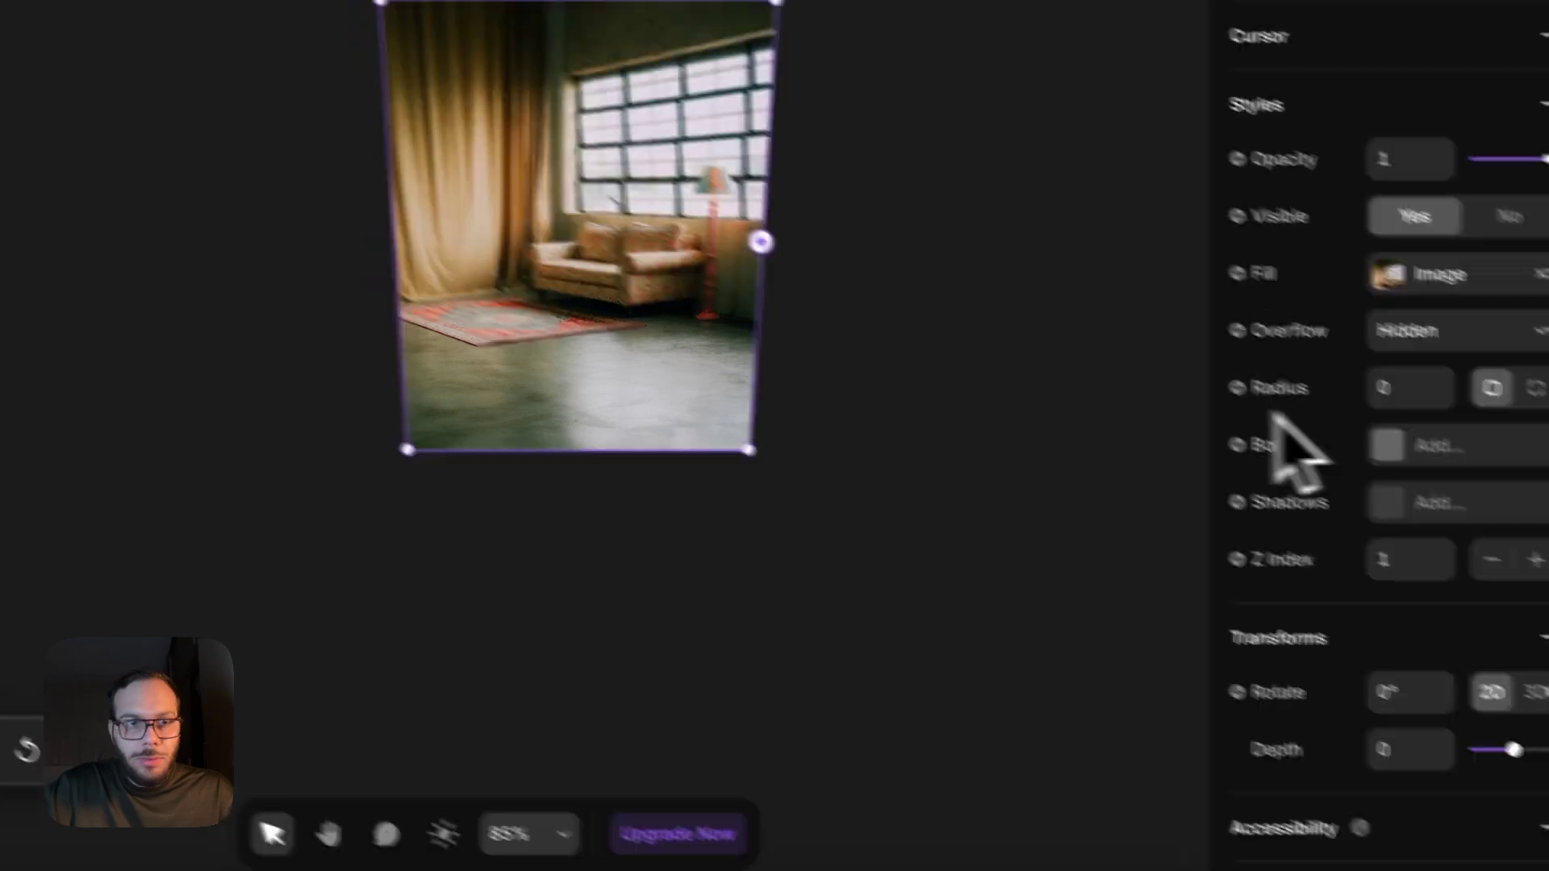
click(168, 312)
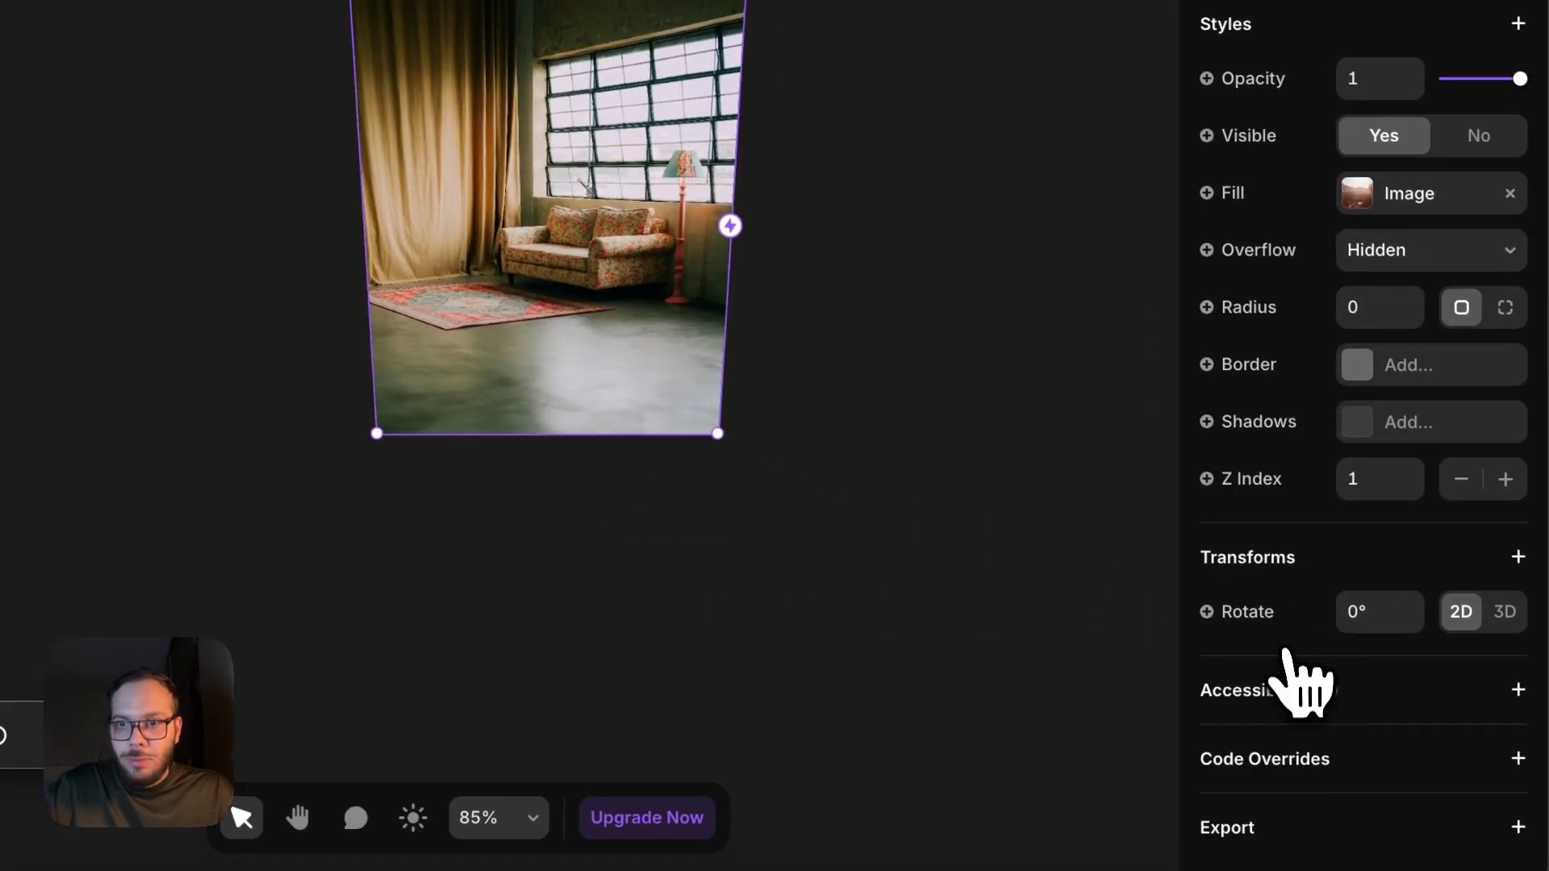
click(1307, 566)
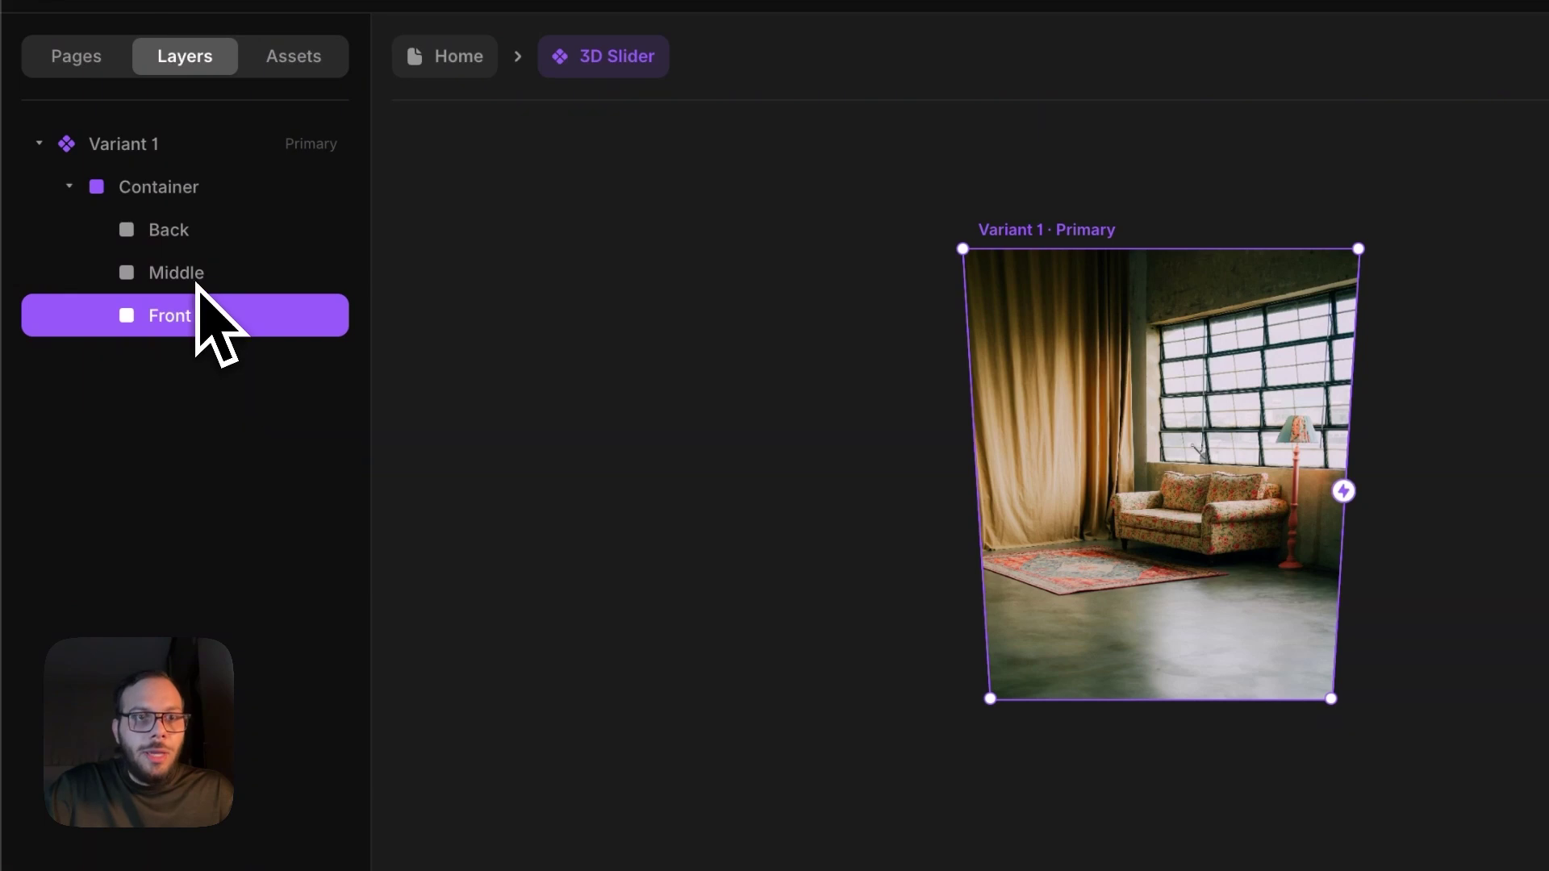
Set the Middle image's Depth to about -113 and the Back image's Depth to about -233.
click(192, 278)
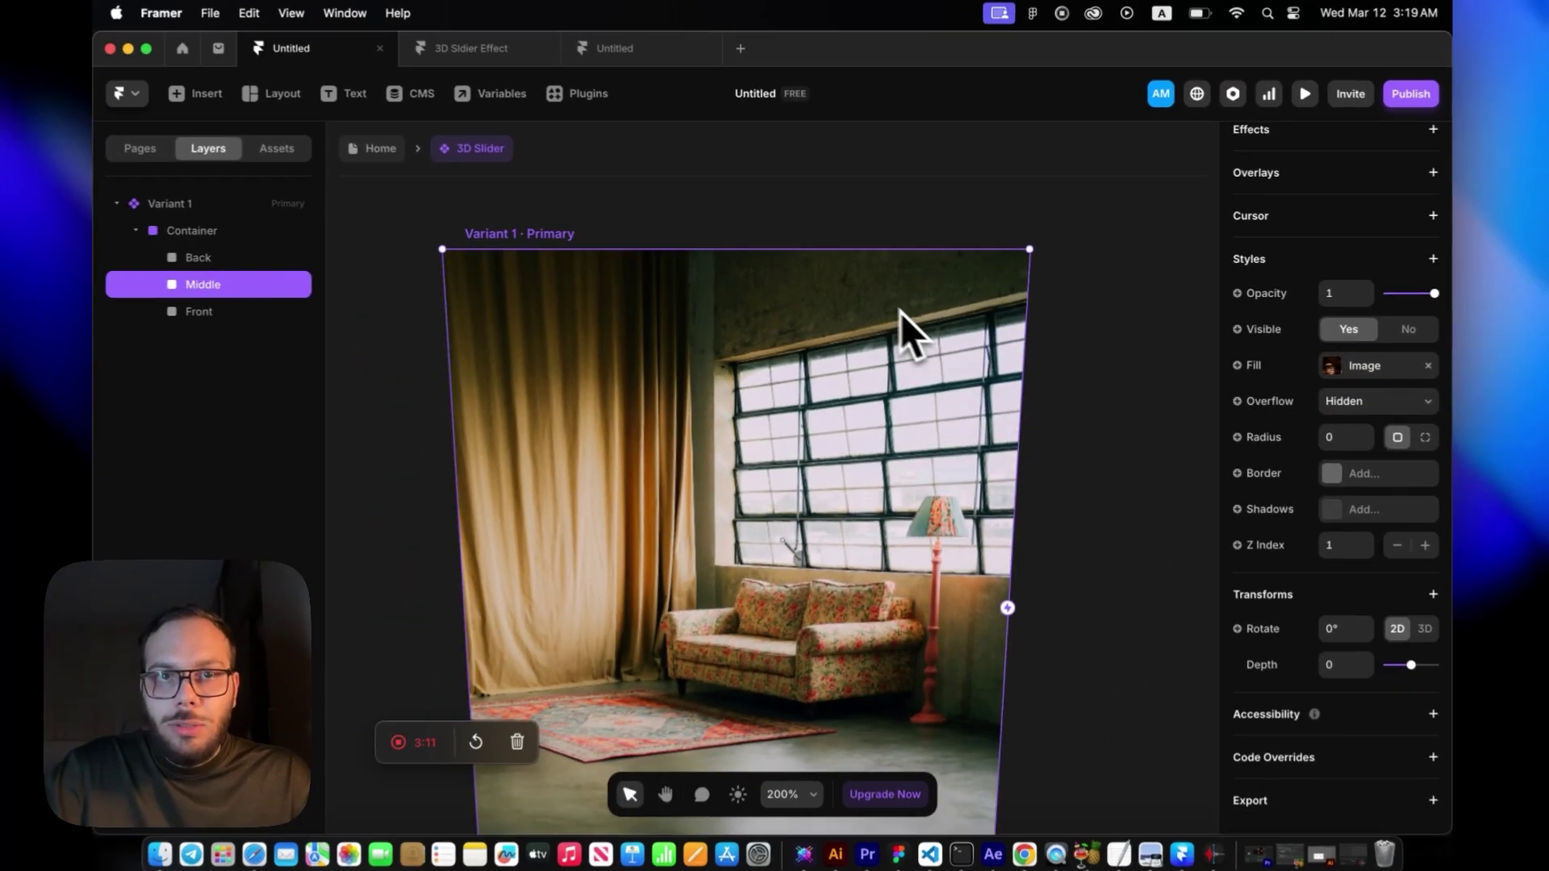
drag(809, 282, 823, 313)
key(p)
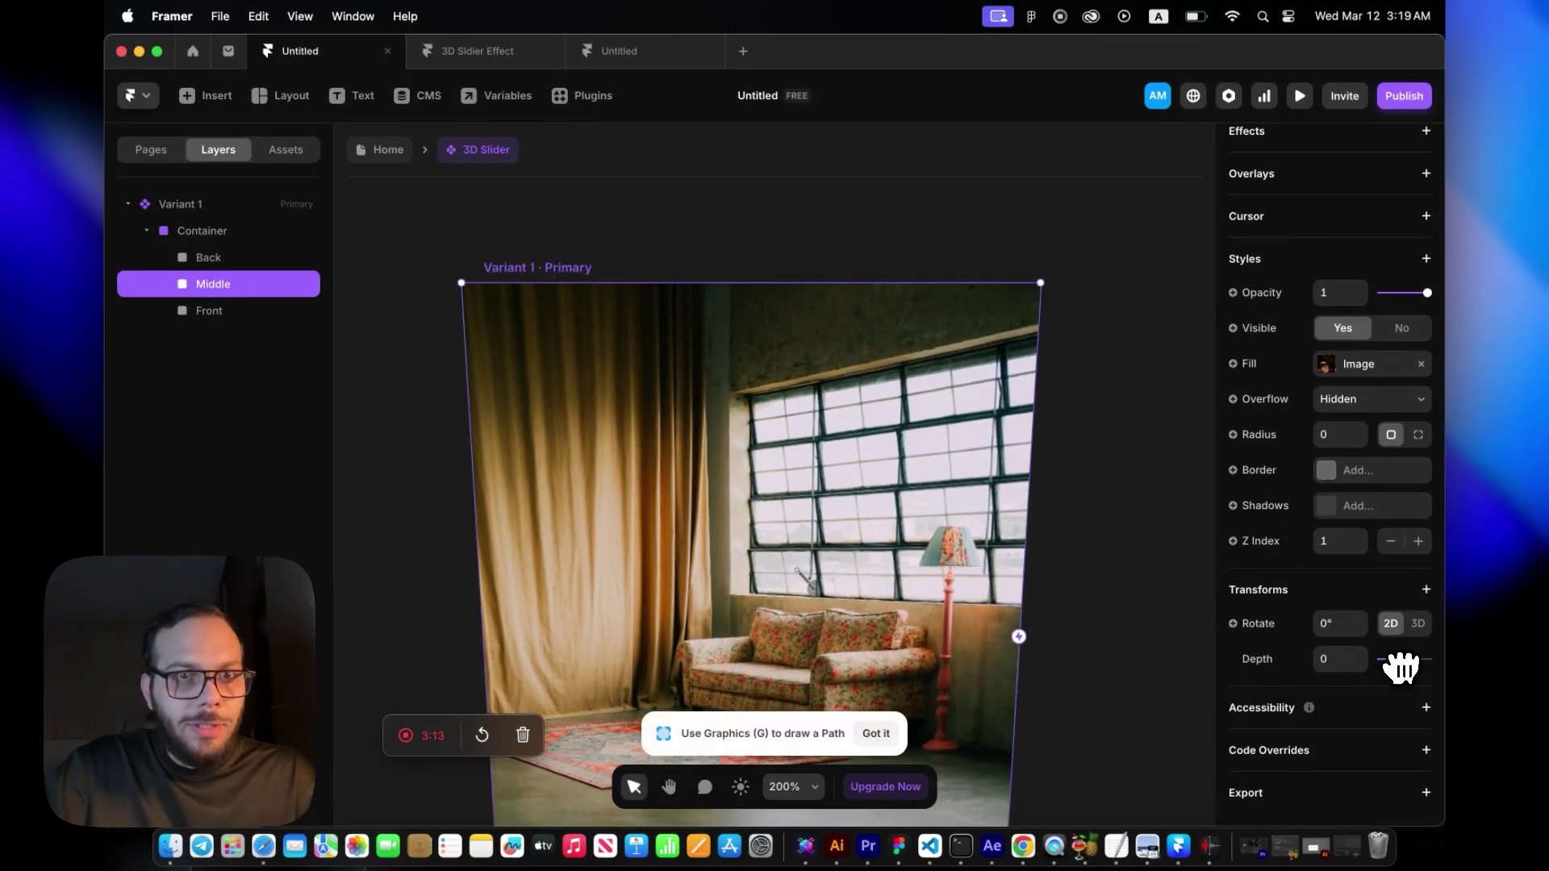
drag(1406, 664, 1399, 660)
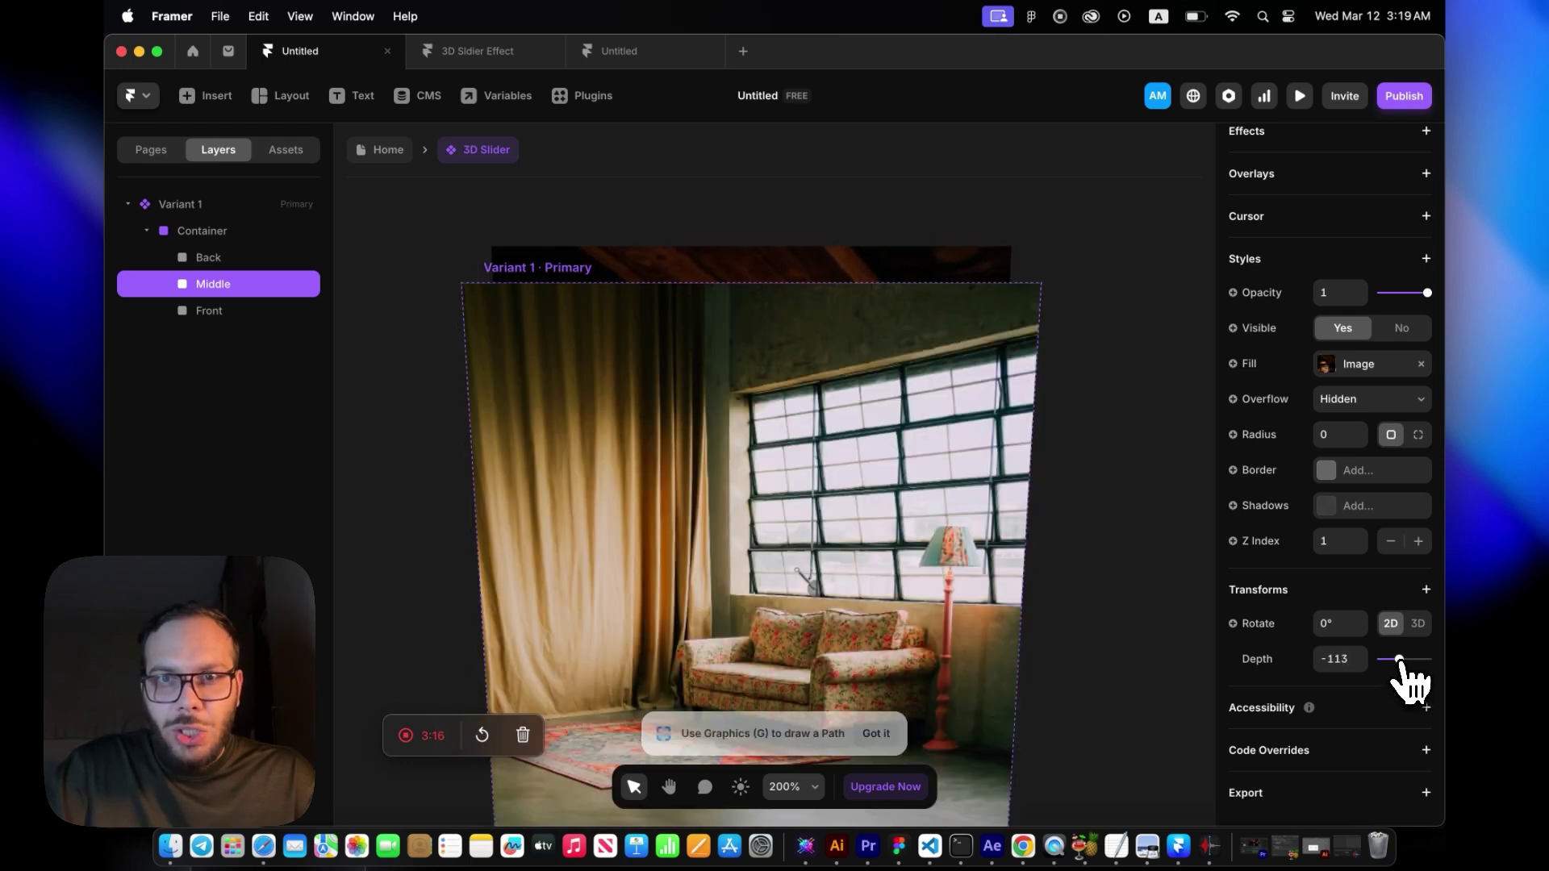
click(234, 258)
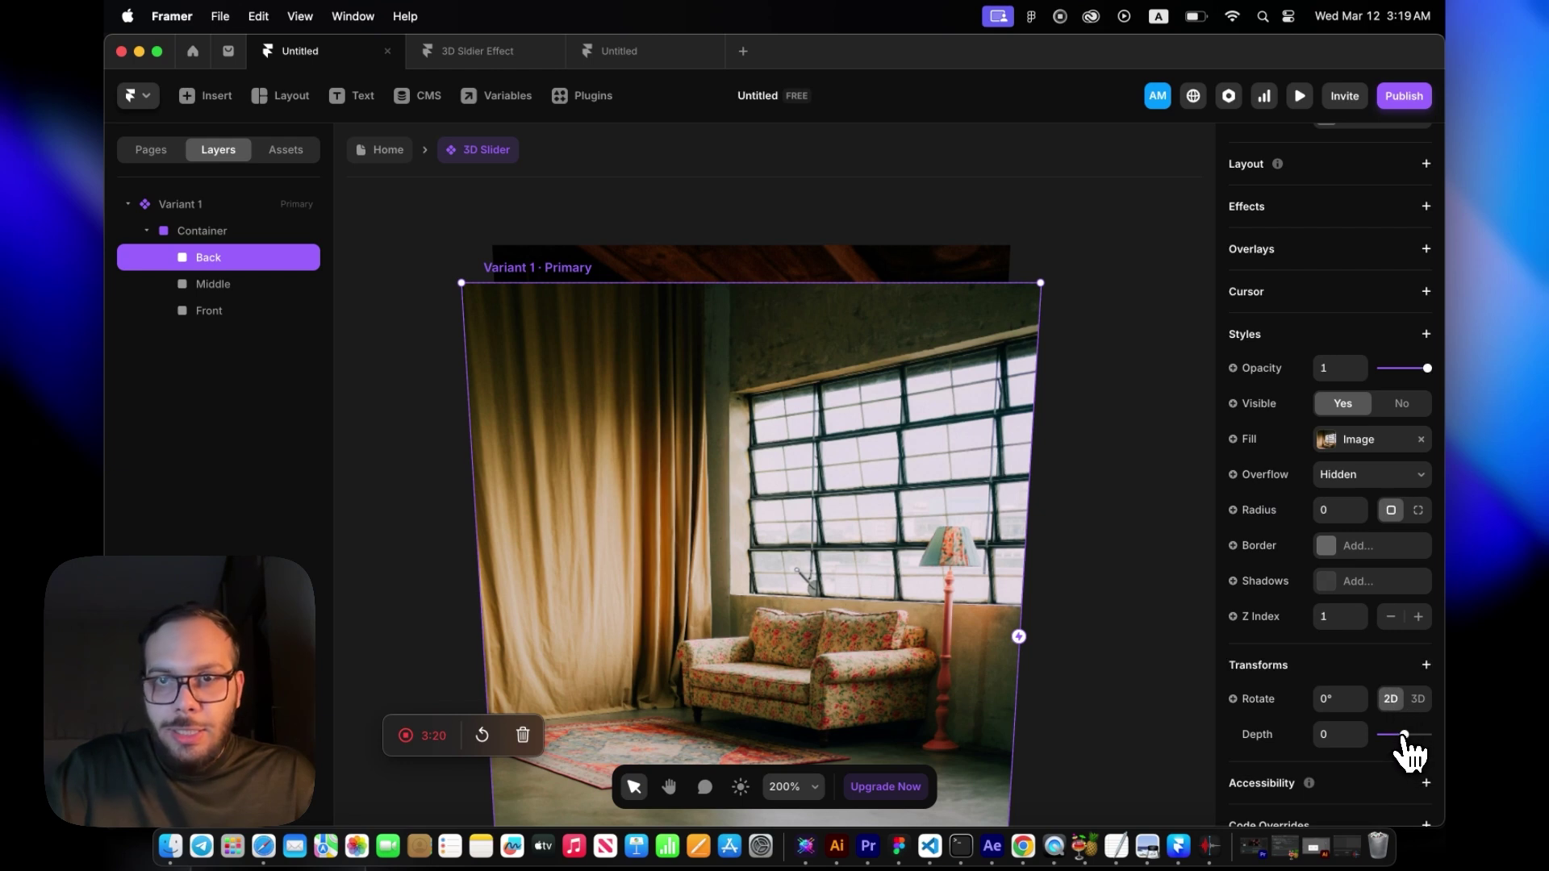
drag(1404, 735, 1398, 735)
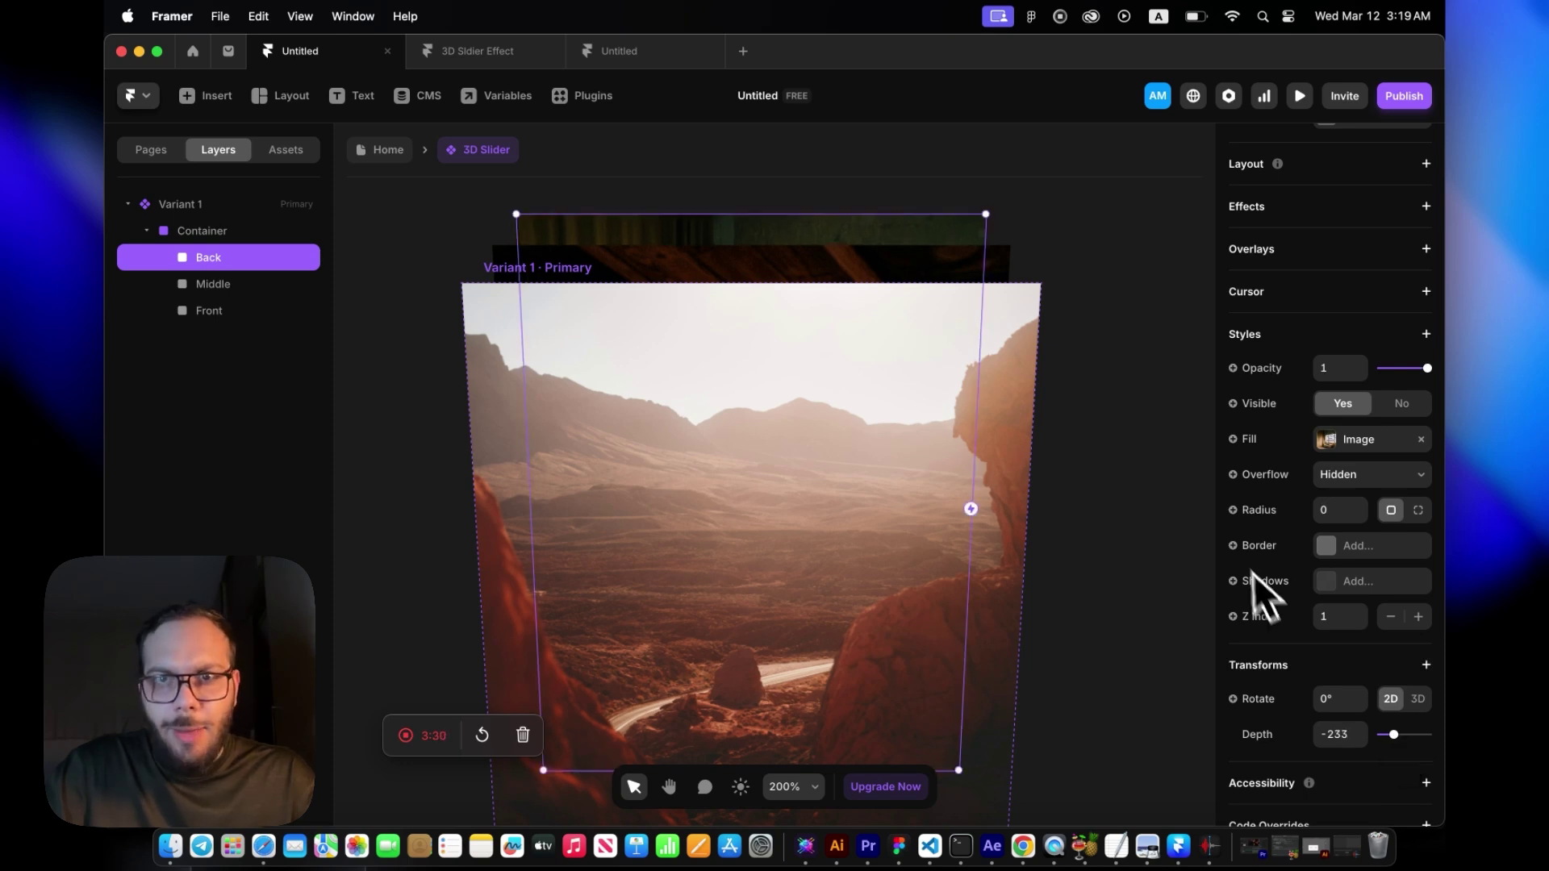
Examine the depth spacing of the three stacked images up close along their upper edges.
click(1159, 443)
key(z)
alt+click(1001, 328)
click(998, 299)
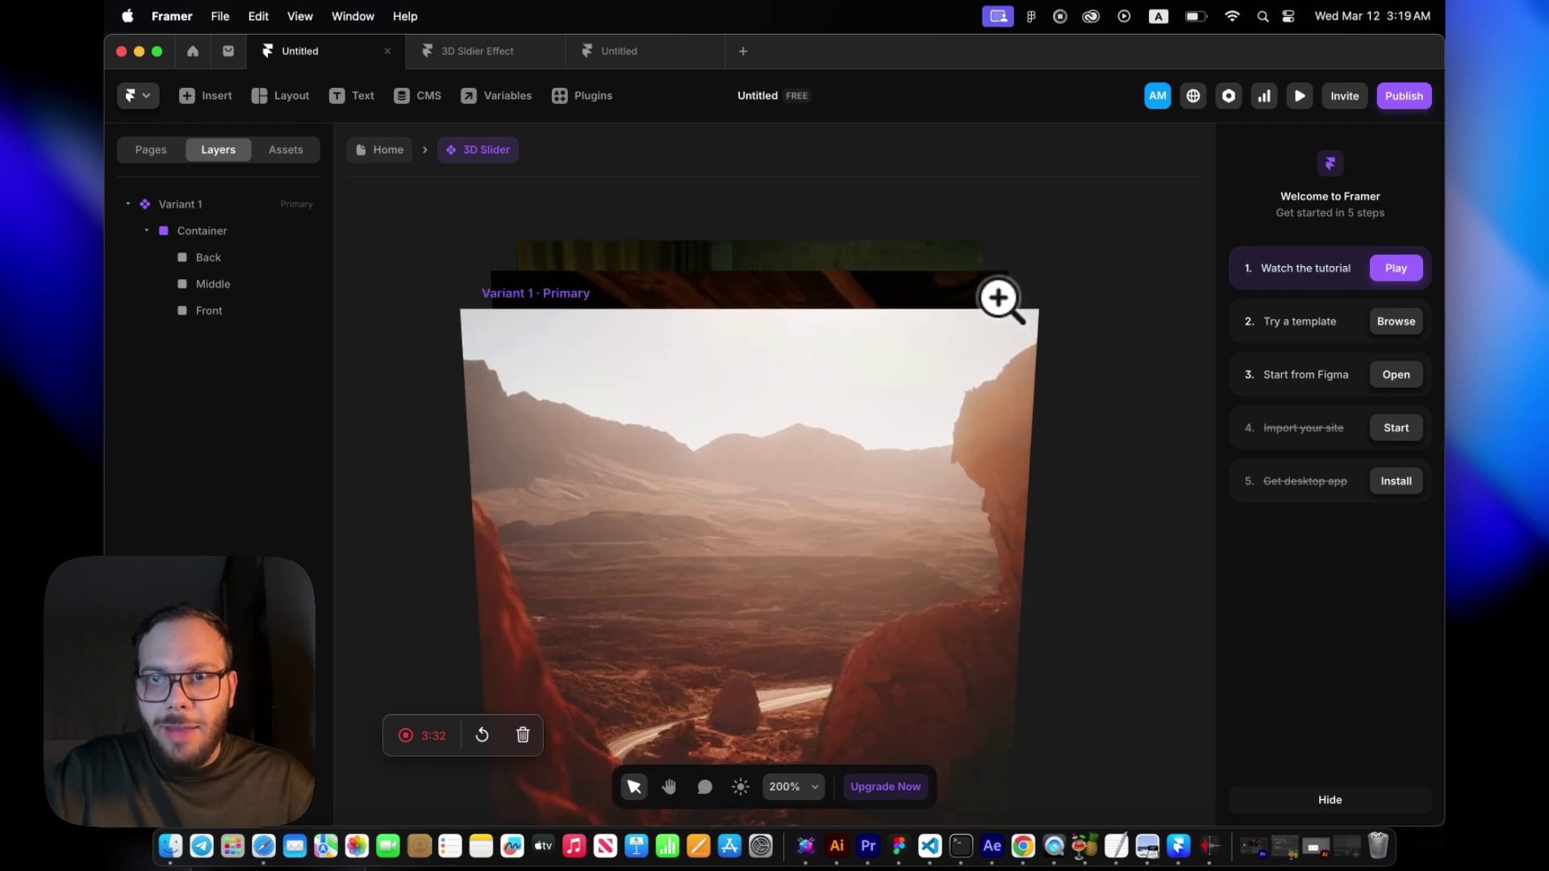
click(998, 298)
key(space)
drag(1022, 208, 978, 401)
key(z)
alt+click(980, 391)
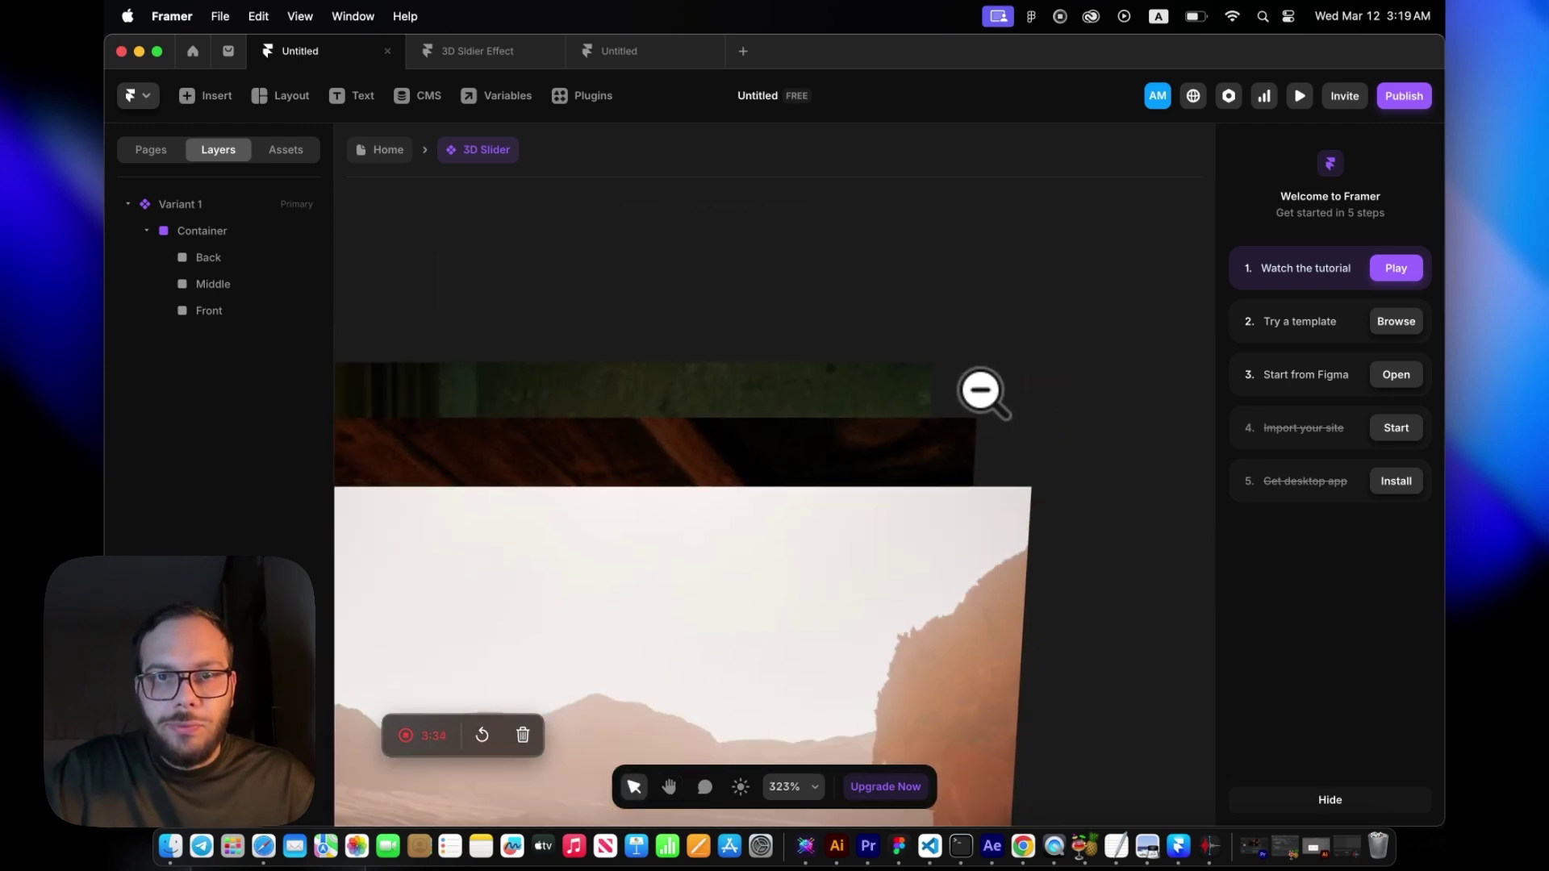
alt+click(981, 391)
key(space)
drag(885, 507, 764, 387)
key(p)
drag(964, 376, 919, 326)
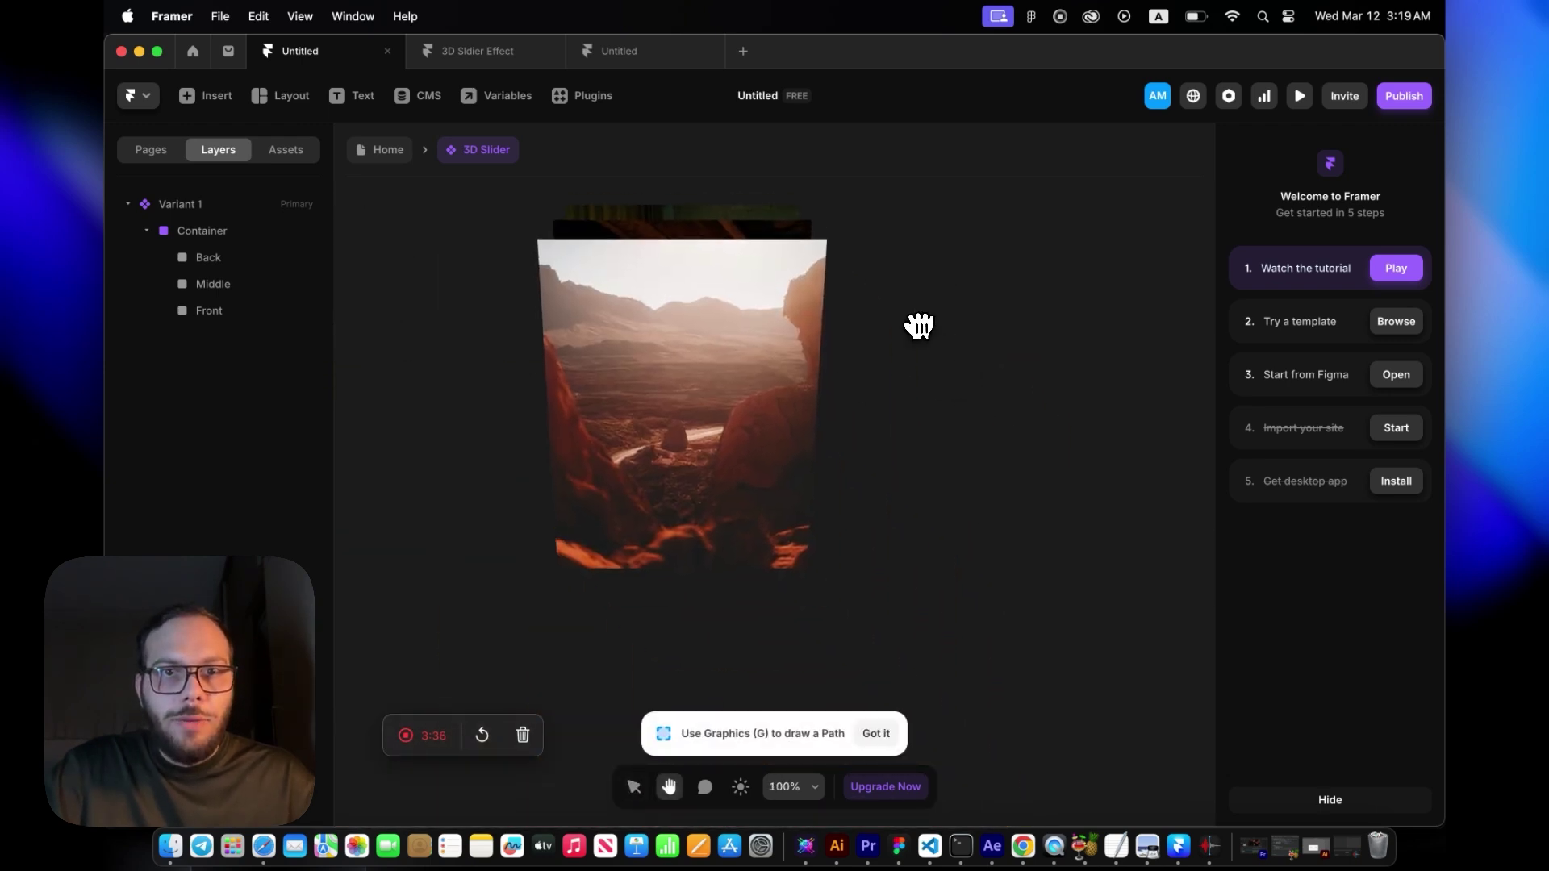
key(v)
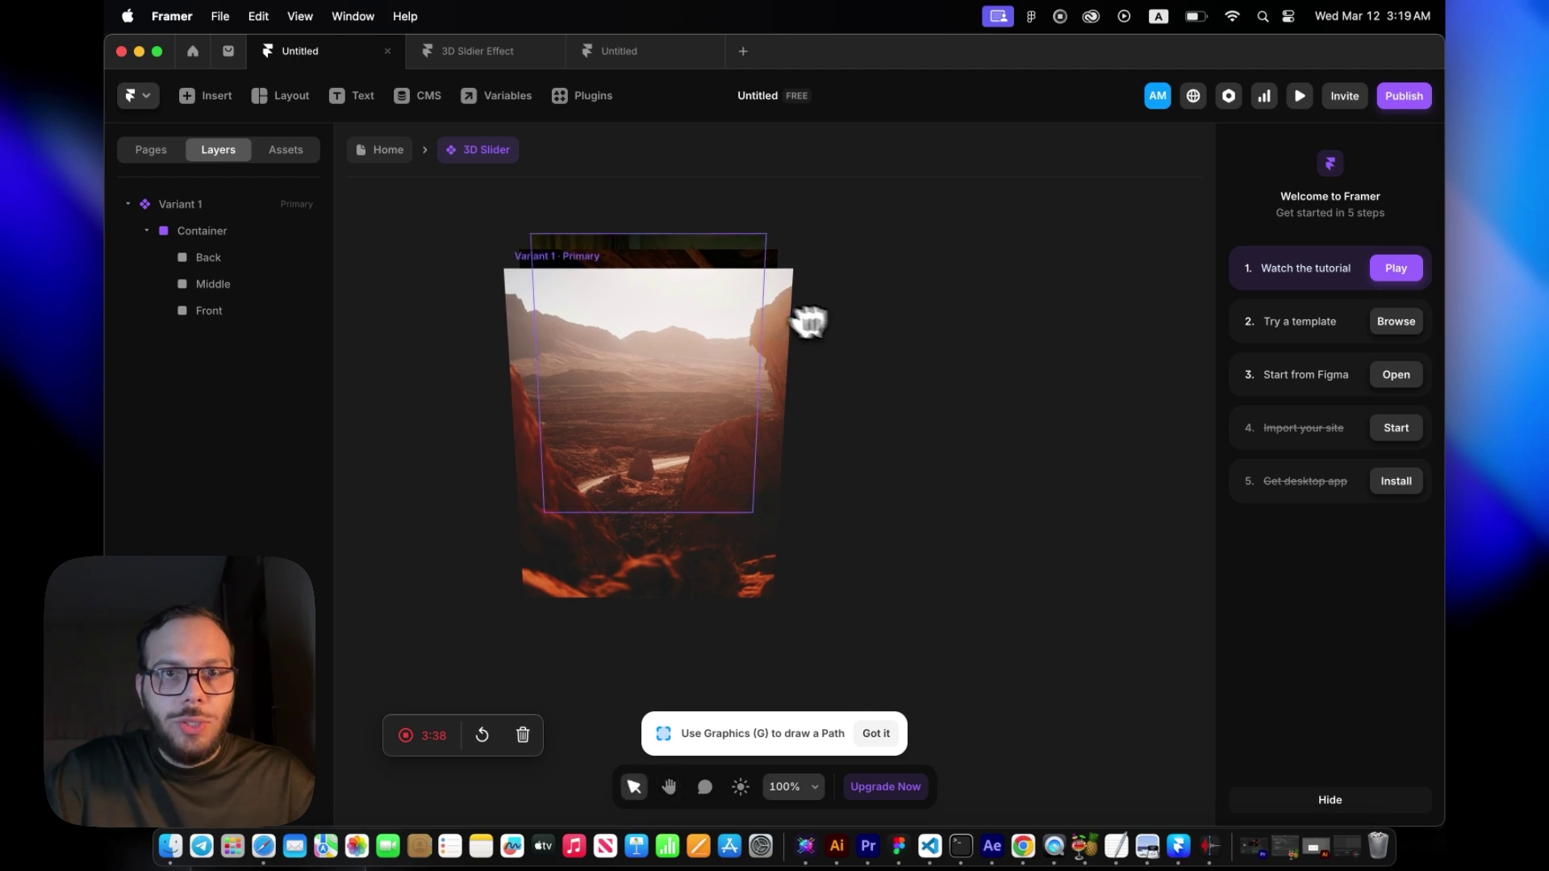
Add a second variant based on Variant 1 and move it further right, to about X 701, Y 0.
click(563, 263)
click(161, 208)
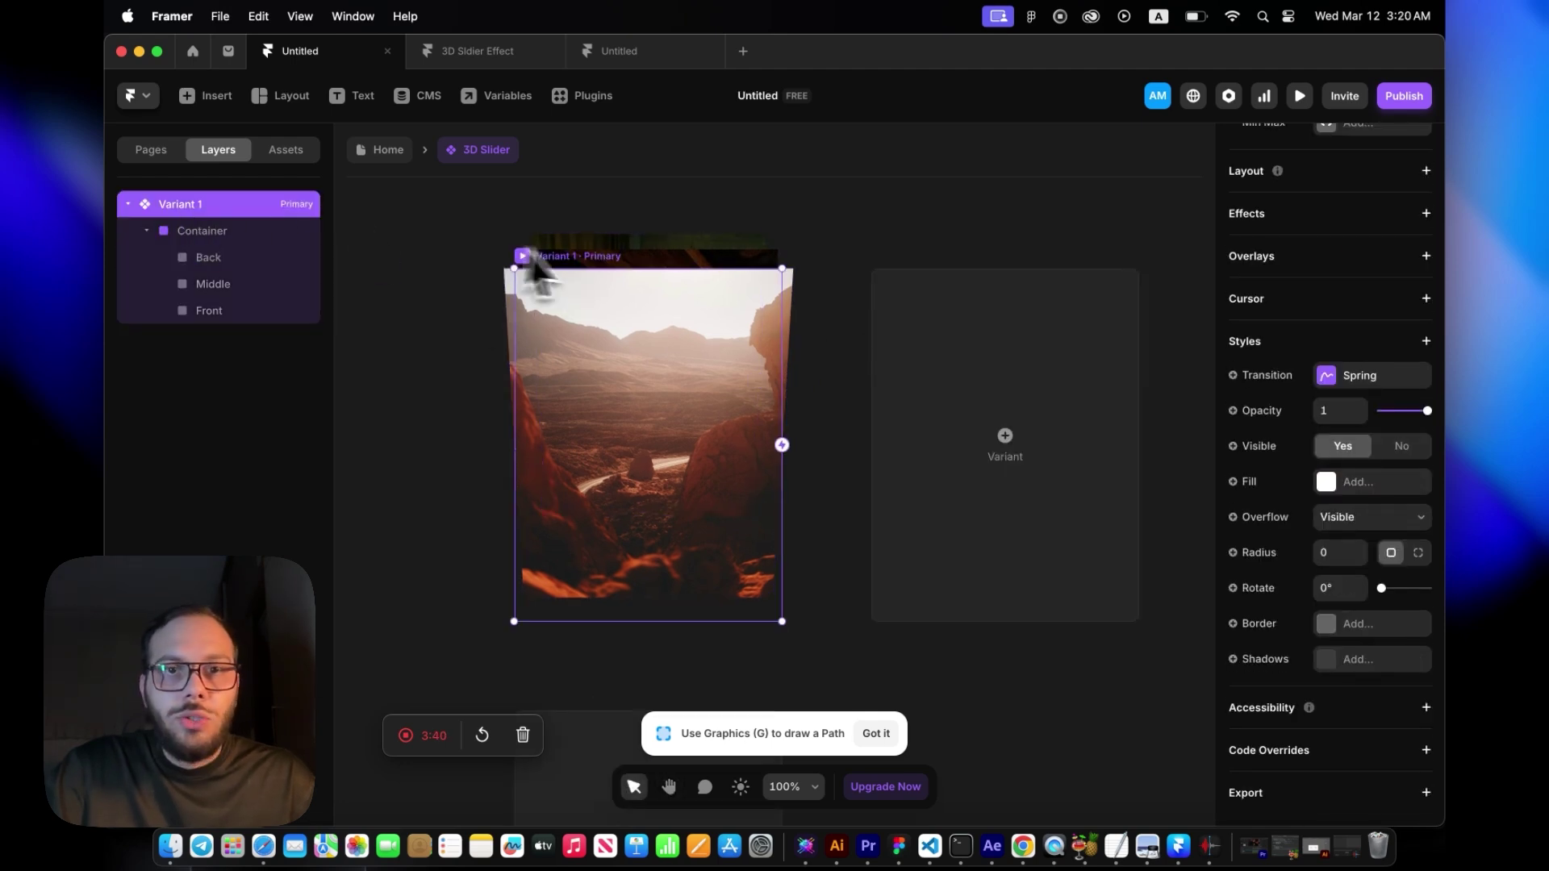
click(1018, 395)
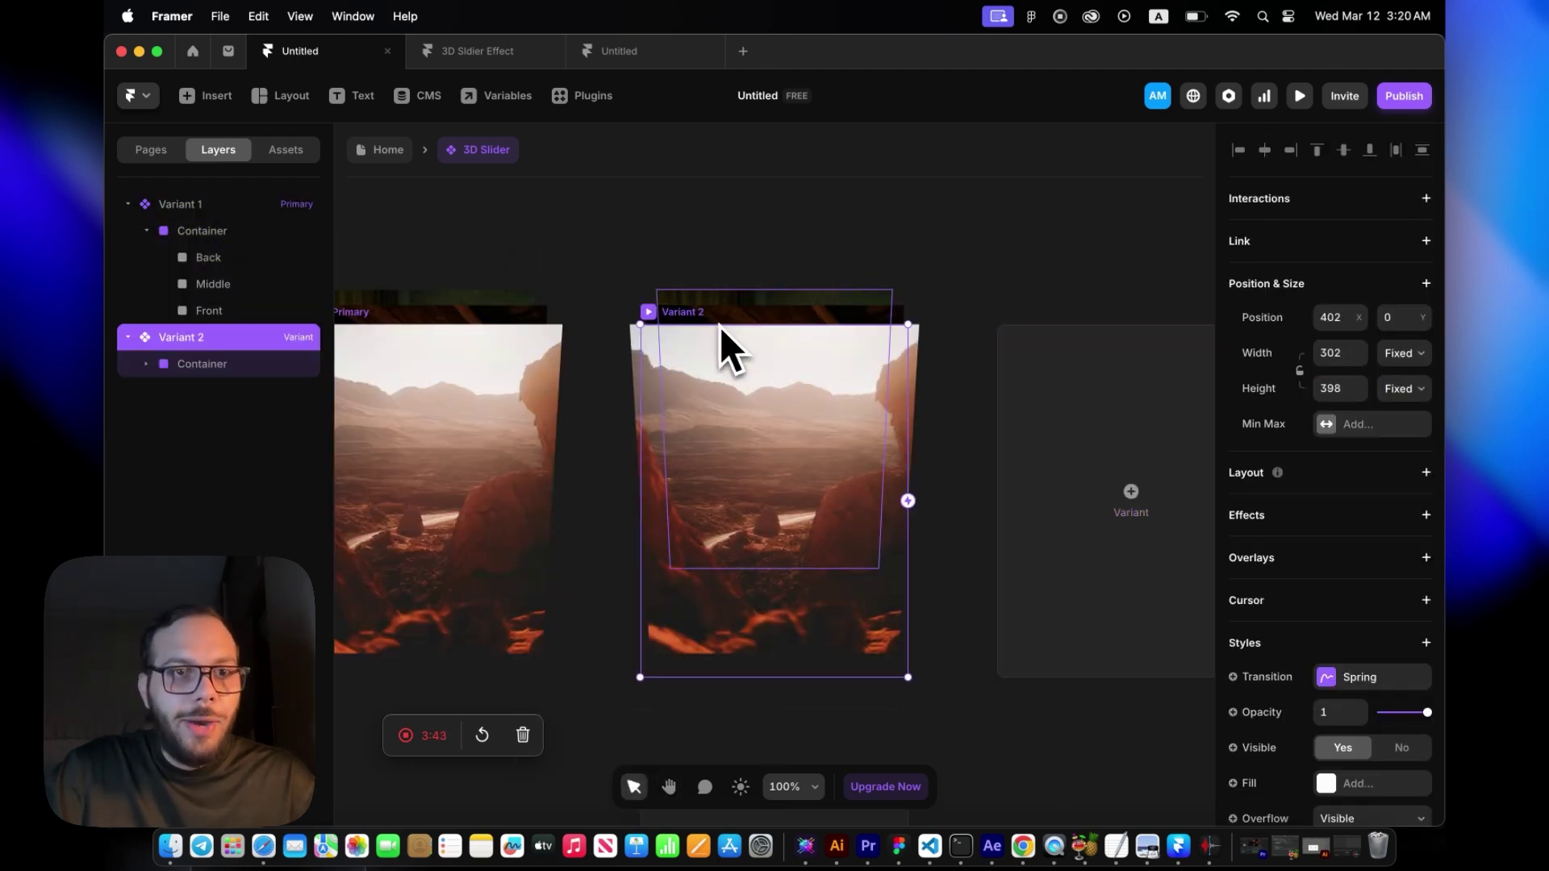
scroll(799, 380, down, 3)
scroll(750, 332, up, 3)
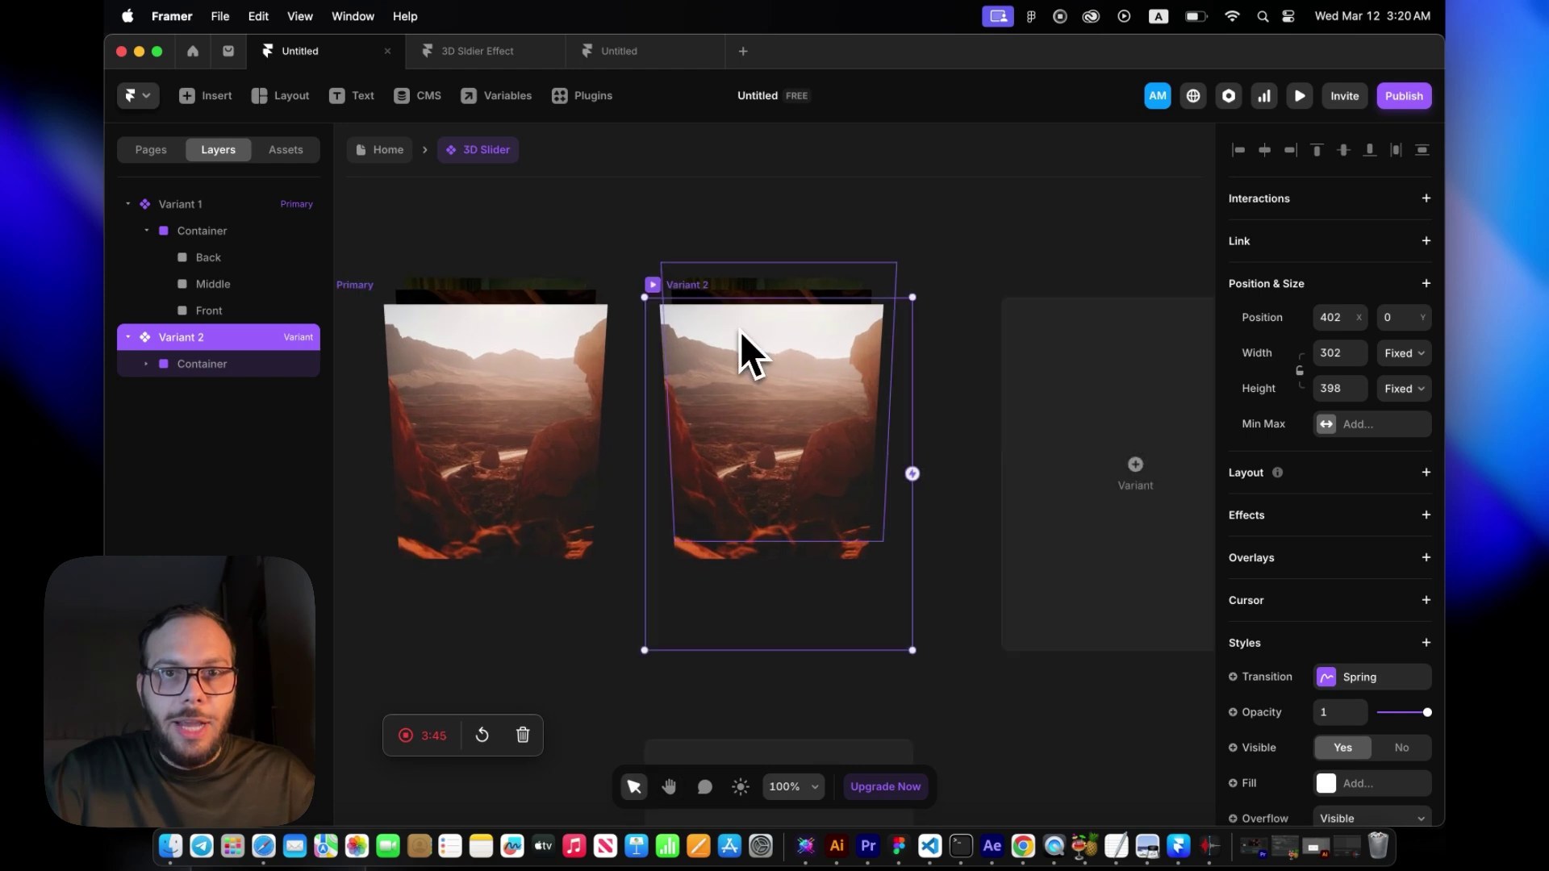
drag(786, 287, 791, 337)
scroll(936, 302, down, 3)
key(space)
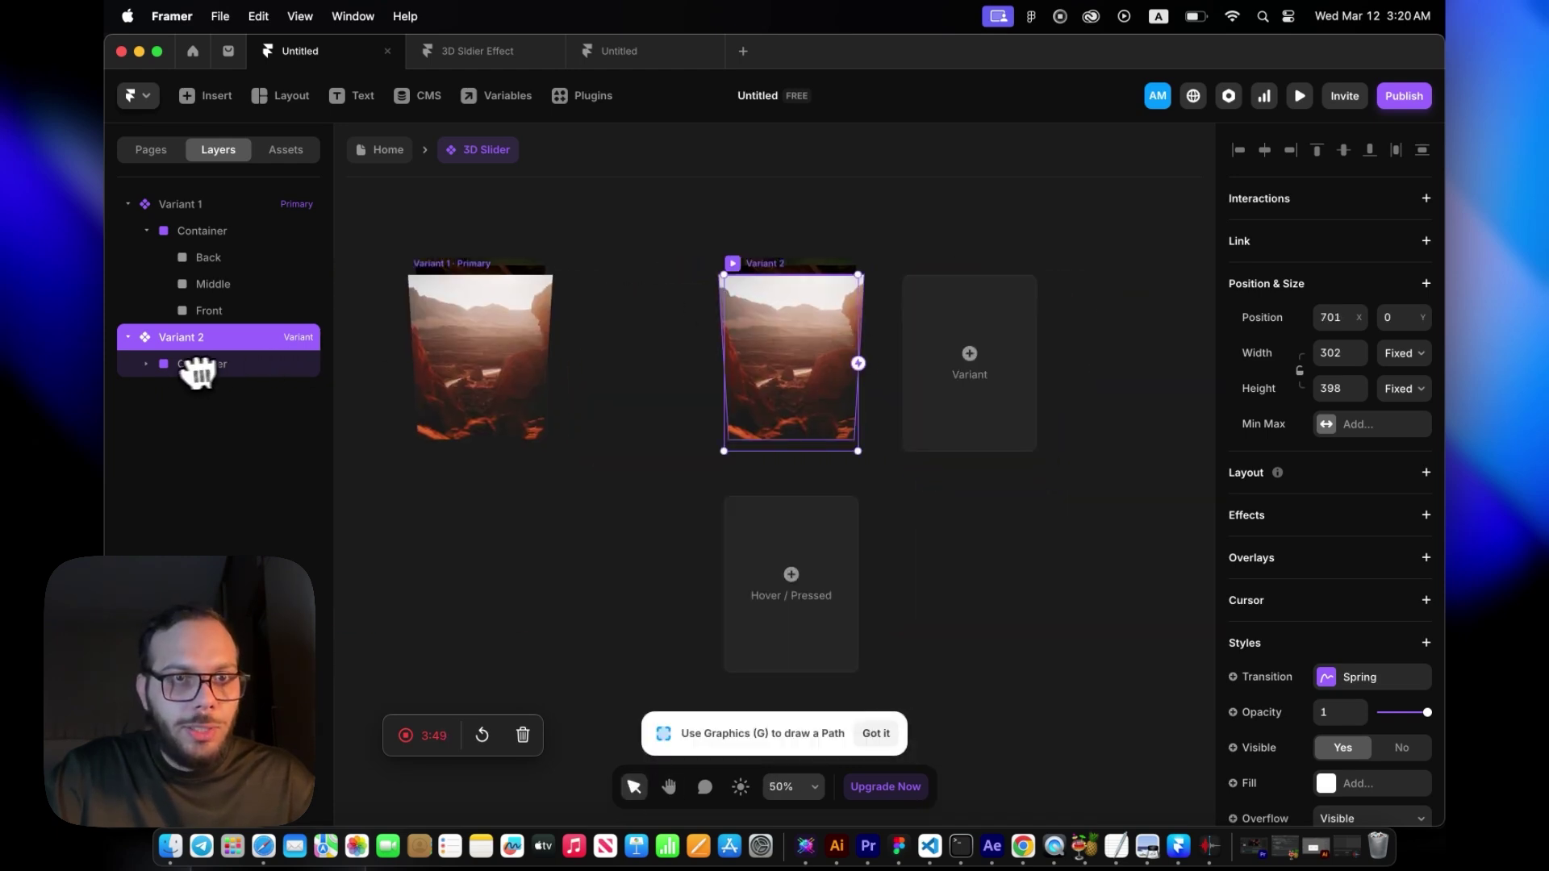
Set the Depth of the Front image in Variant 2 to 600.
click(146, 365)
click(210, 418)
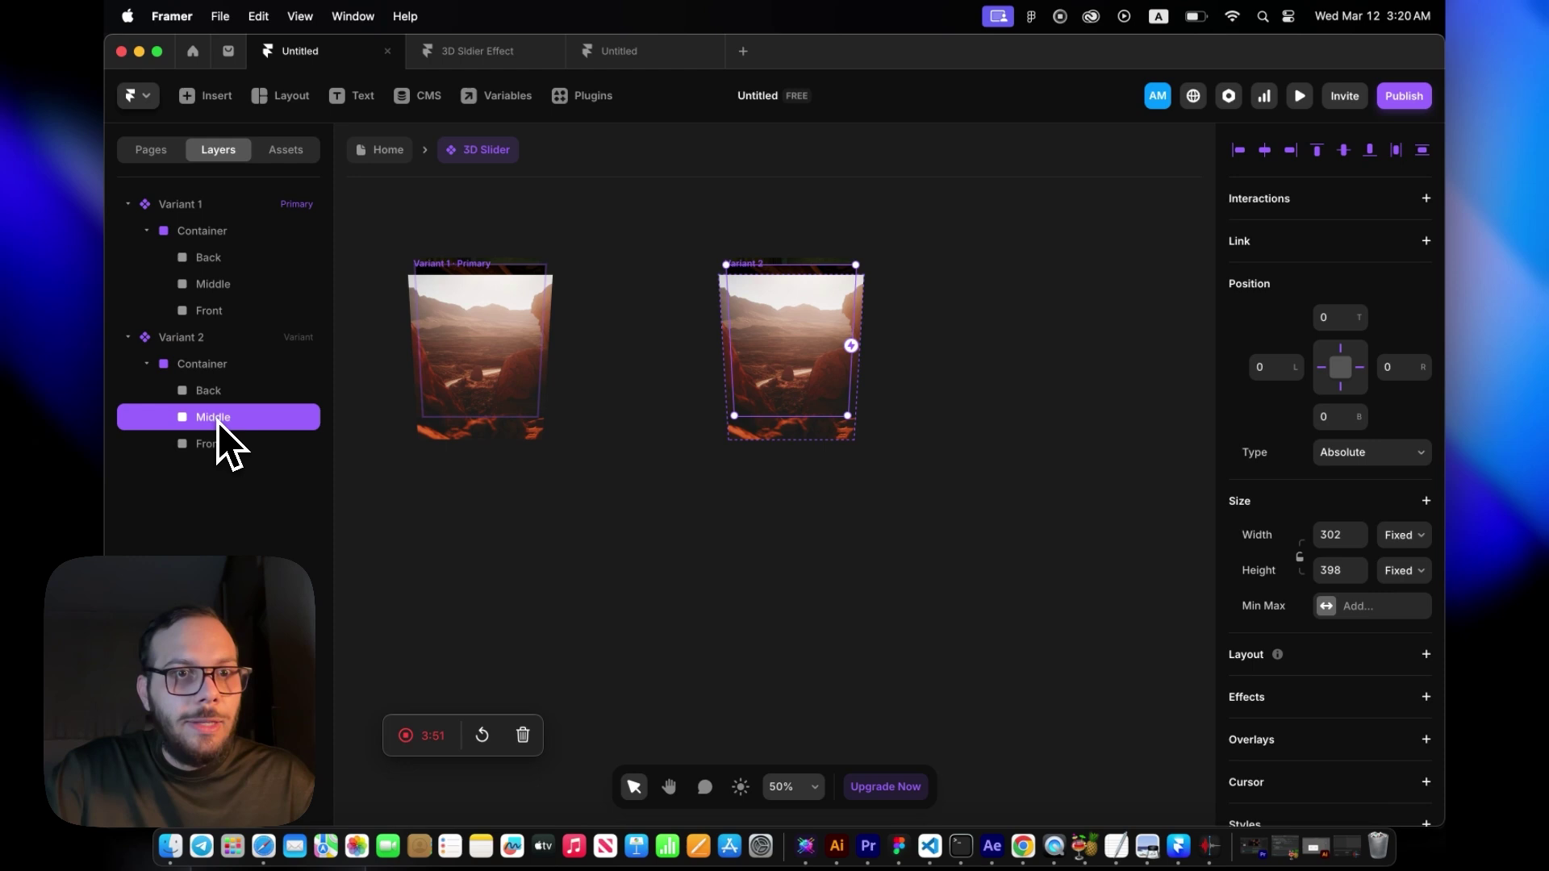
click(223, 442)
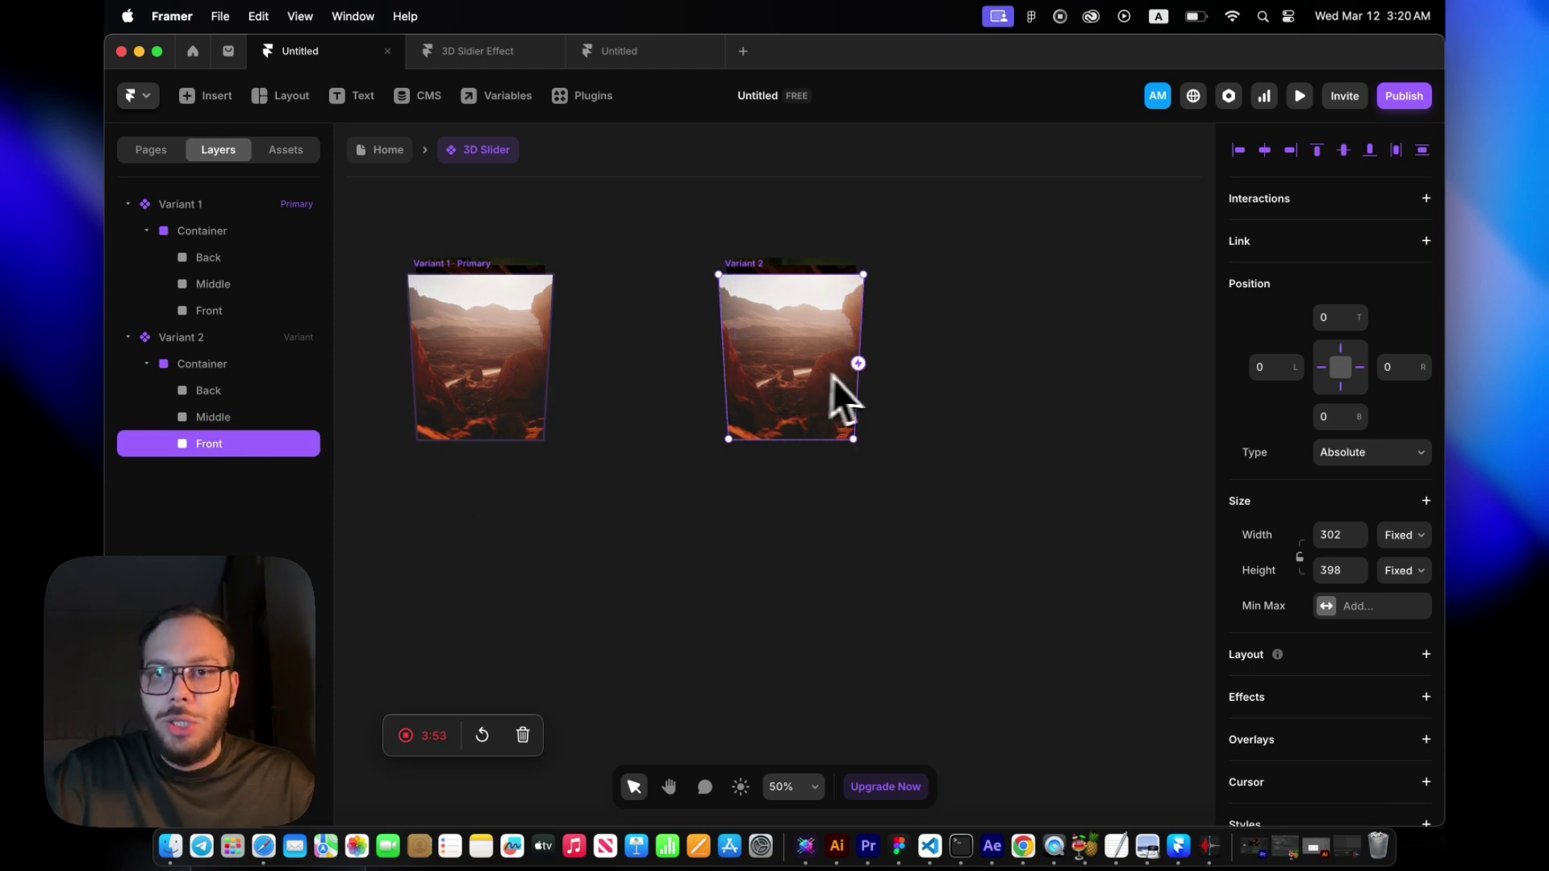
scroll(1301, 618, down, 10)
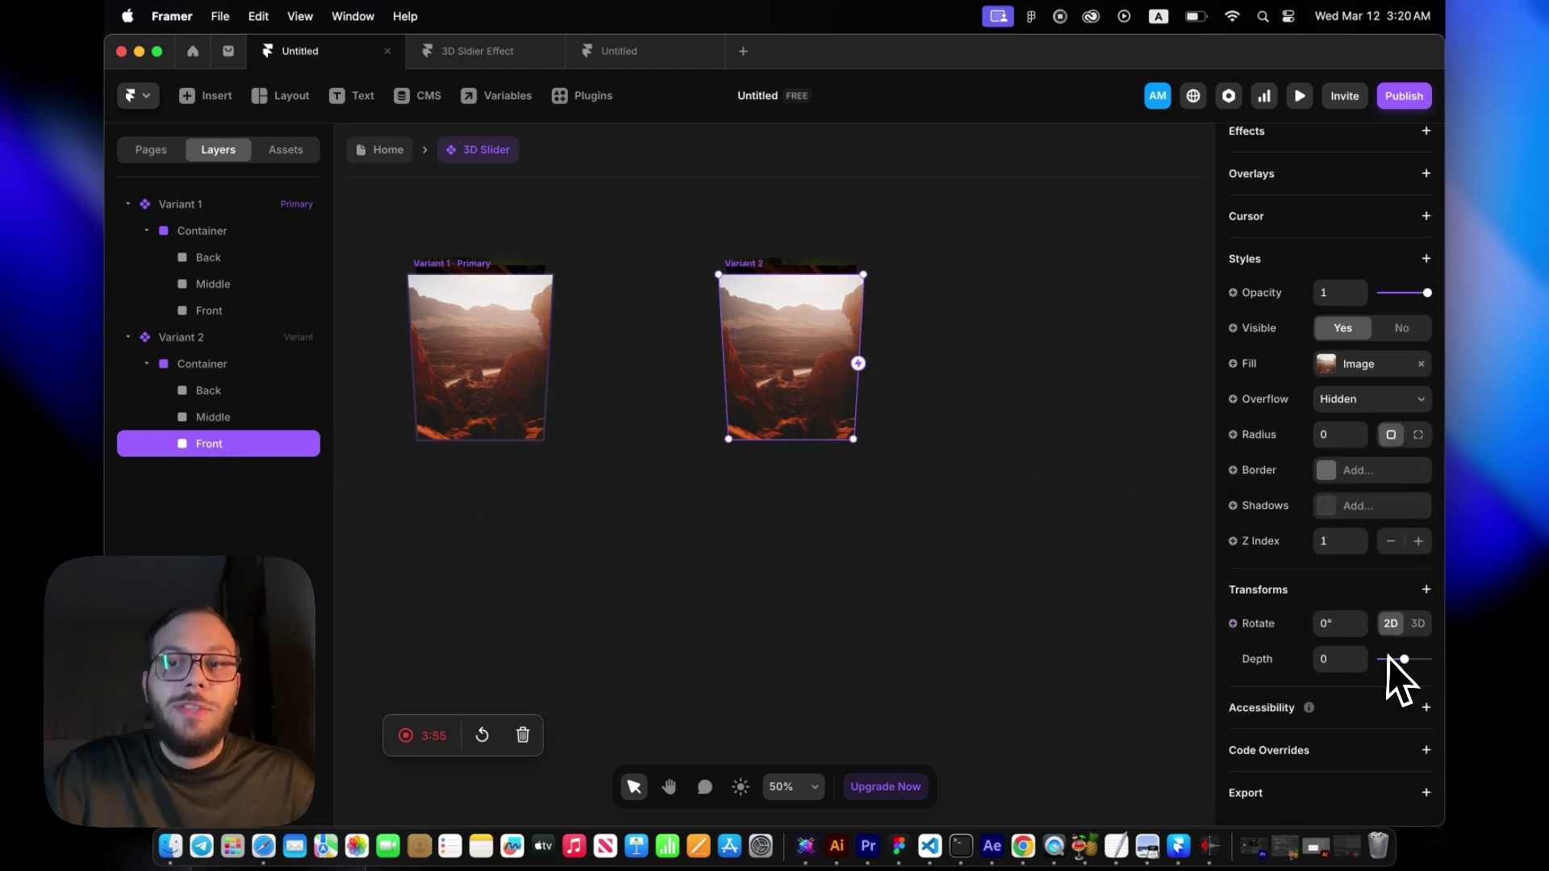
drag(1404, 661, 1428, 661)
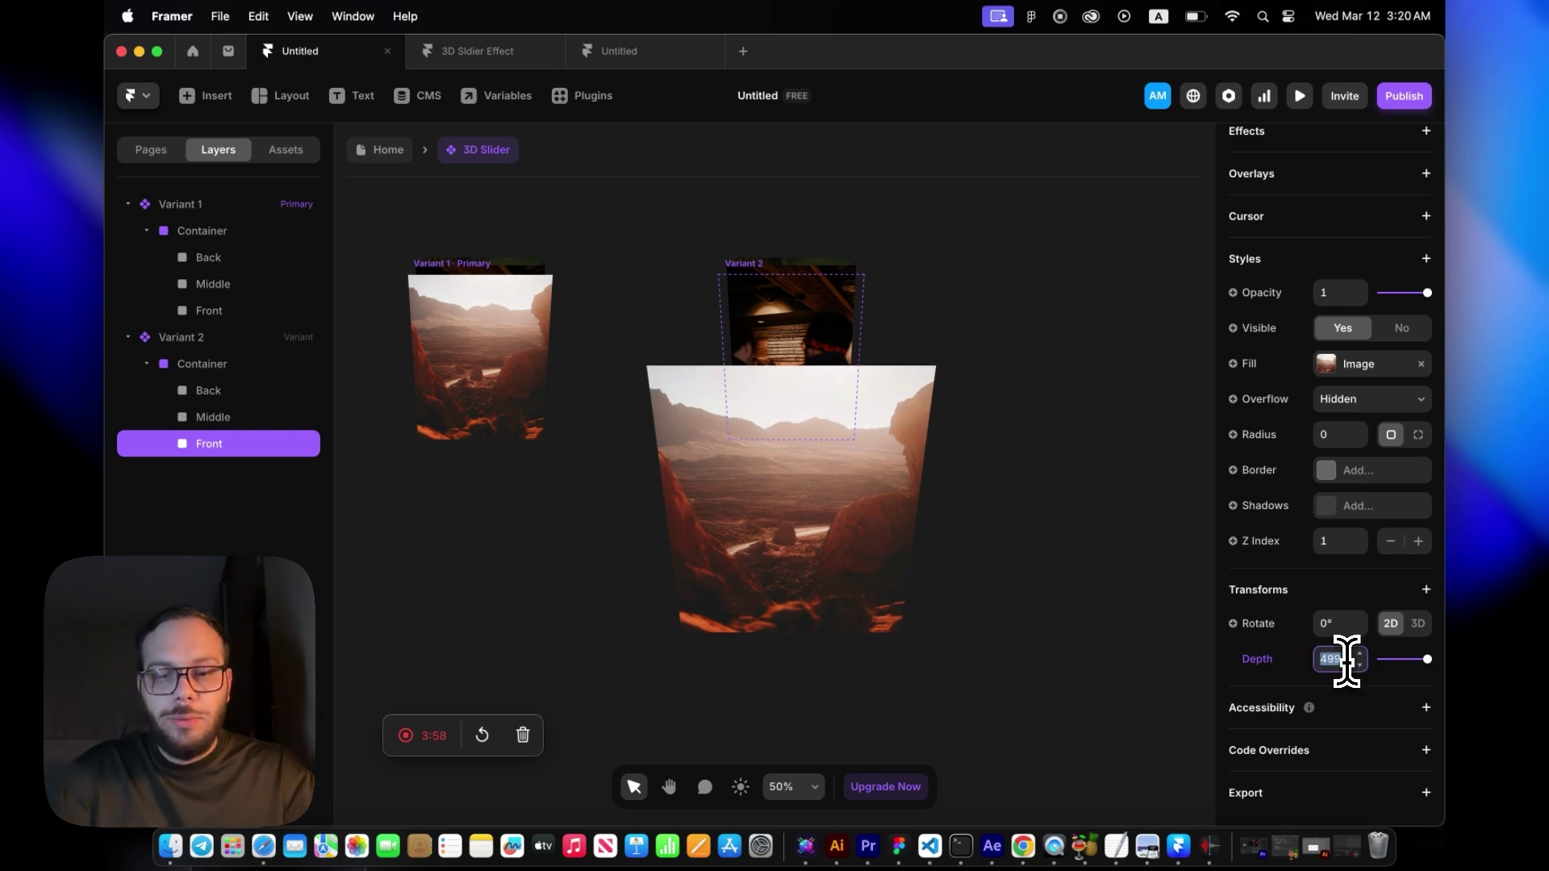
text(00)
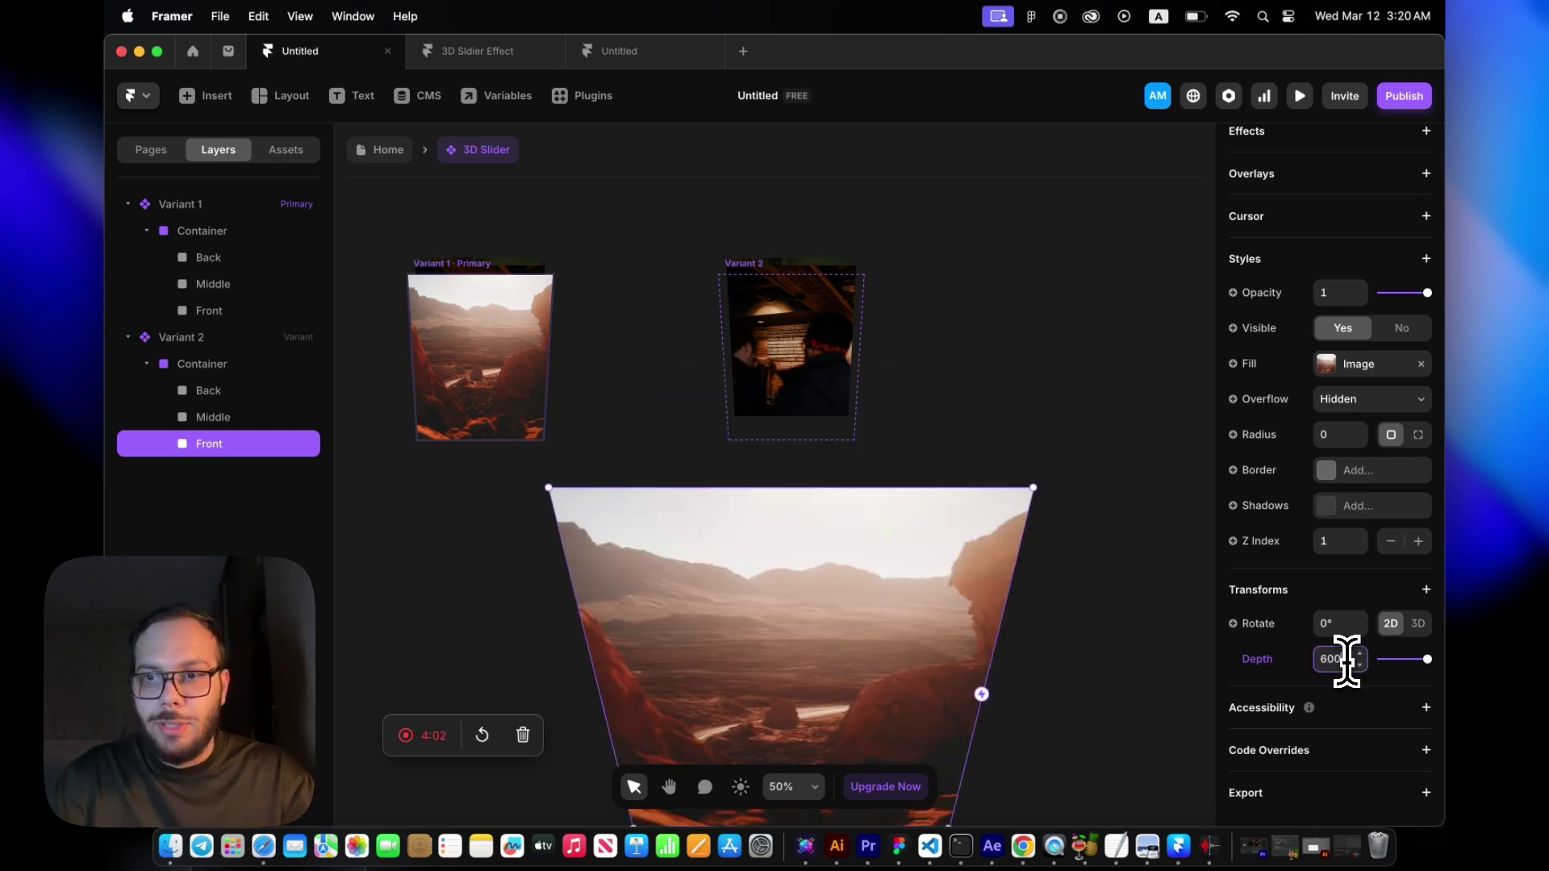
click(1070, 338)
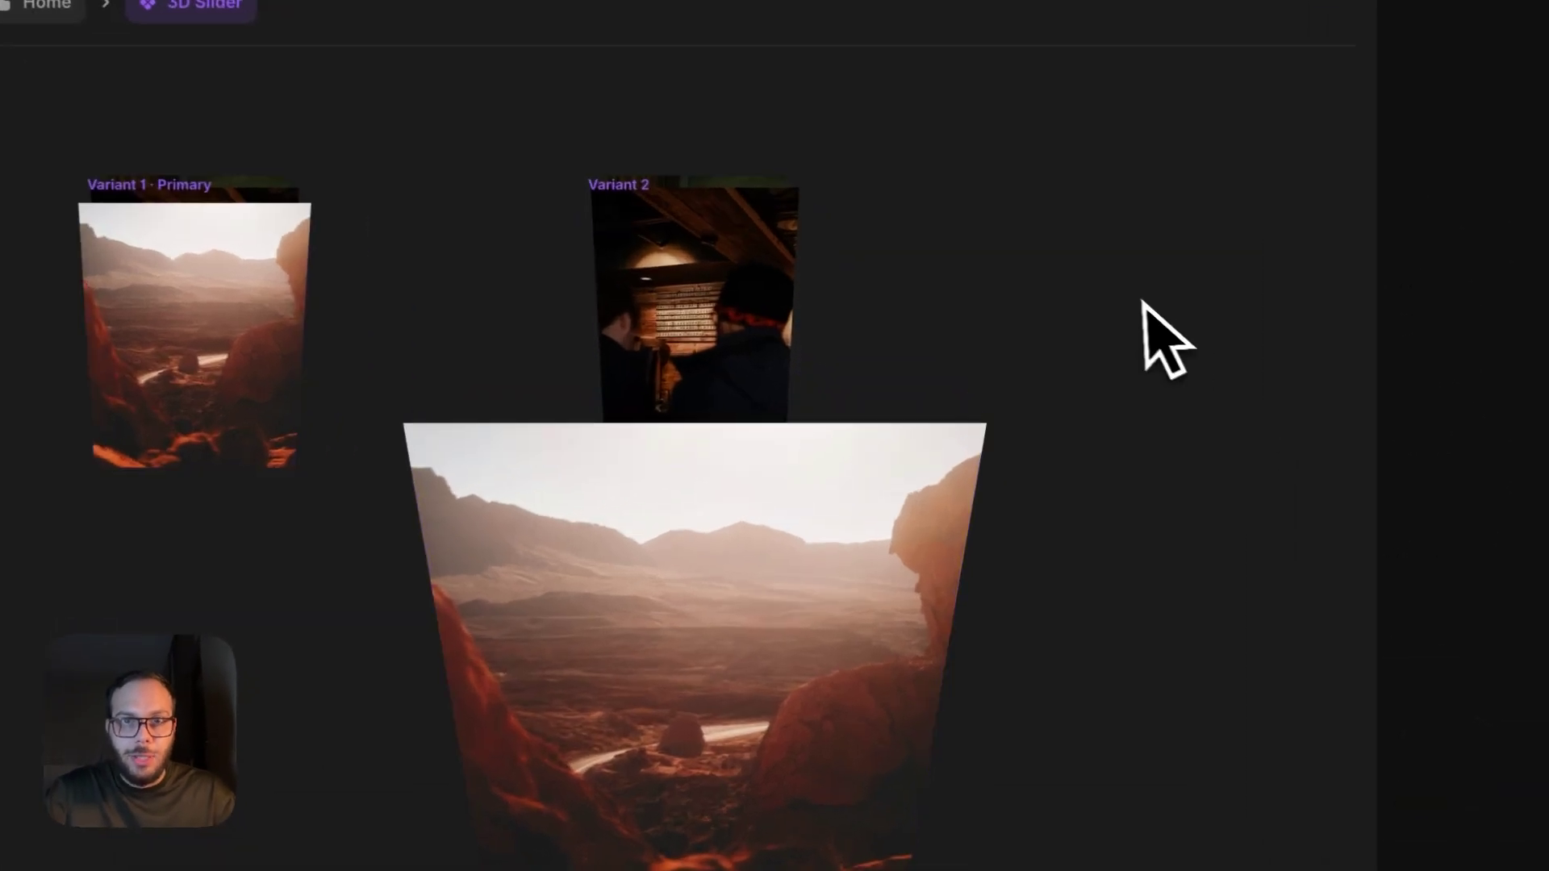
Add another variant based on Variant 2, placed further right clear of the enlarged image, and select its Front image.
click(760, 263)
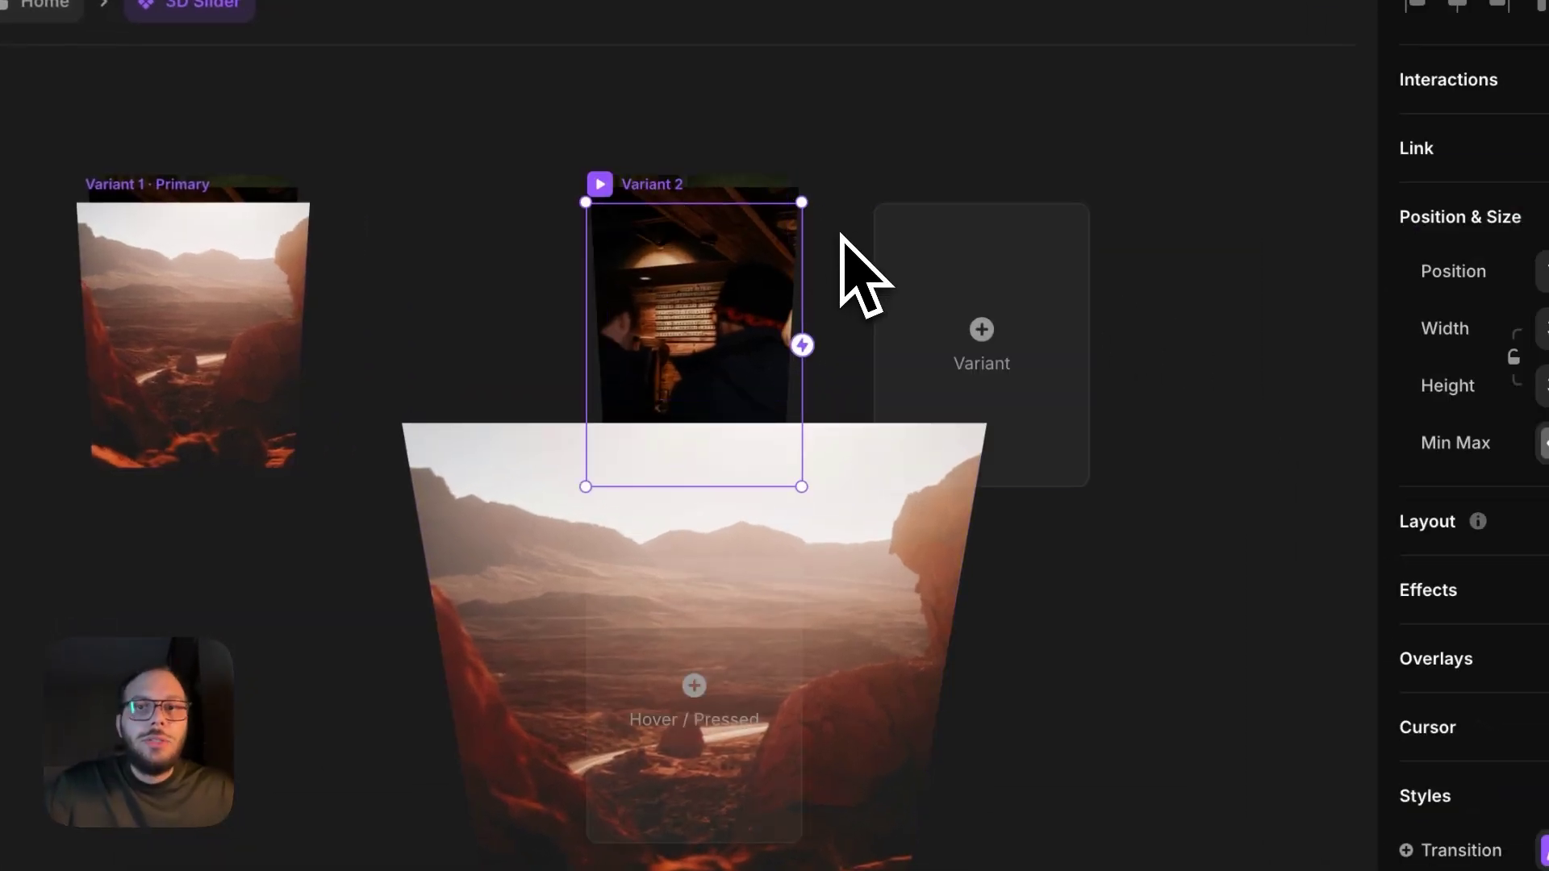
click(986, 296)
drag(623, 415, 681, 304)
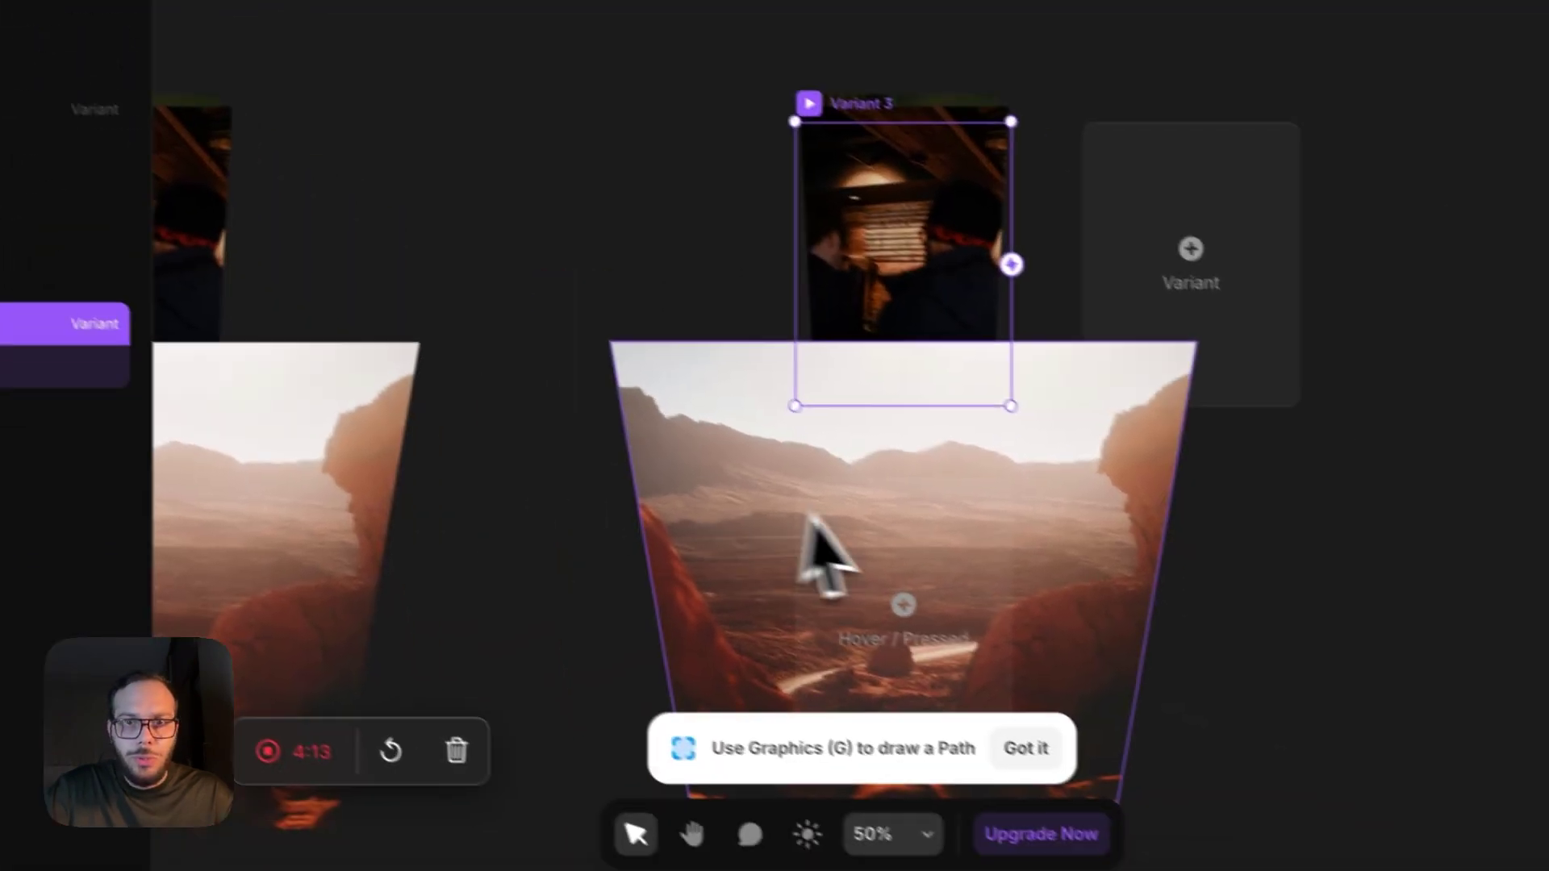
click(620, 686)
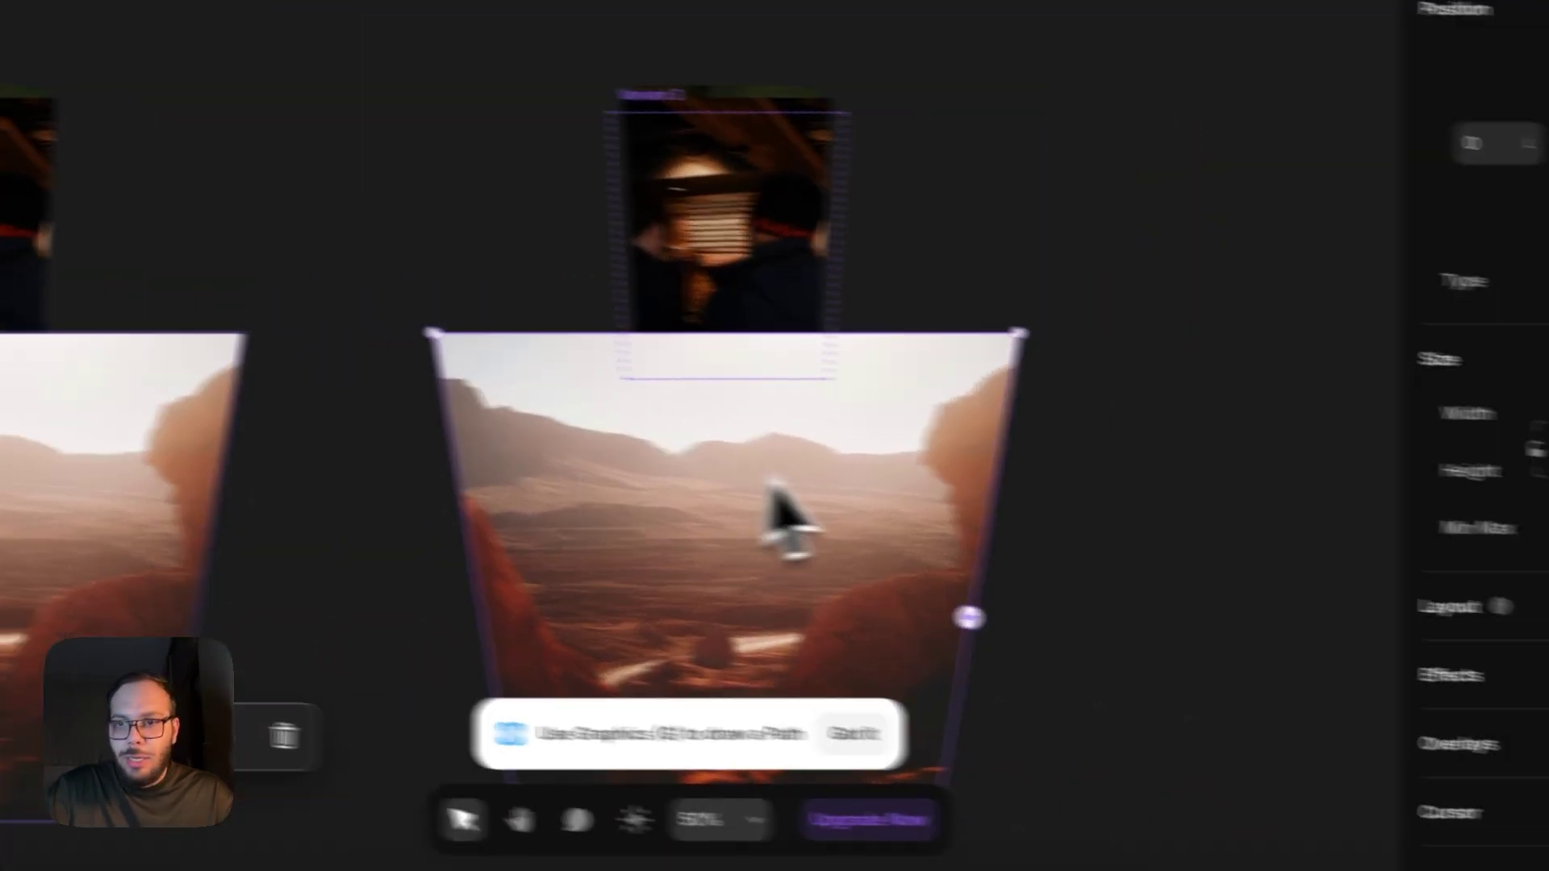
Set the Depth of the Front image in Variant 3 to 900.
scroll(1517, 653, down, 10)
click(1364, 577)
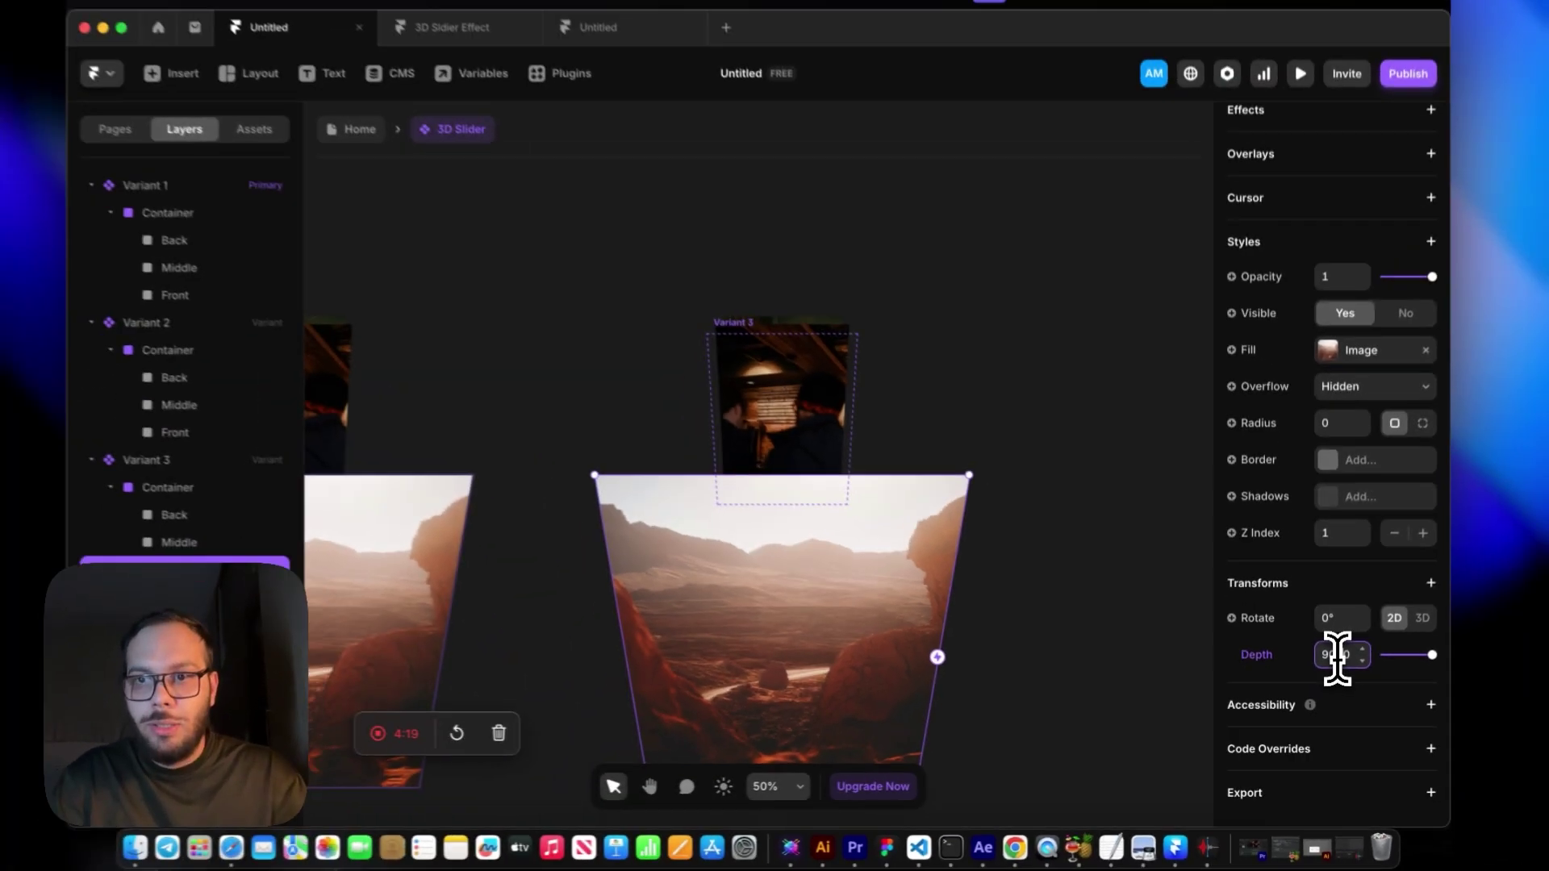
text(900)
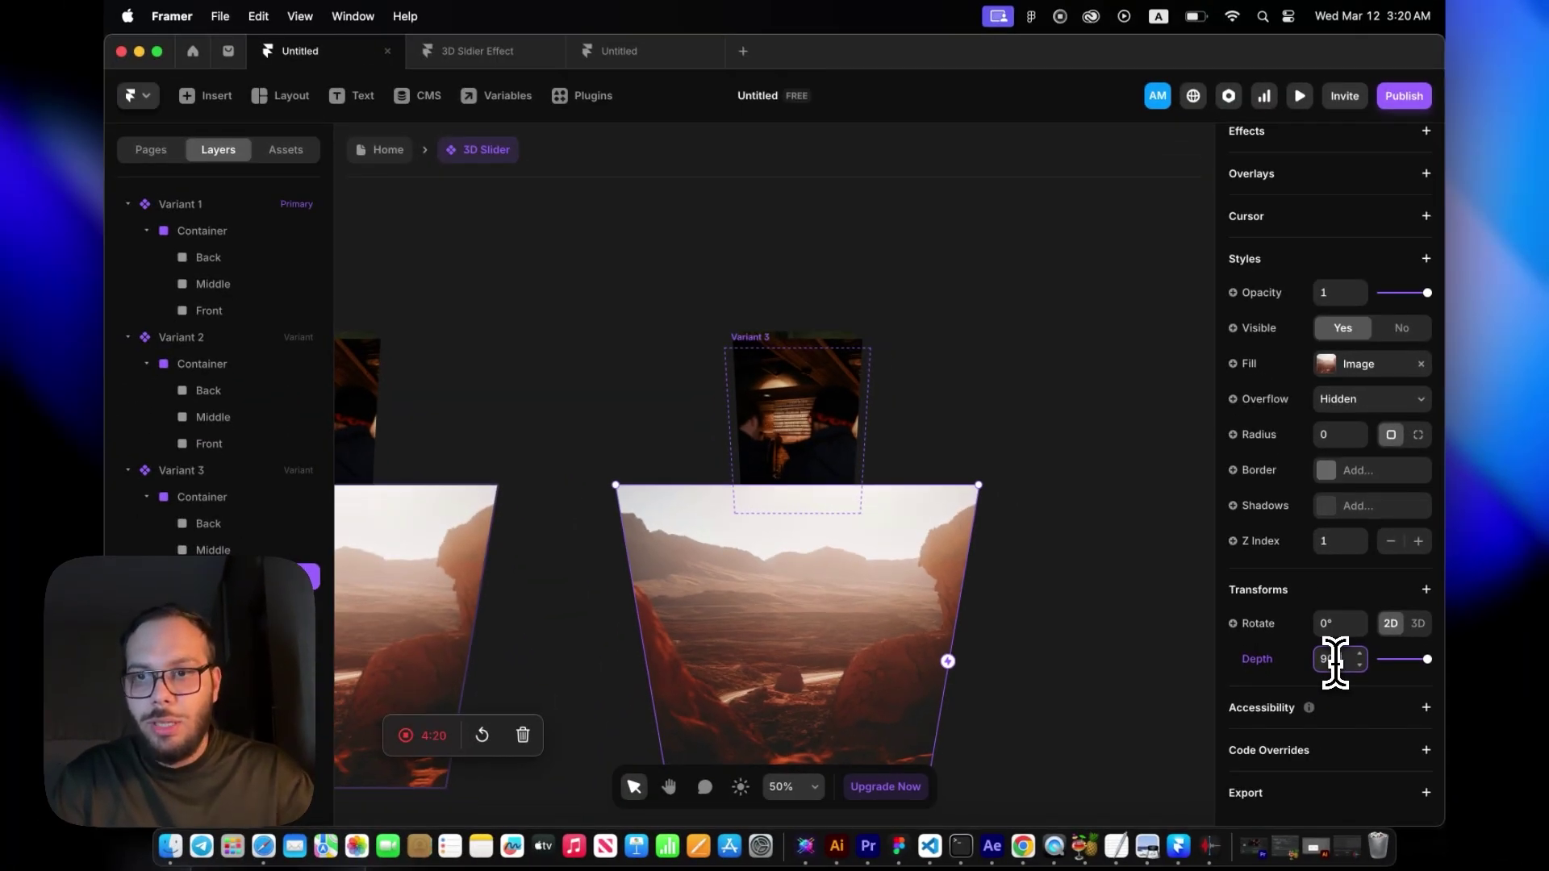
key(Return)
Set the Depth of the Middle image in Variant 3 to 550.
click(215, 550)
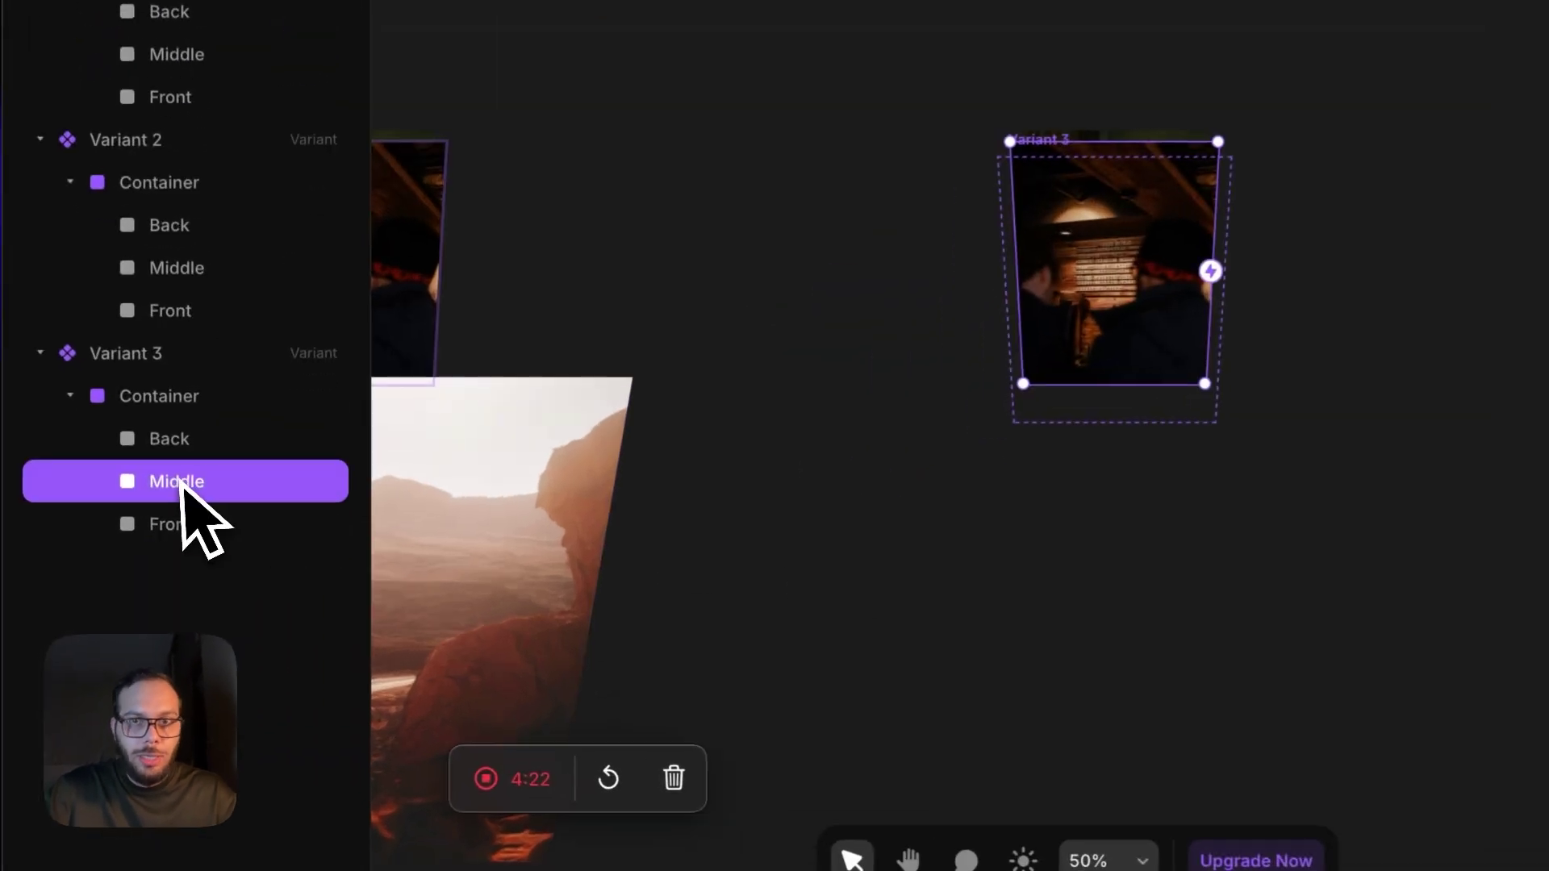
scroll(1324, 670, down, 8)
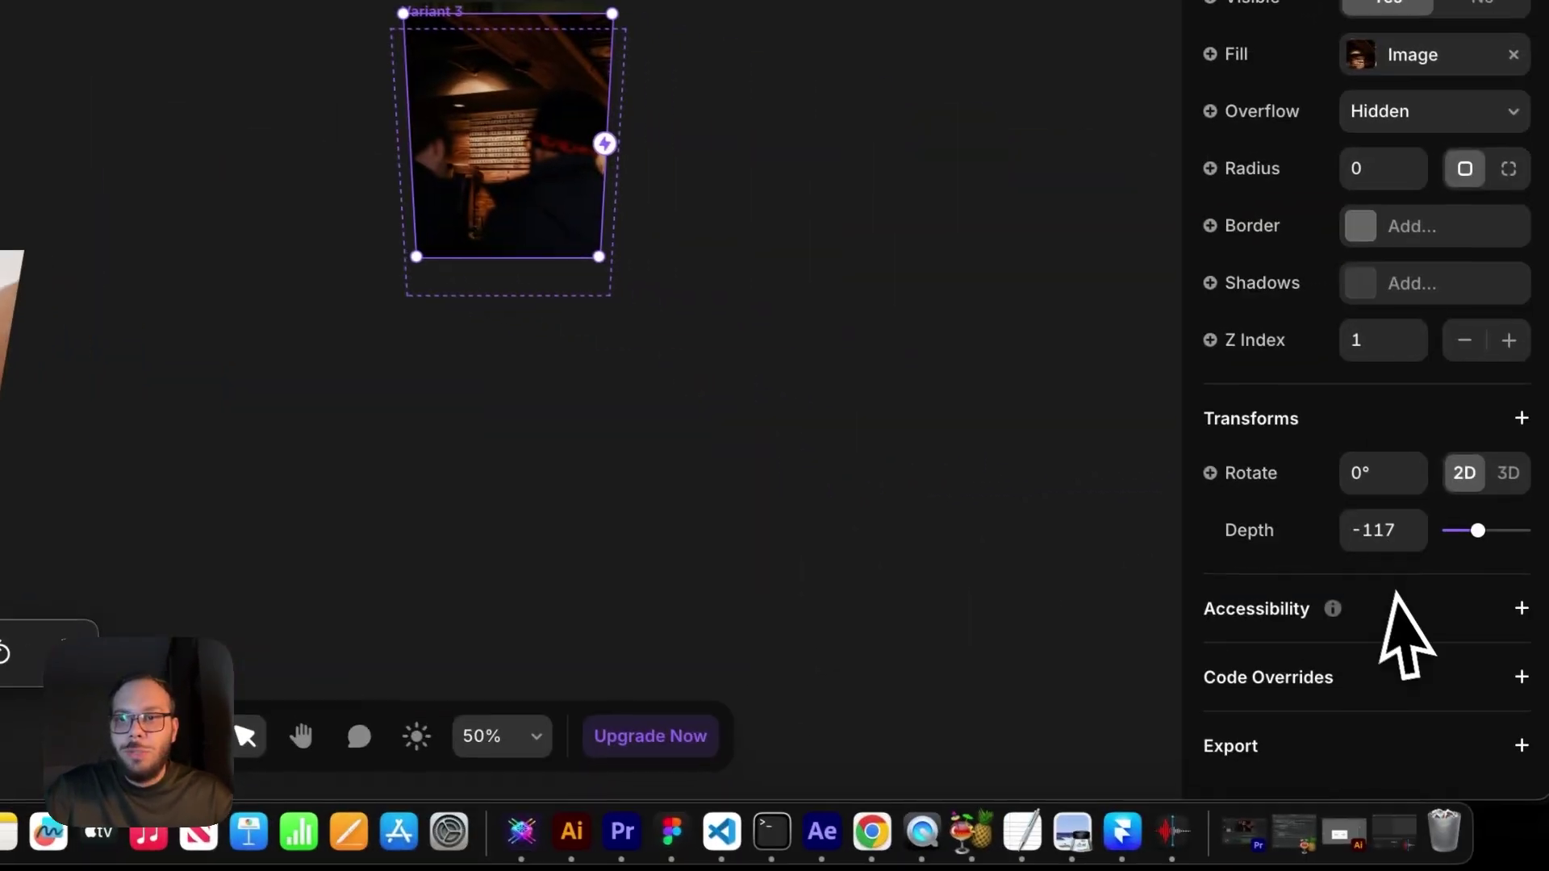
click(1372, 533)
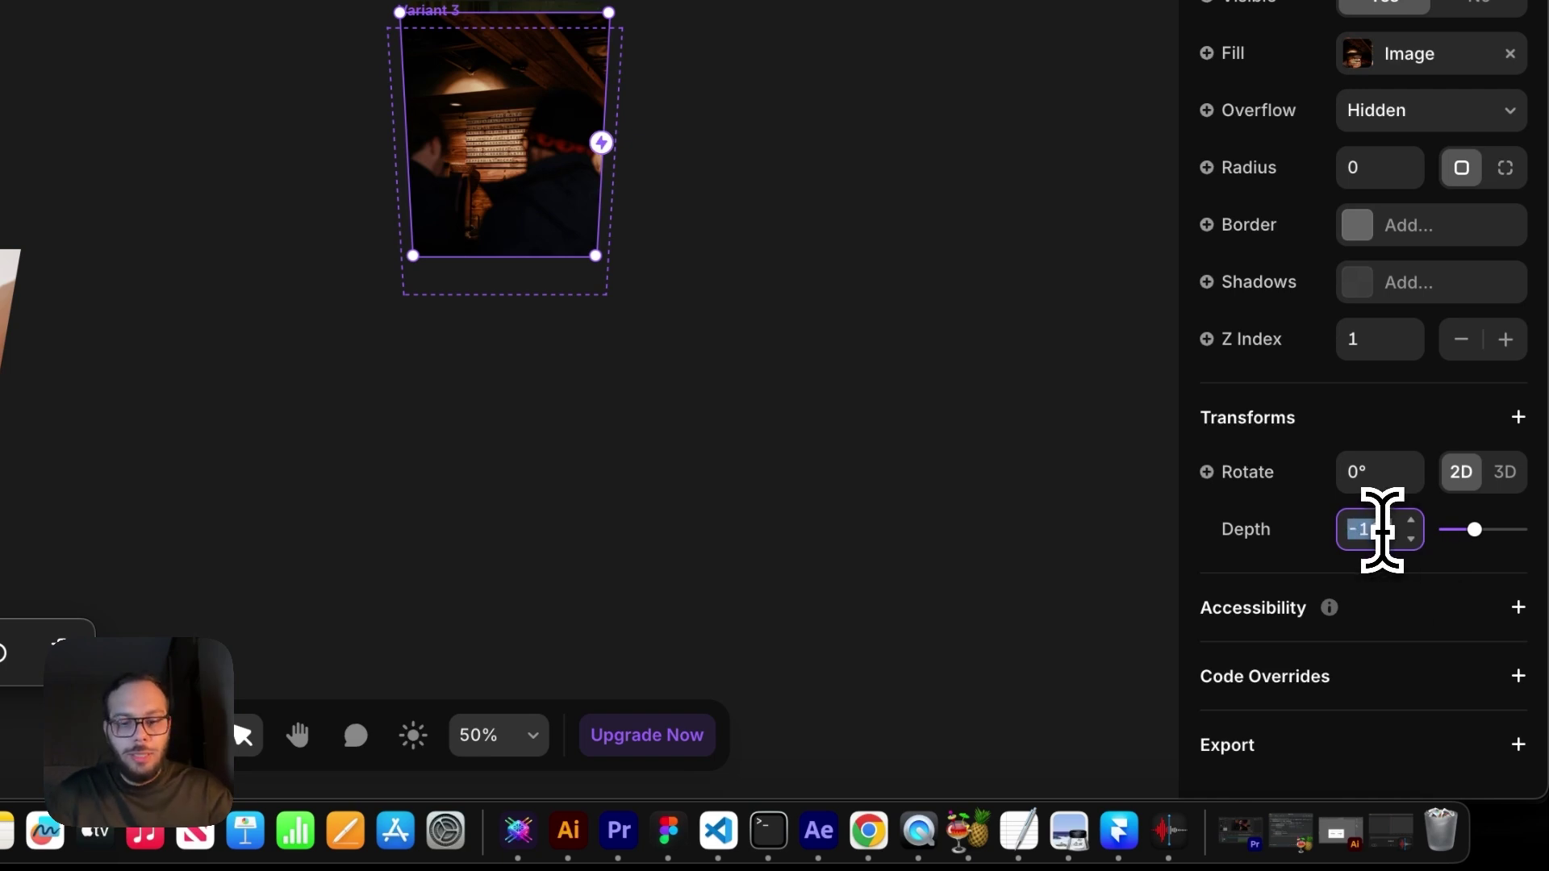
text(60)
key(Return)
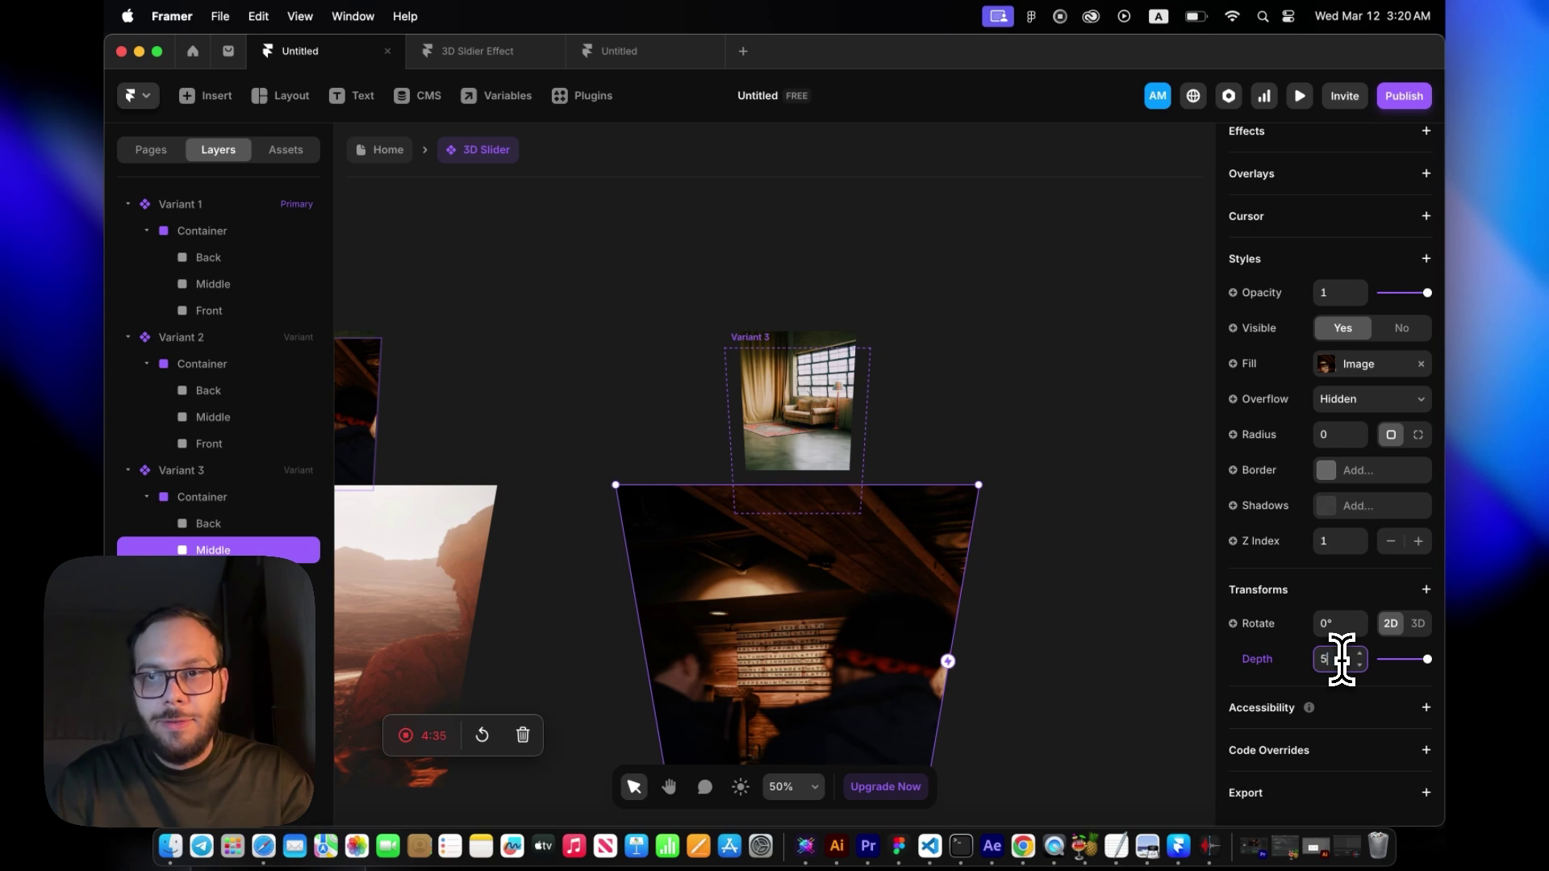
key(Return)
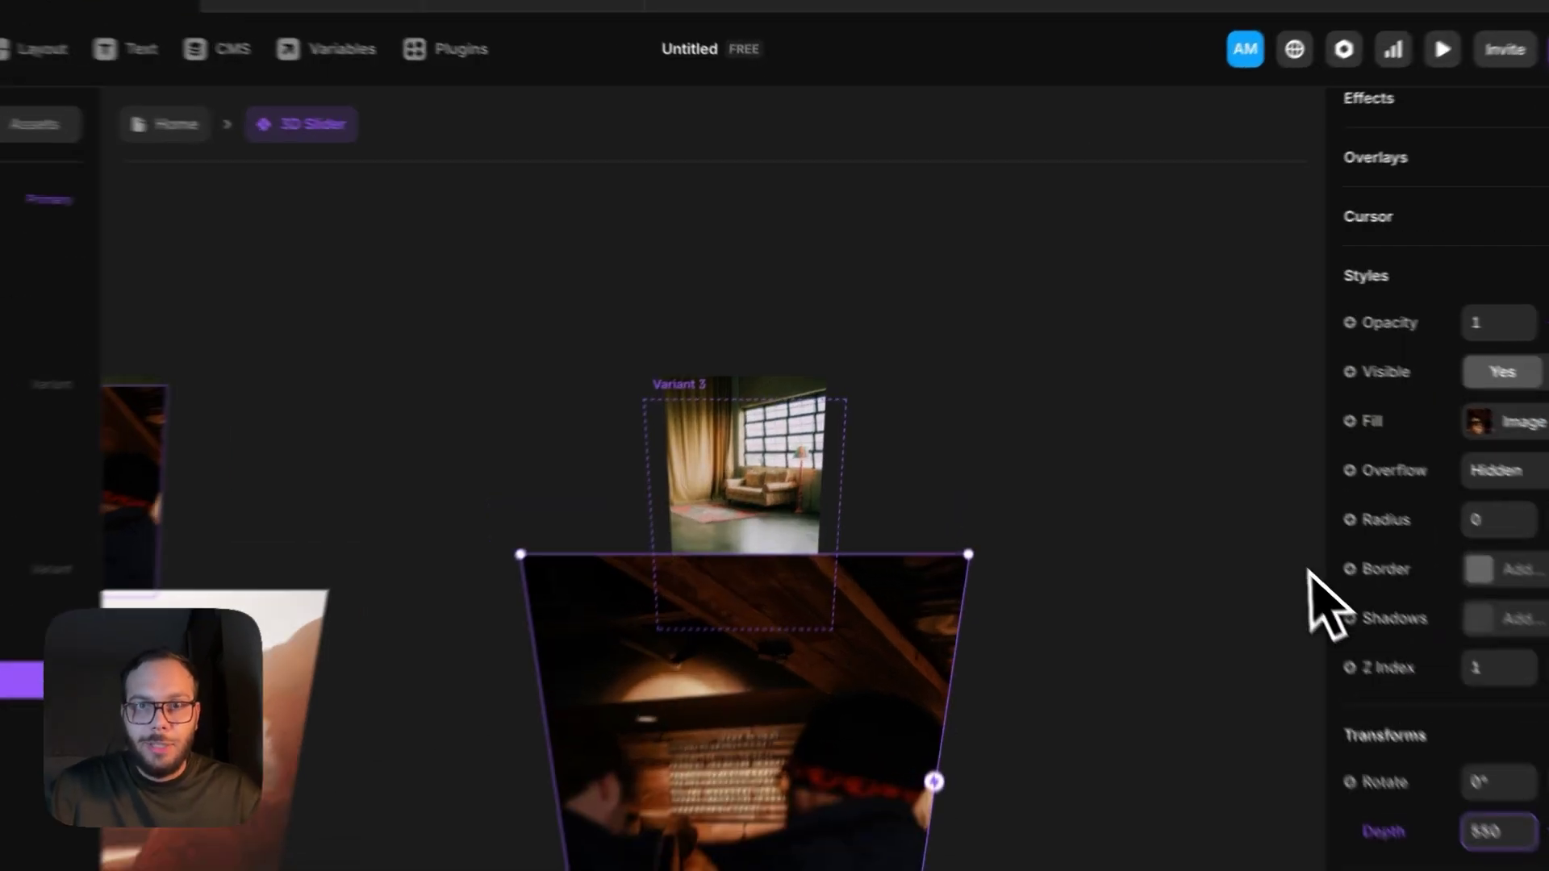
Examine the three 3D Slider variants side by side to compare how far each image comes forward.
click(983, 407)
key(z)
alt+click(831, 372)
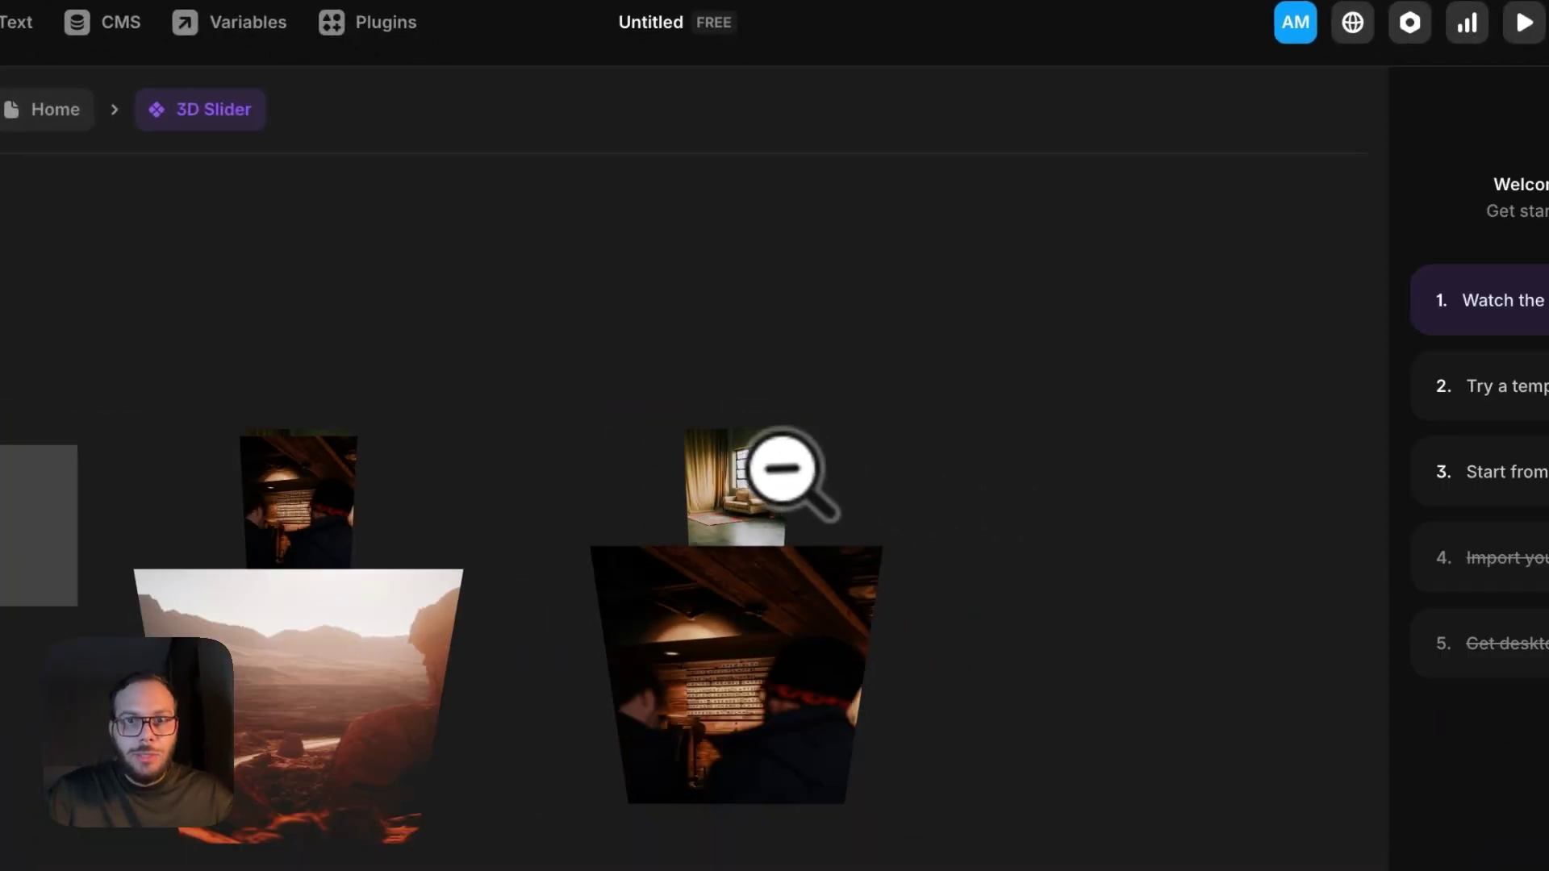
alt+click(818, 375)
scroll(744, 476, up, 6)
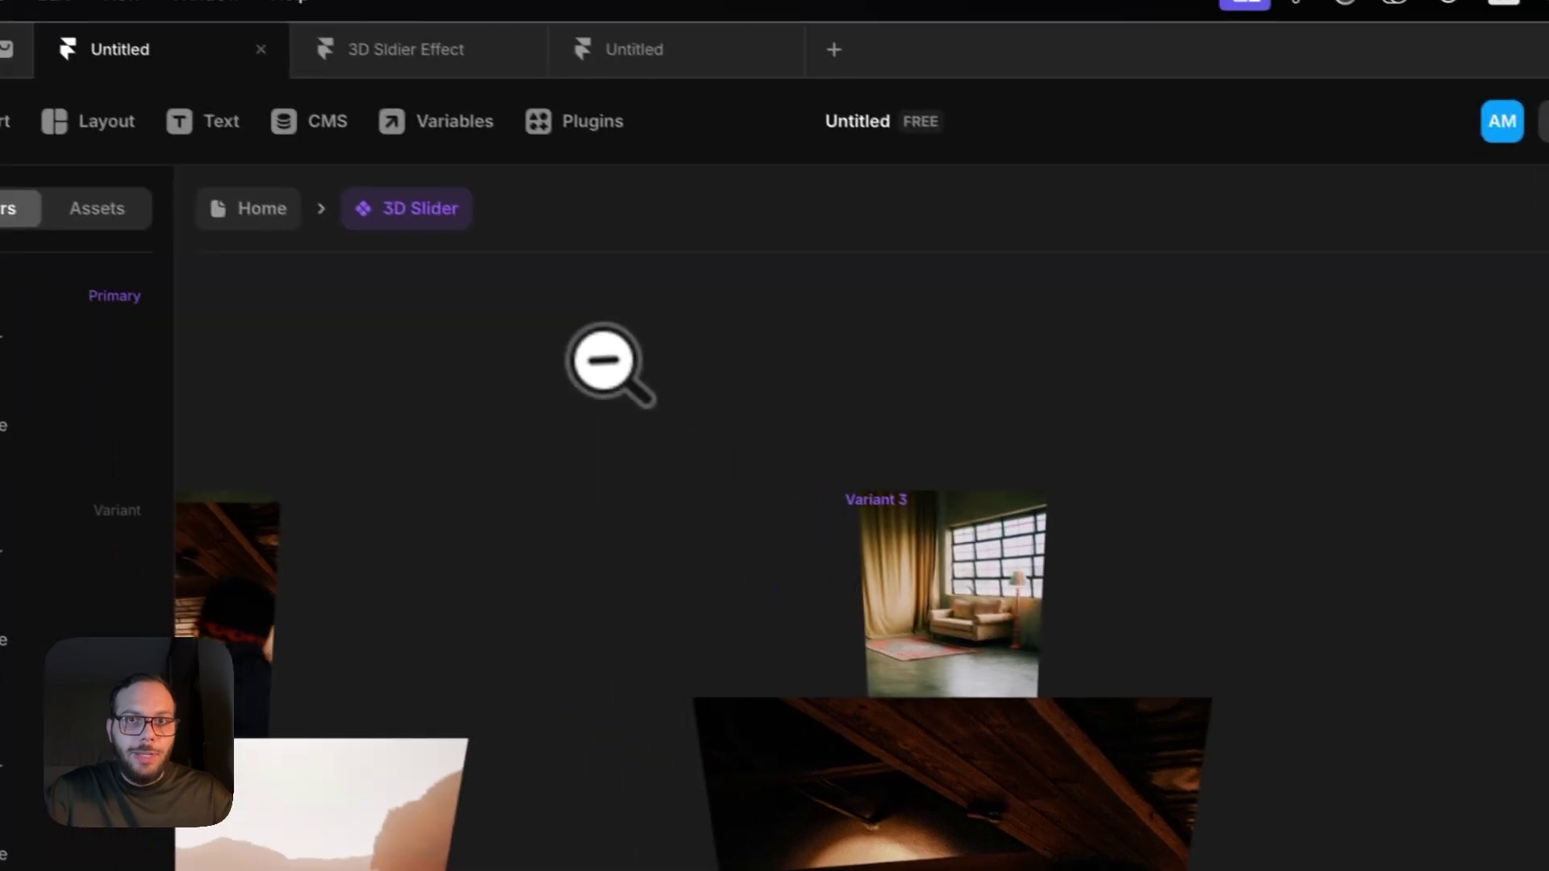
scroll(605, 363, down, 5)
drag(1008, 468, 855, 464)
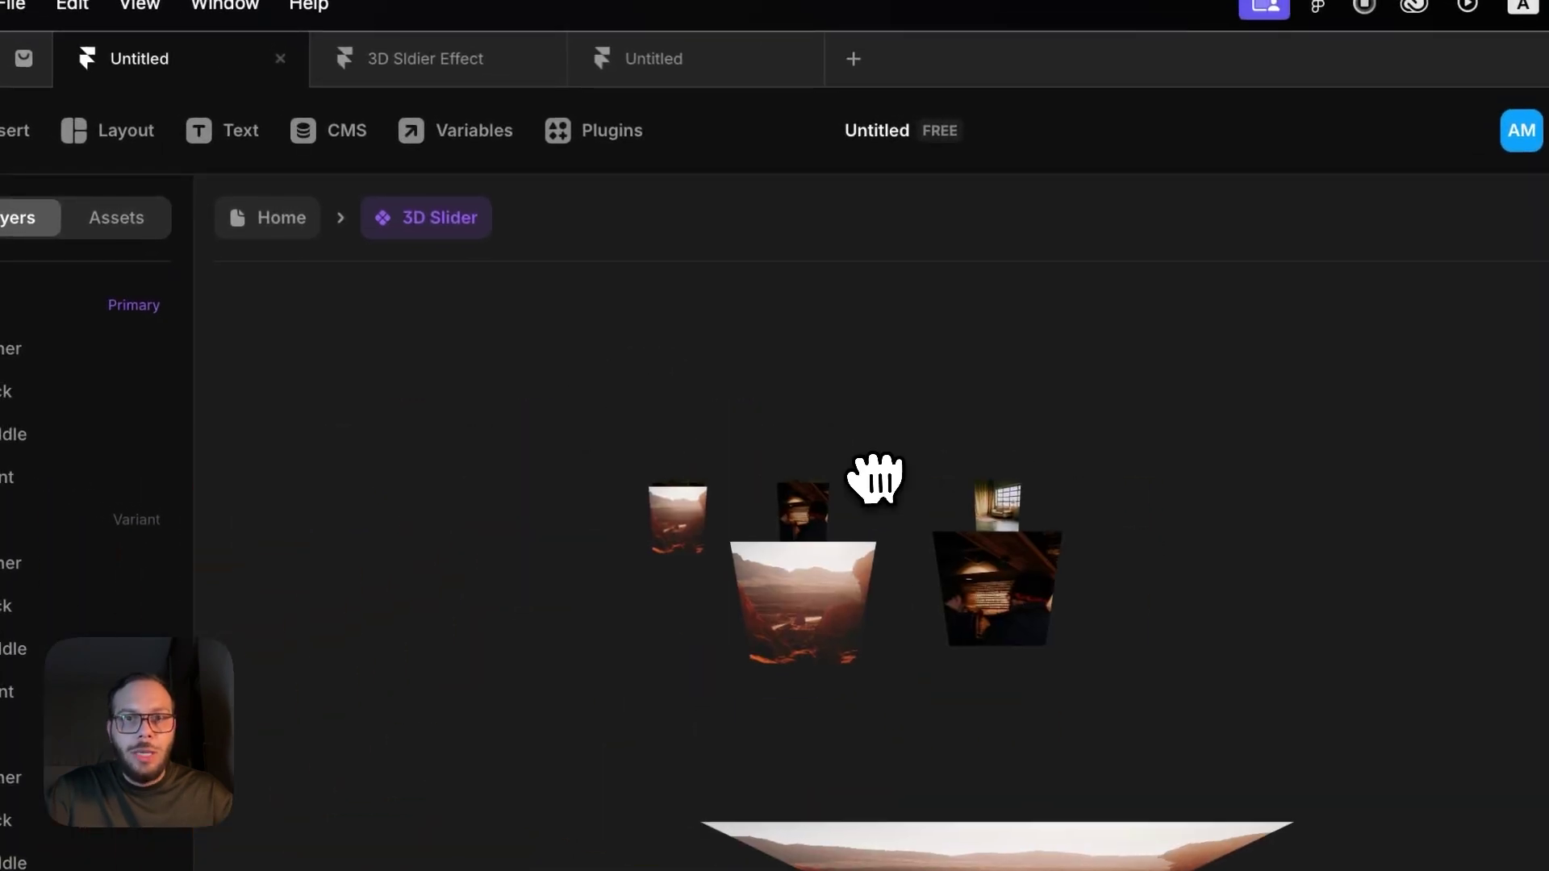
scroll(1054, 415, down, 3)
scroll(978, 460, up, 5)
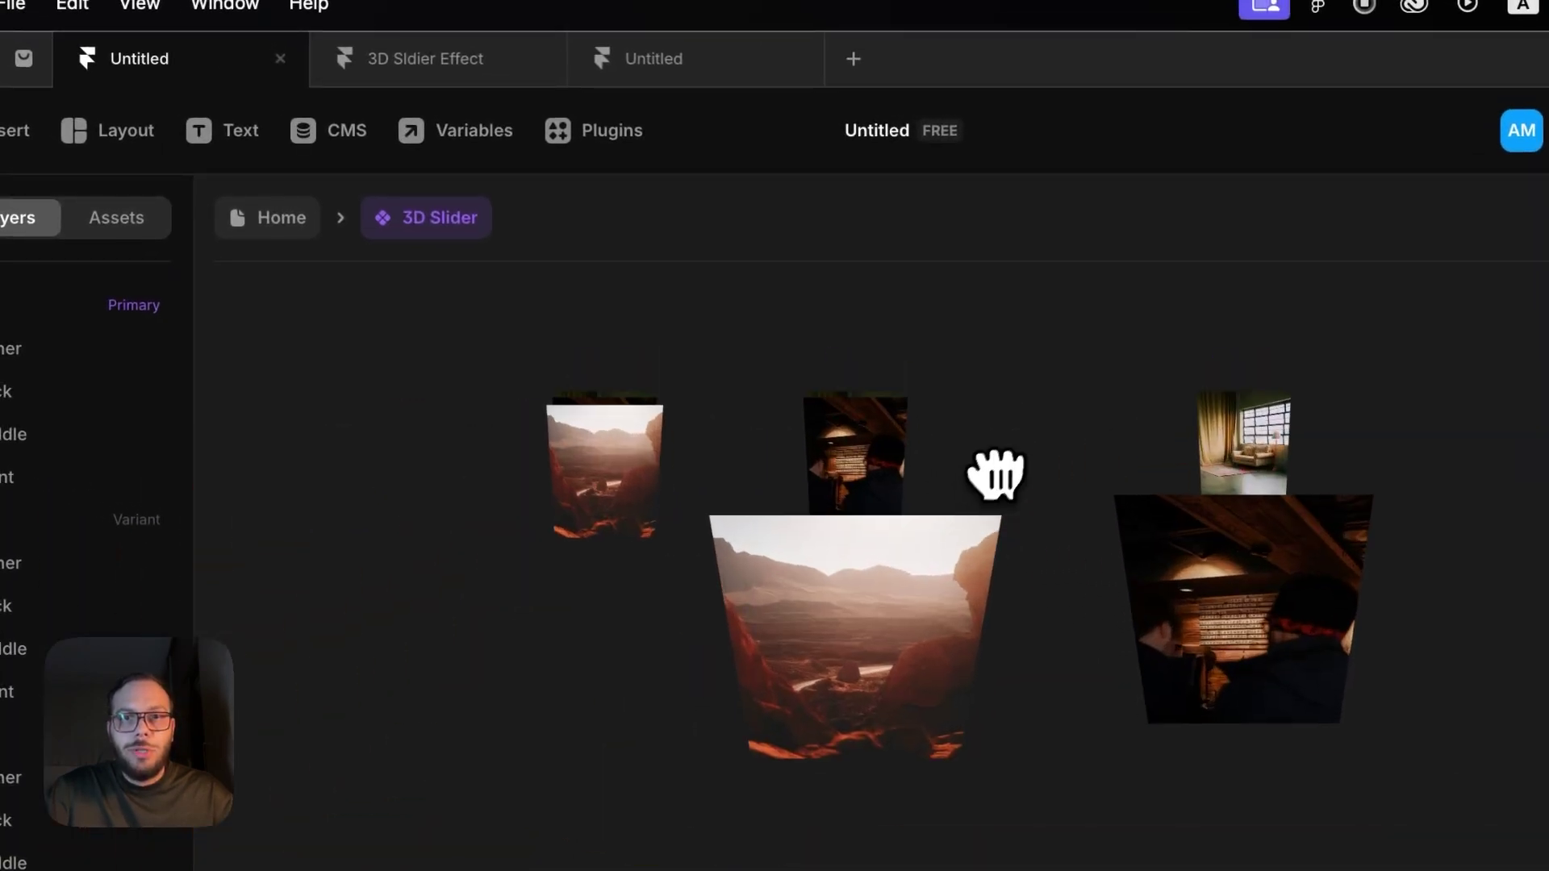
drag(996, 473, 885, 425)
Return to the Home page and wrap the 3D Slider instance in a stack.
click(278, 218)
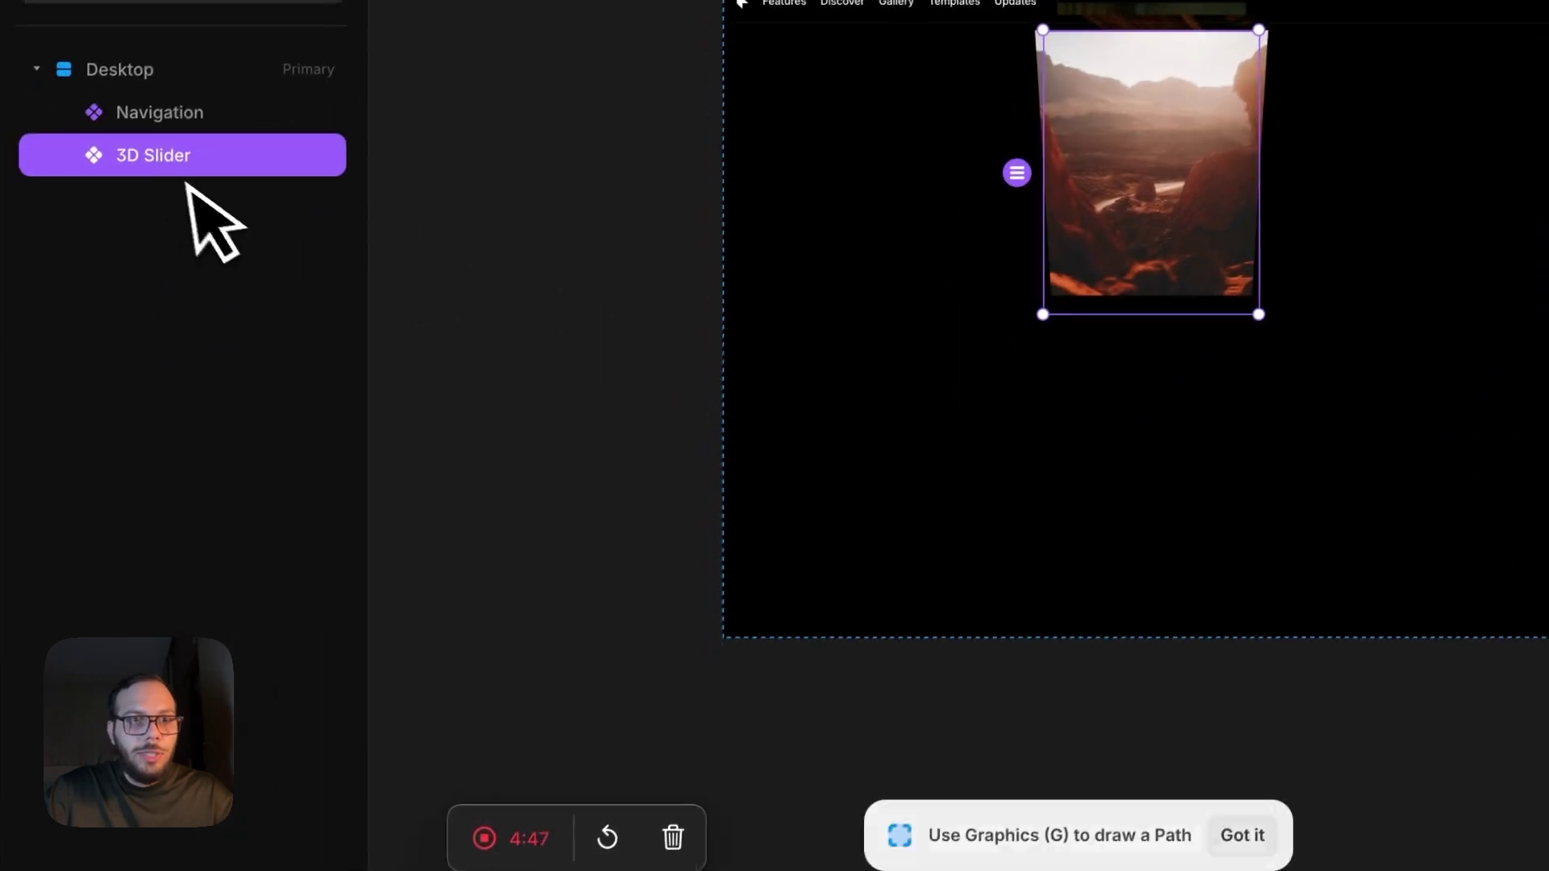
right_click(157, 161)
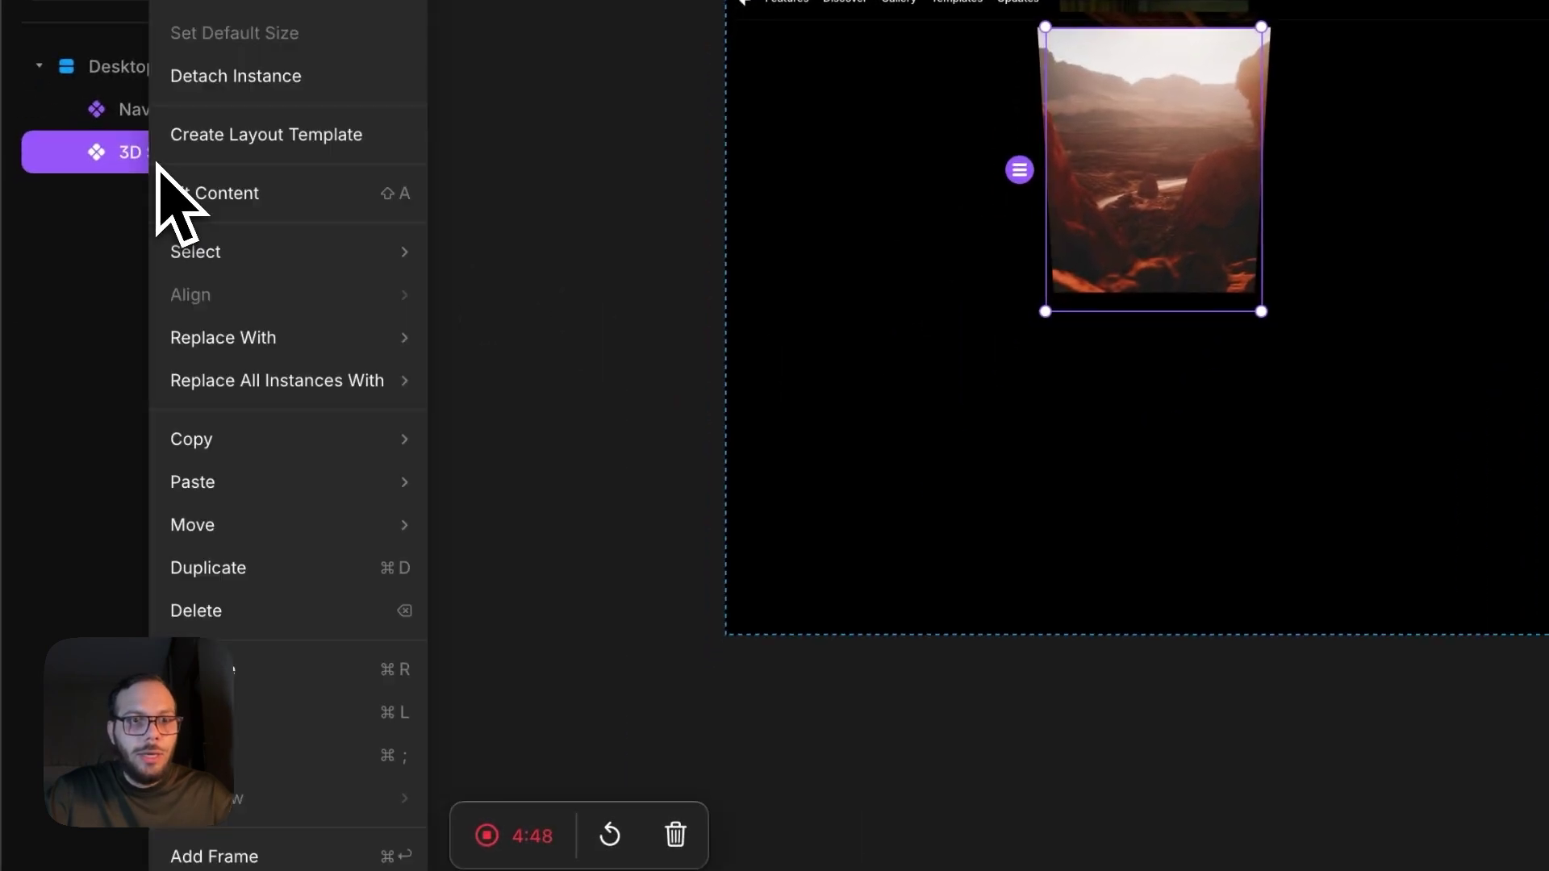
key(Escape)
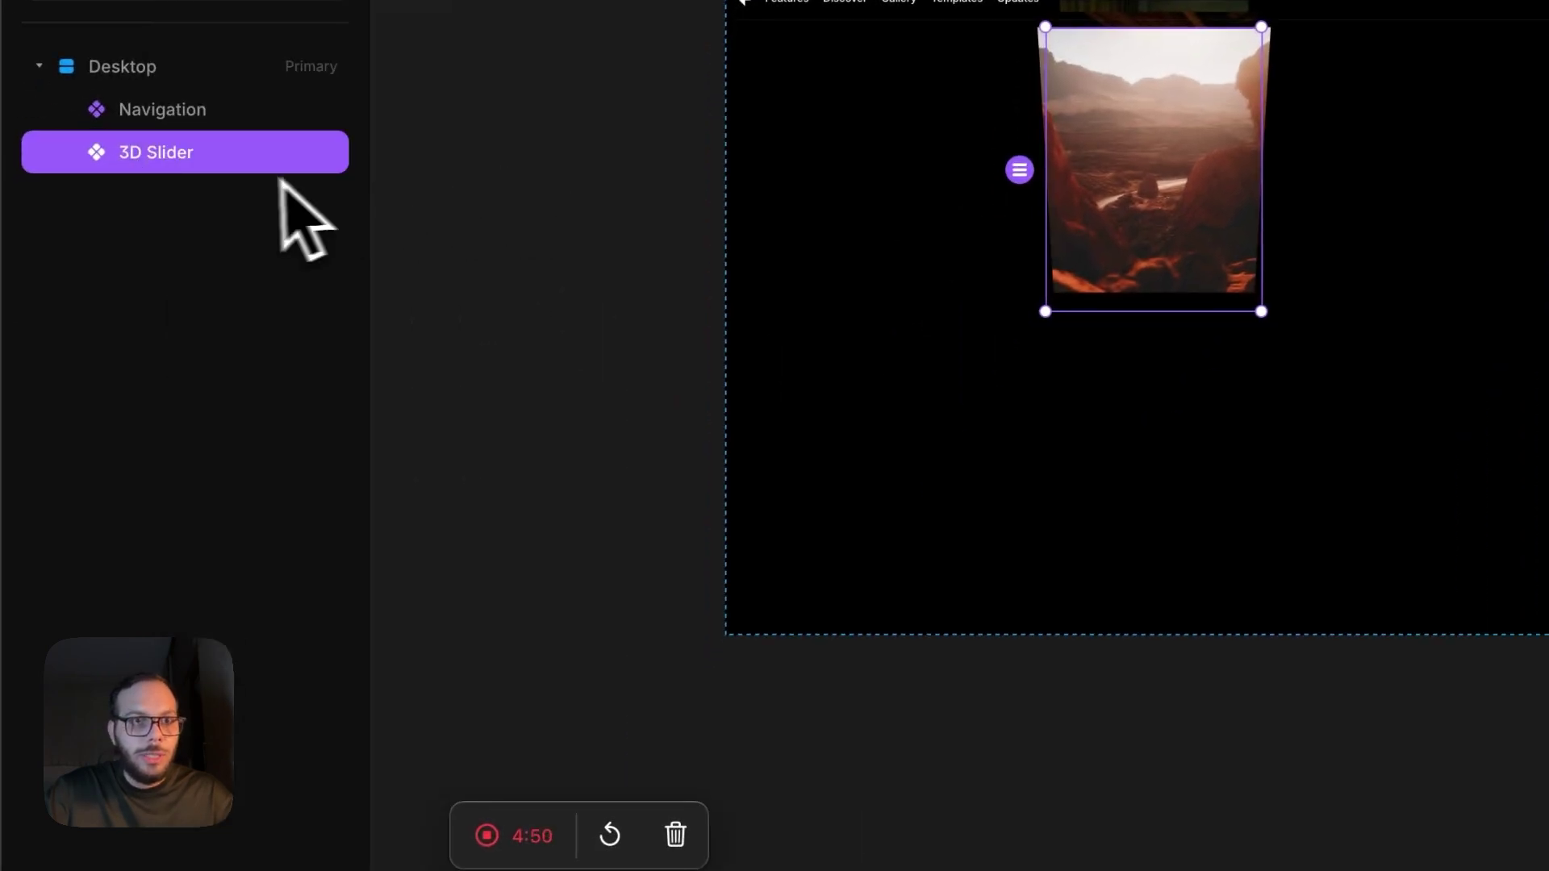
right_click(181, 161)
click(258, 805)
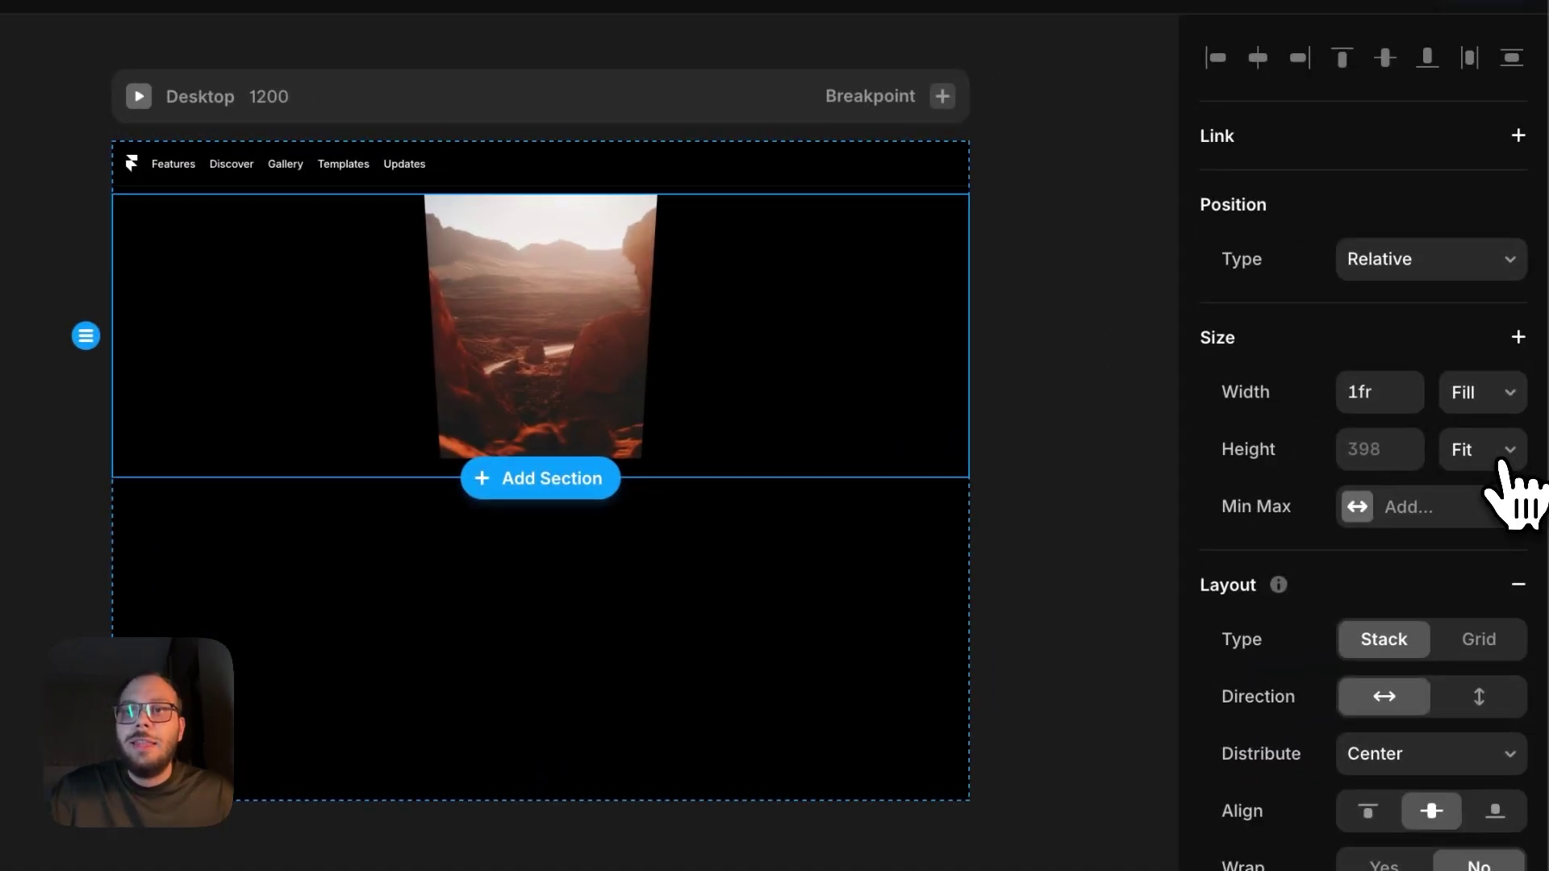
Give the Stack a viewport-based height of 87vh and set its position type to Sticky.
click(1503, 462)
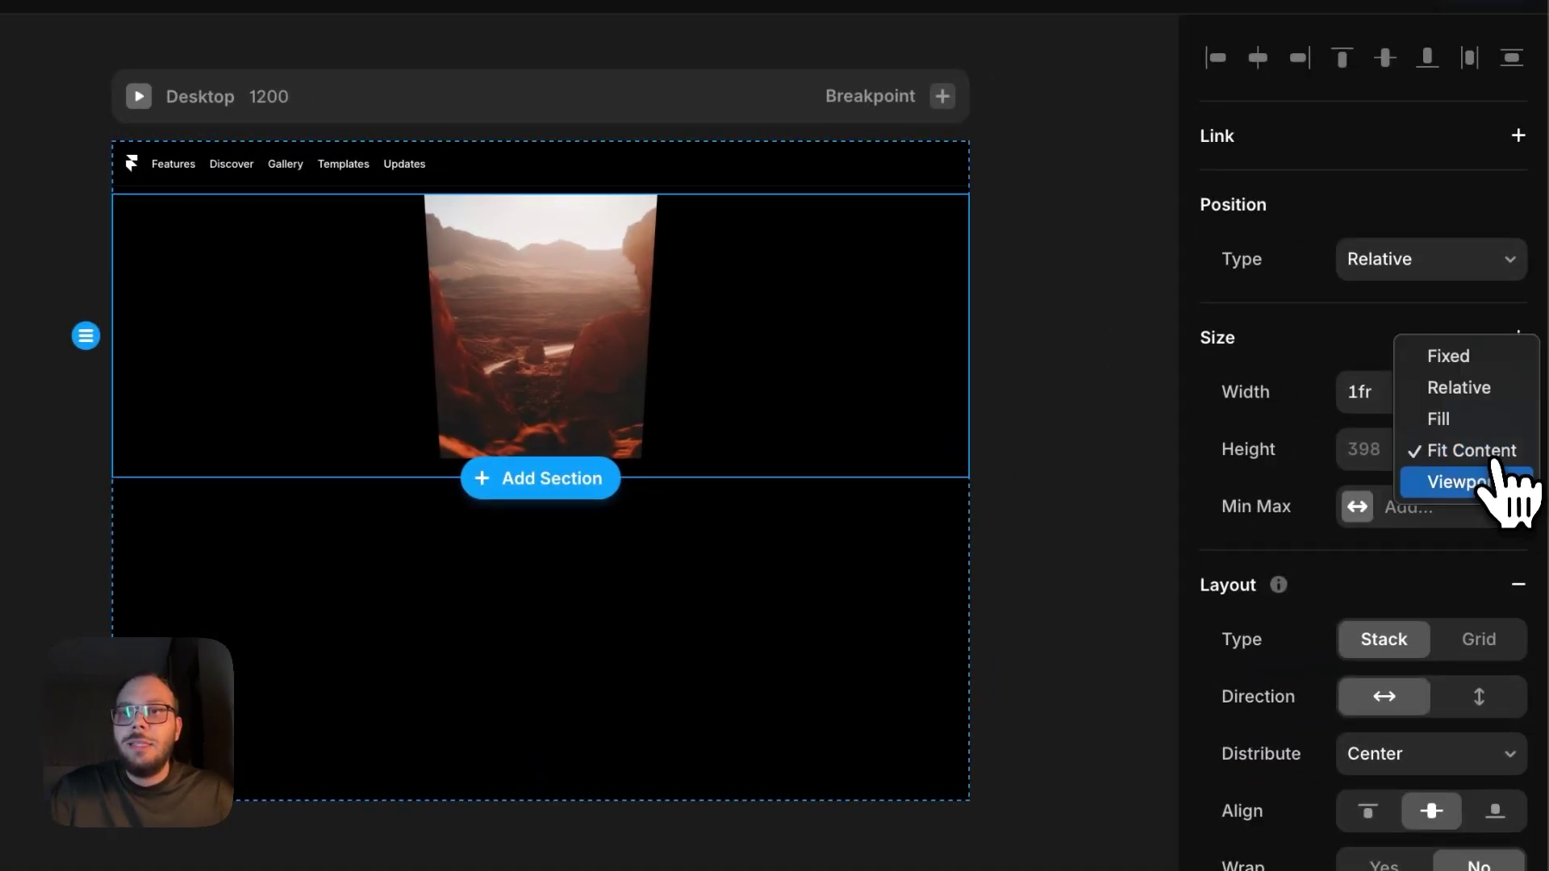
click(1476, 484)
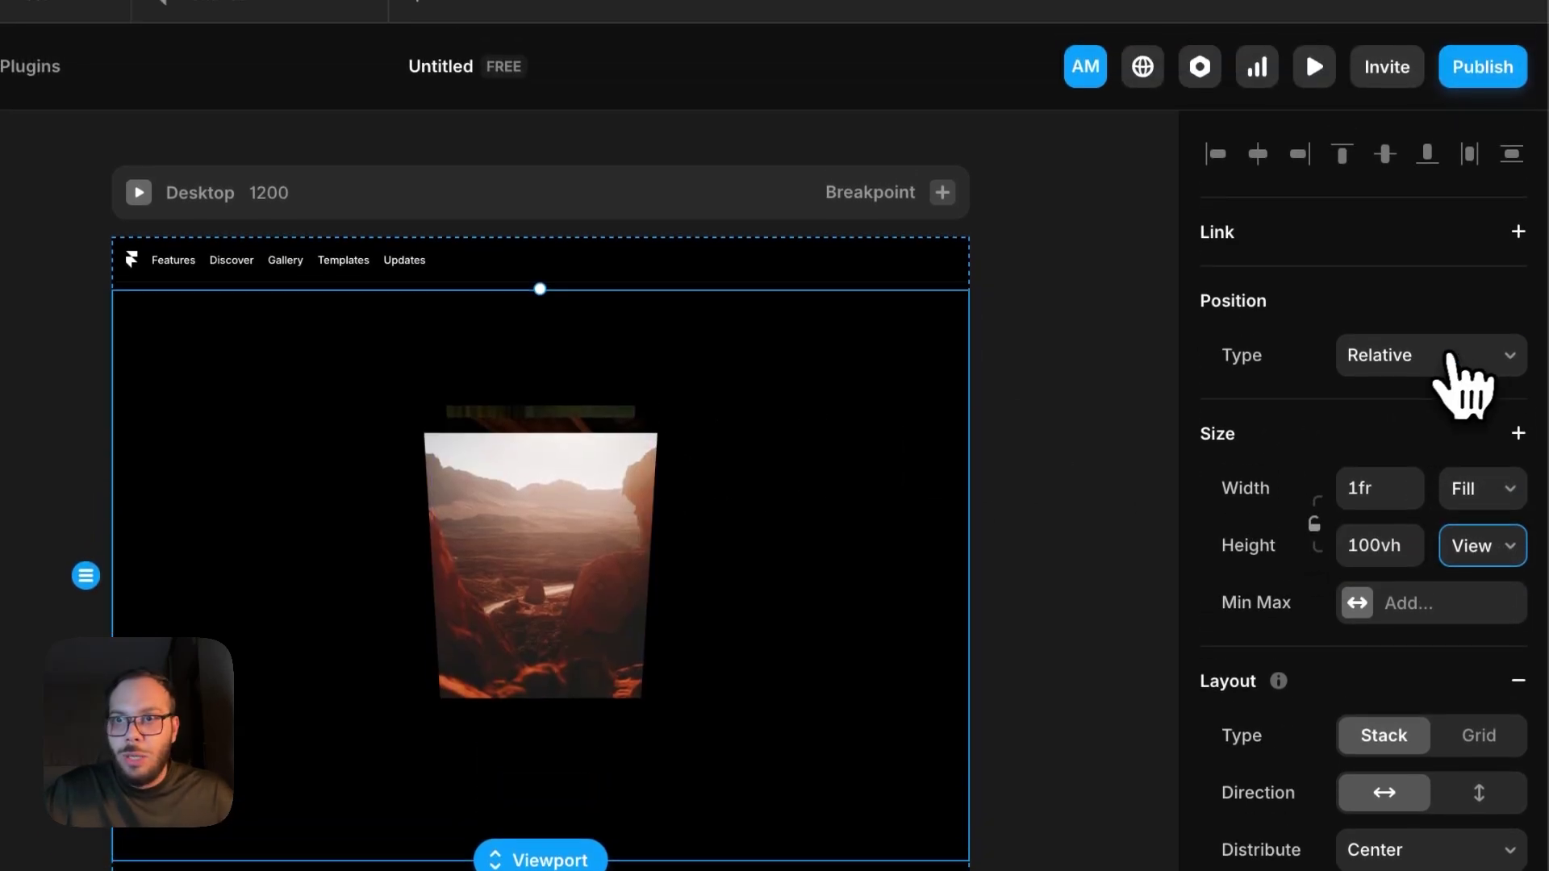
click(1463, 298)
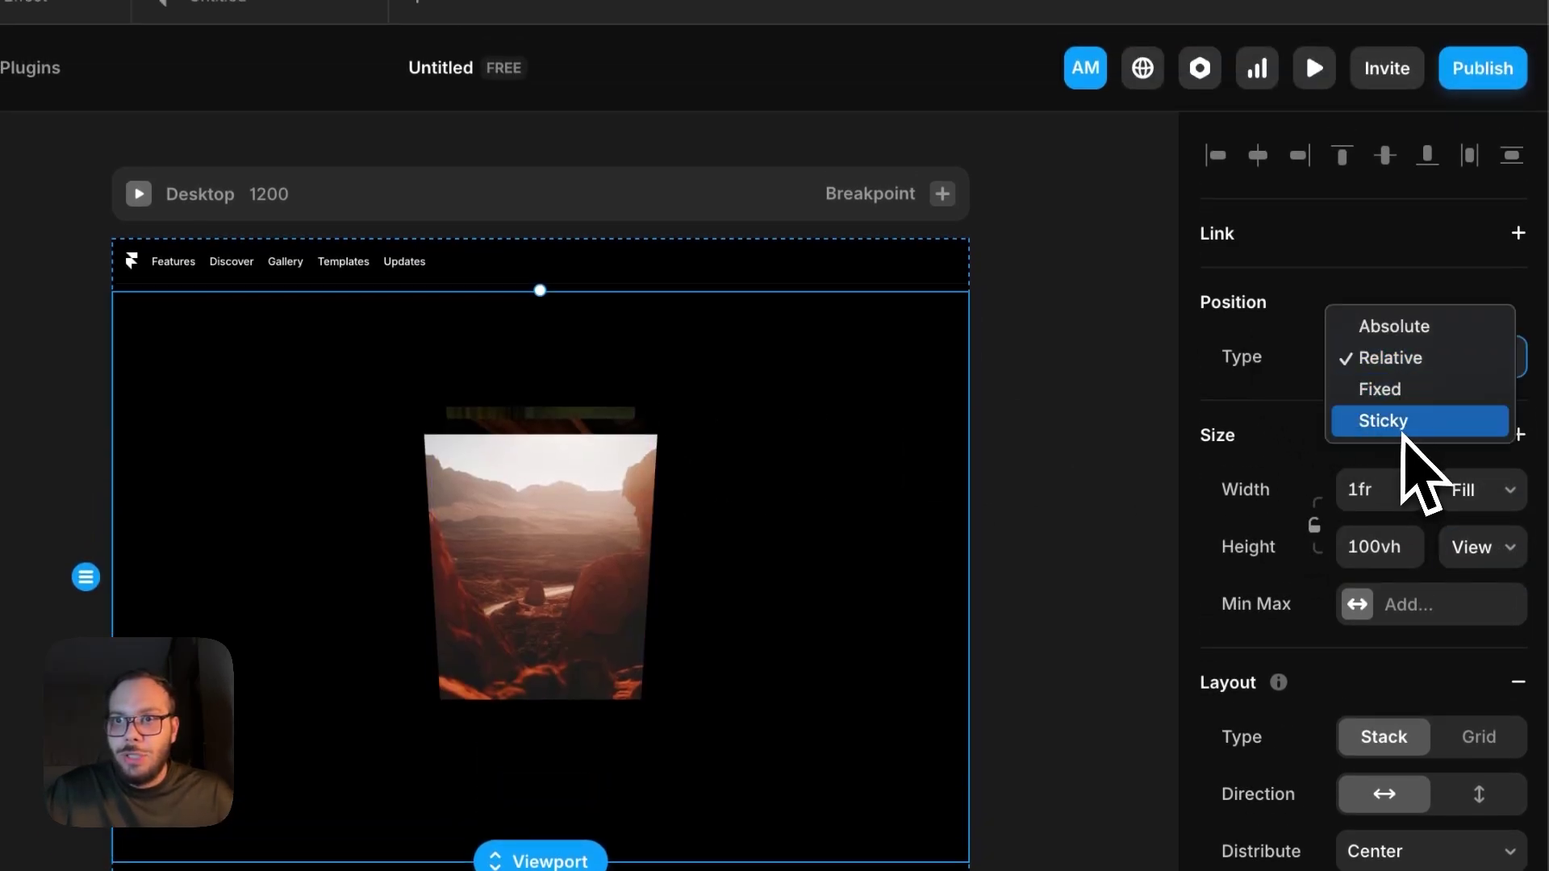
click(1408, 426)
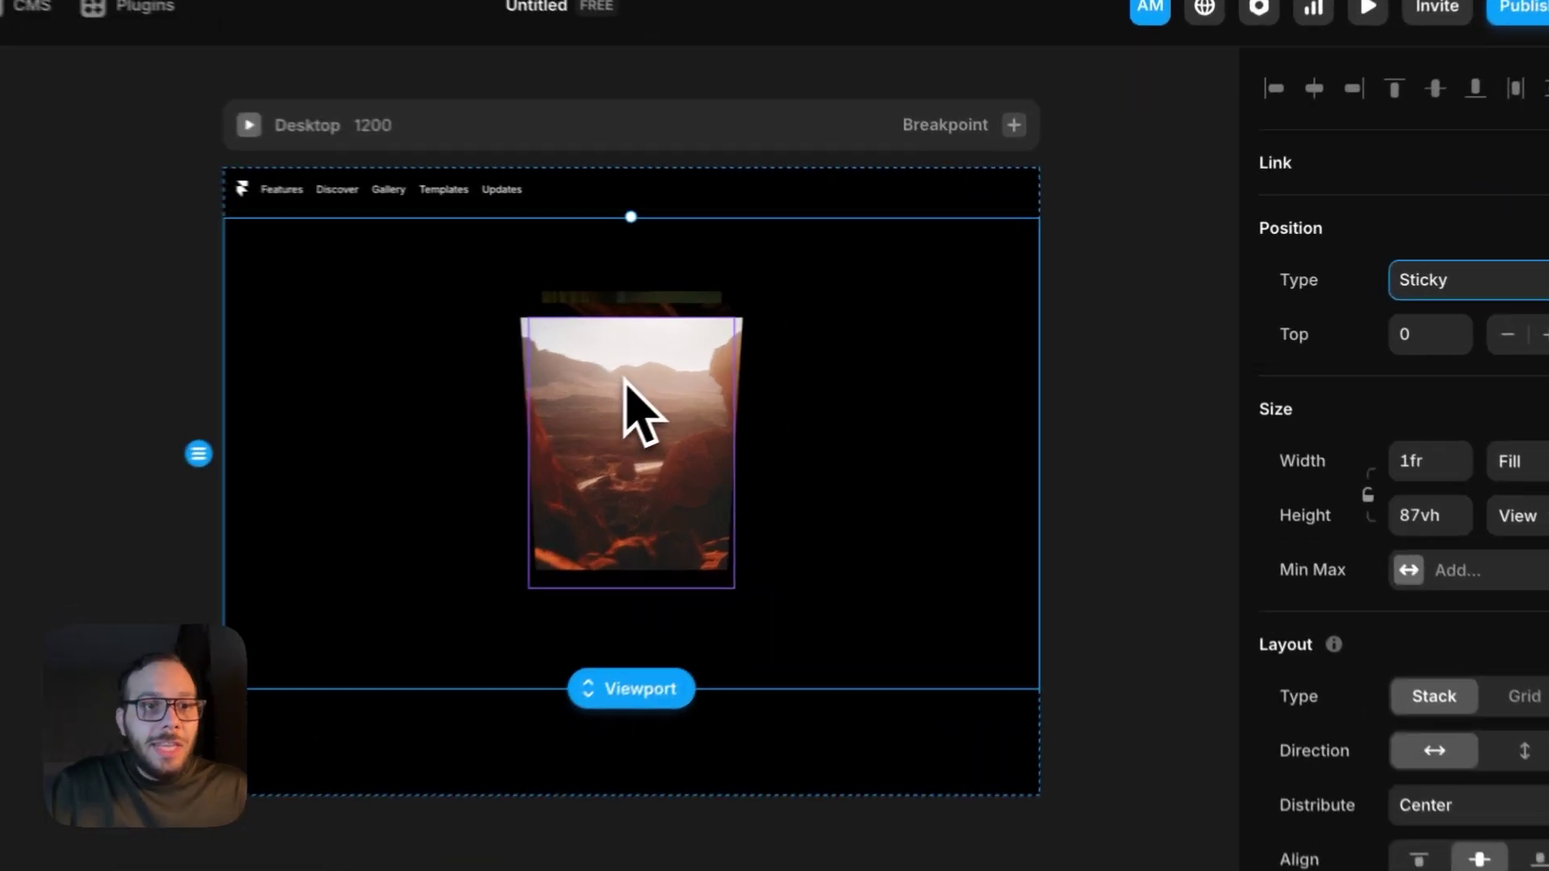
Add a Scroll Variant effect to the 3D Slider instance inside the Stack.
click(826, 342)
scroll(1487, 495, down, 2)
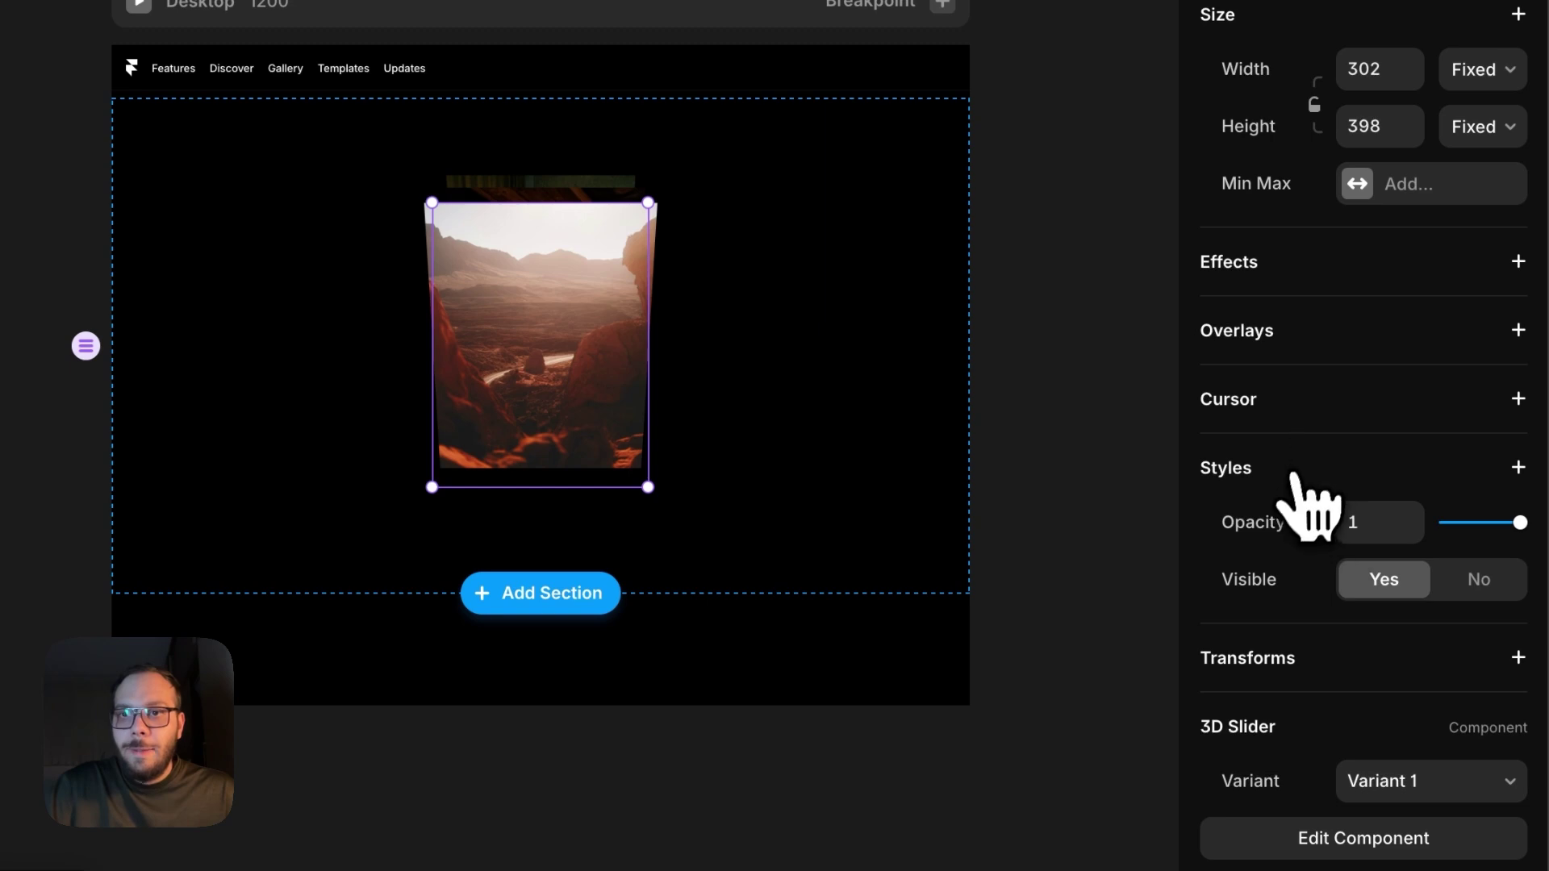
click(1289, 262)
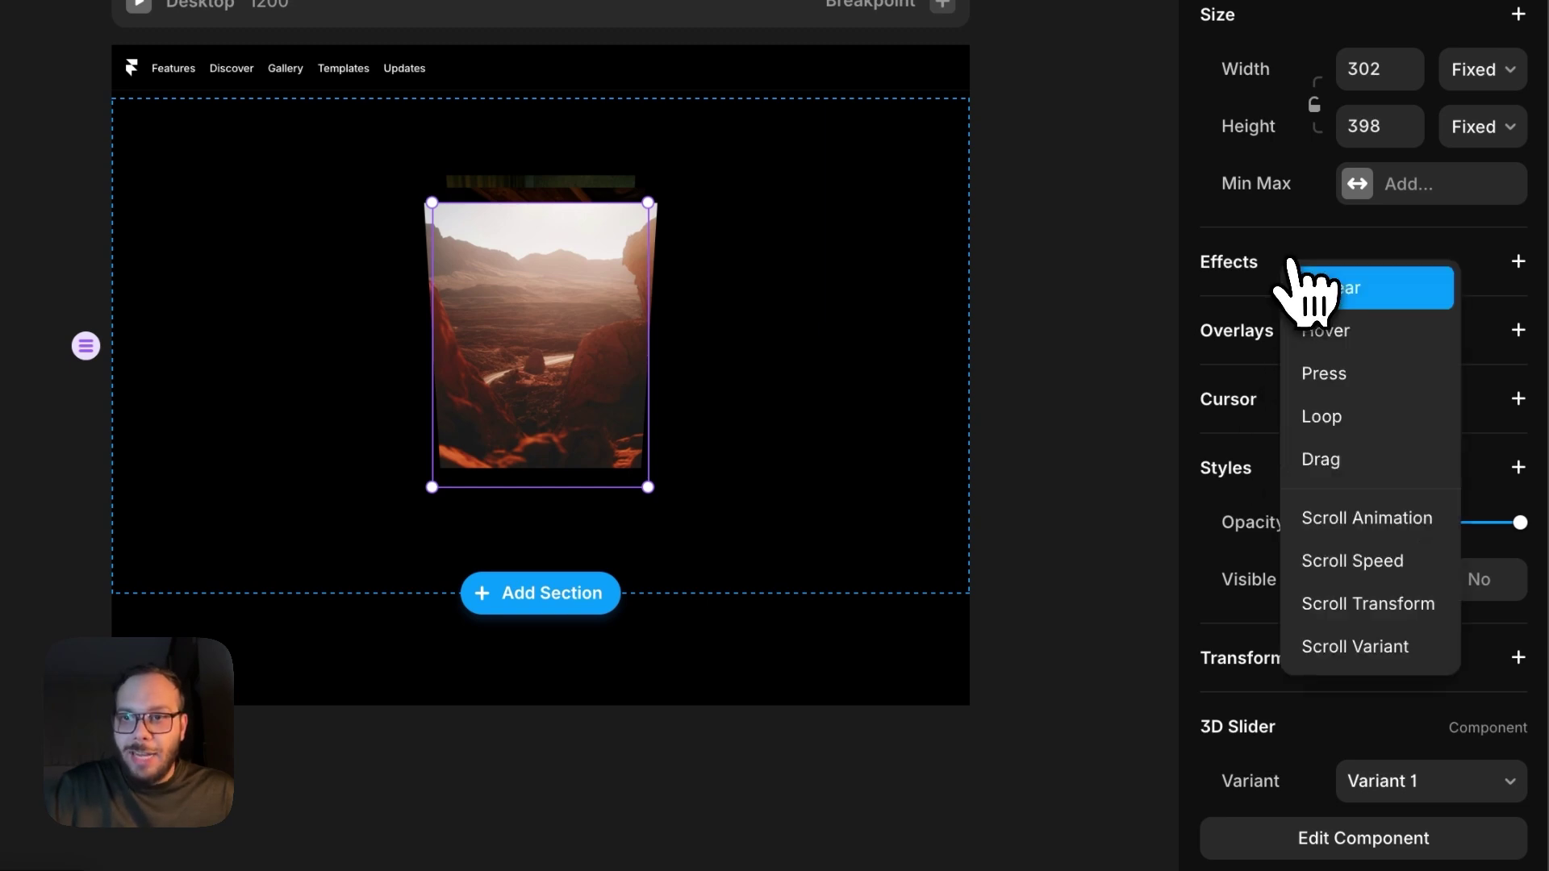
click(1356, 647)
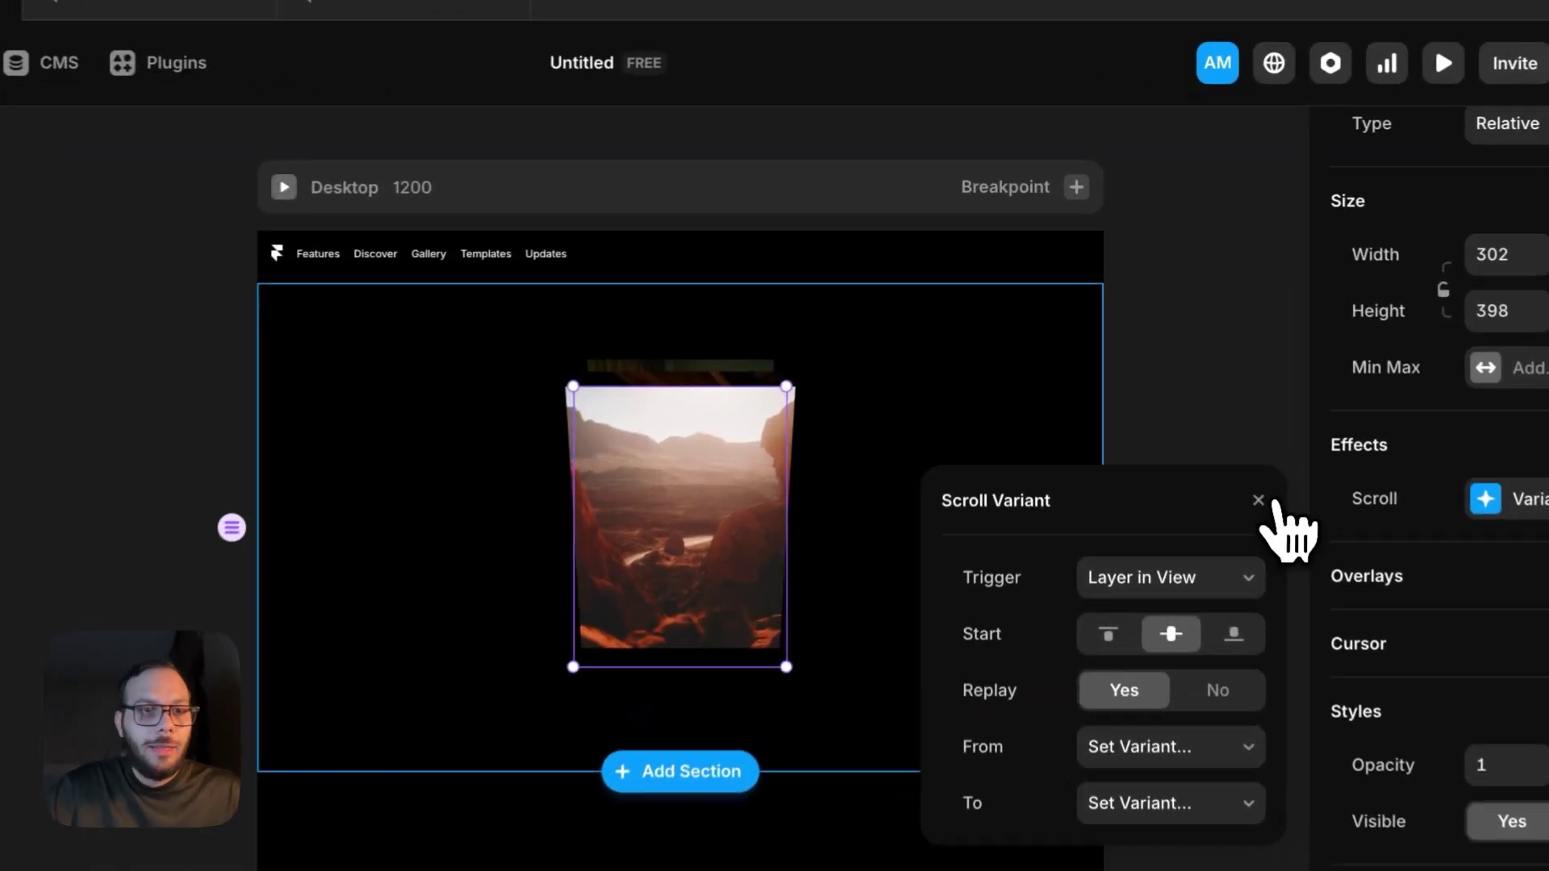
click(1183, 371)
Draw a square frame about 434 × 434 beneath the slider, overlapping the page's lower edge.
click(502, 238)
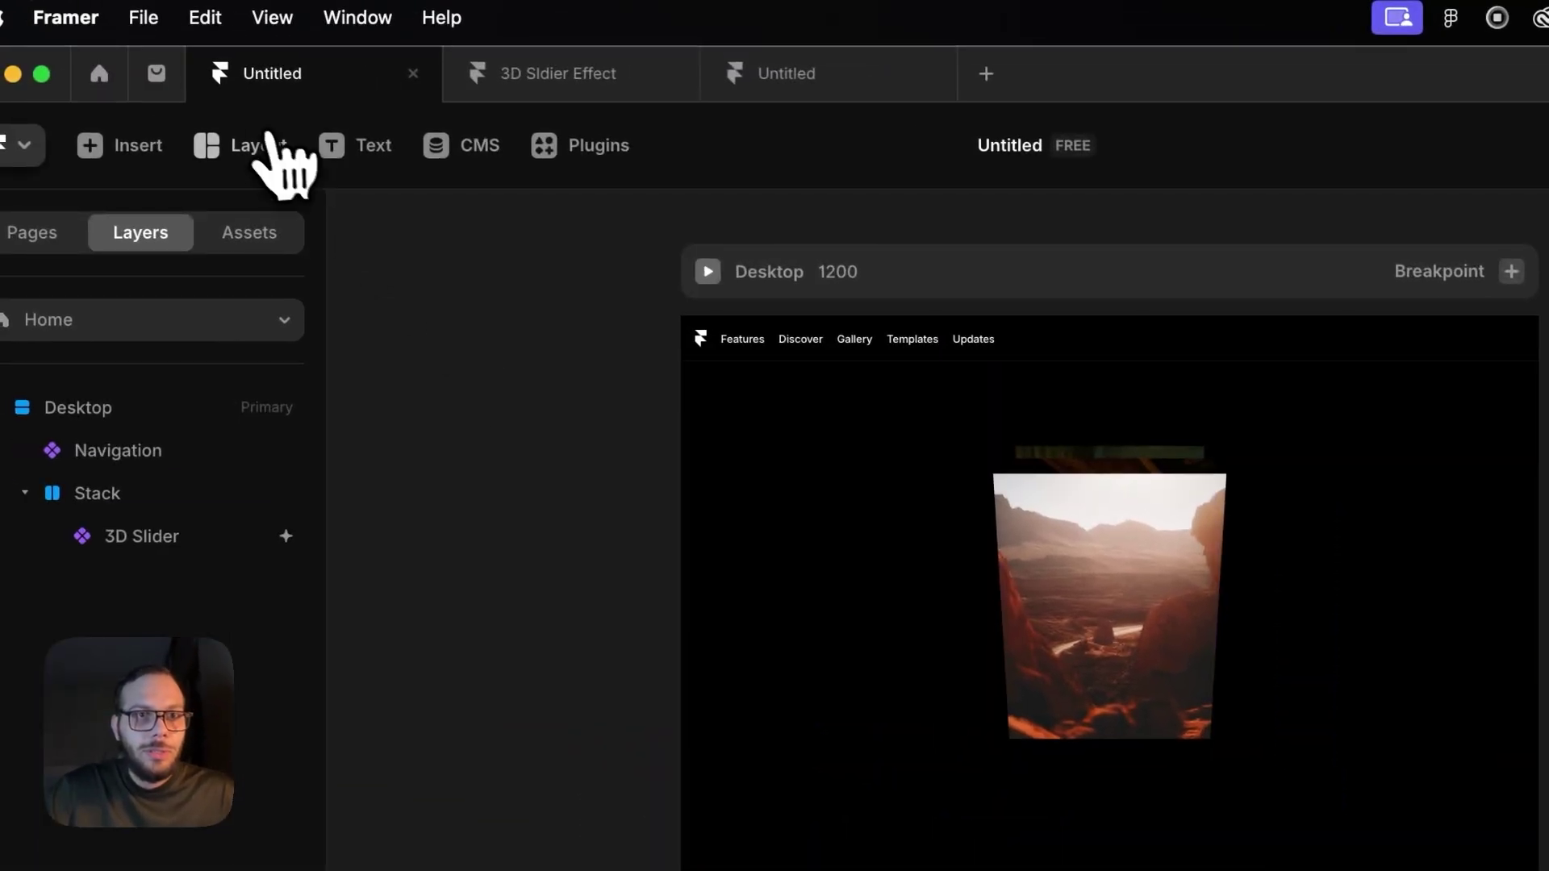
click(268, 144)
click(276, 221)
drag(991, 797, 1188, 870)
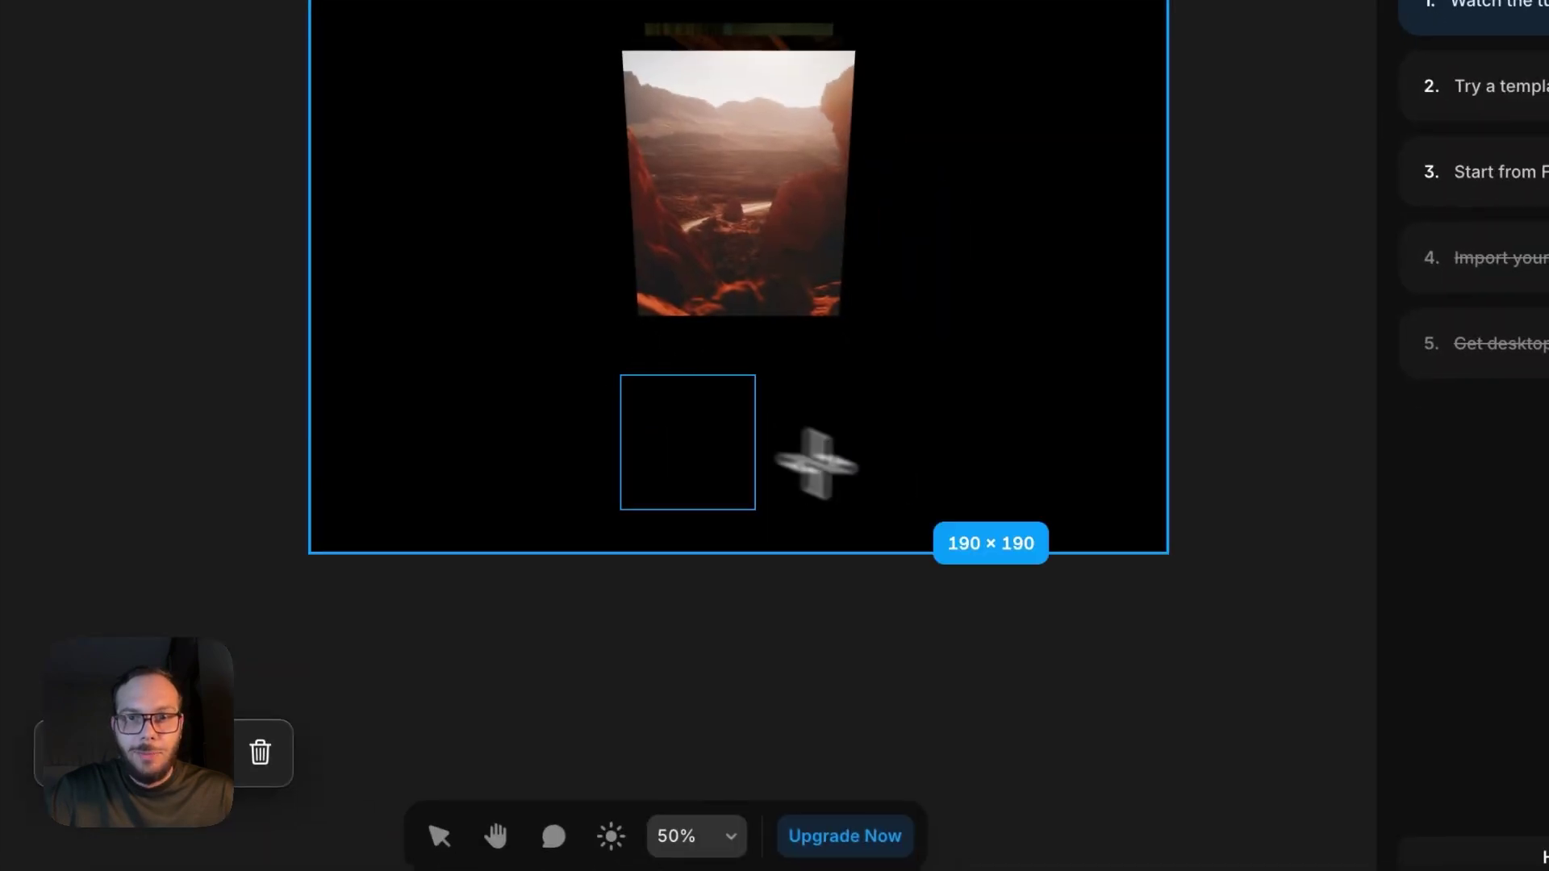
drag(815, 463, 1096, 685)
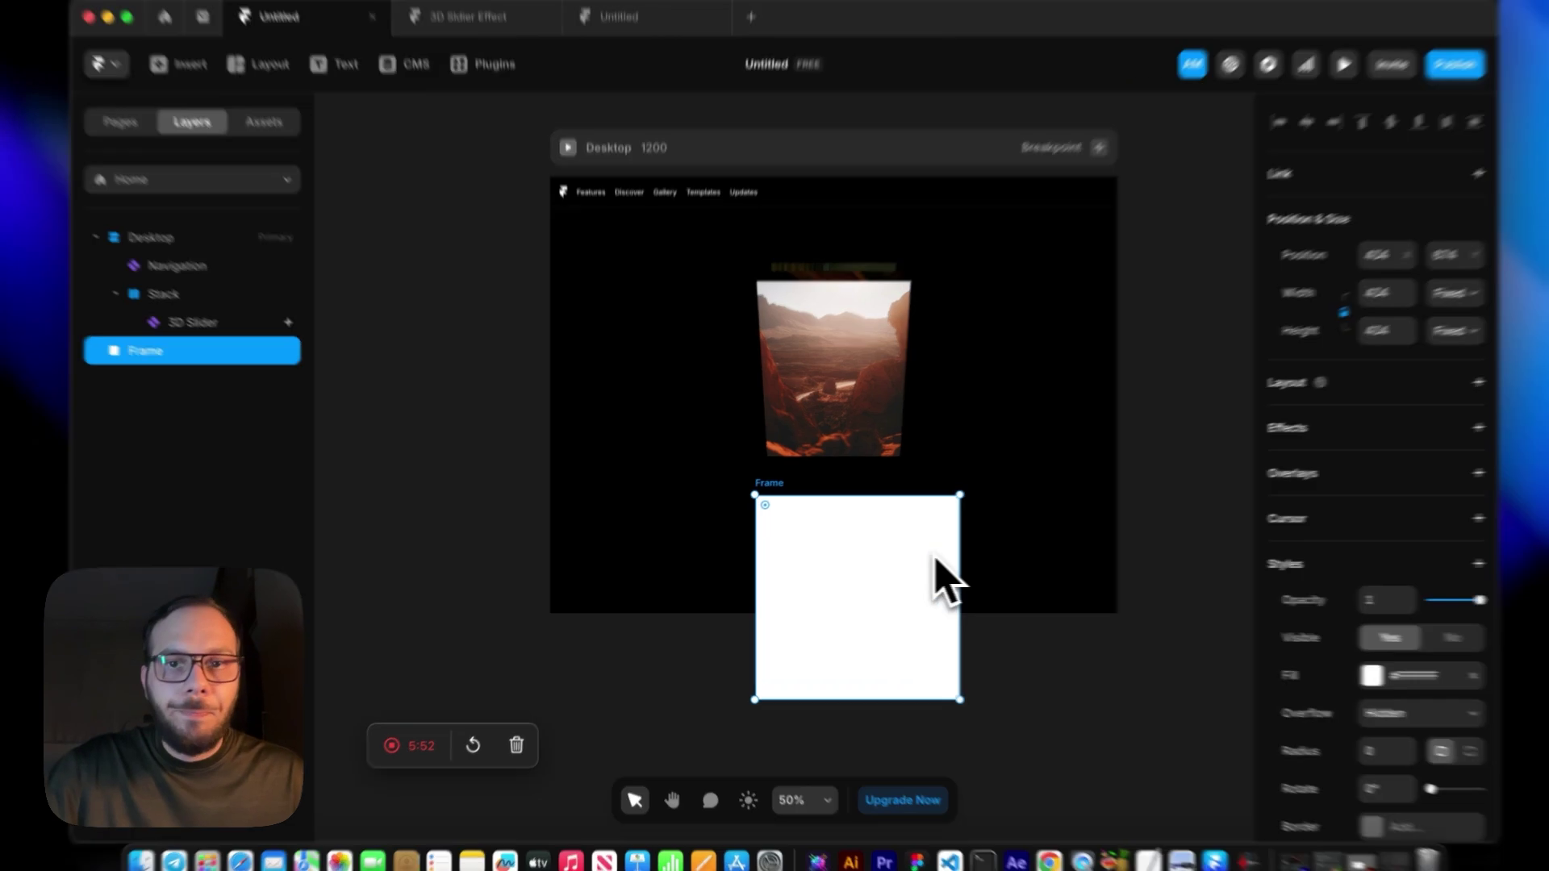
Move the new frame into the Desktop breakpoint, centred directly below the Stack.
drag(895, 557, 871, 557)
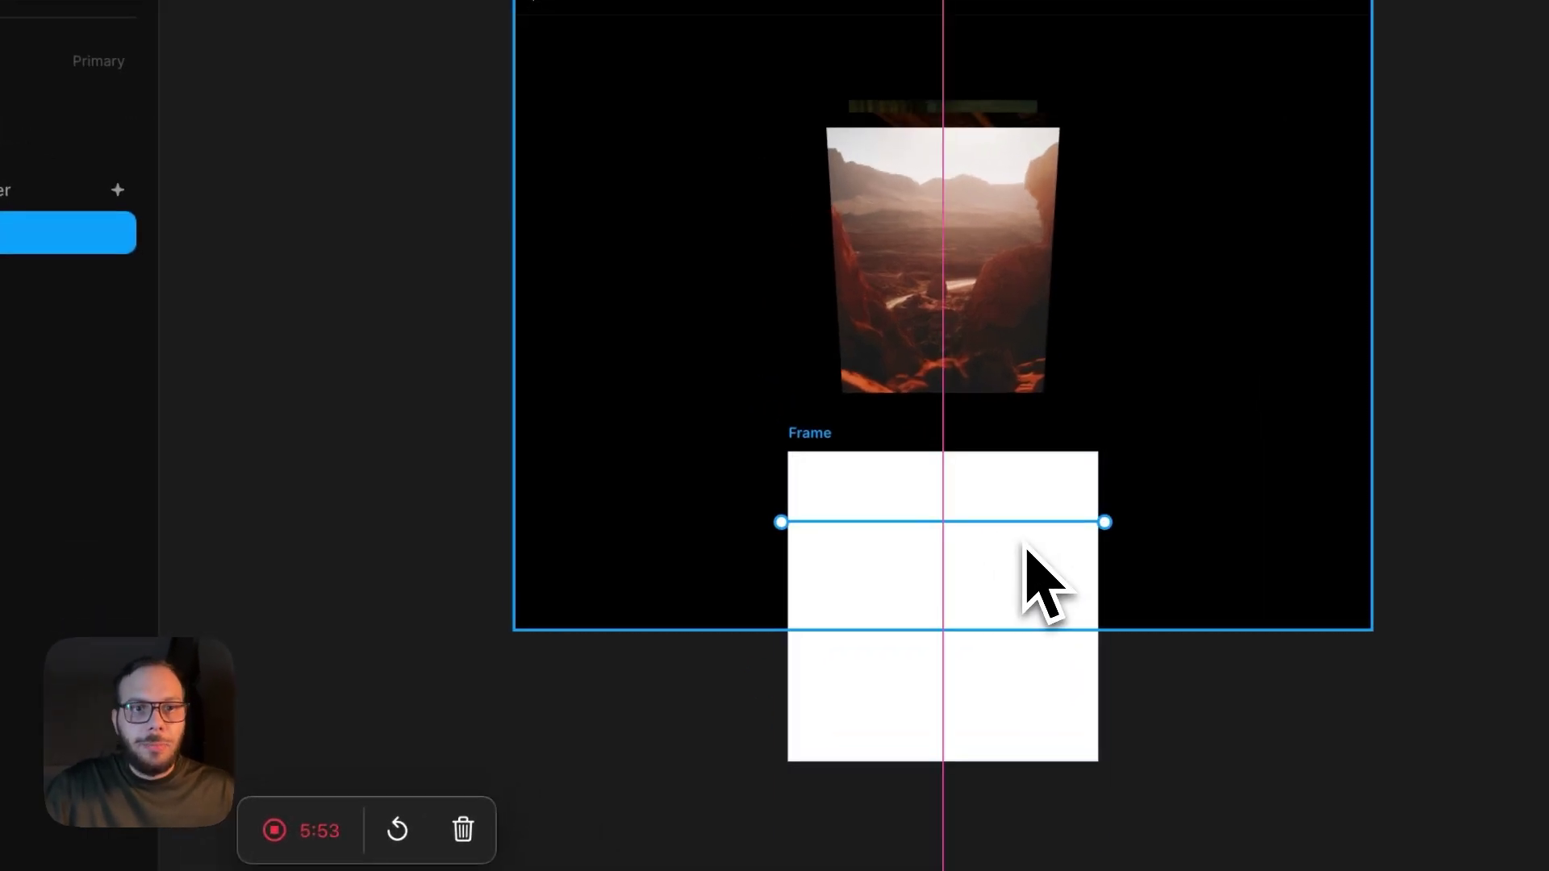
drag(1025, 545, 1023, 544)
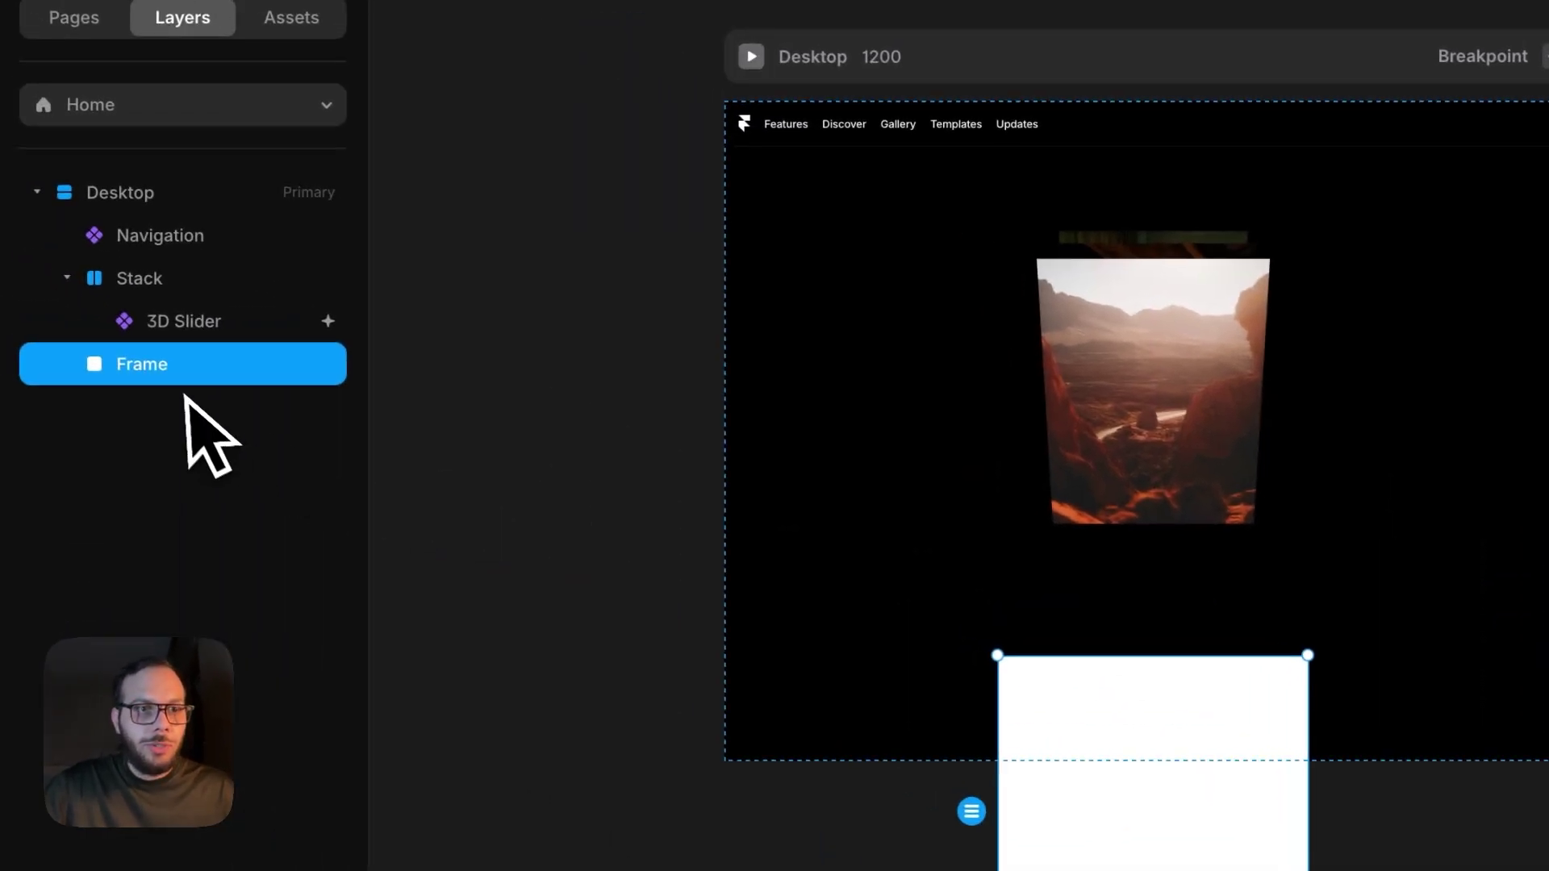
drag(68, 232, 68, 119)
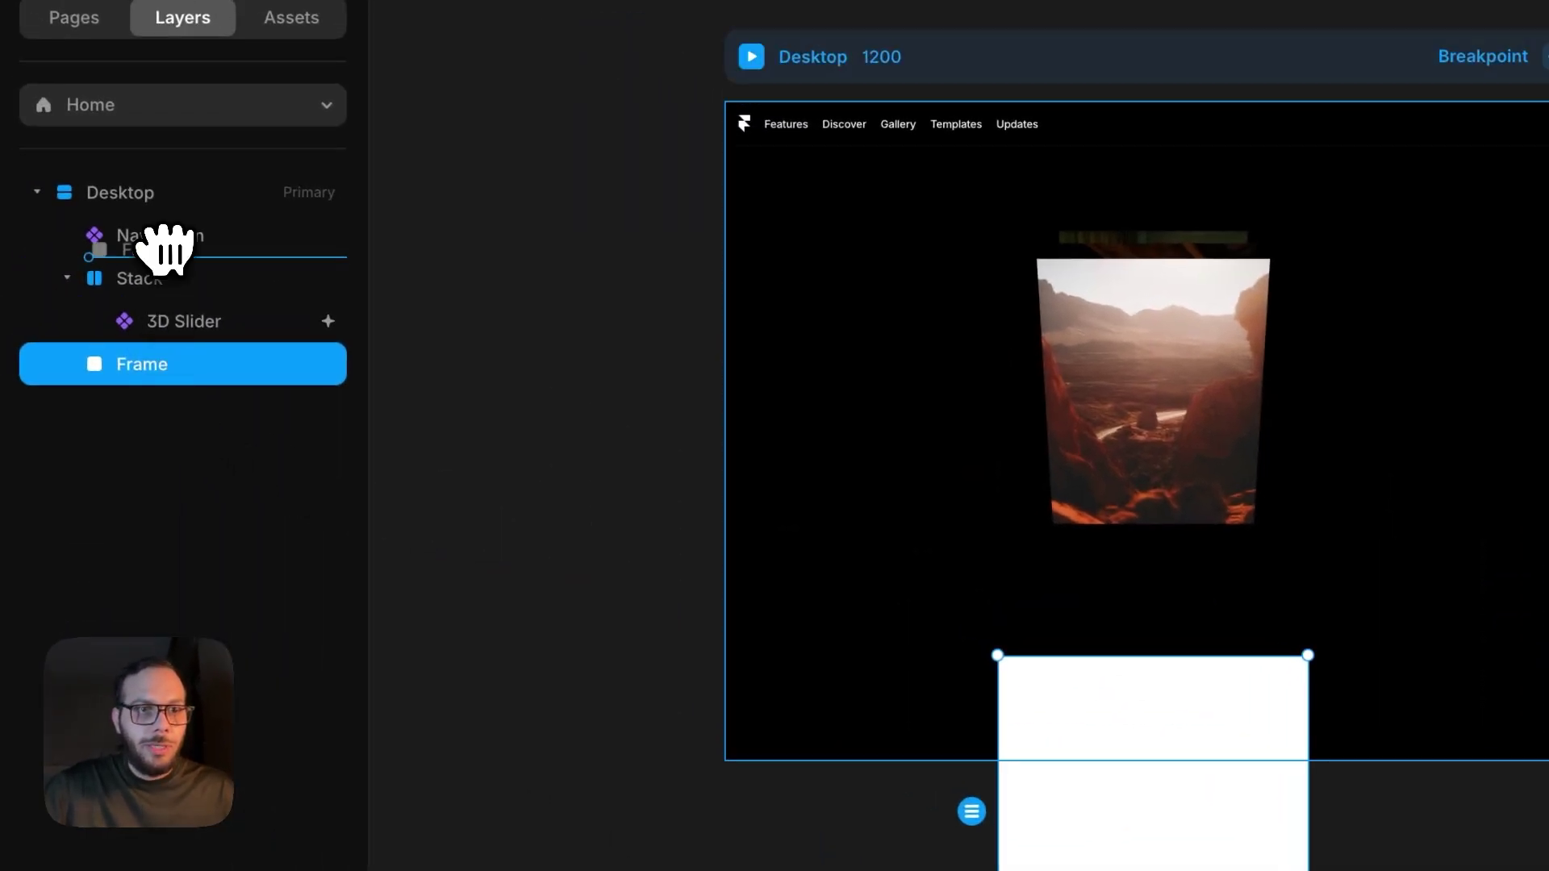
drag(165, 251, 172, 200)
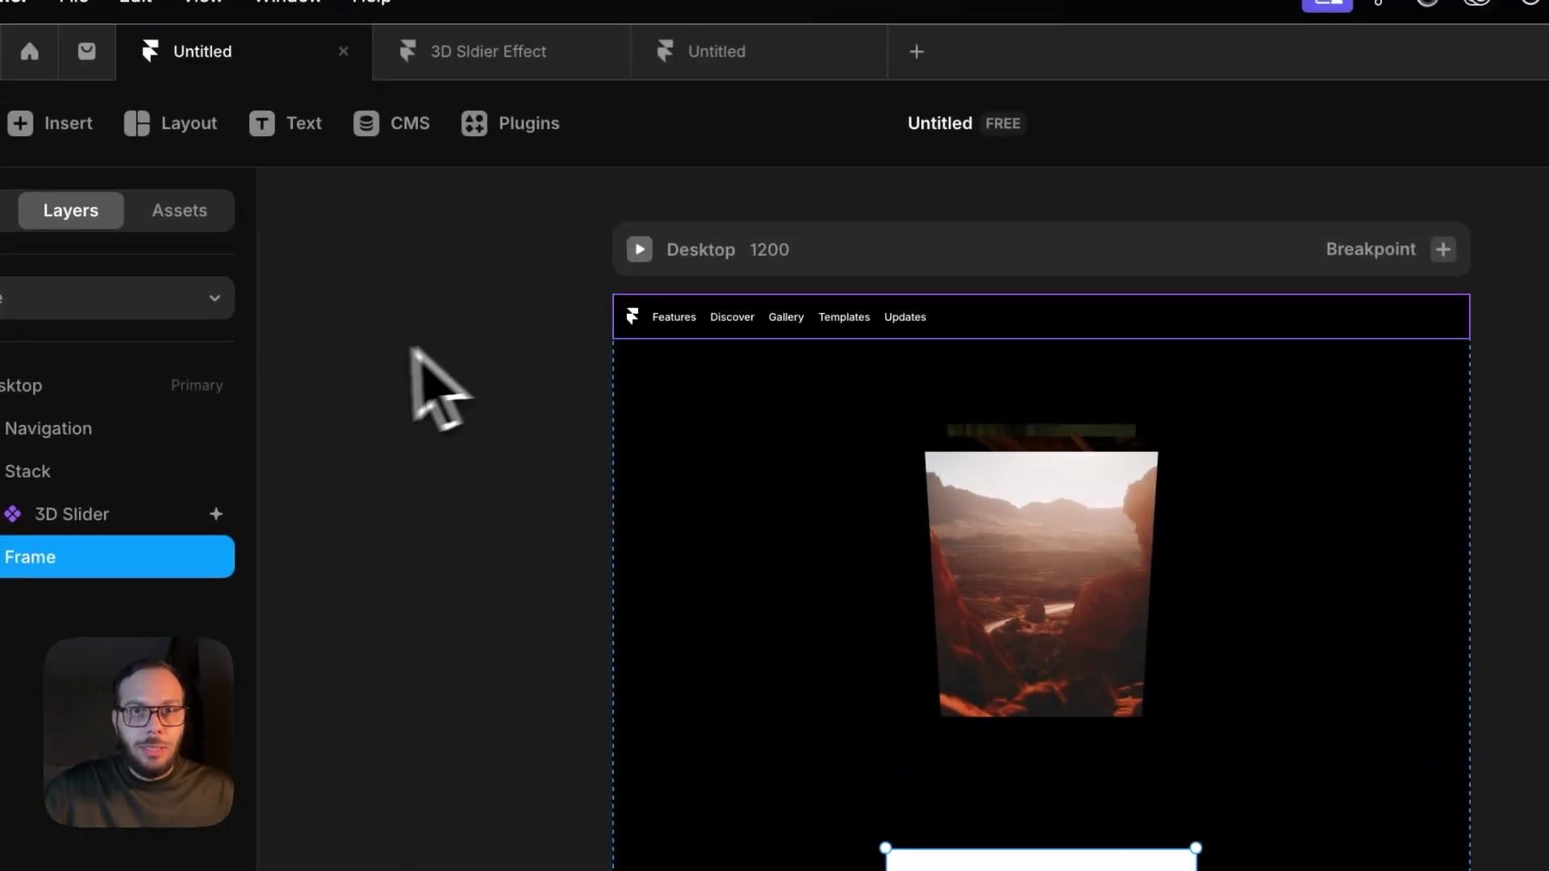
Set the height of the Desktop breakpoint to Fit Content.
click(752, 17)
click(1480, 348)
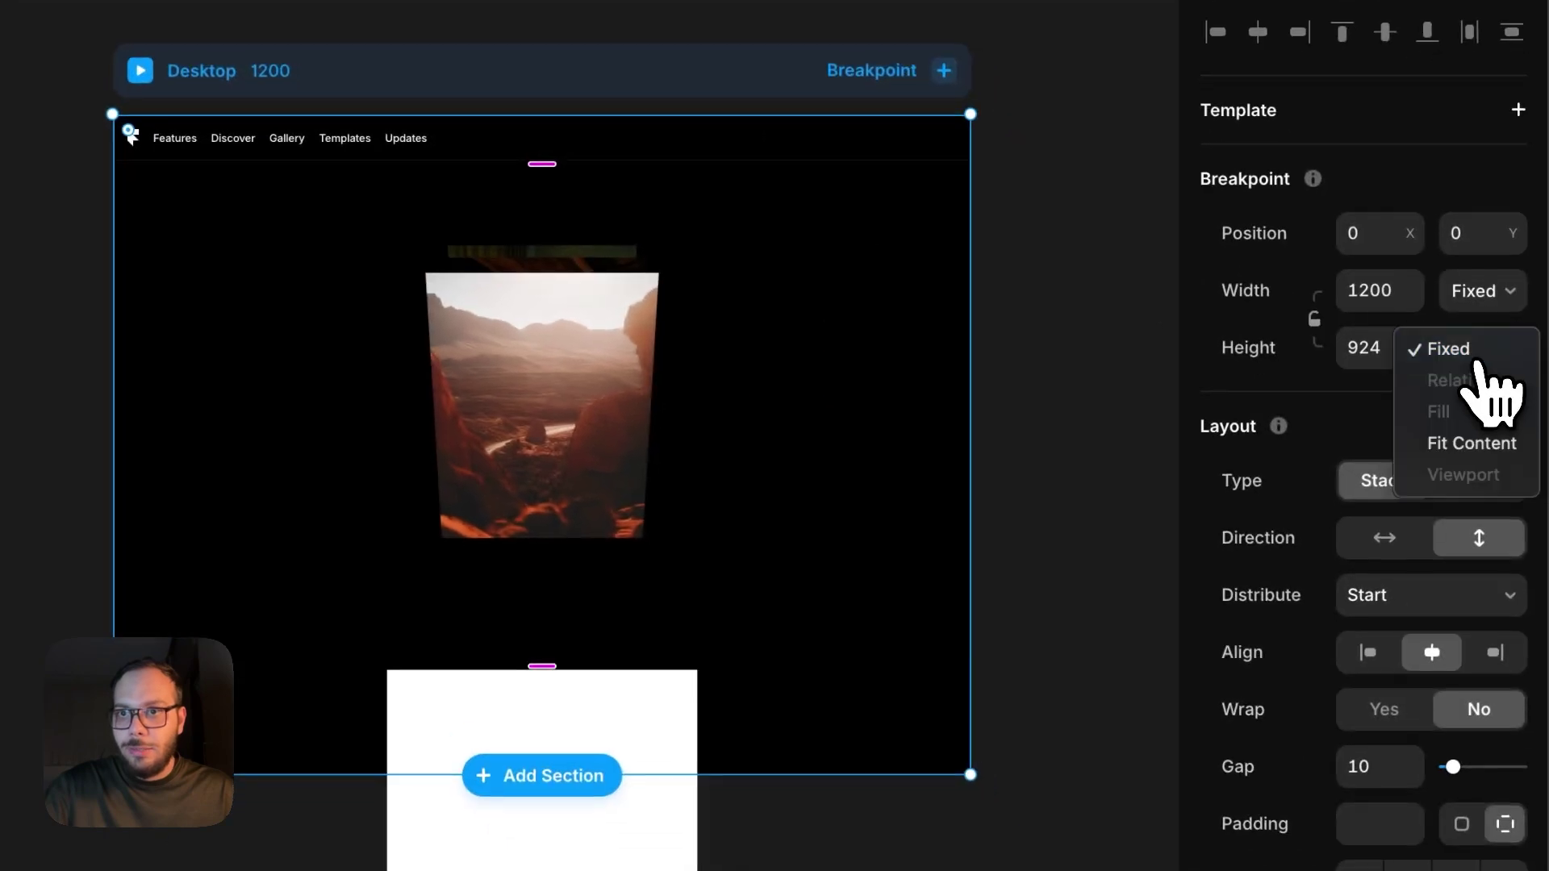
click(1470, 445)
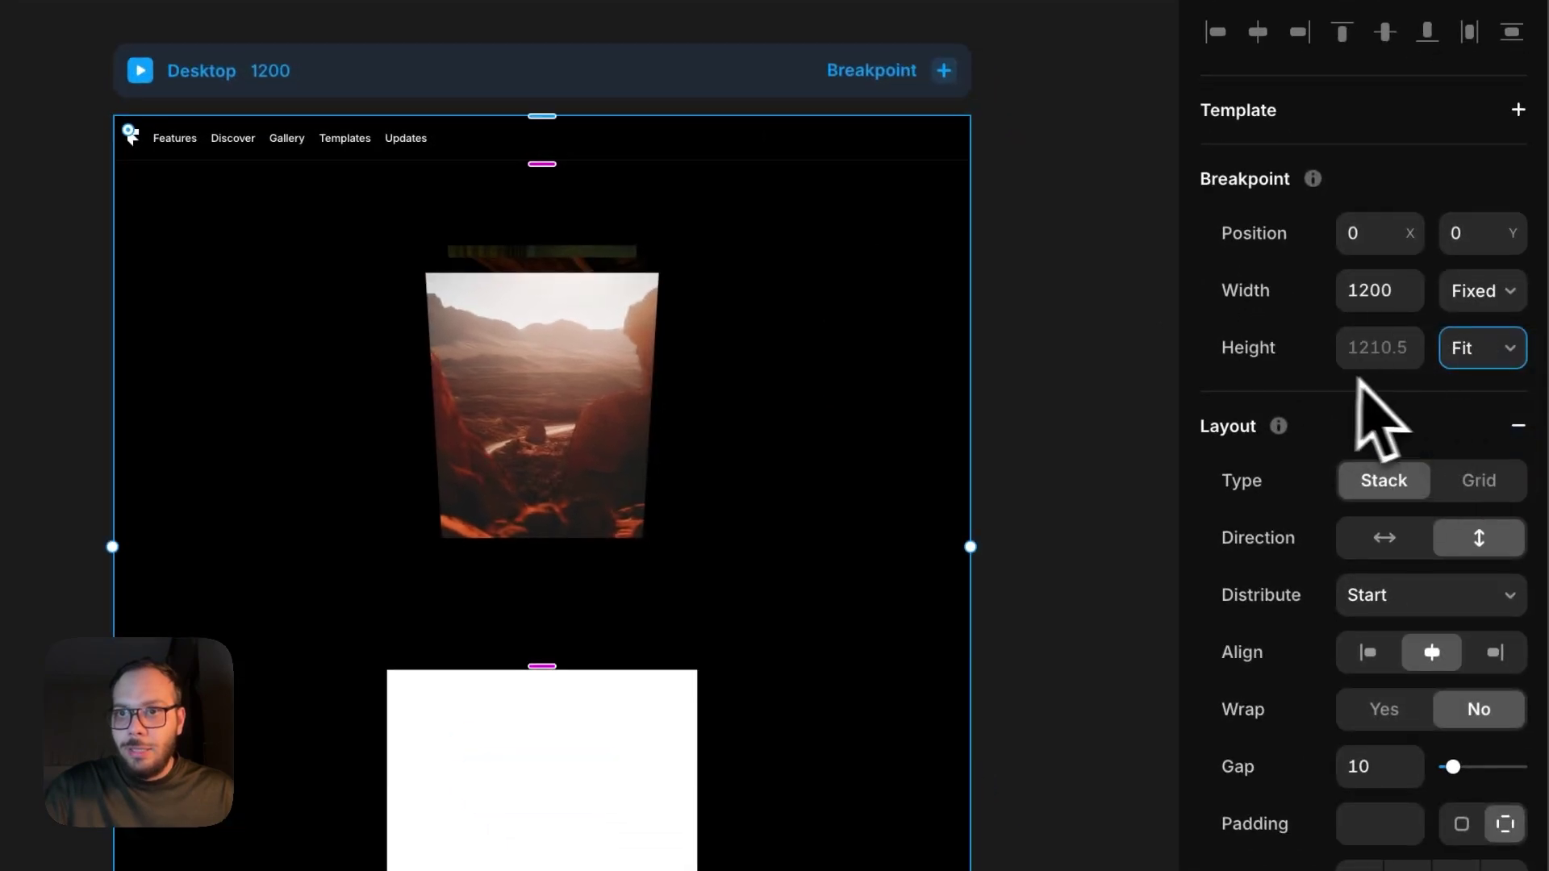
Duplicate the white frame so several copies run down the page below the Stack.
scroll(911, 436, up, 2)
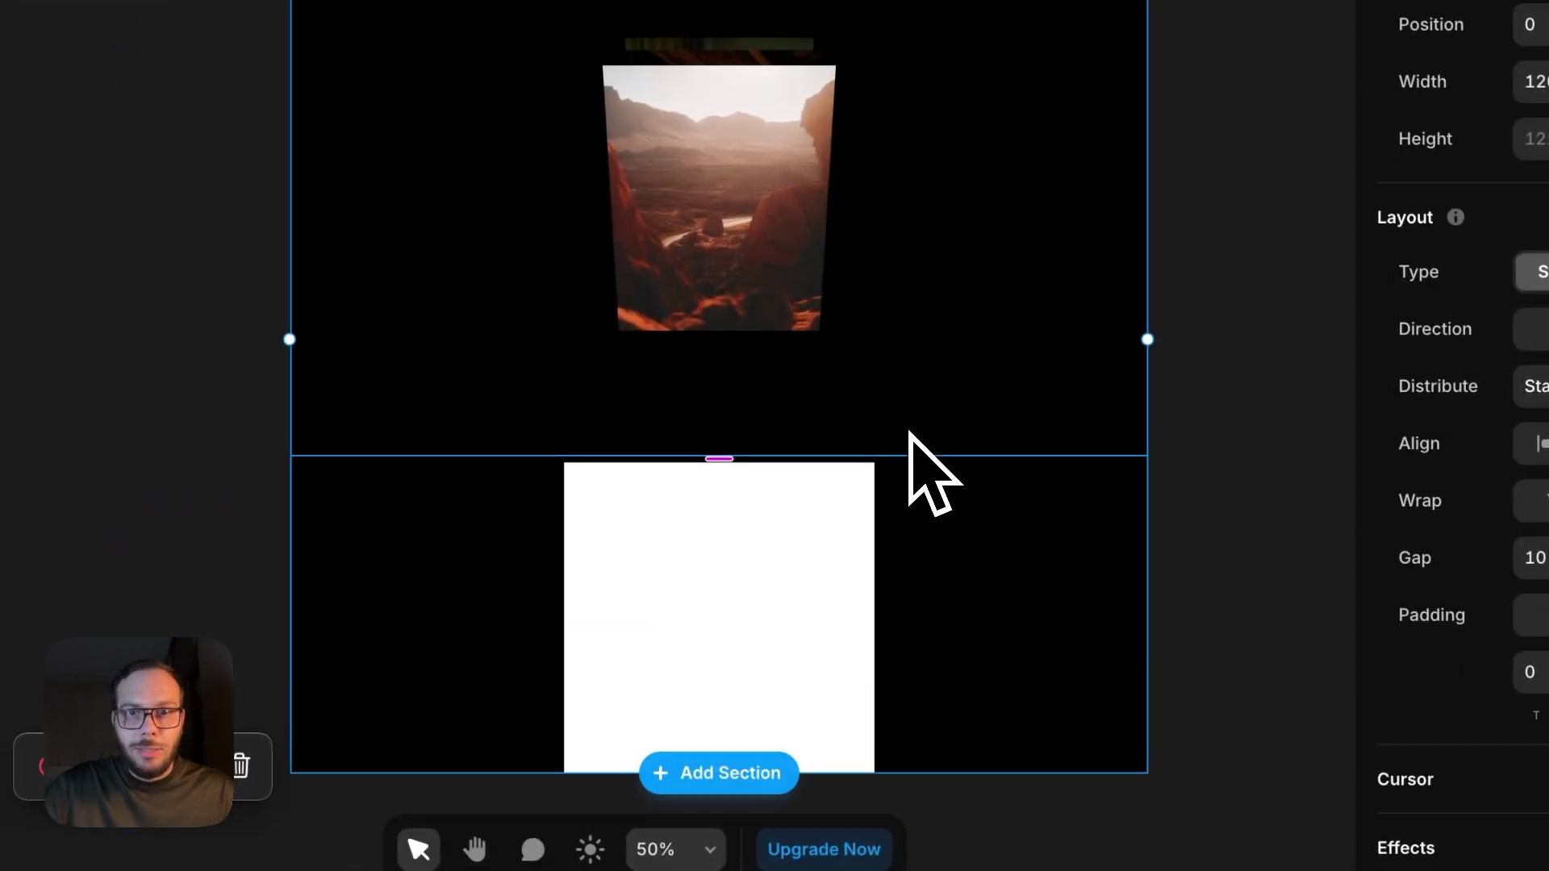
scroll(913, 436, right, 2)
click(688, 549)
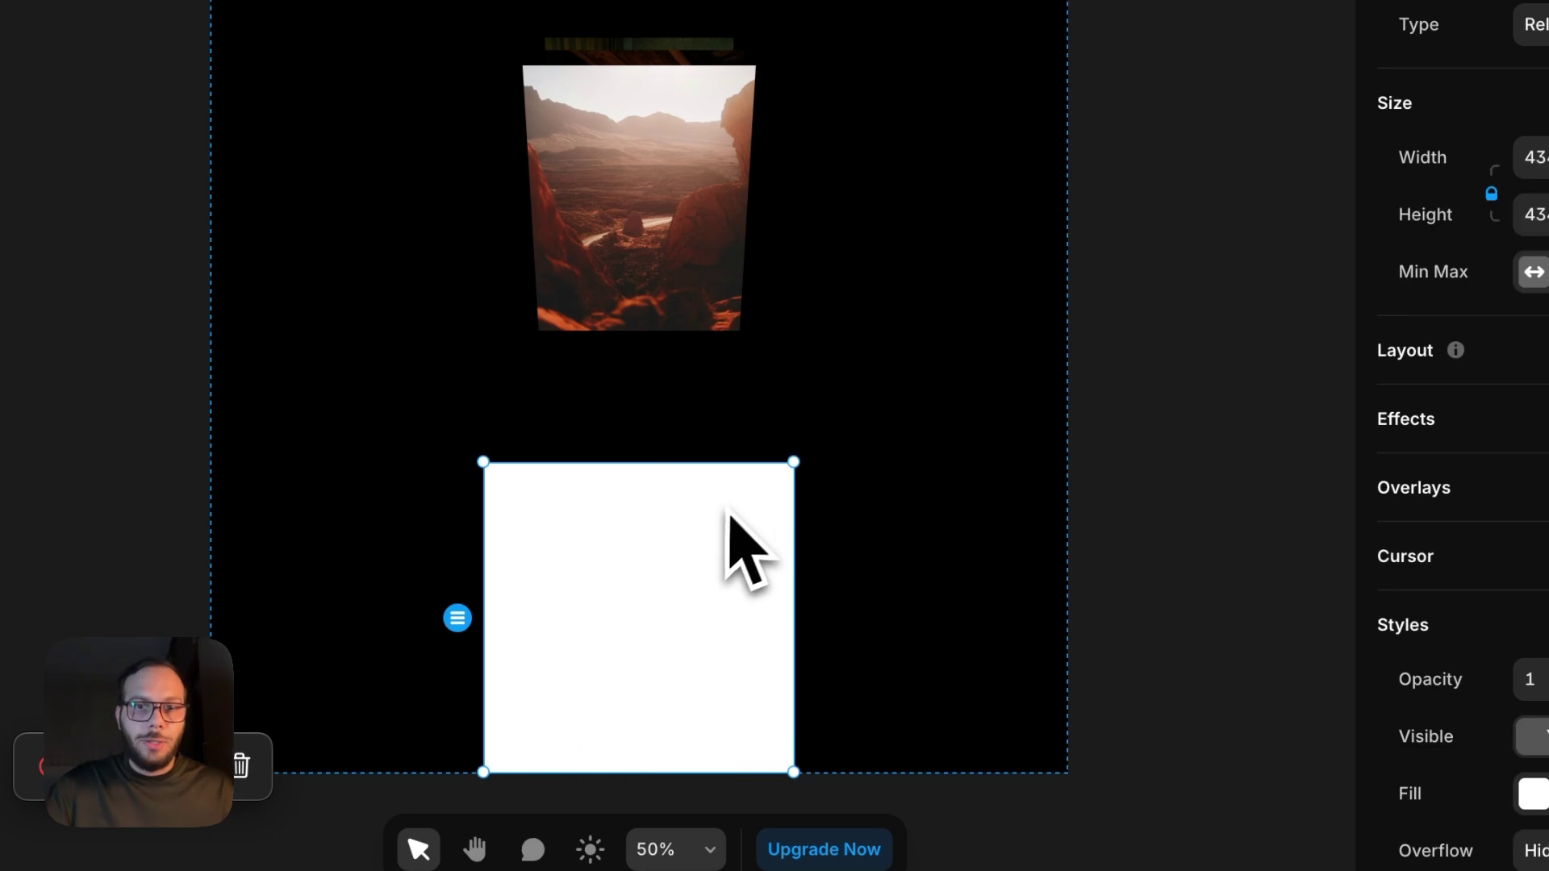
drag(702, 550, 699, 472)
scroll(712, 509, down, 8)
scroll(715, 520, up, 4)
scroll(715, 520, left, 1)
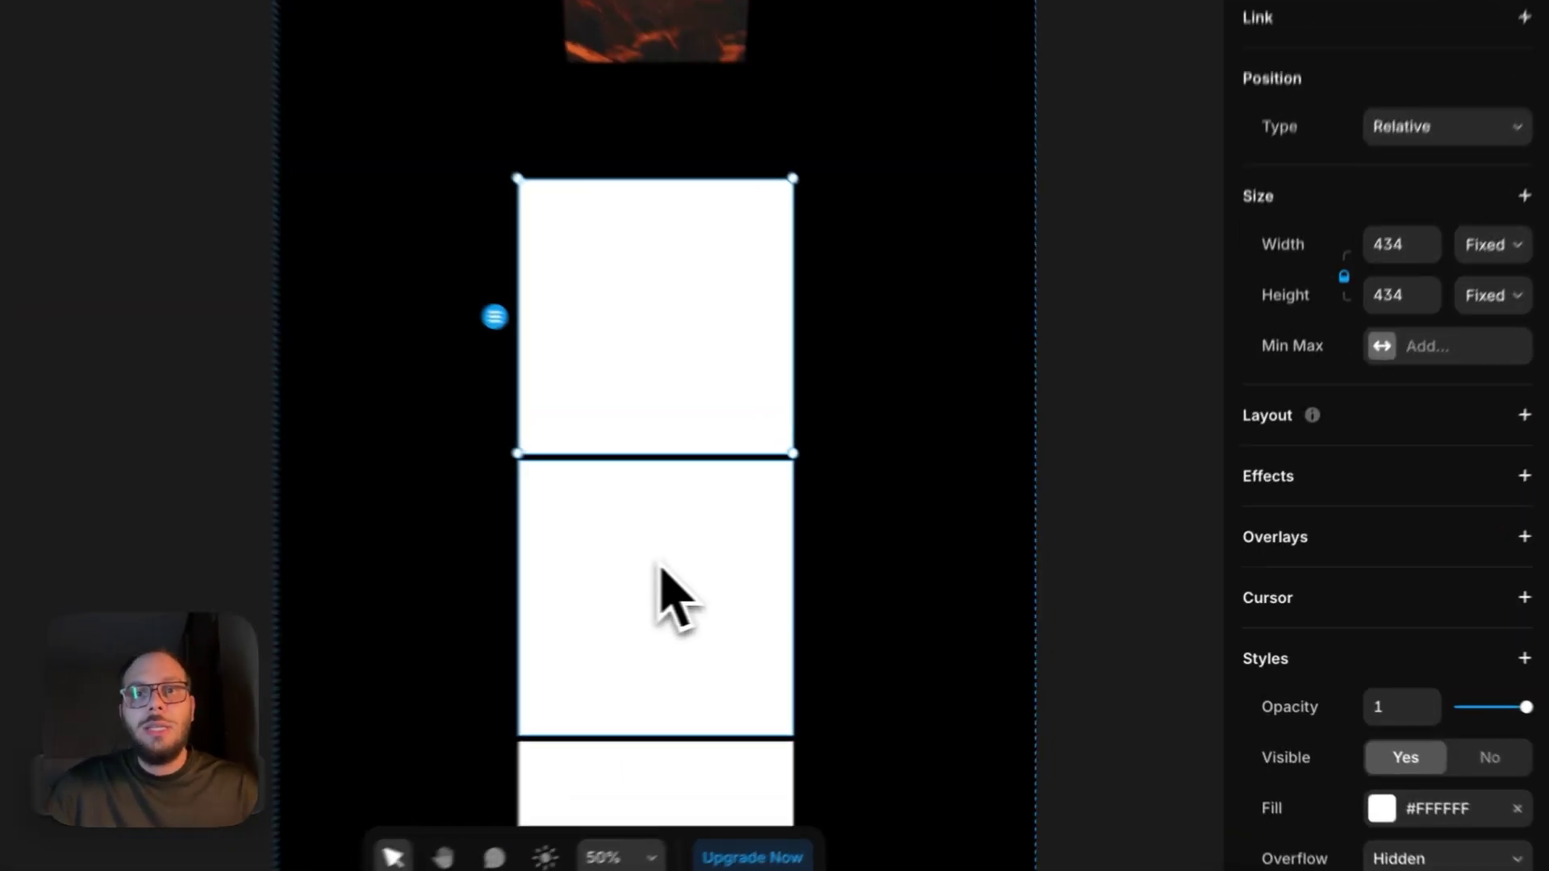
Set the fill of the three white frames below the Stack to black, #000000.
scroll(831, 602, down, 3)
scroll(623, 439, up, 3)
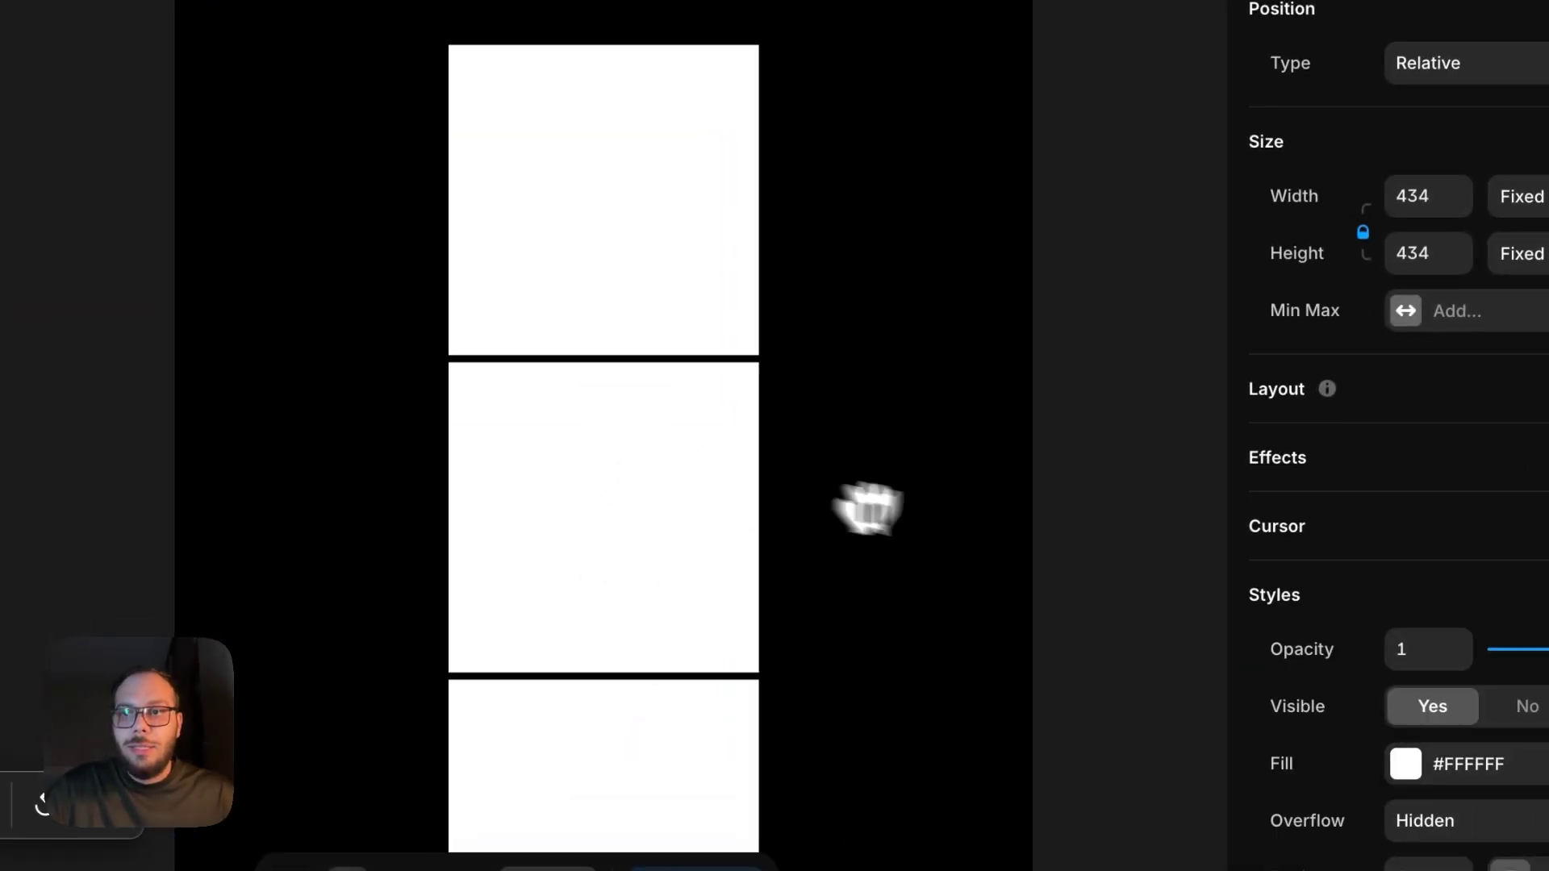
scroll(1349, 633, down, 3)
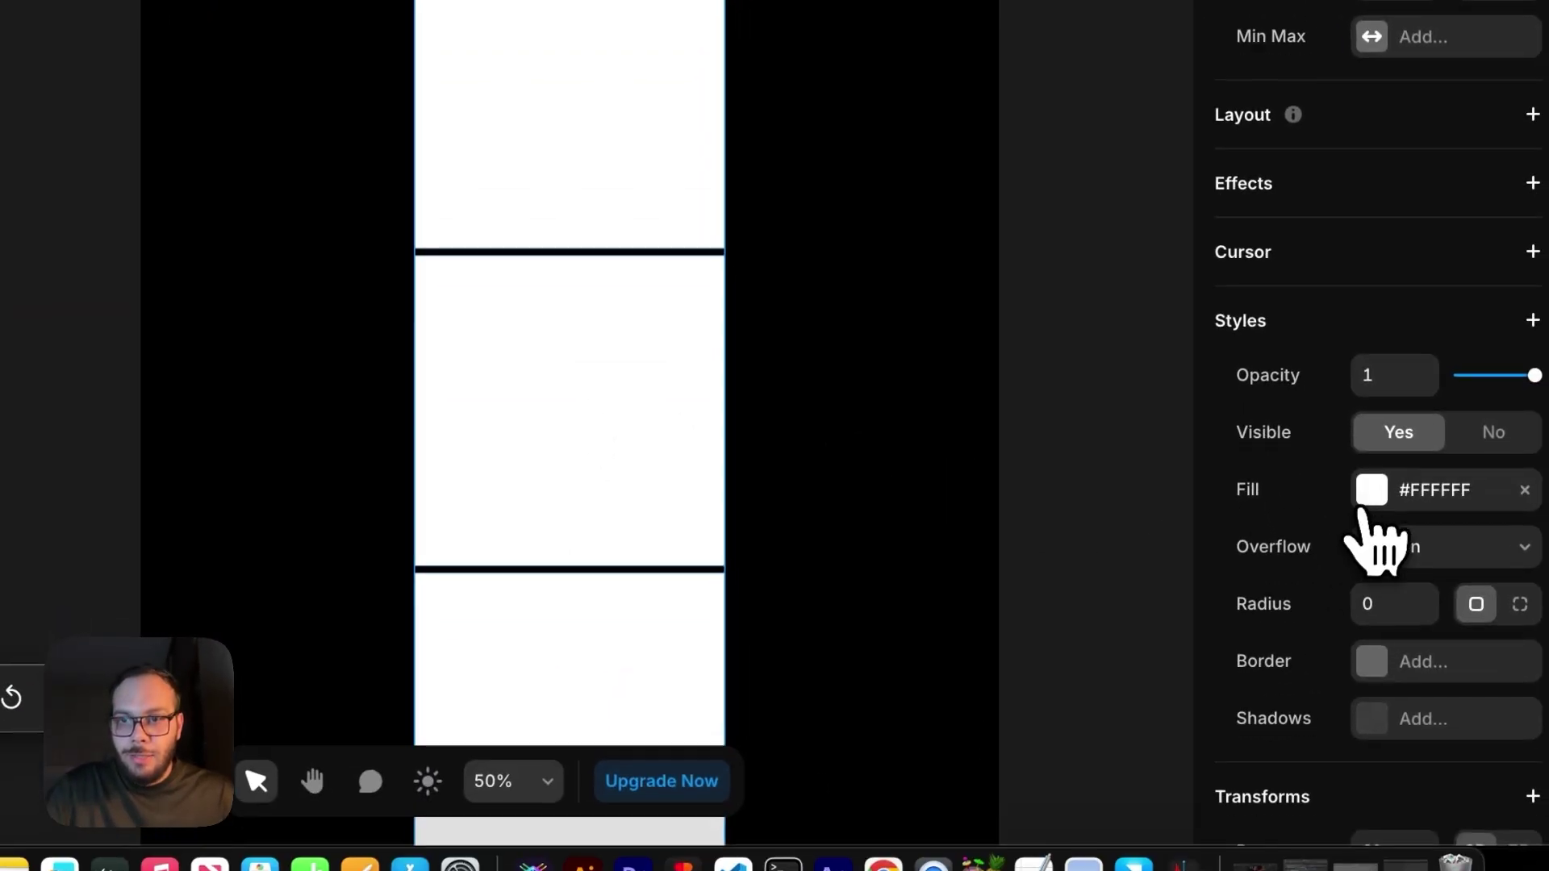
click(1366, 501)
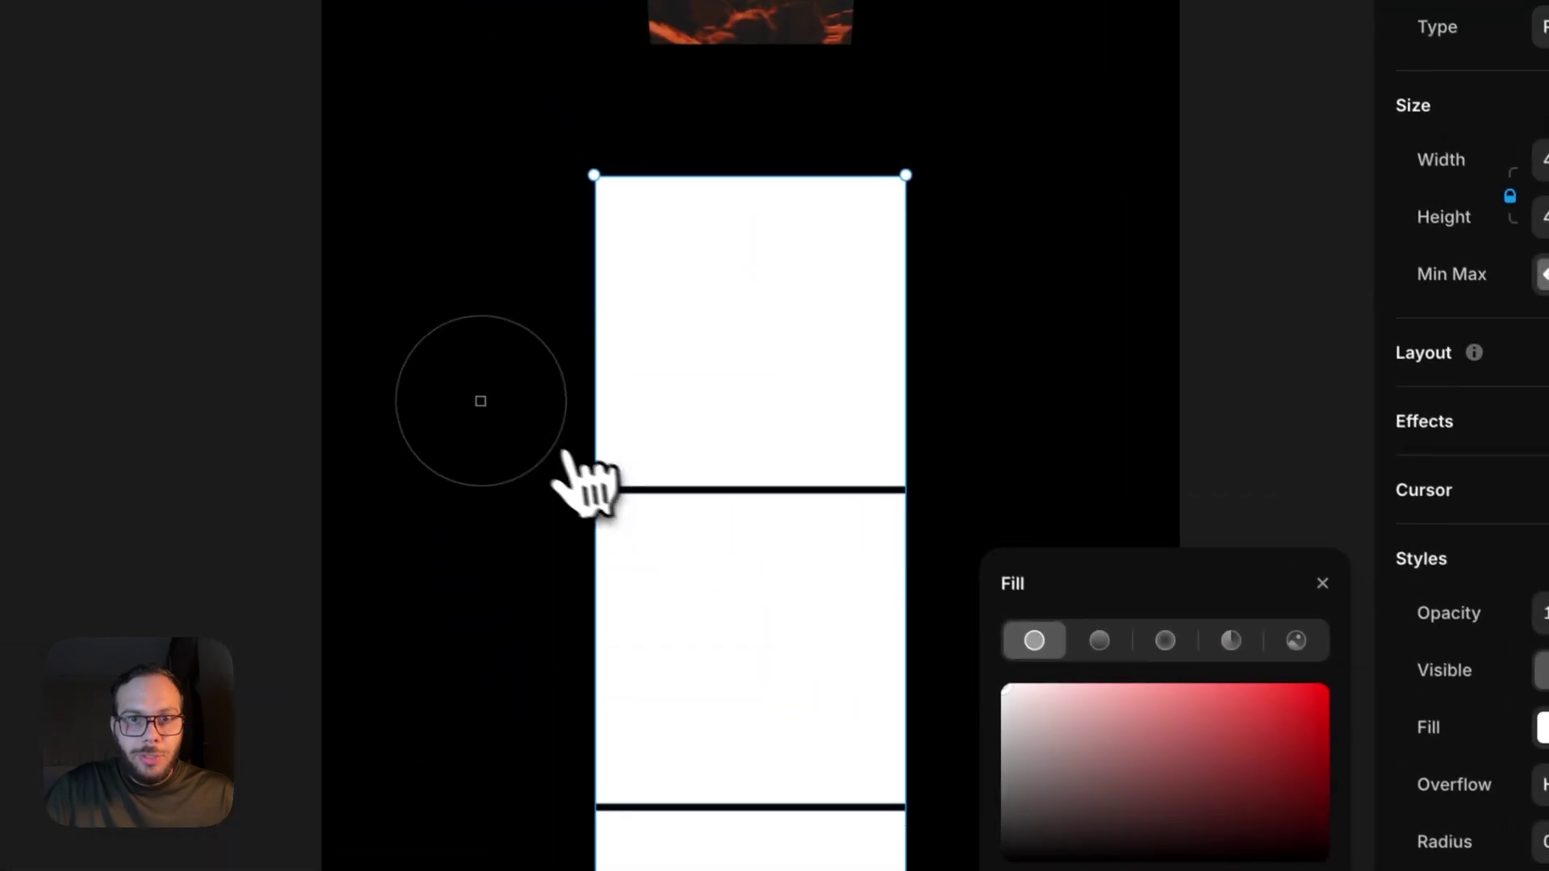
click(481, 401)
key(space)
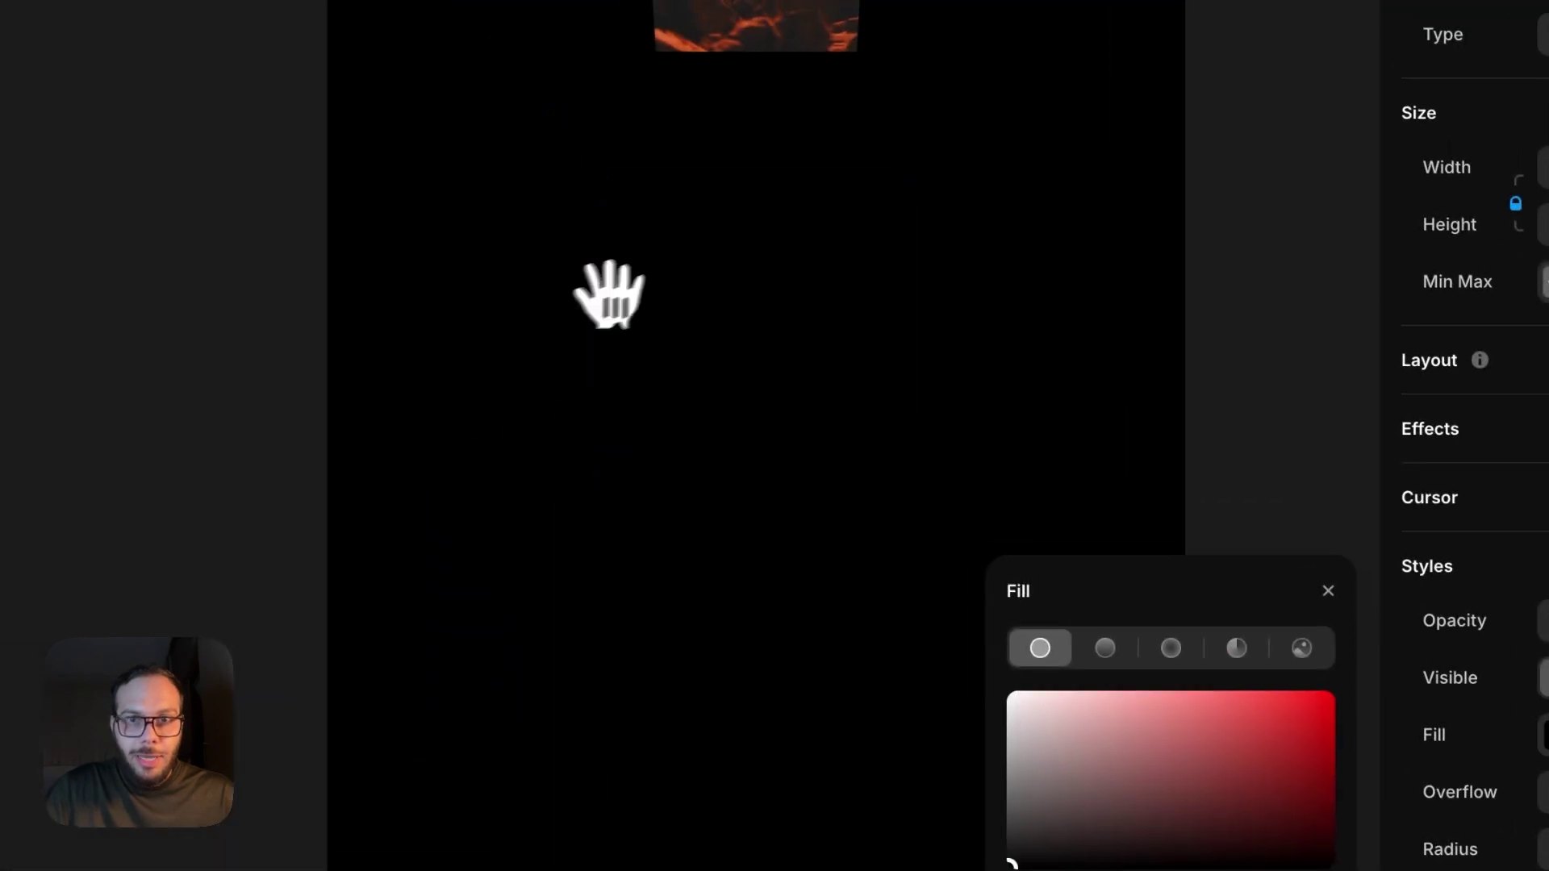
drag(798, 206, 744, 610)
click(1163, 340)
key(space)
drag(760, 339, 799, 408)
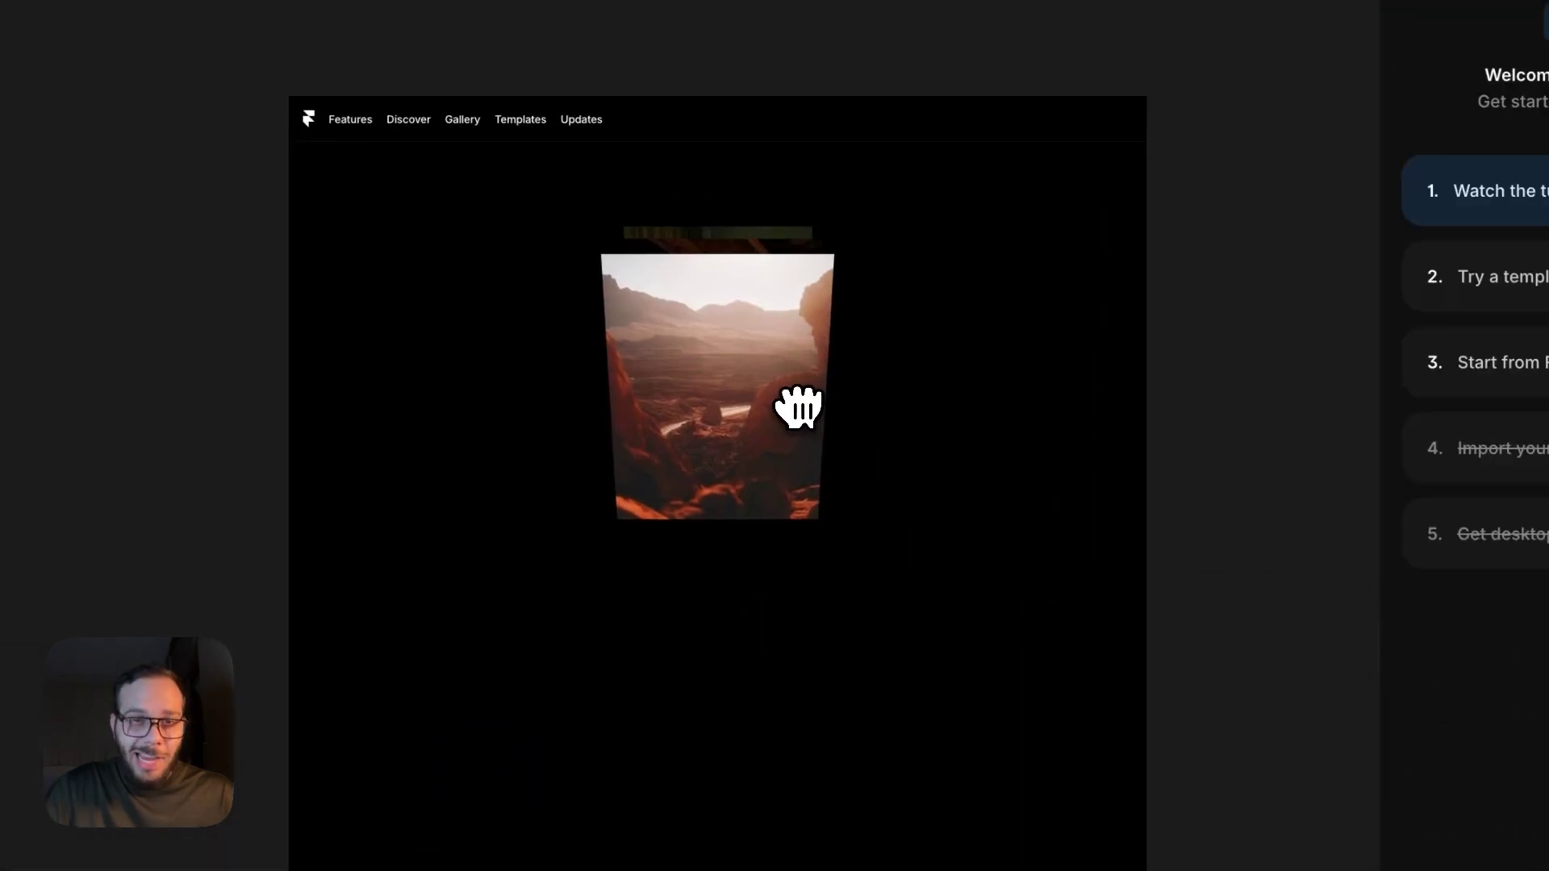
Add a scroll section named 1 to the first black frame directly below the Stack.
click(673, 355)
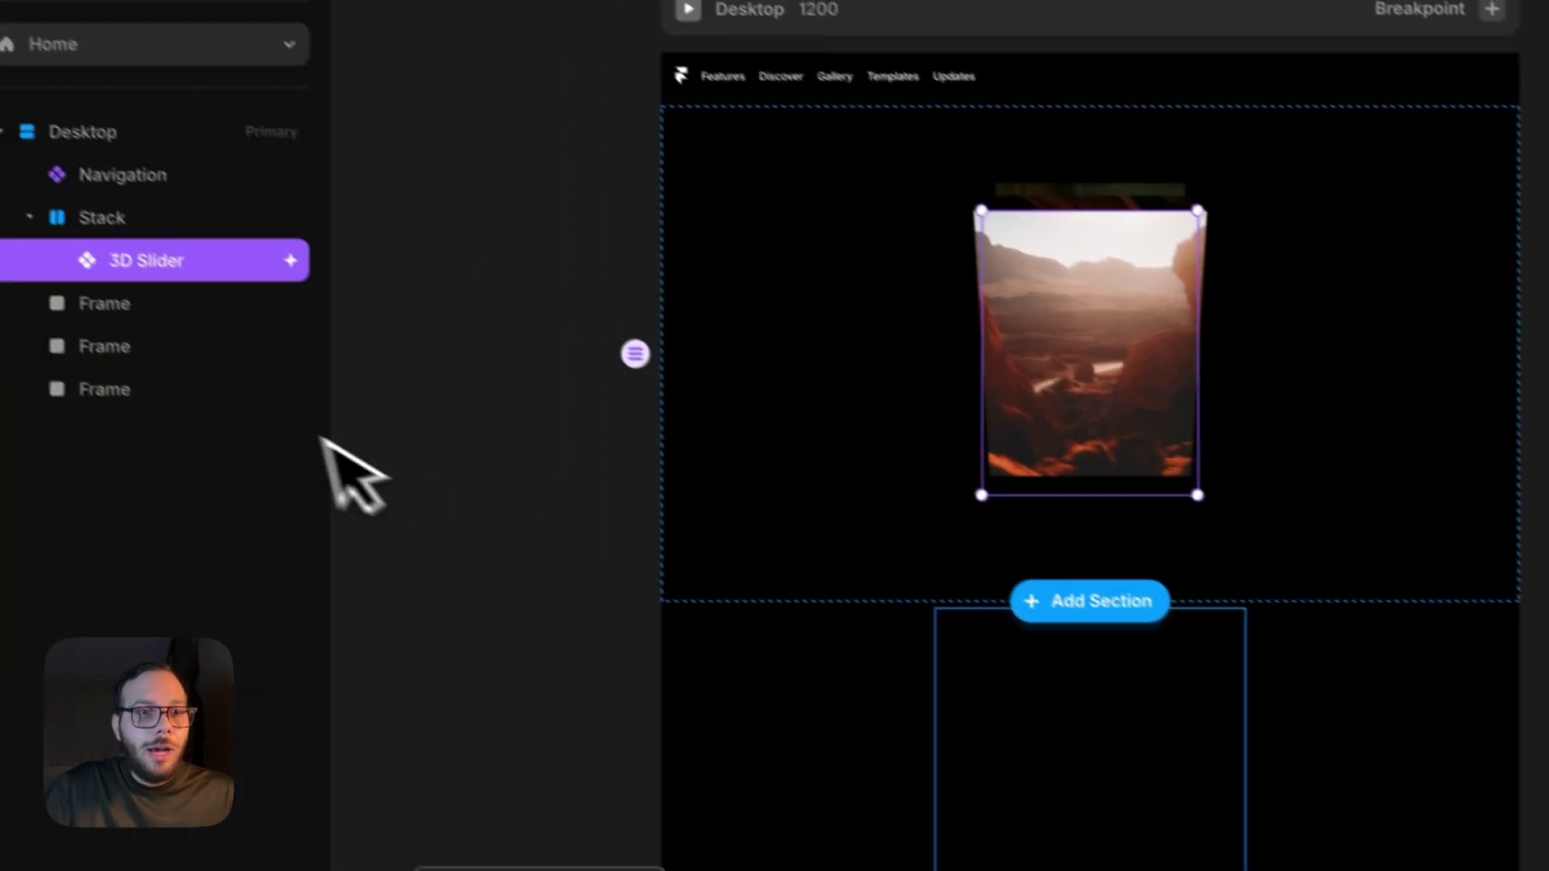
click(91, 313)
shift+click(128, 403)
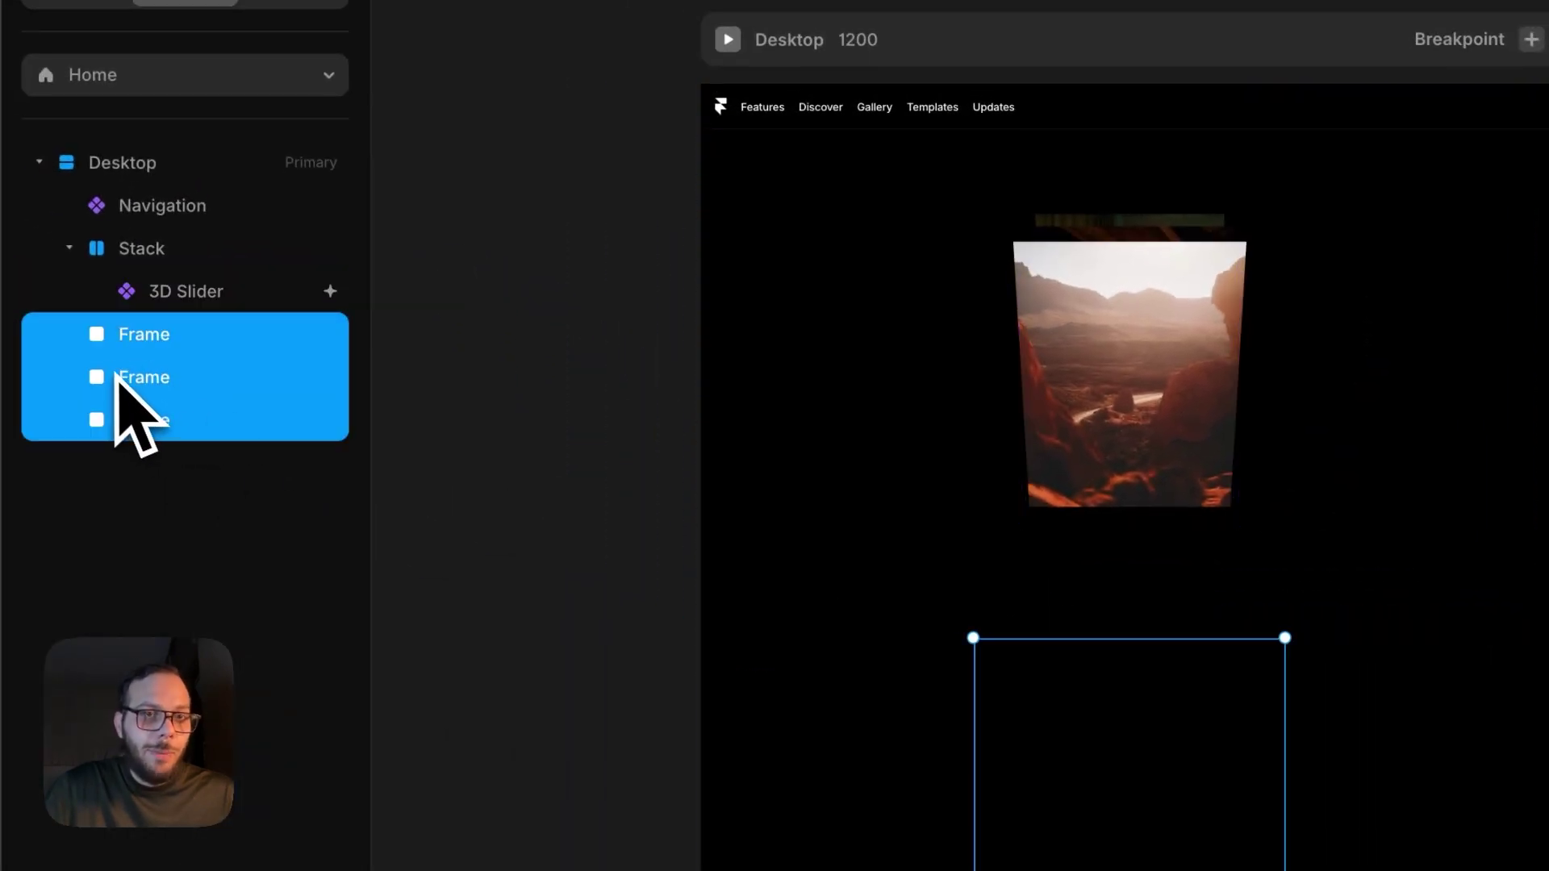
click(142, 352)
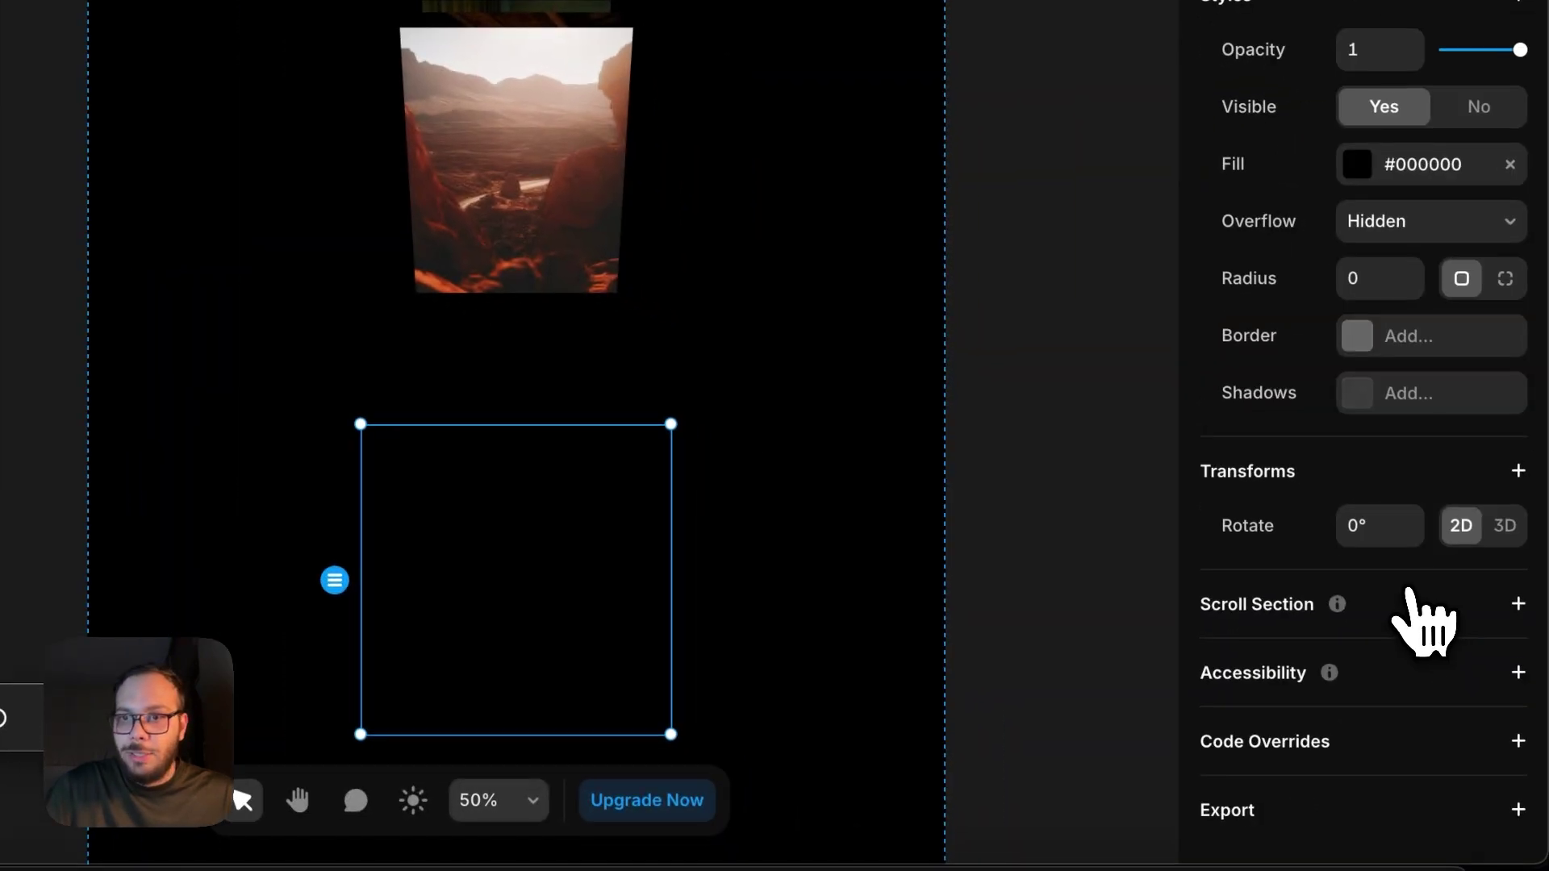
click(1387, 614)
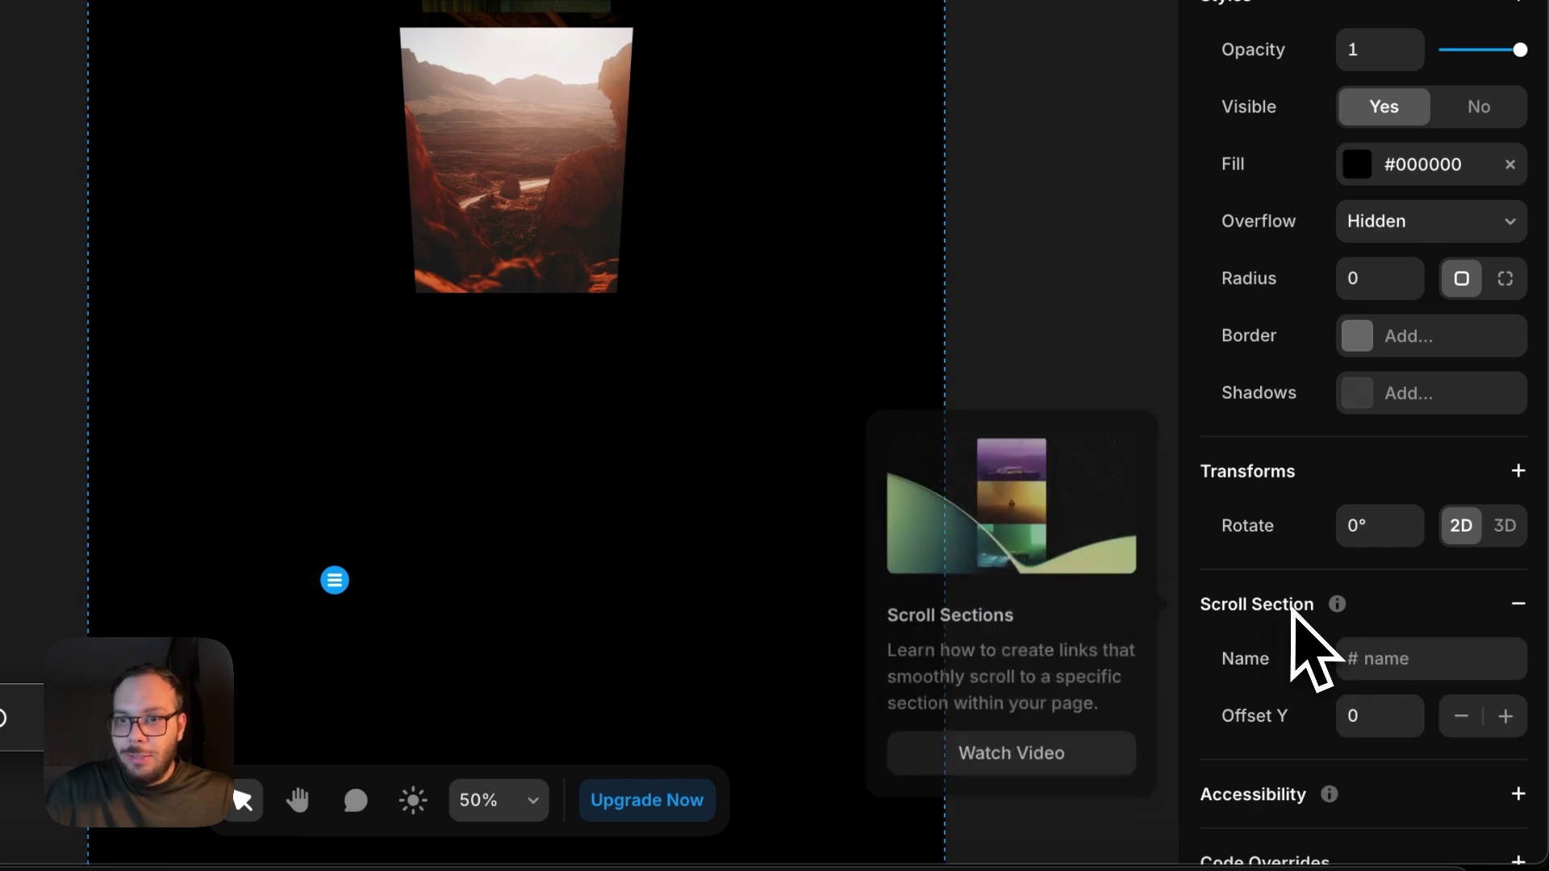
click(1414, 659)
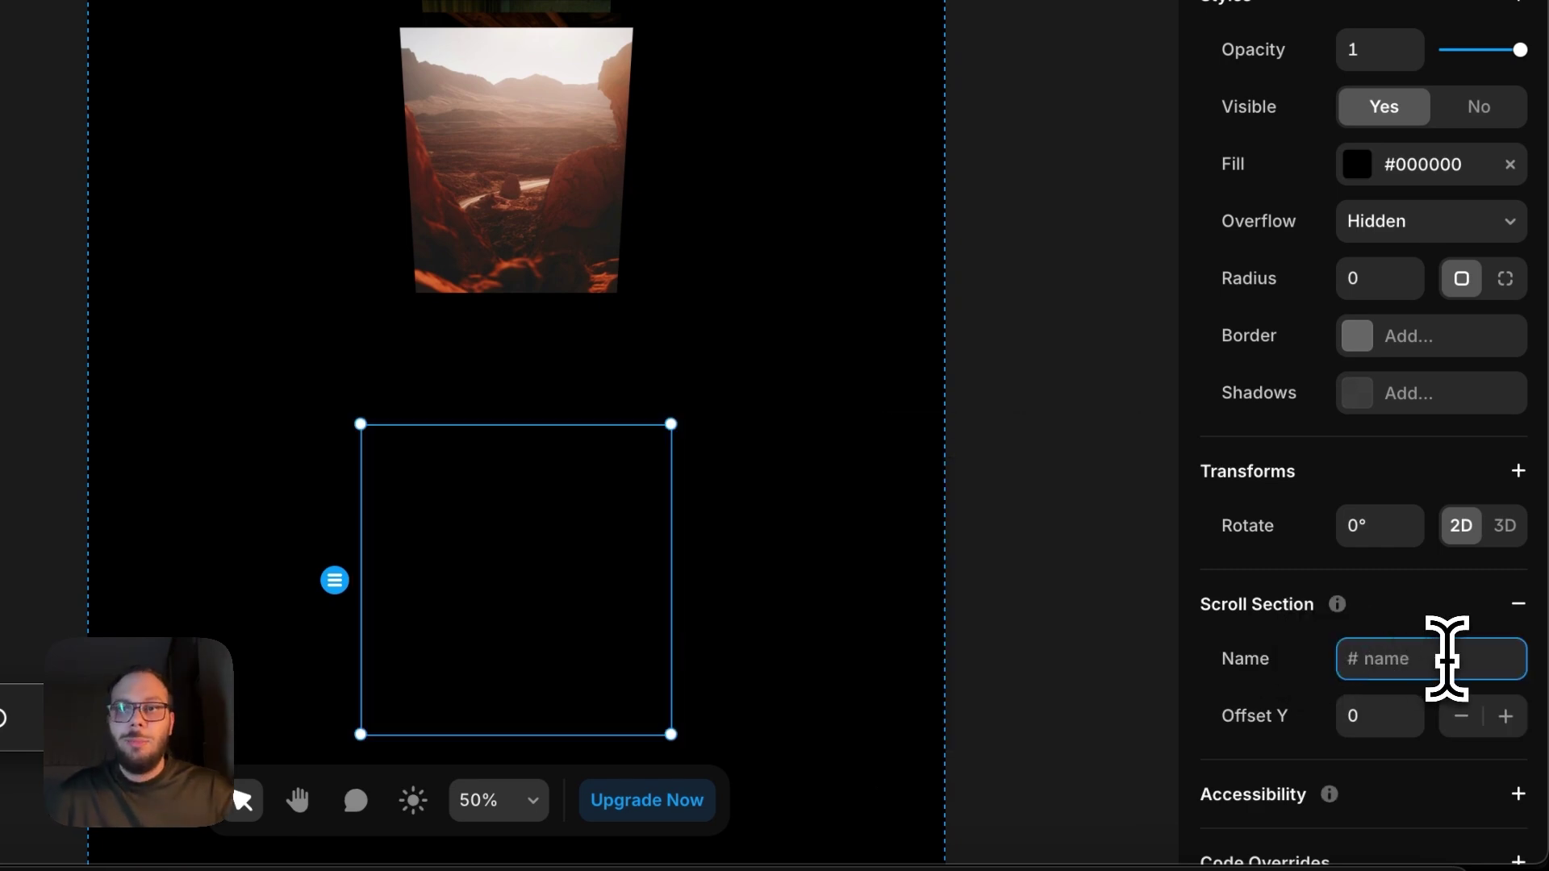
text(1)
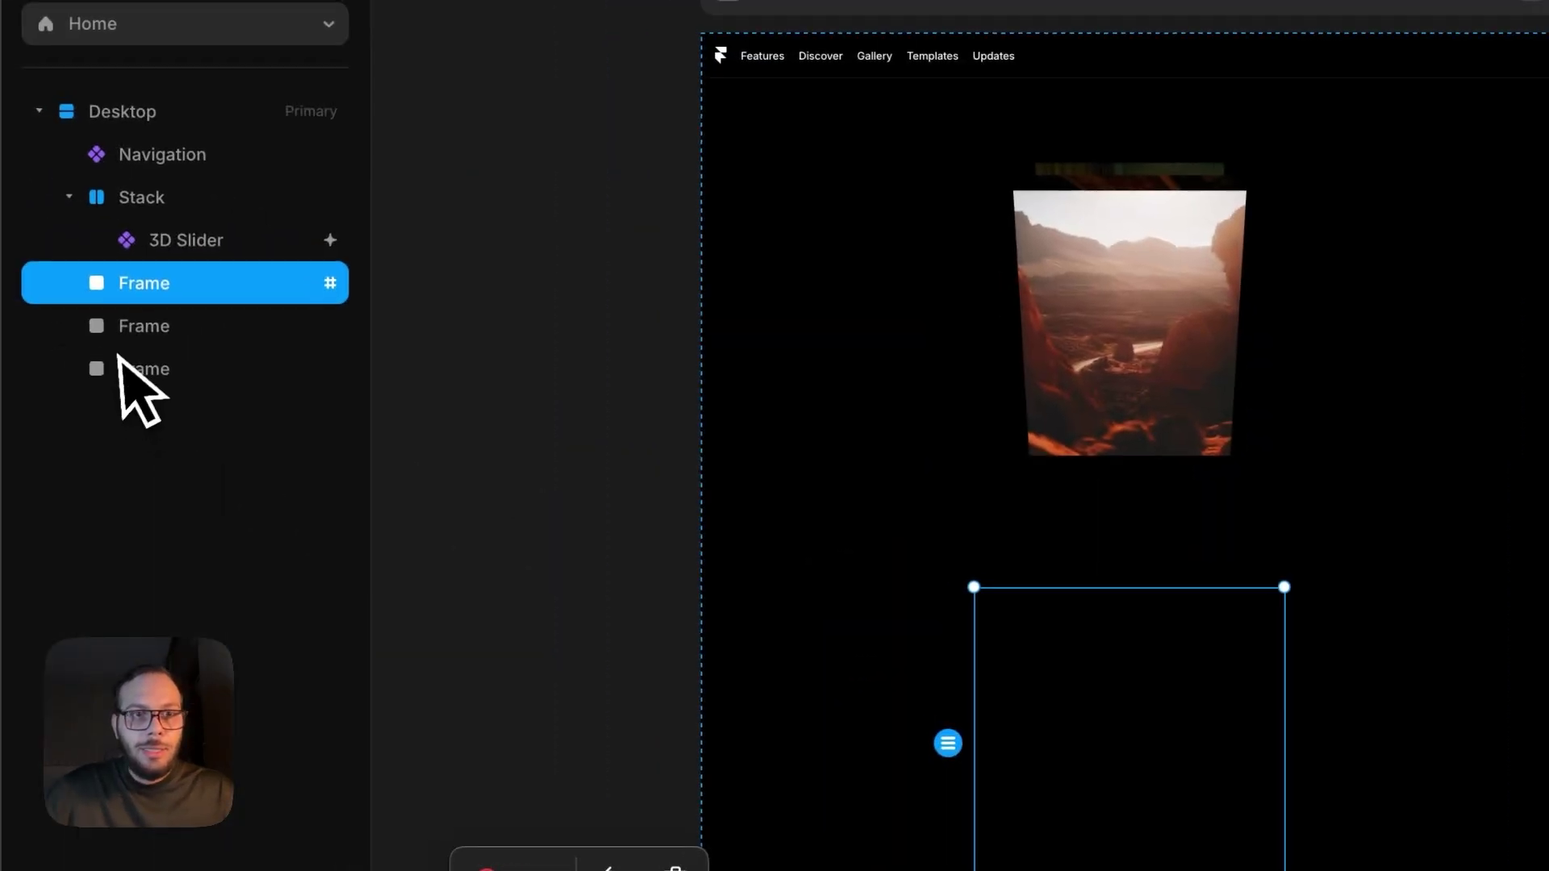
Add a scroll section named 2 to the second frame below the Stack.
click(139, 327)
scroll(1420, 565, down, 7)
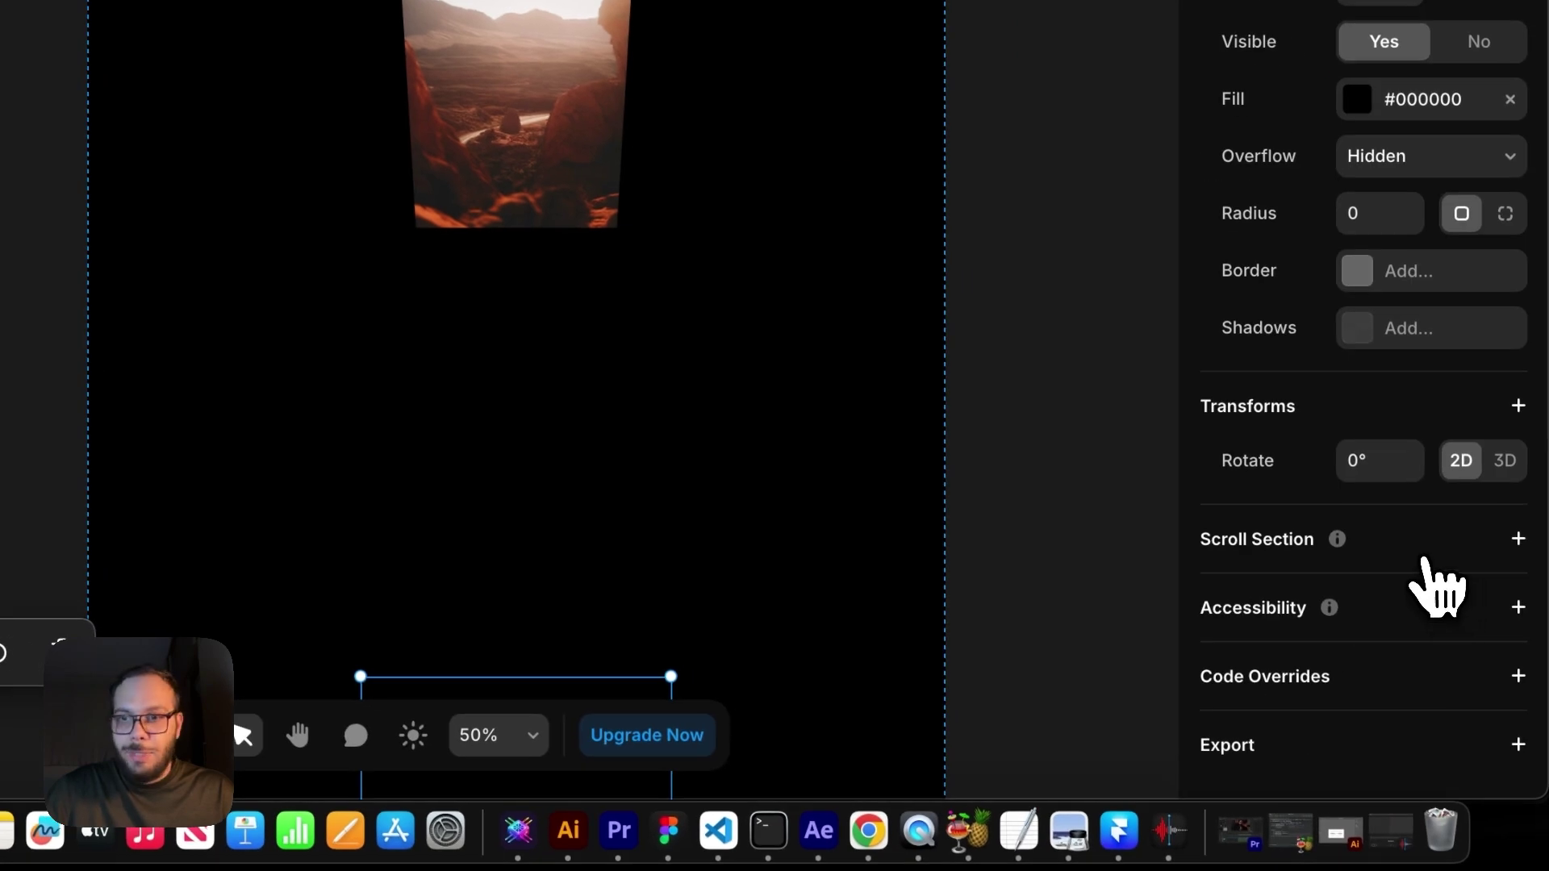
click(1424, 559)
click(1415, 595)
text(1)
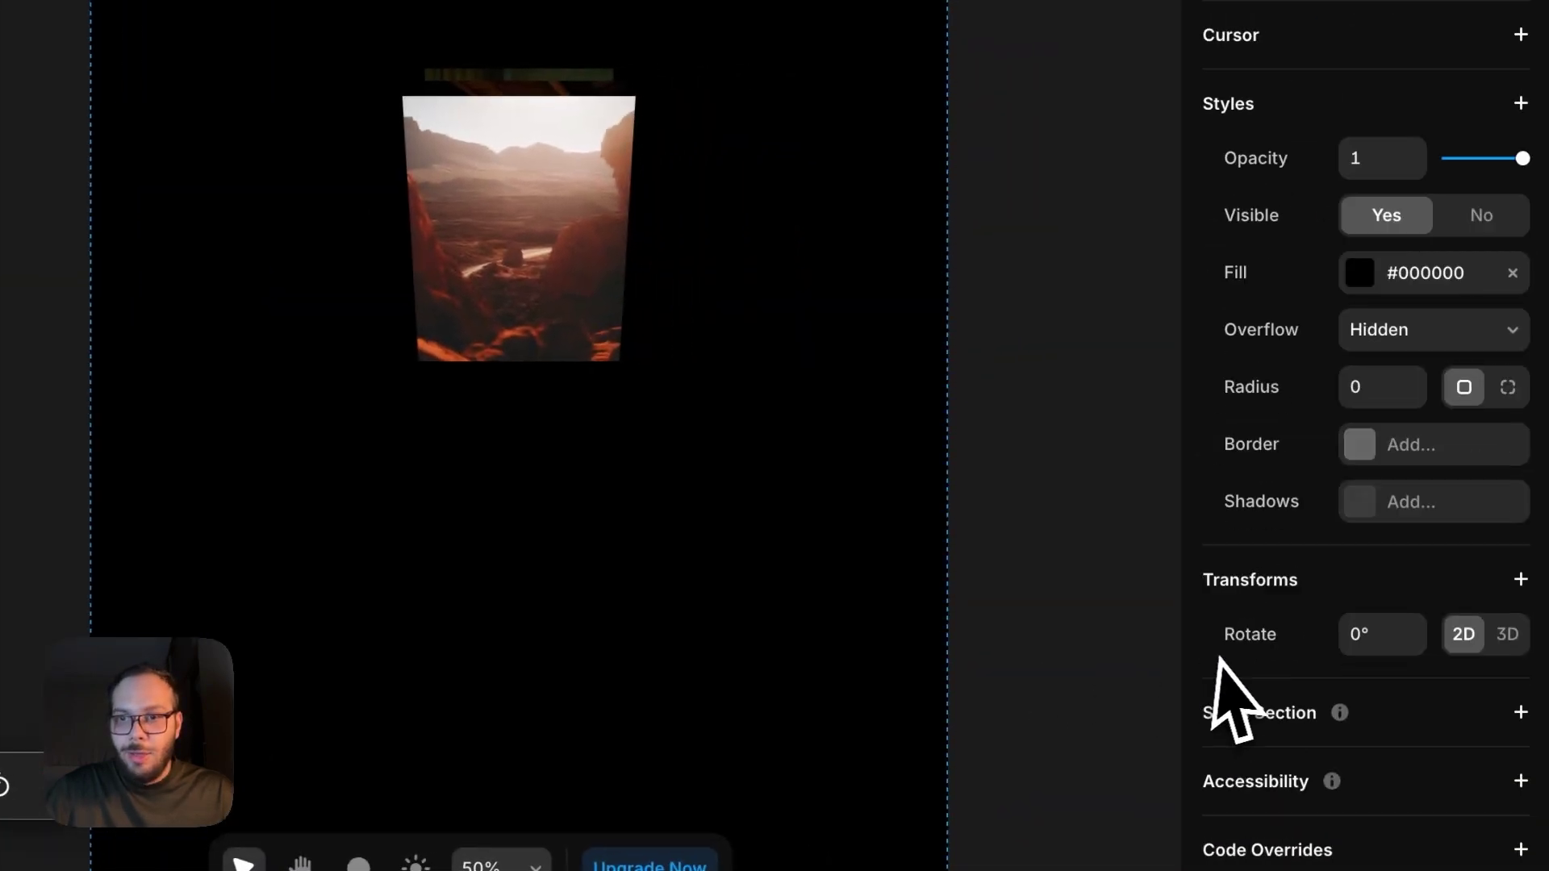
Add a scroll section named 3 to the last frame on the page.
scroll(1234, 640, down, 1)
click(1279, 672)
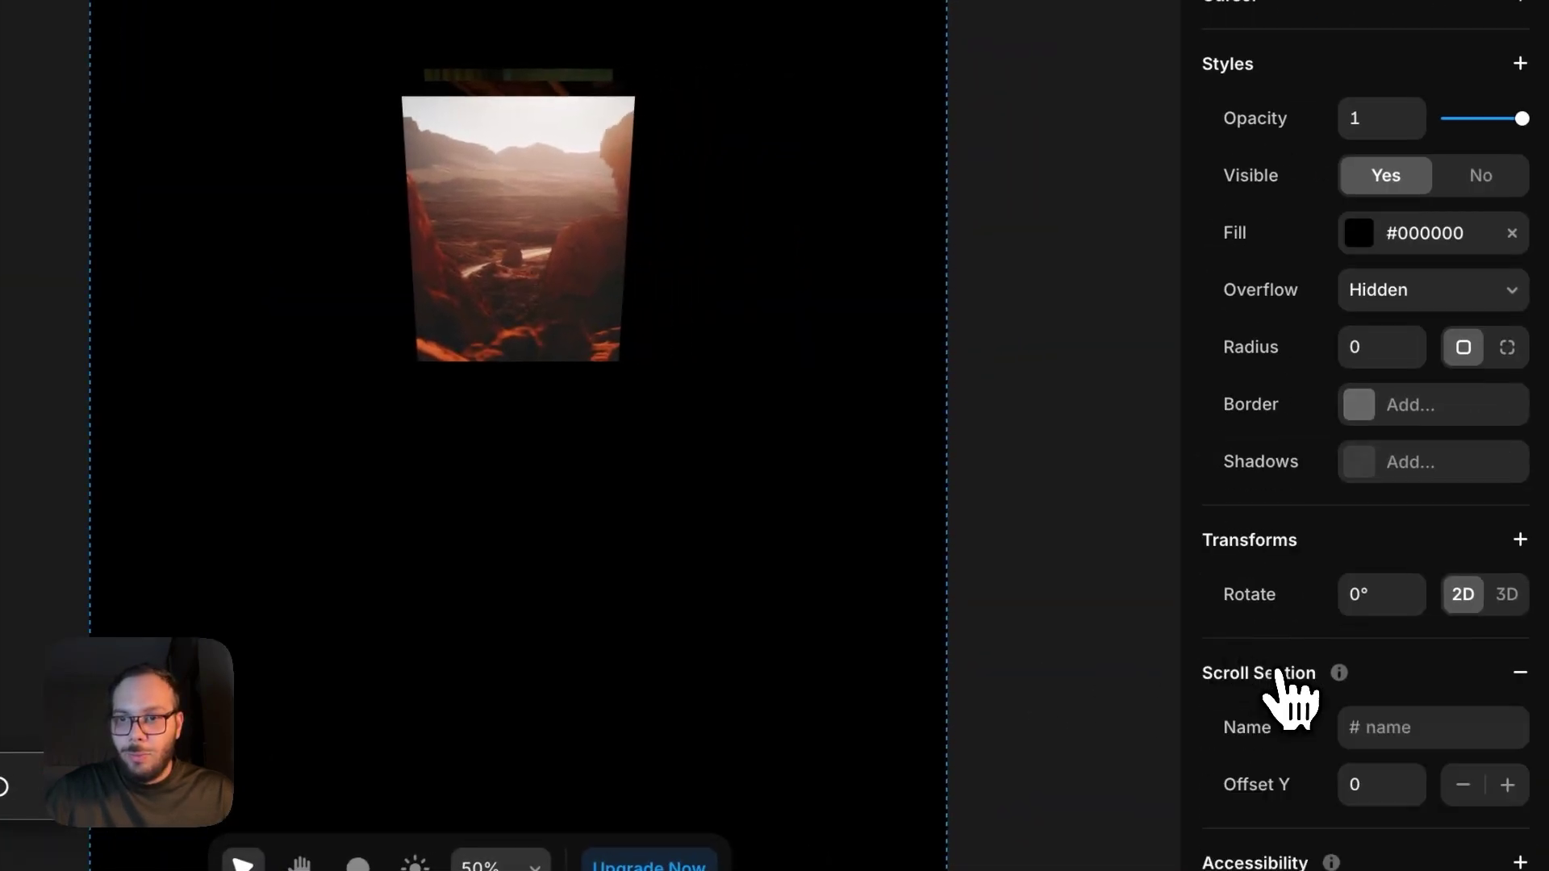
click(1389, 726)
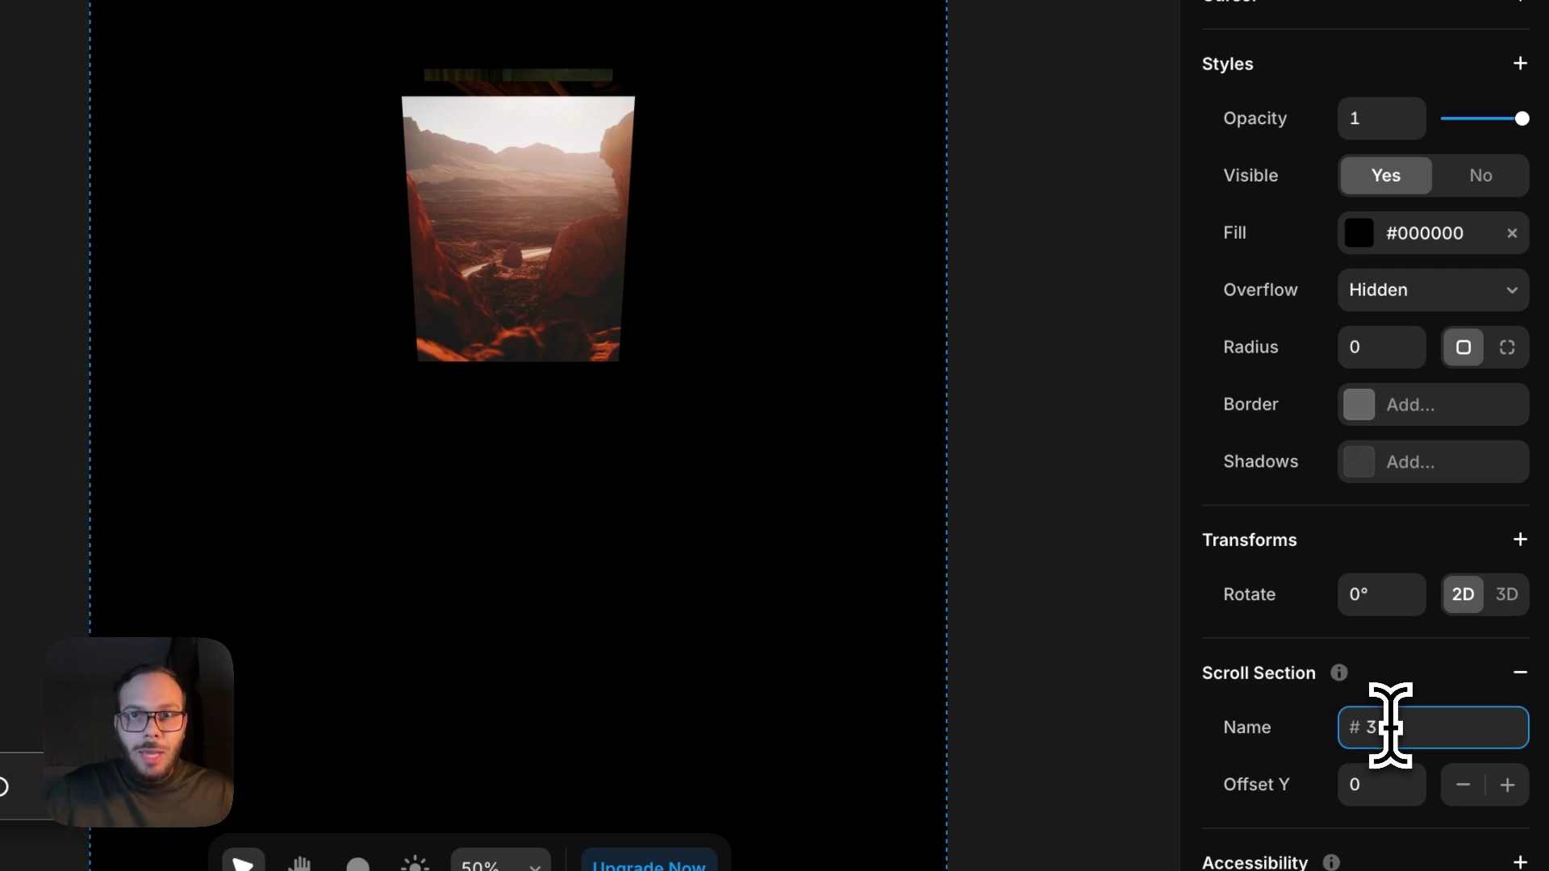
Set the 3D Slider's scroll variant effect to trigger on Section in View at the viewport centre, using section #1.
click(477, 226)
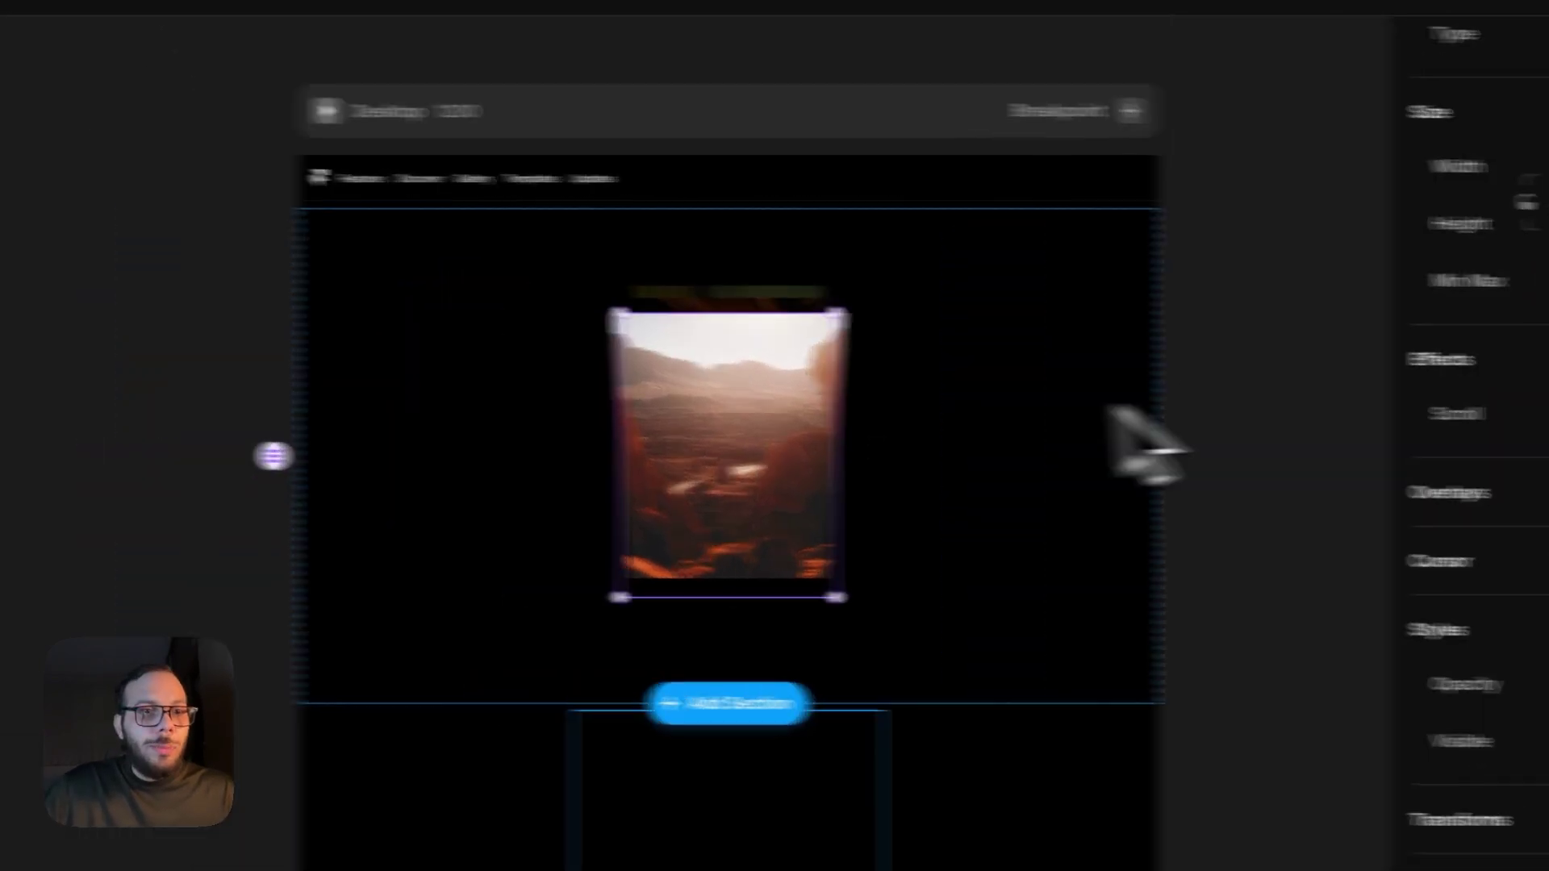
click(1372, 314)
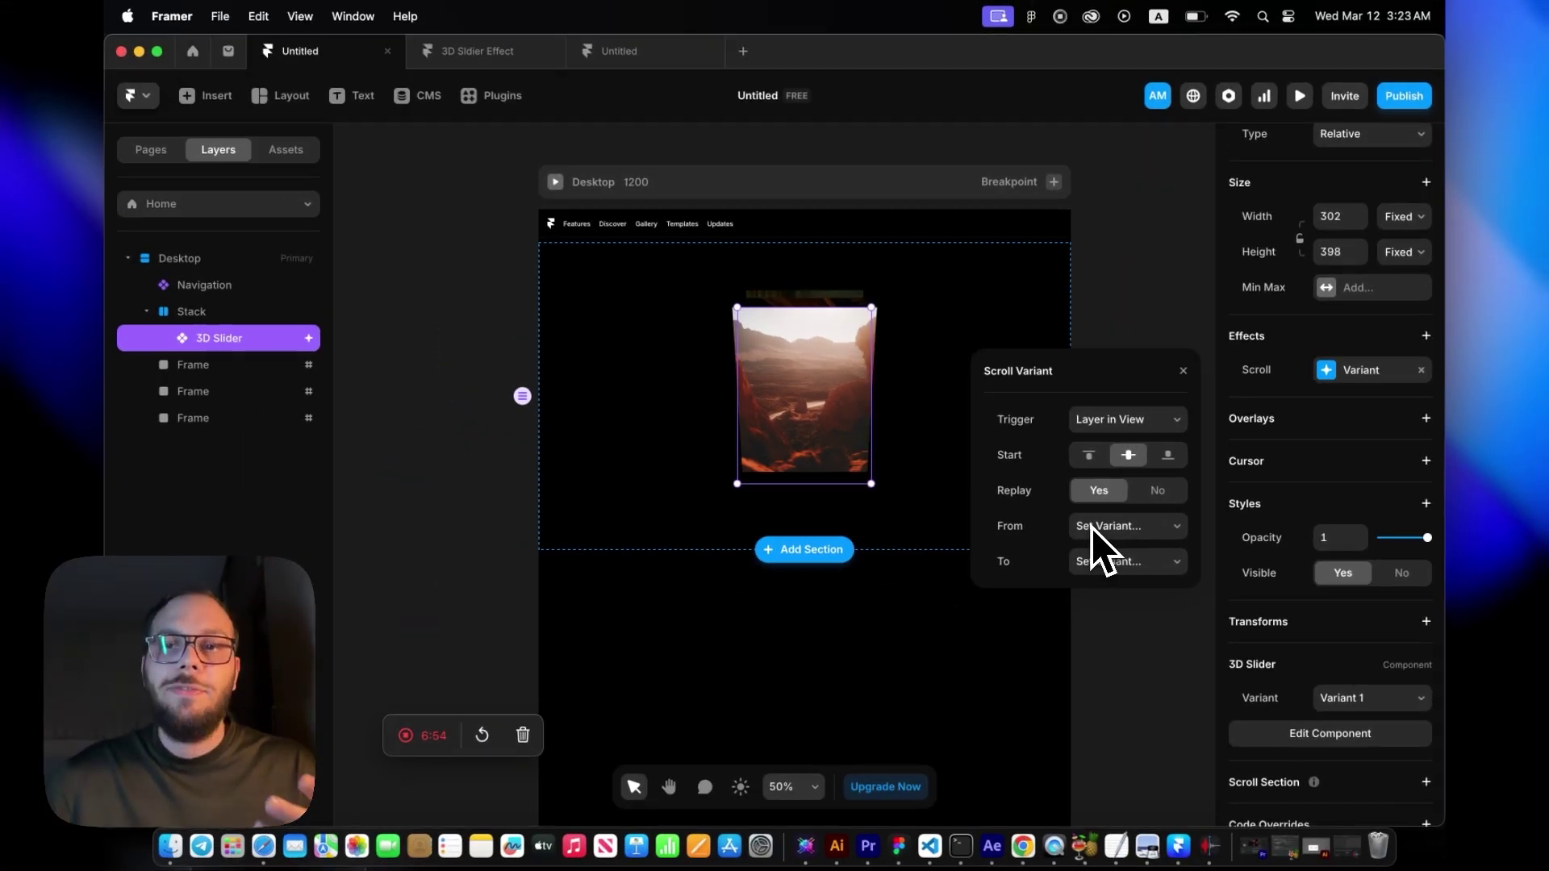
click(1130, 420)
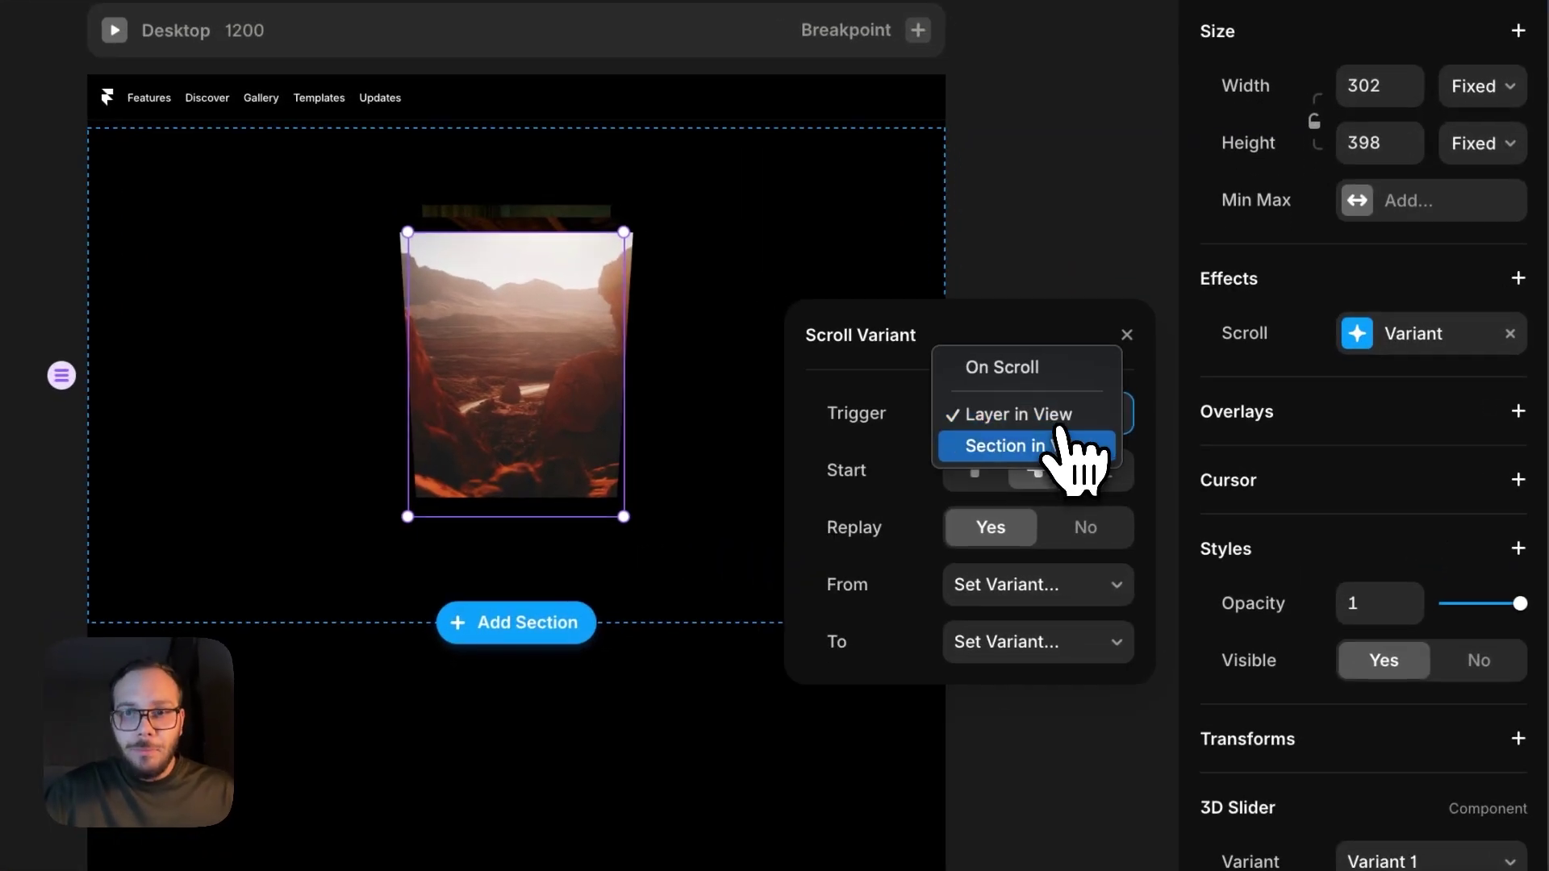
click(1057, 446)
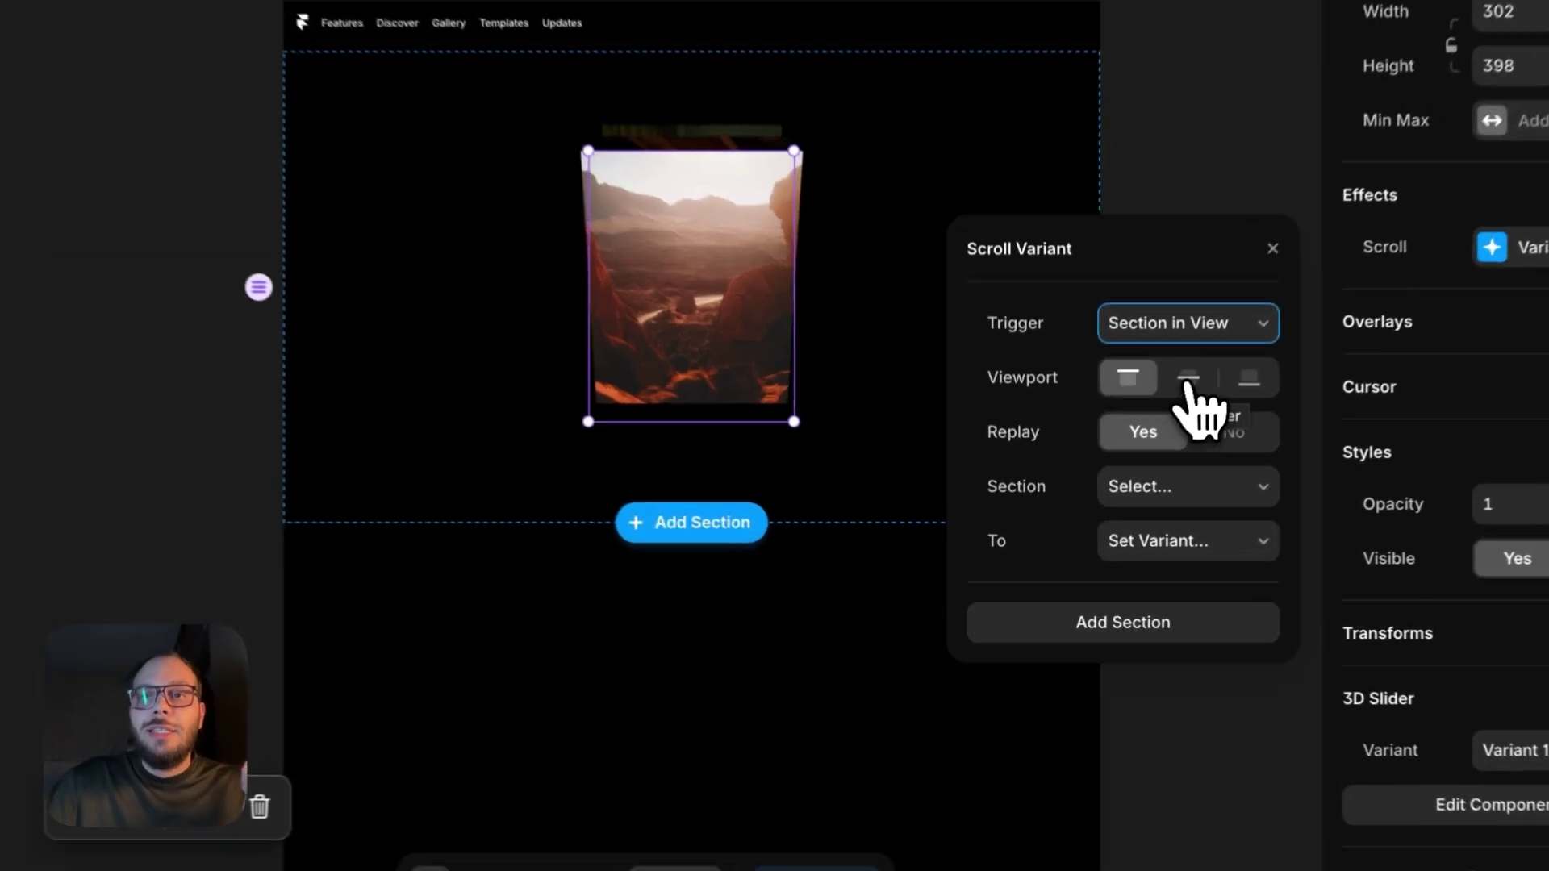
click(1129, 457)
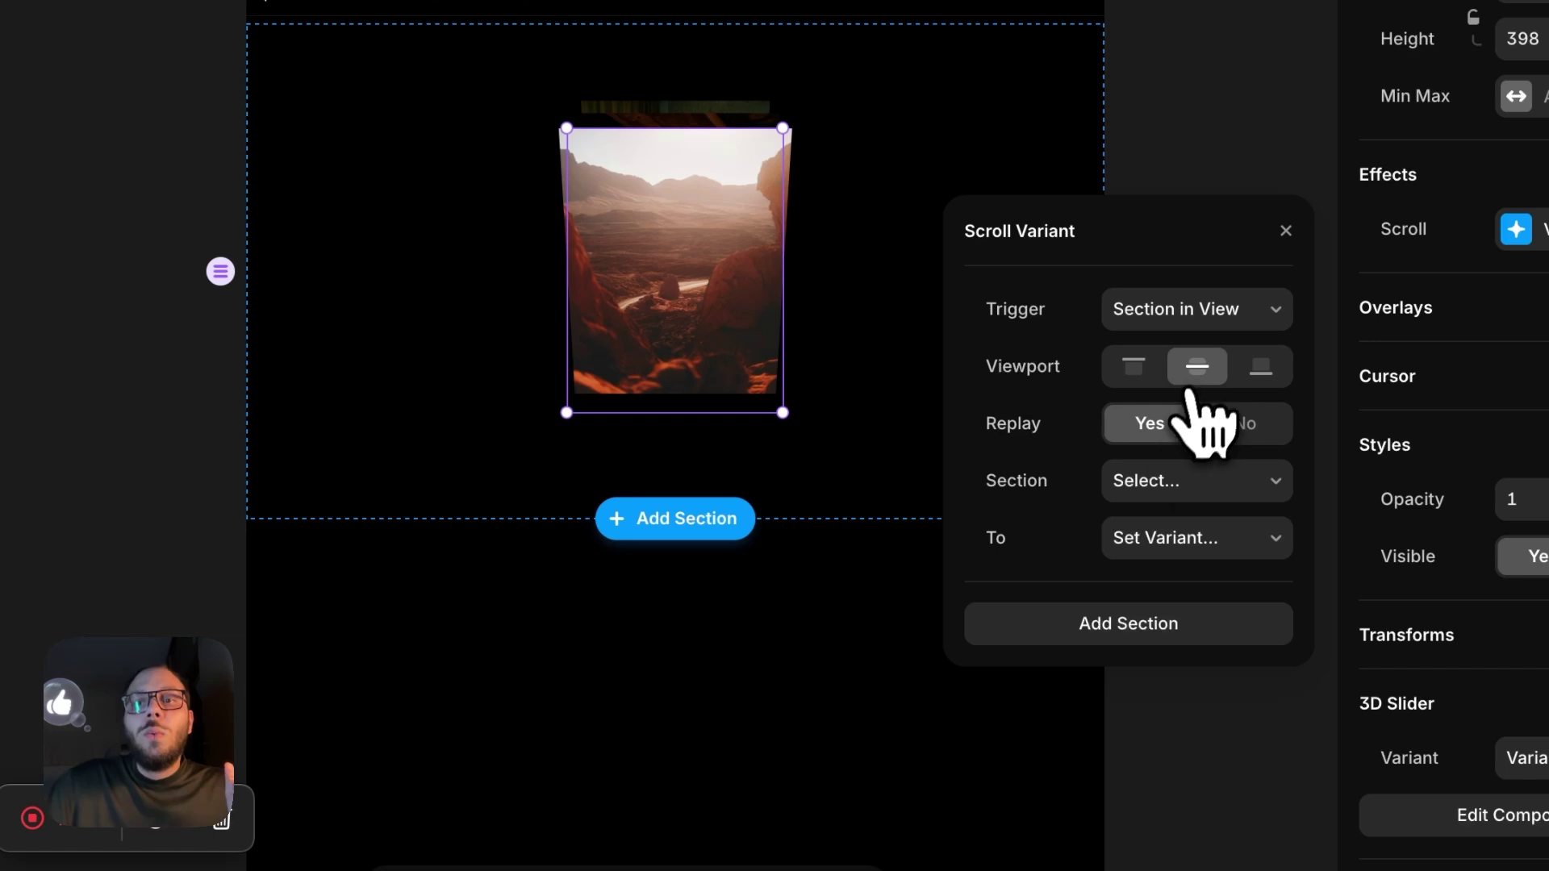
click(1162, 482)
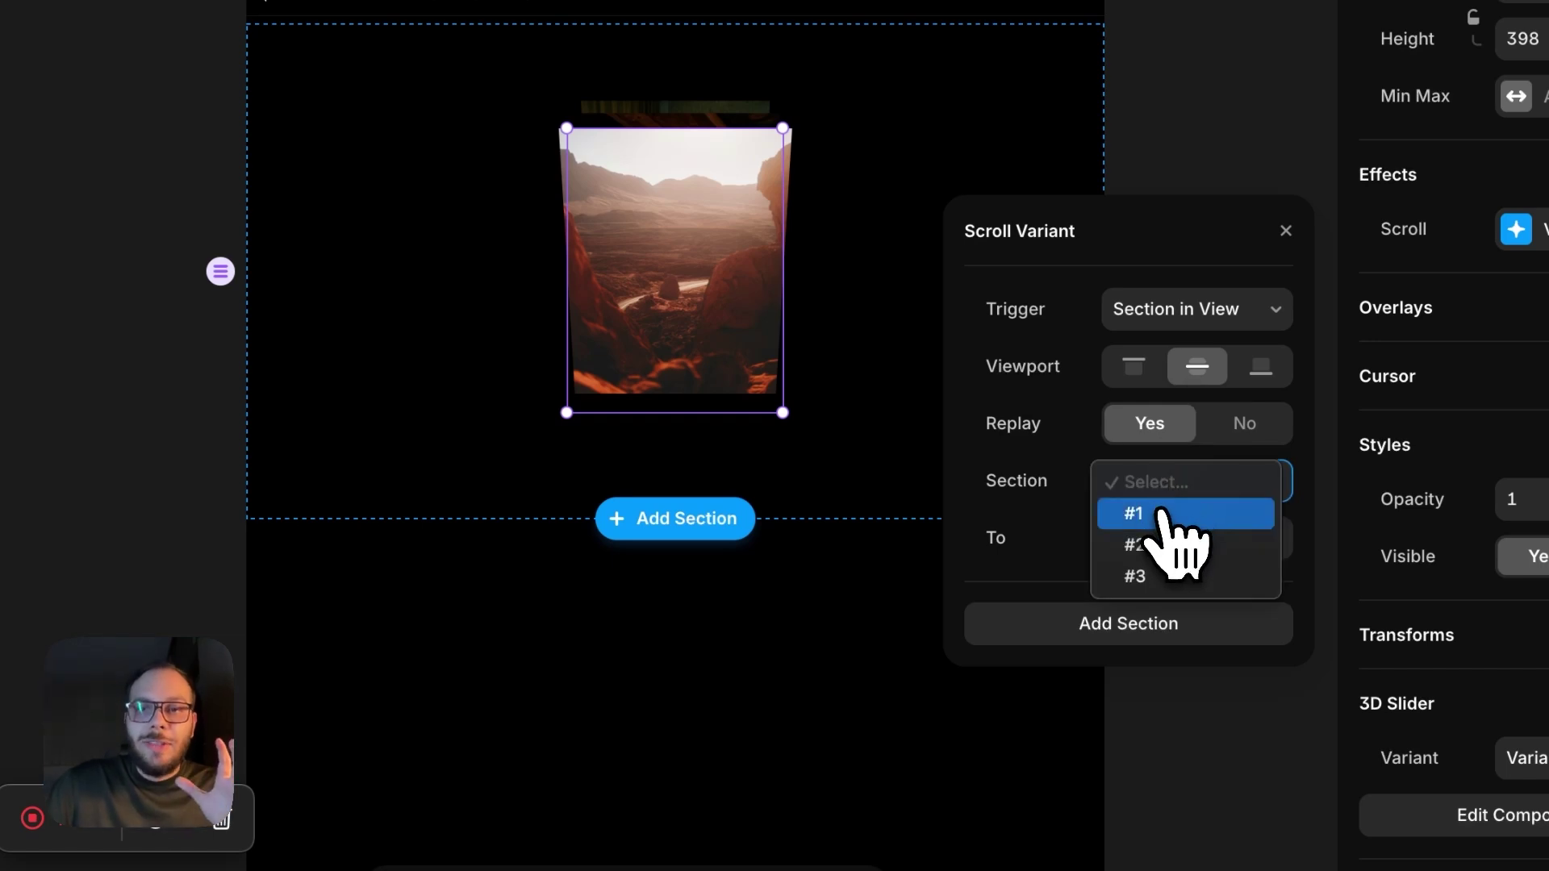
click(1138, 516)
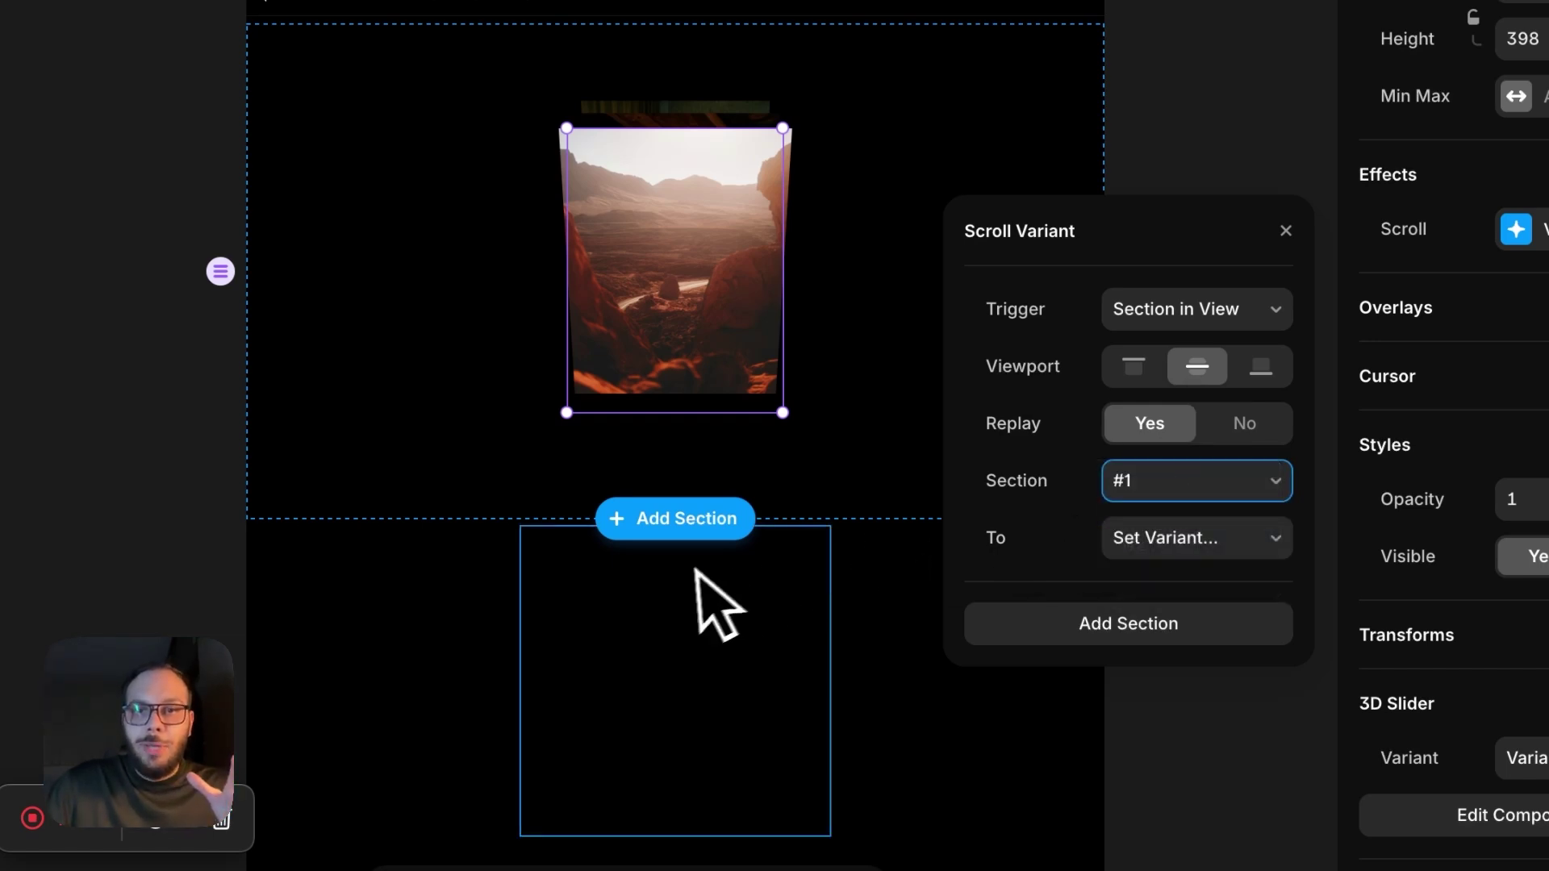
Check the scroll section names of the three black frames in order down the page.
click(708, 582)
scroll(678, 658, down, 3)
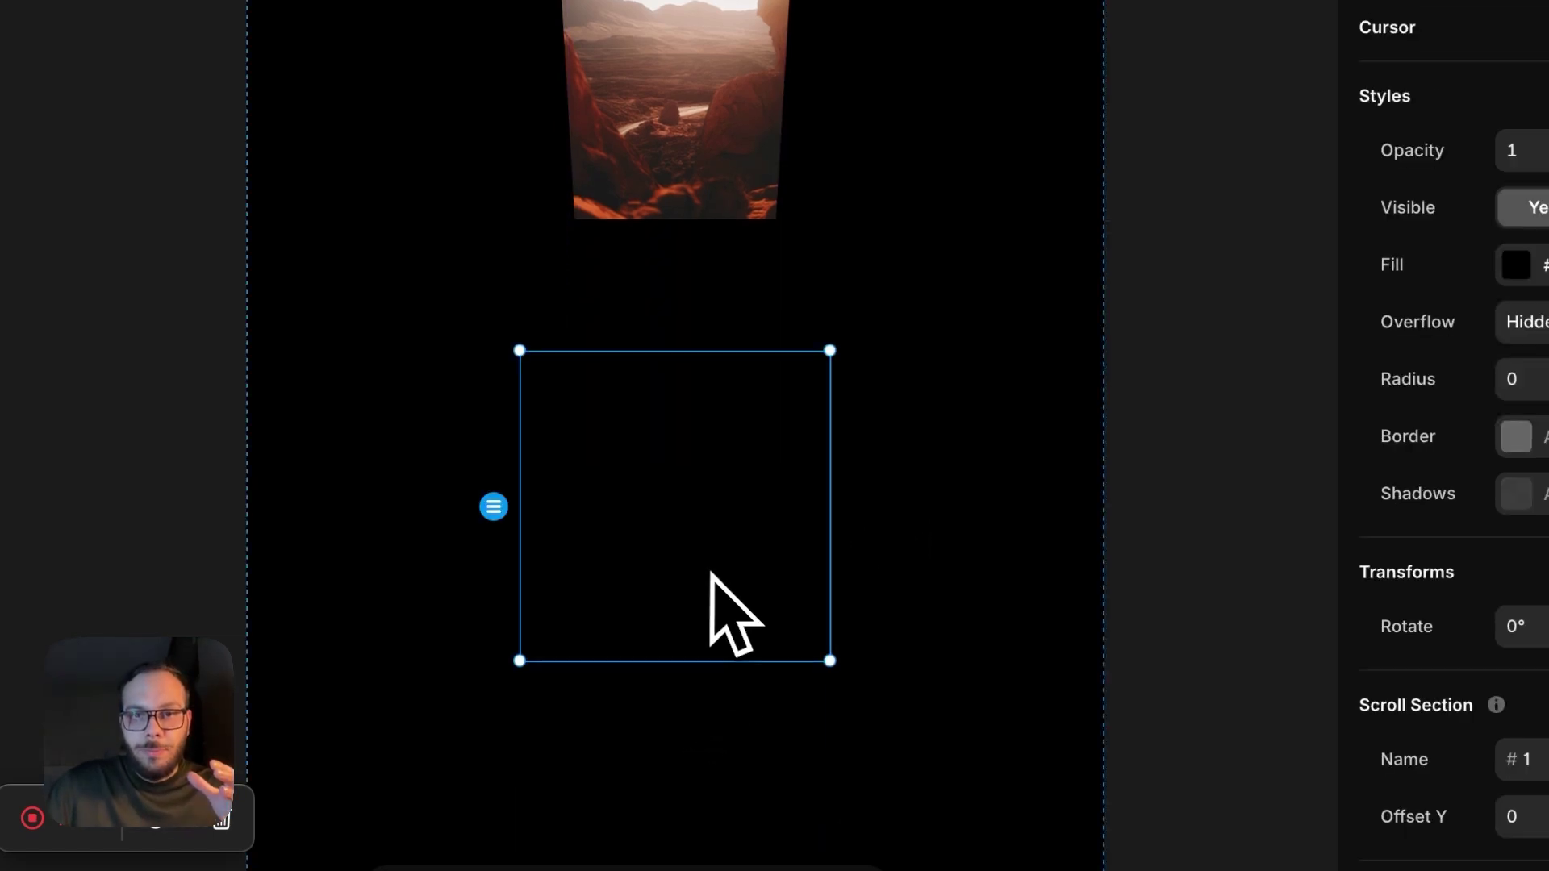
scroll(679, 514, down, 3)
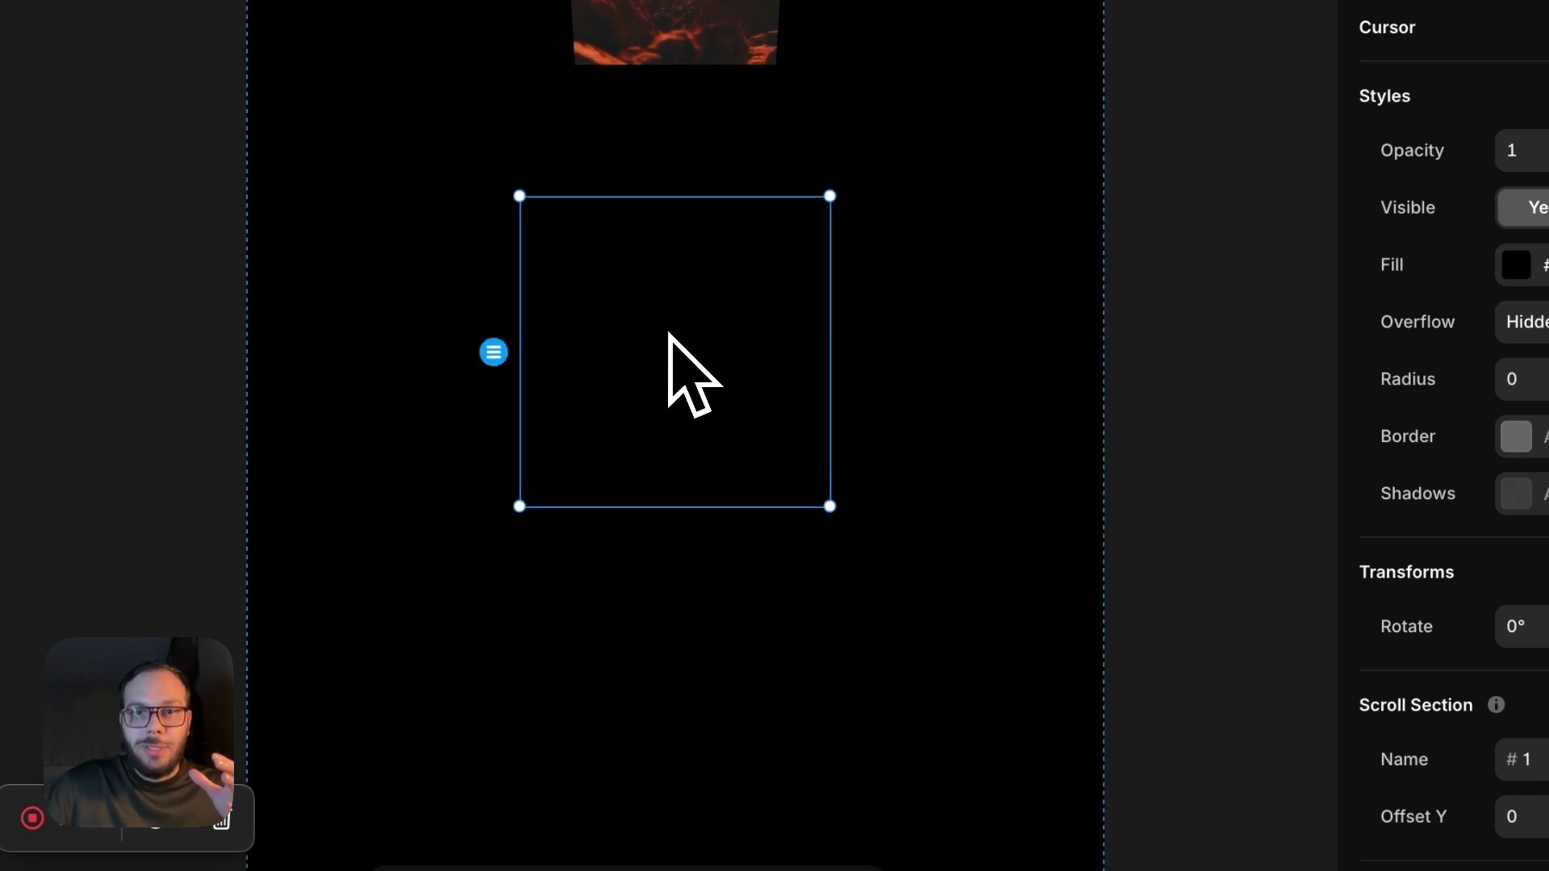
click(702, 589)
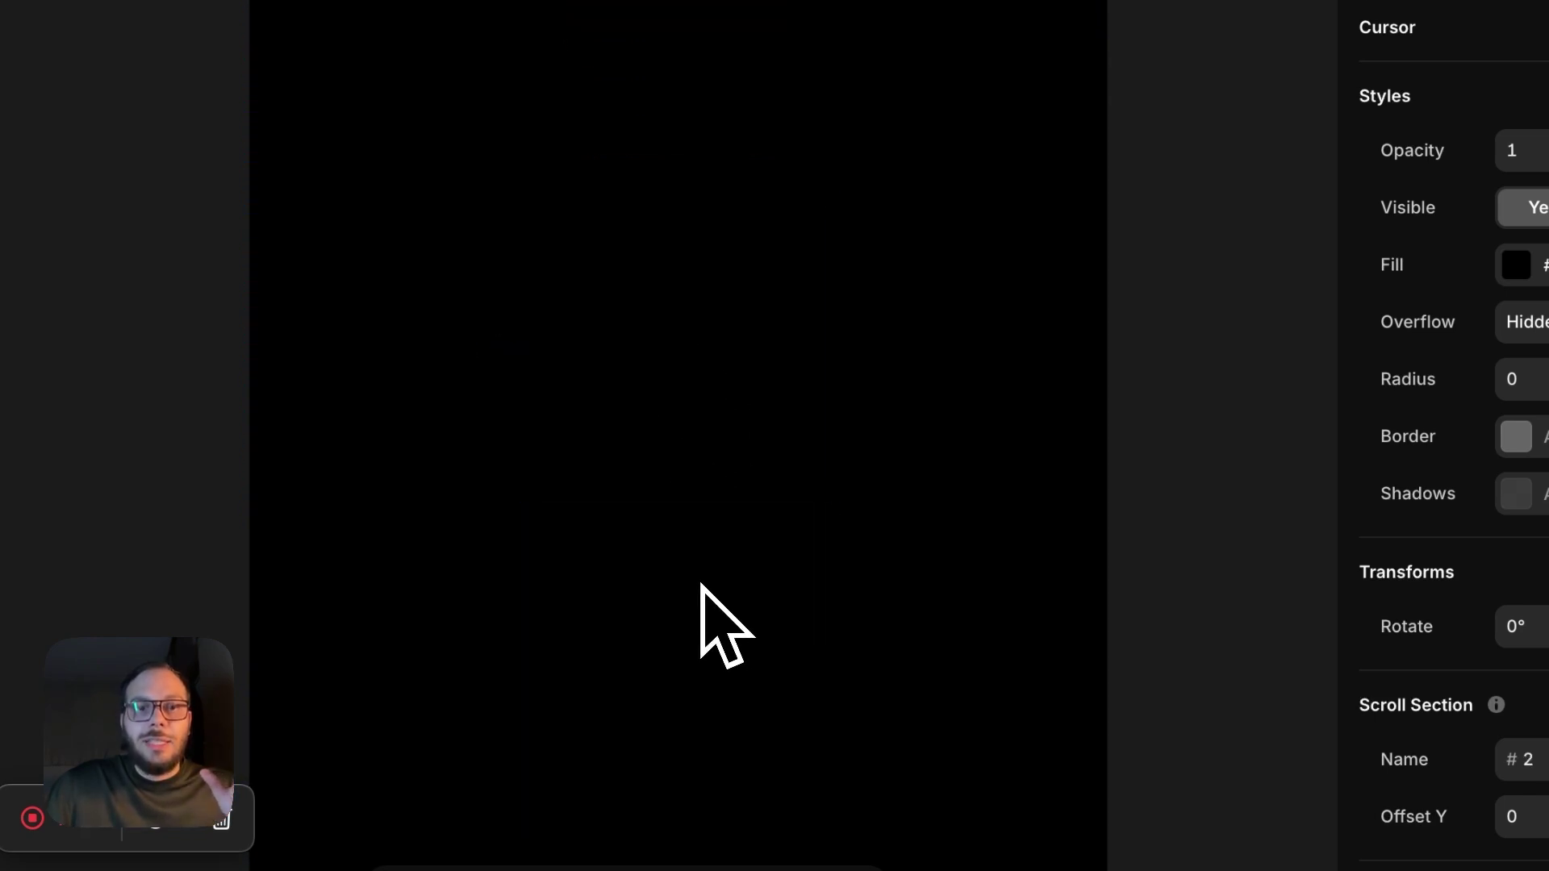
click(737, 741)
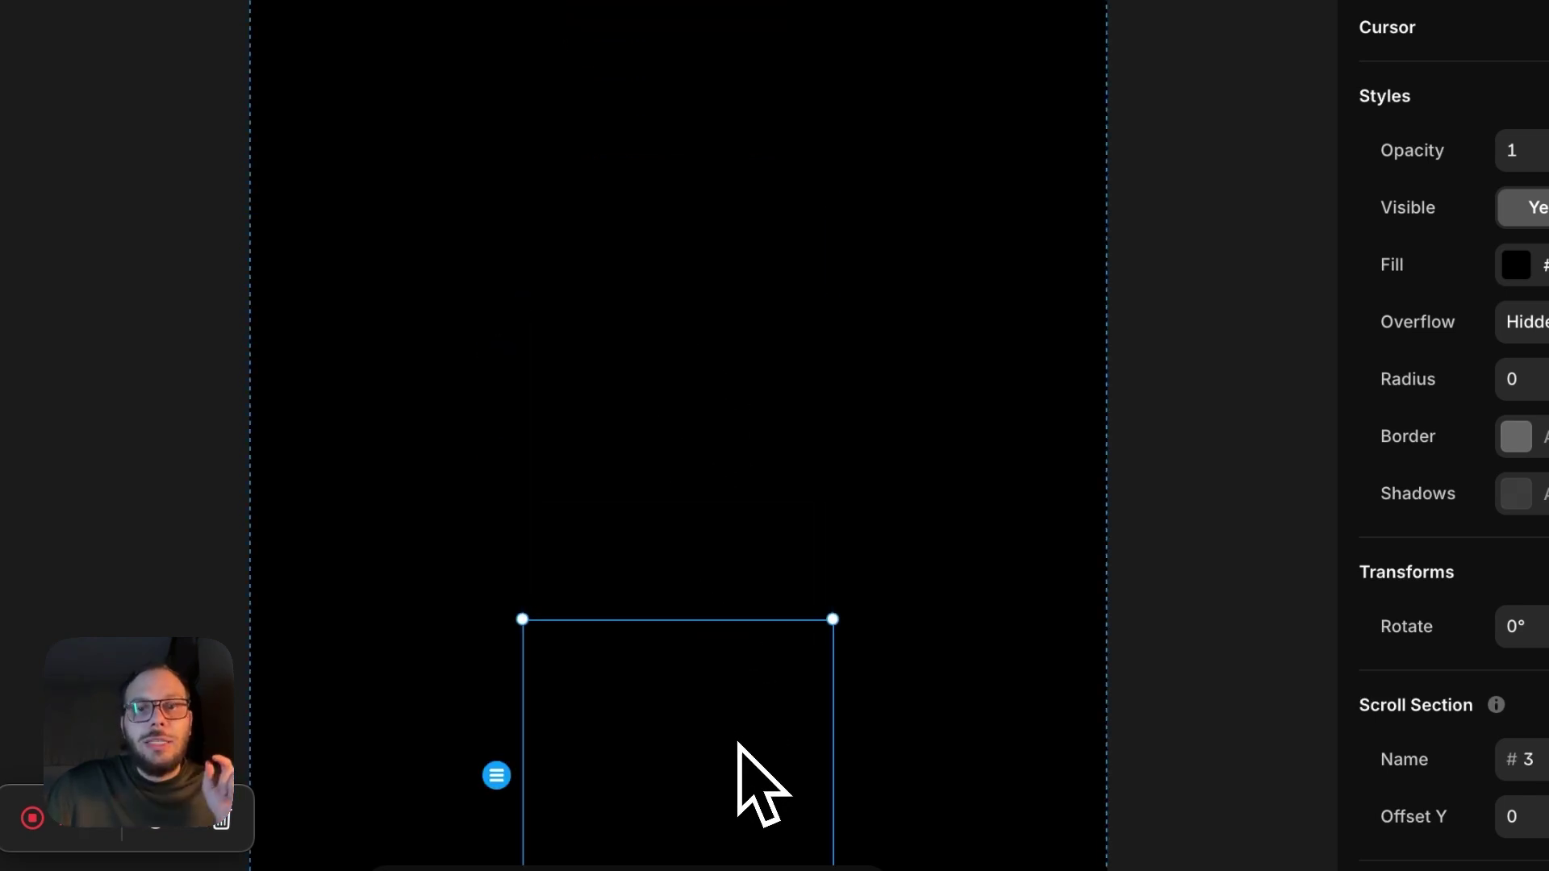
scroll(735, 663, up, 6)
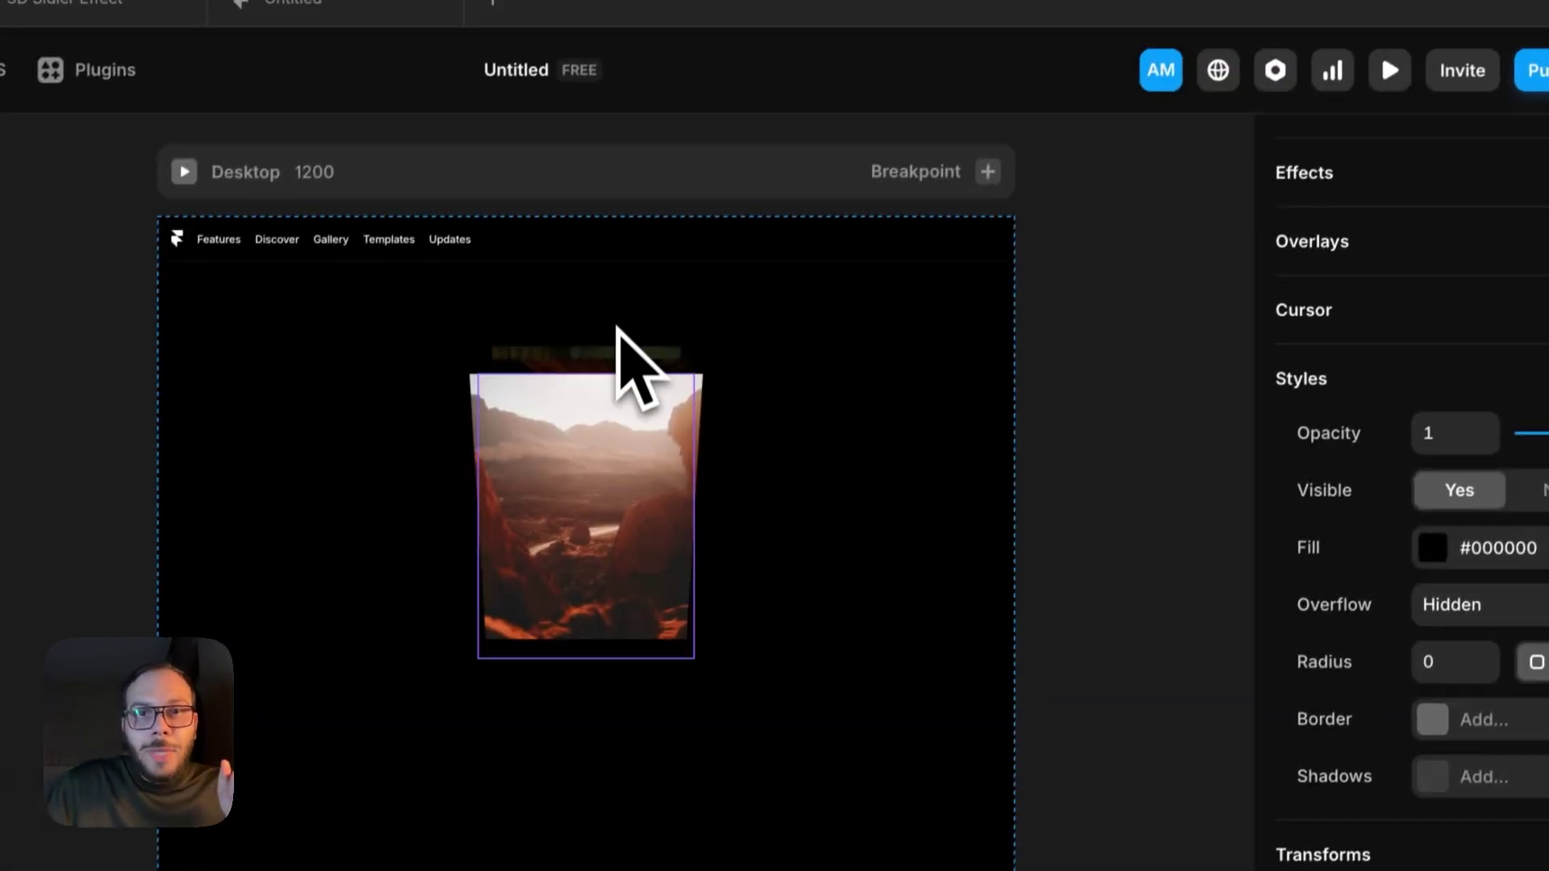
Make the 3D Slider's scroll variant effect switch to Variant 1 for section #1.
click(656, 425)
click(1489, 526)
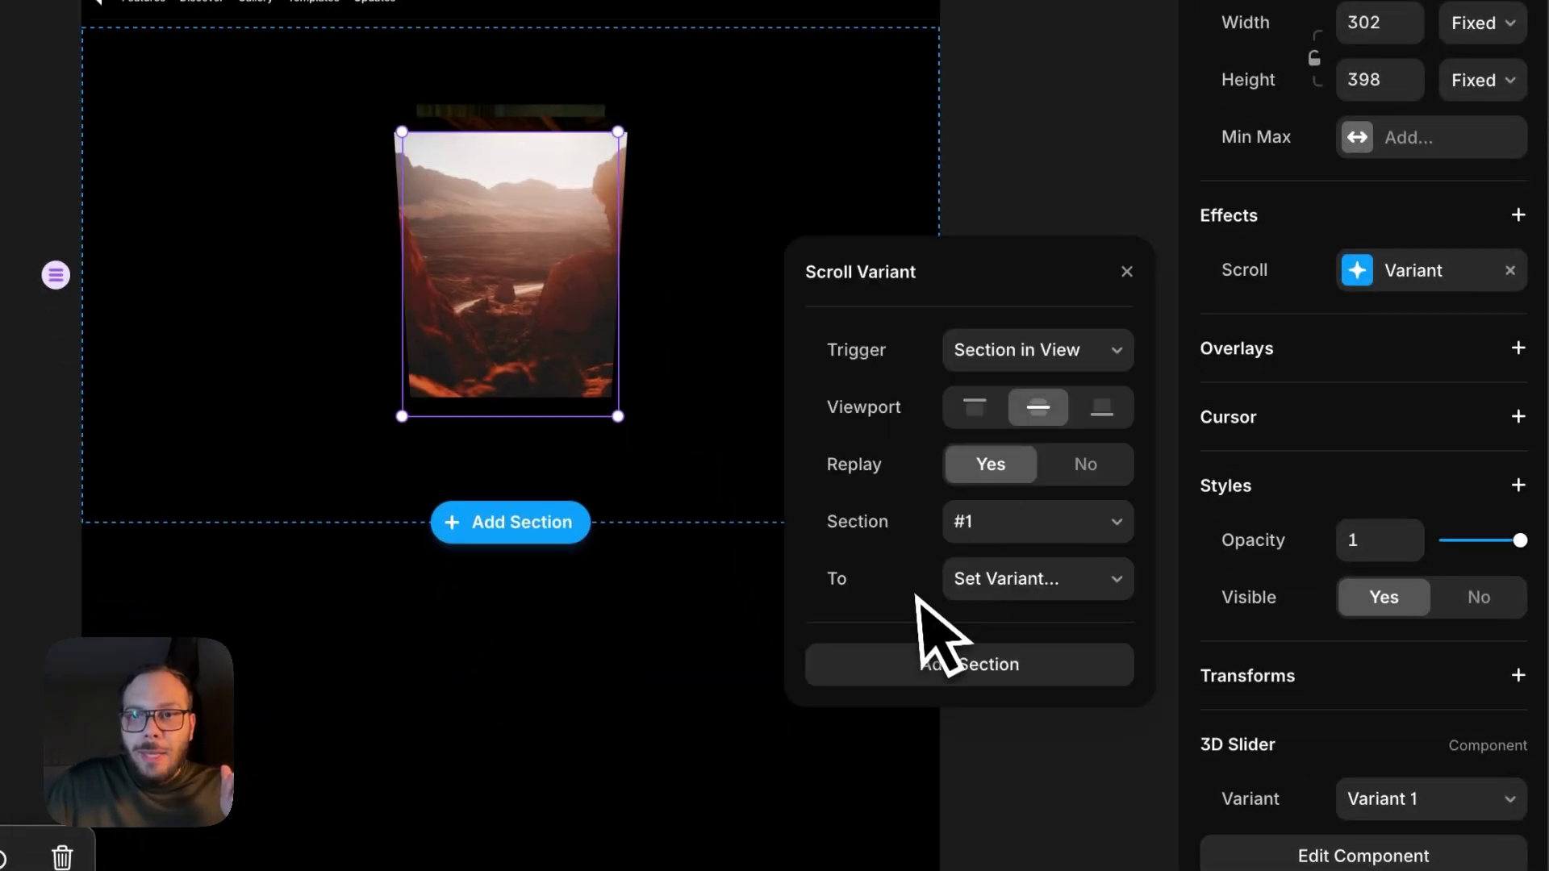
click(1058, 779)
click(985, 534)
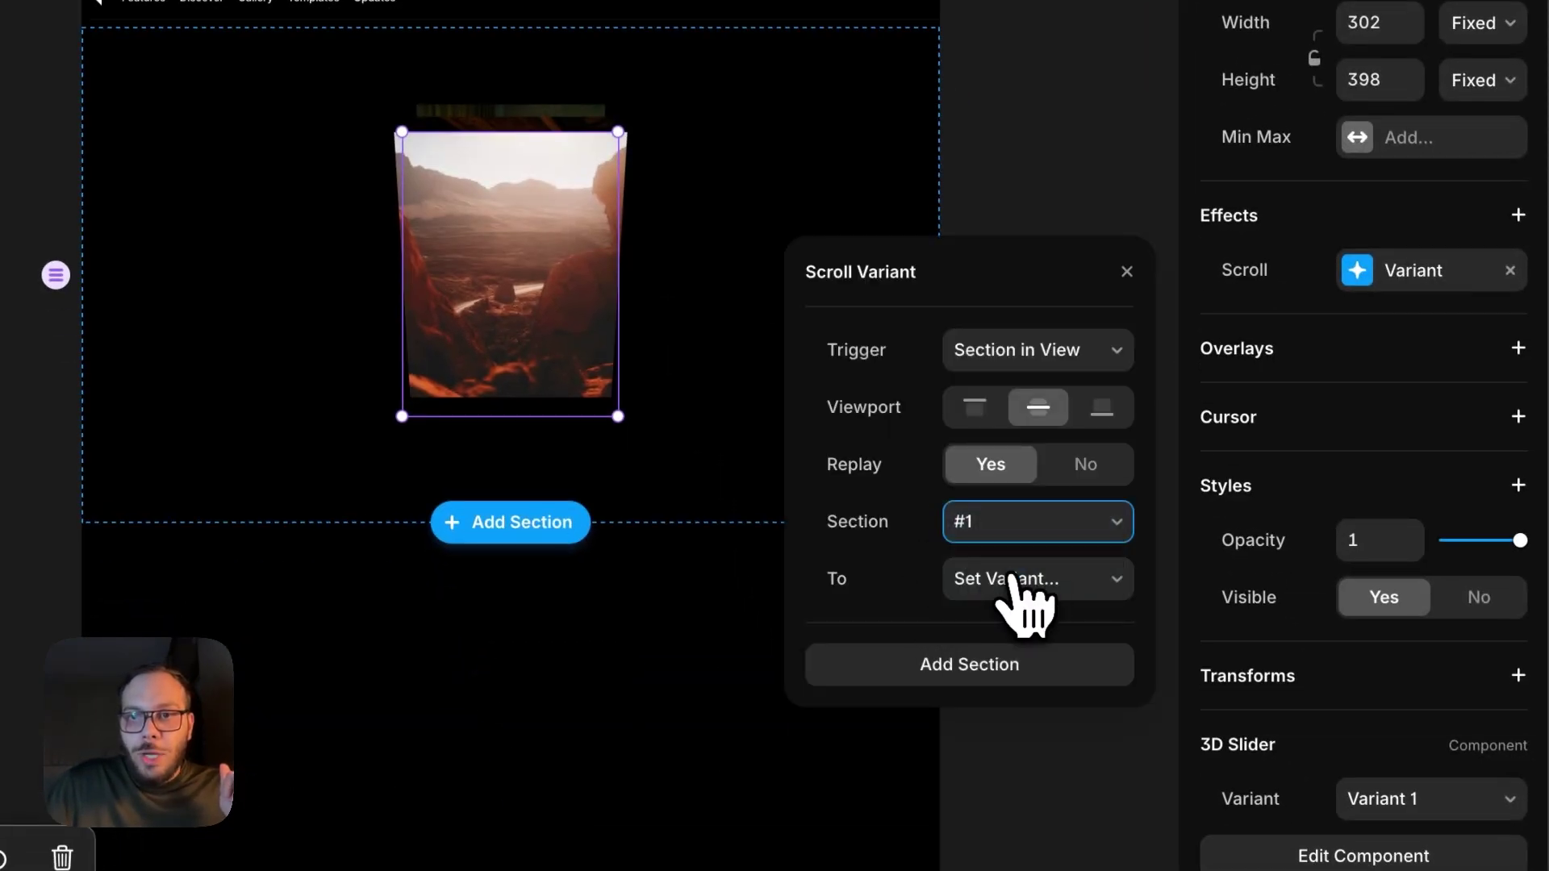
click(1021, 594)
click(1018, 634)
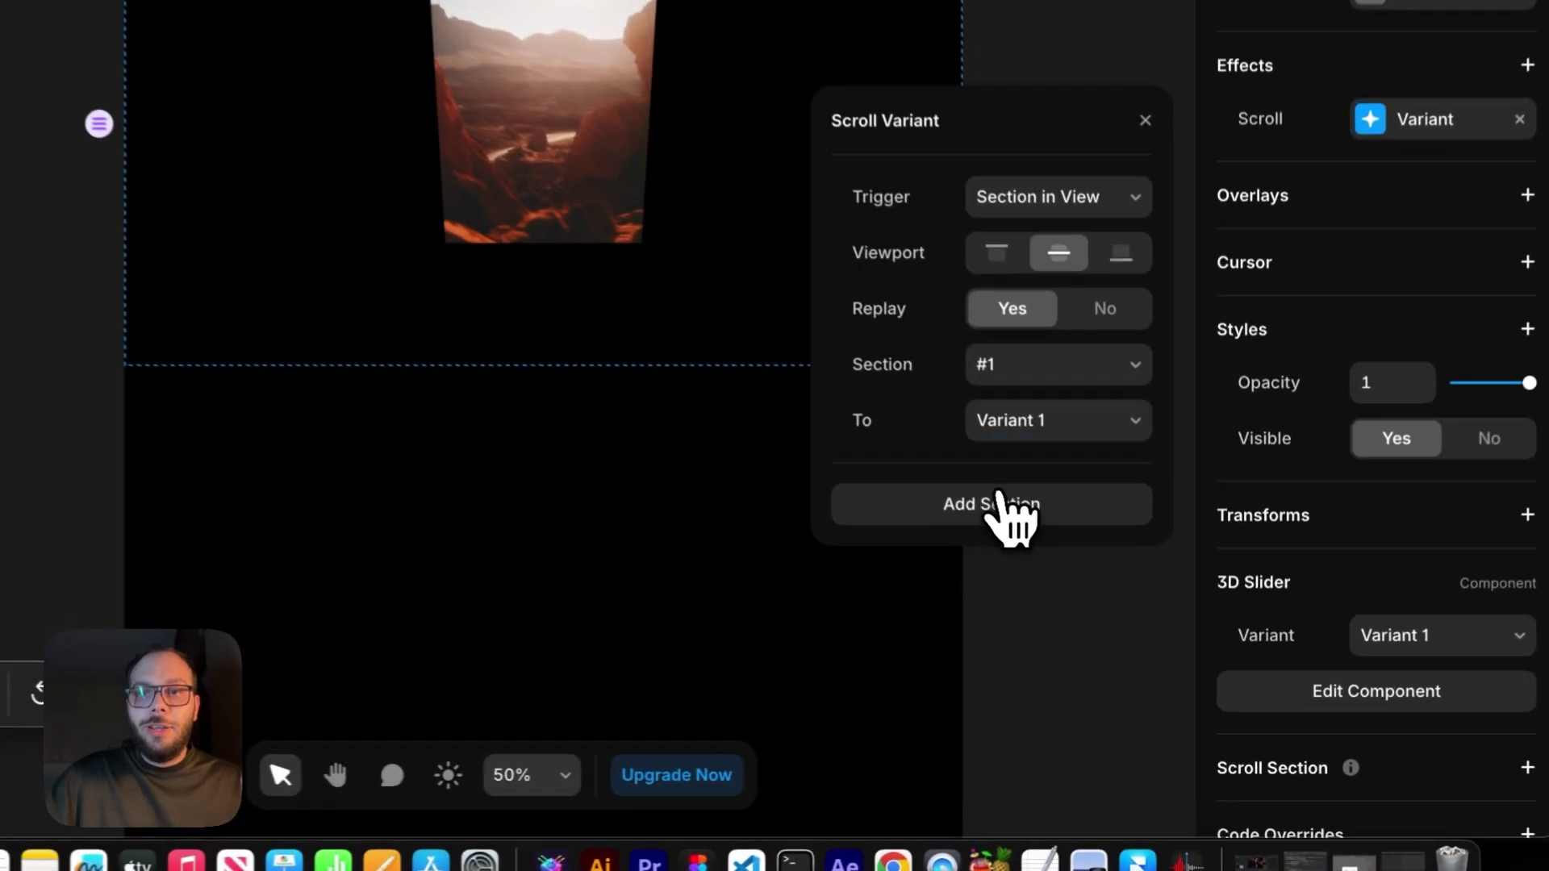
Add a second section entry to the scroll variant effect, mapping section #2 to Variant 2.
click(1086, 613)
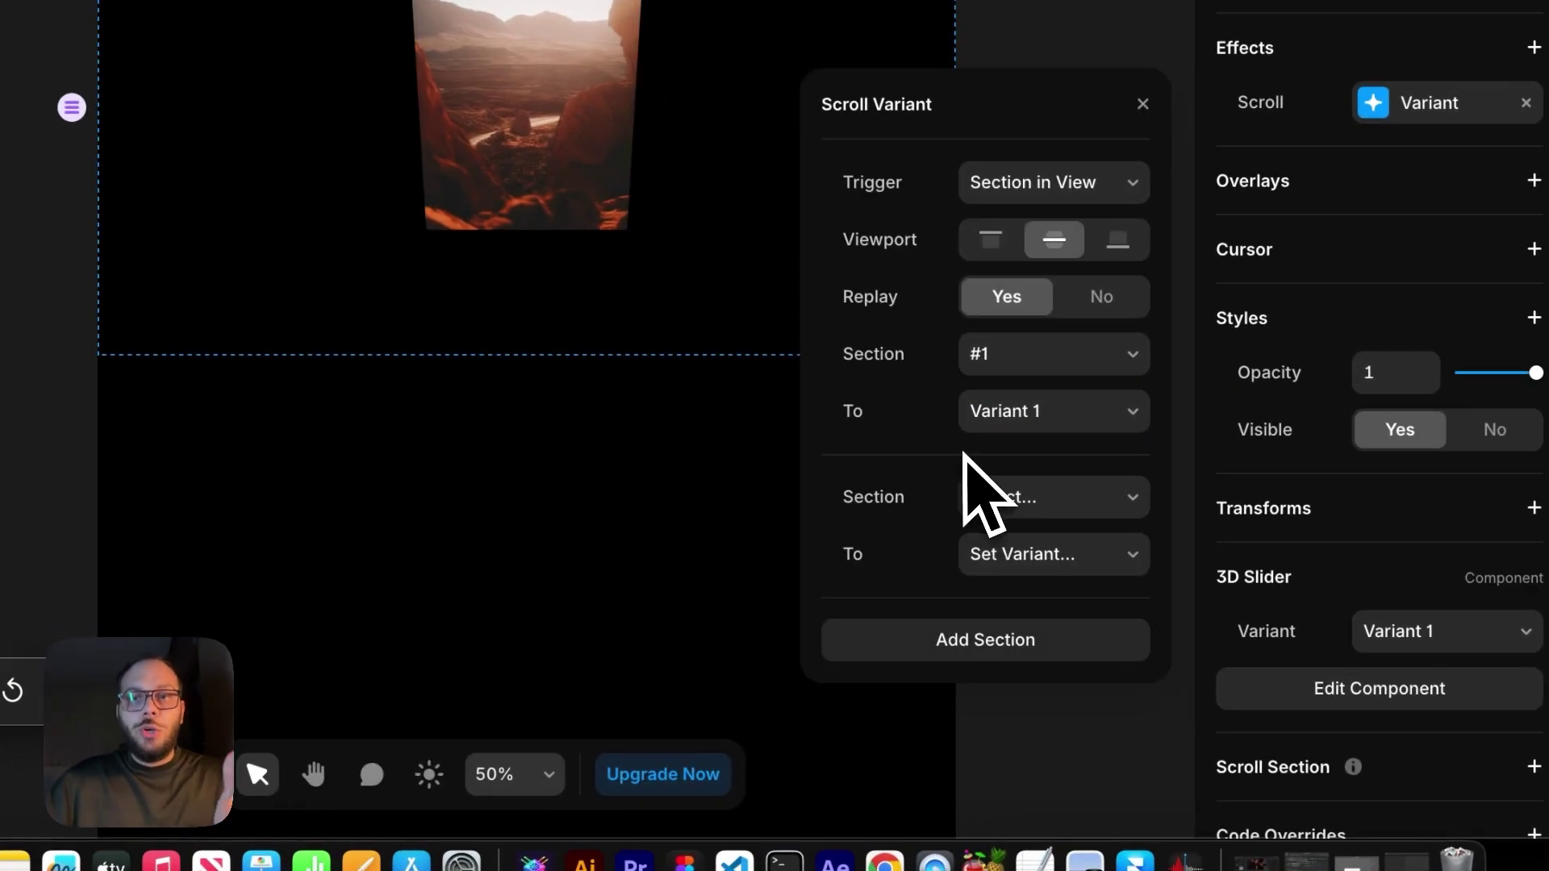
click(1023, 513)
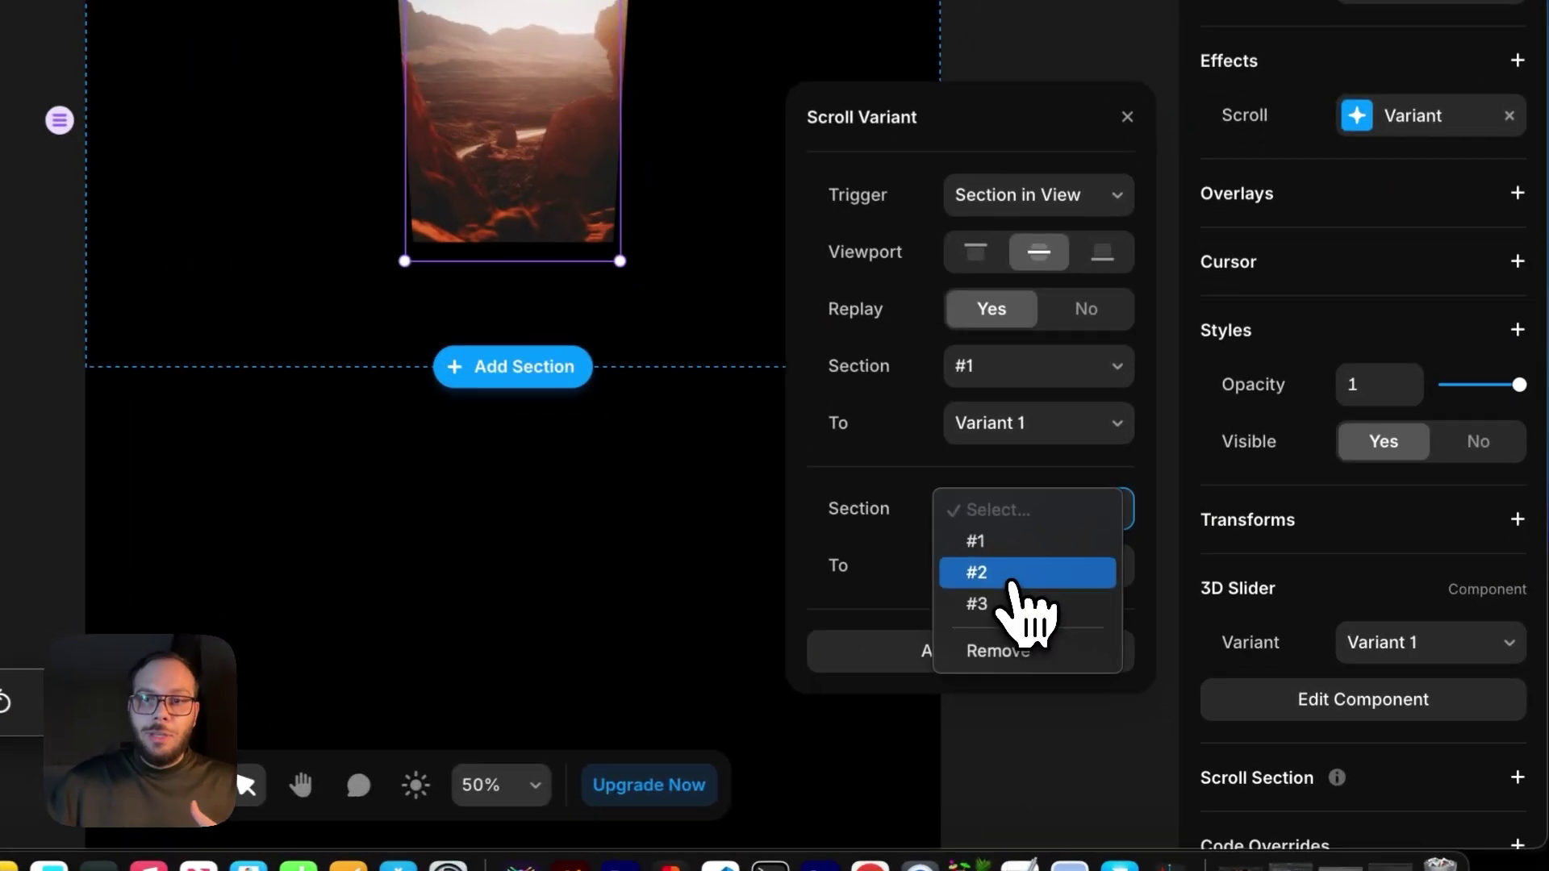
click(1114, 657)
click(1118, 652)
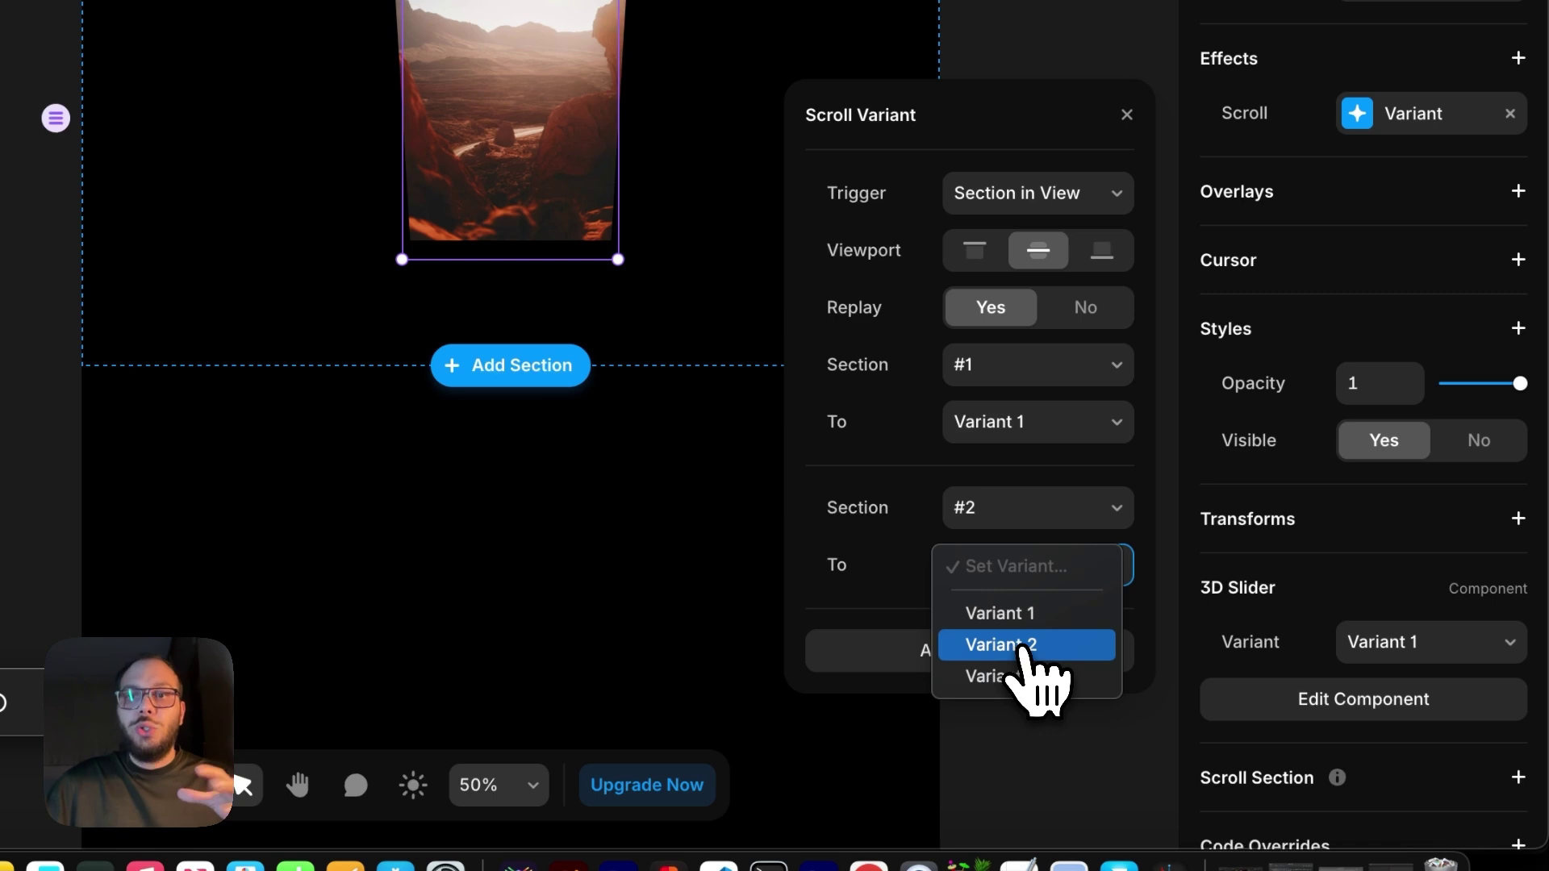
click(1023, 645)
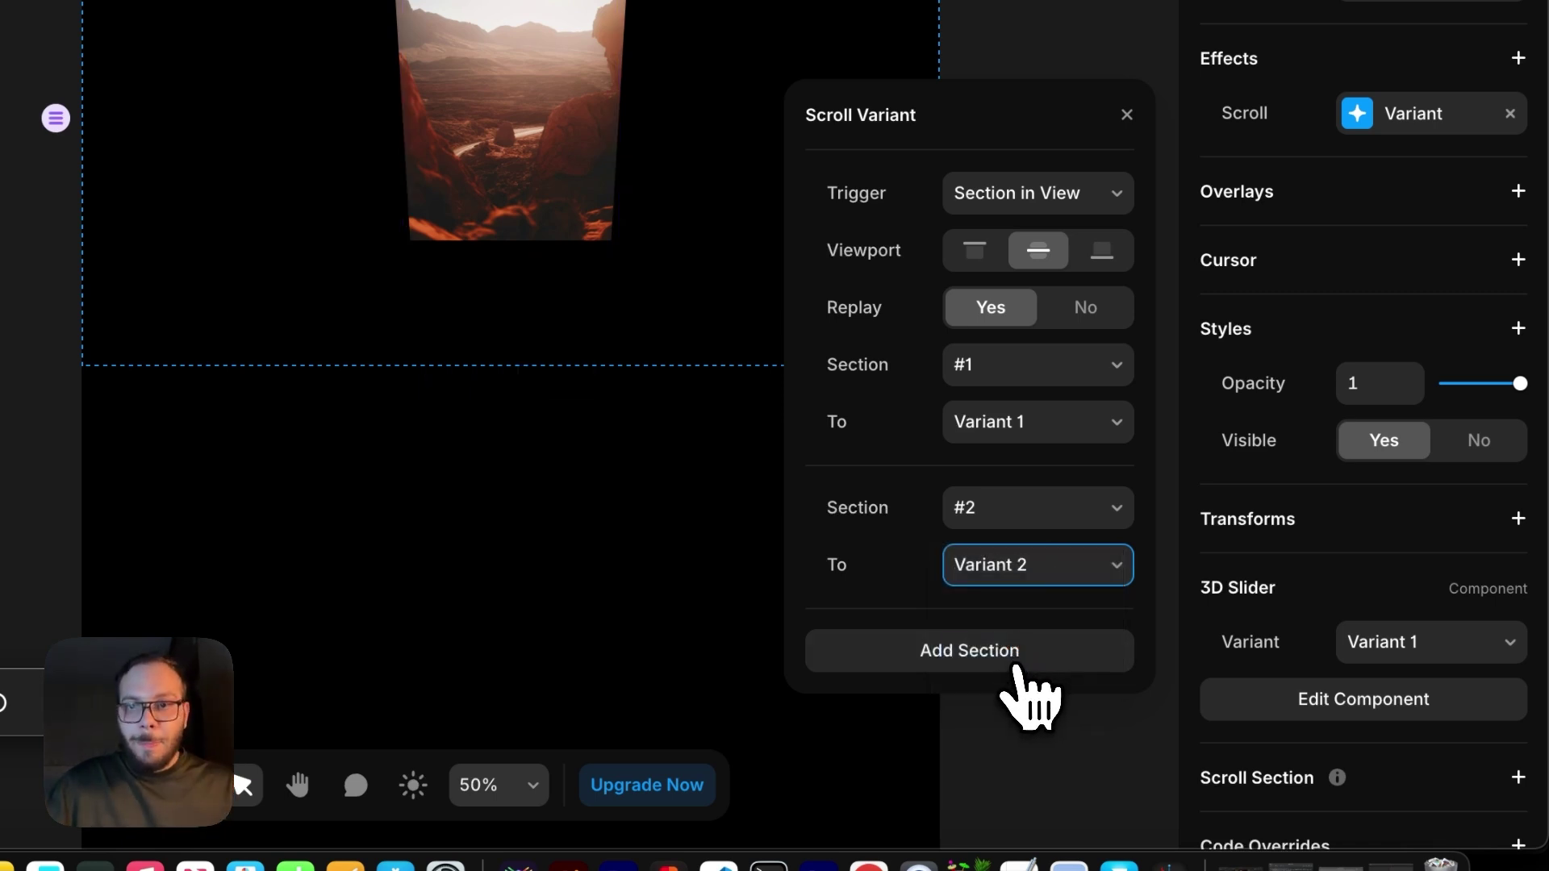
Add a third section entry to the scroll variant effect, mapping section #3 to Variant 3.
click(1018, 670)
click(1045, 645)
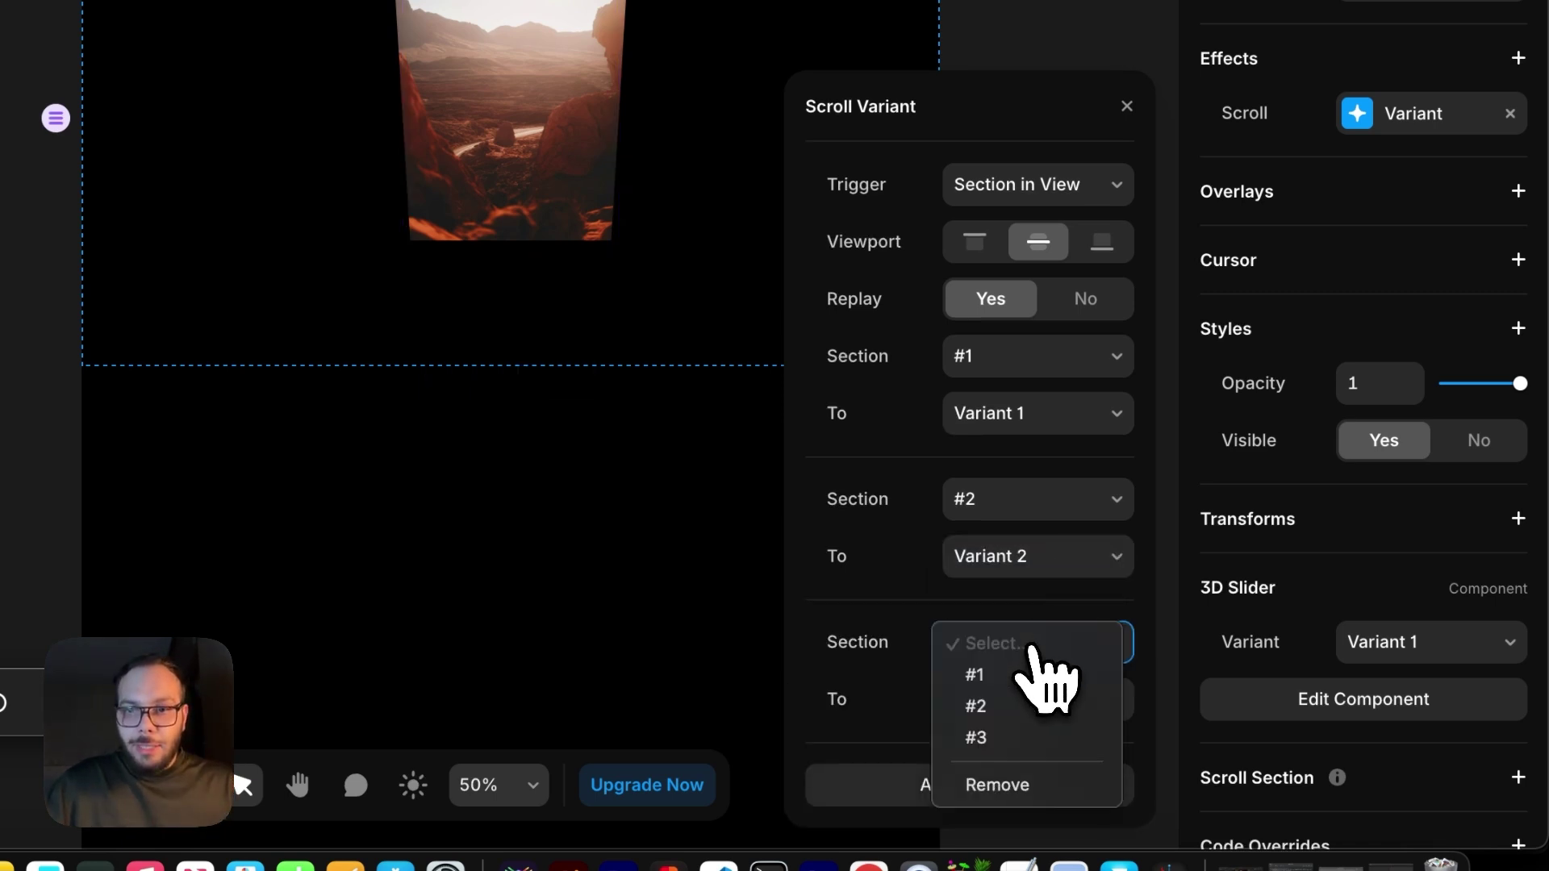
click(1029, 746)
click(1041, 710)
click(1038, 811)
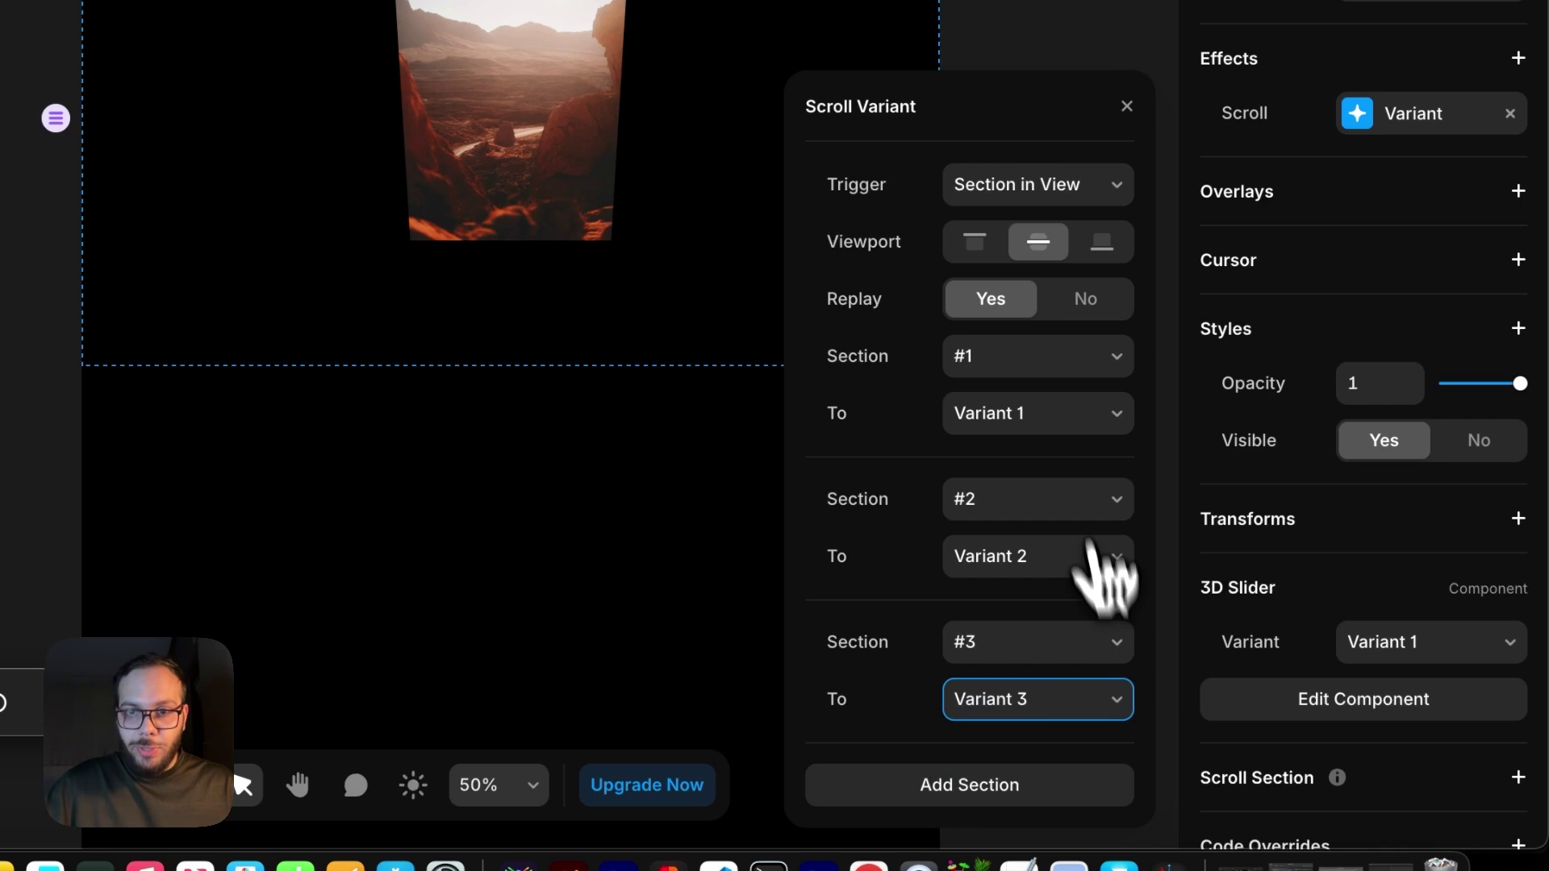
Preview the Home page and scroll through its sections to test the 3D Slider's variant switching.
click(1127, 106)
click(1008, 42)
scroll(543, 48, up, 2)
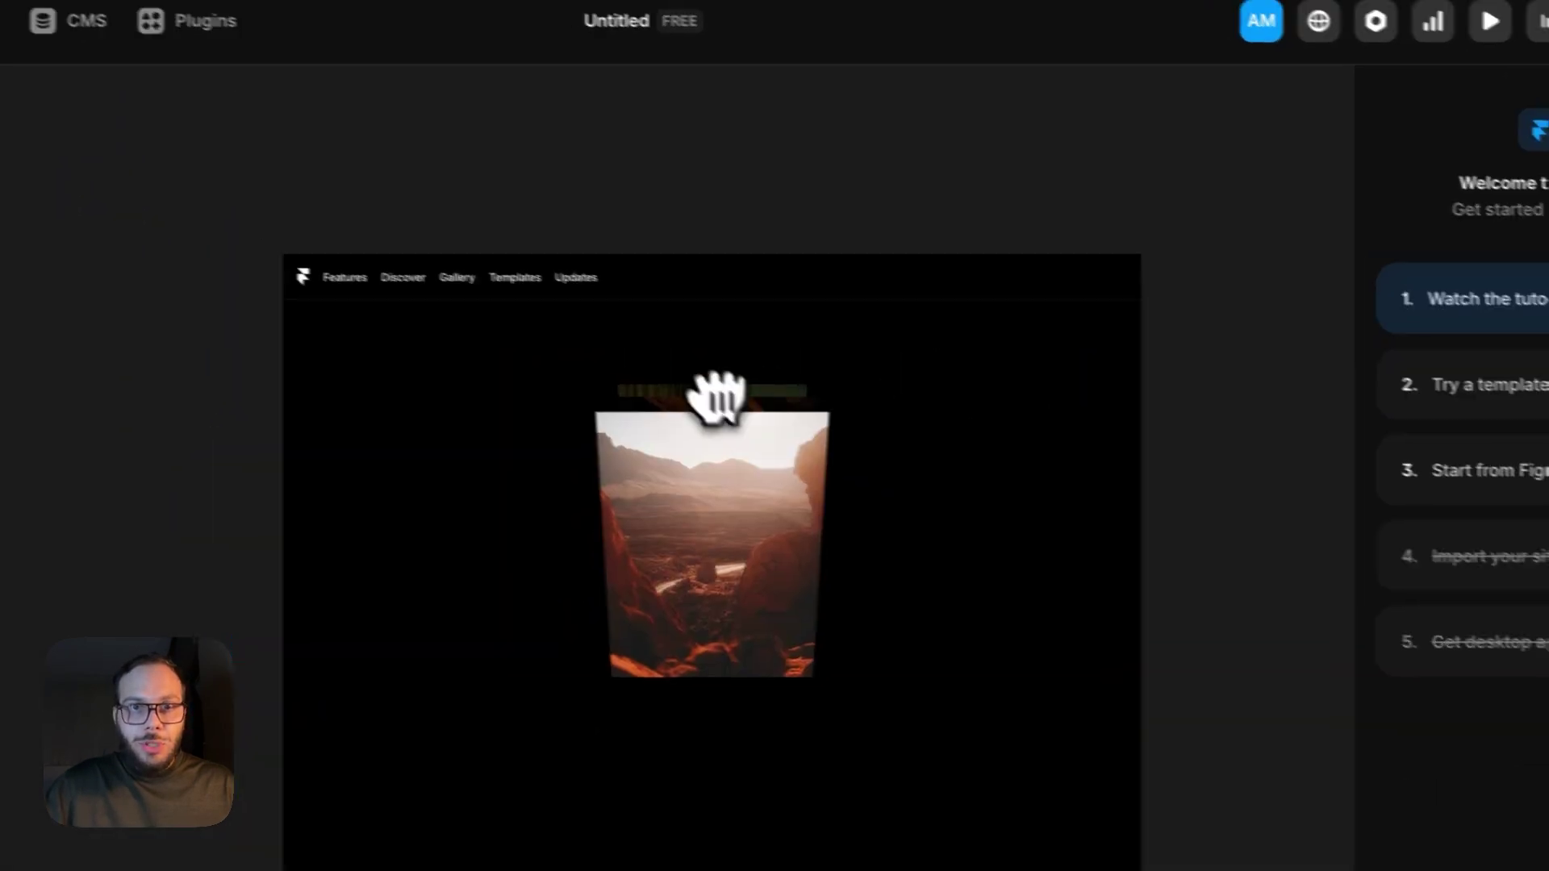
click(310, 212)
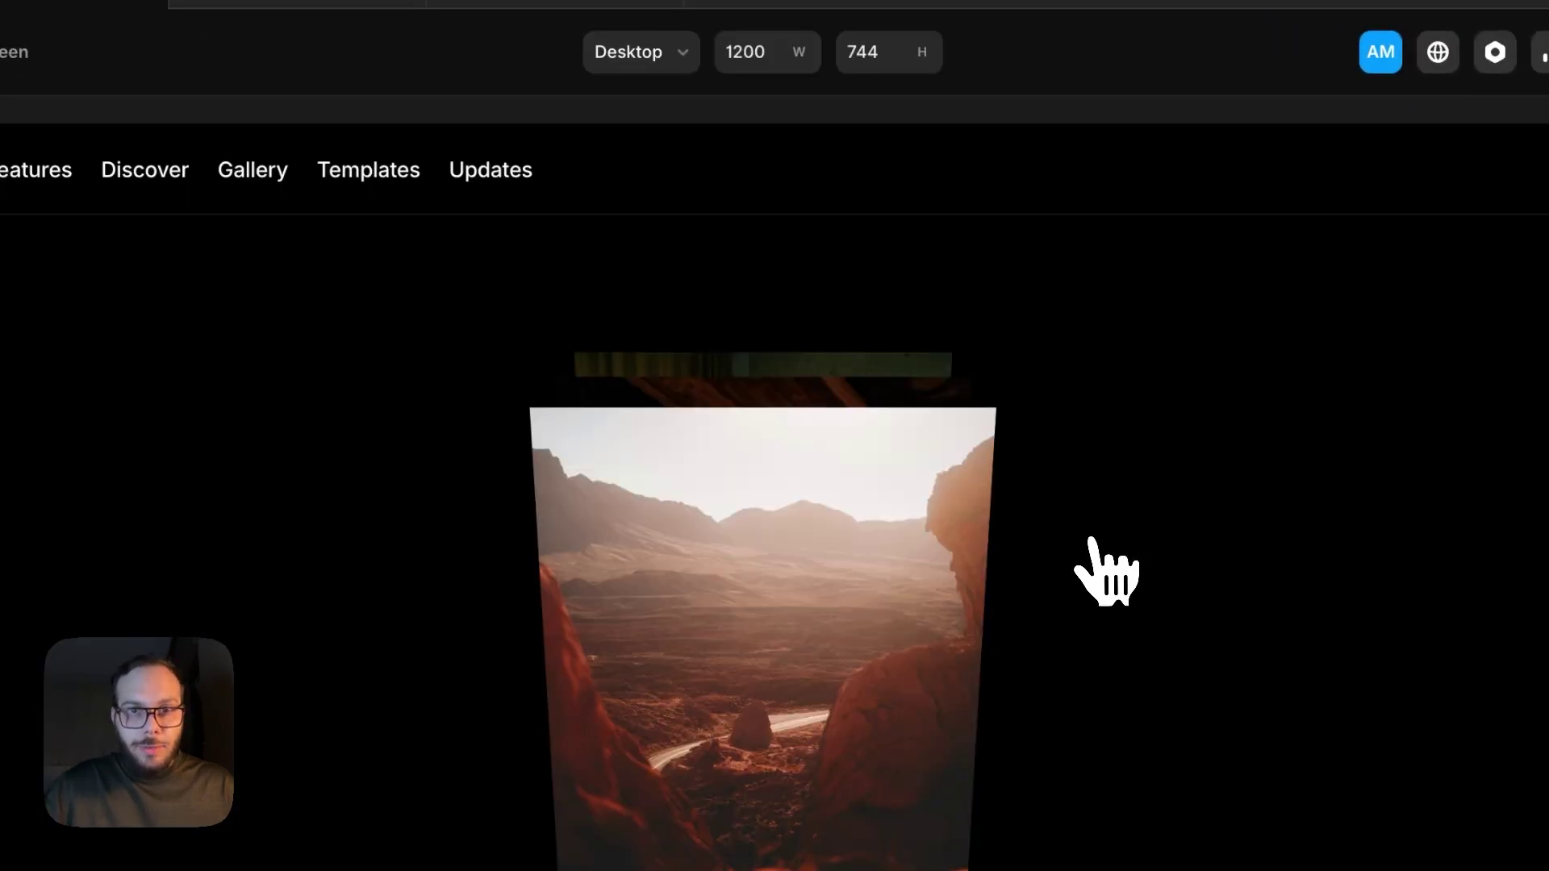
scroll(1106, 572, down, 2)
scroll(1106, 573, down, 5)
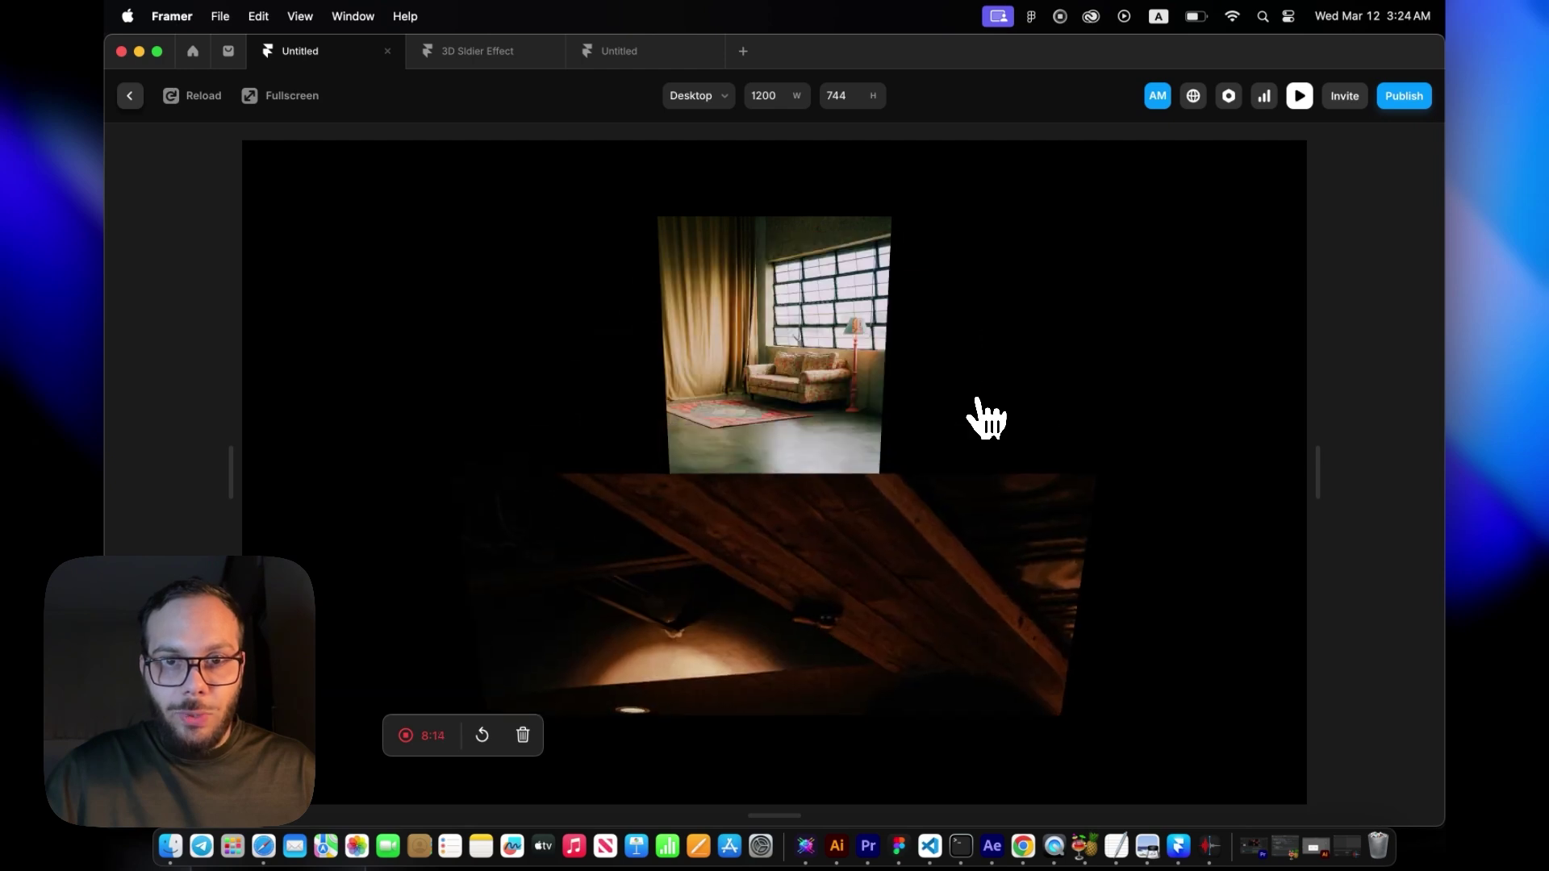
scroll(986, 418, down, 5)
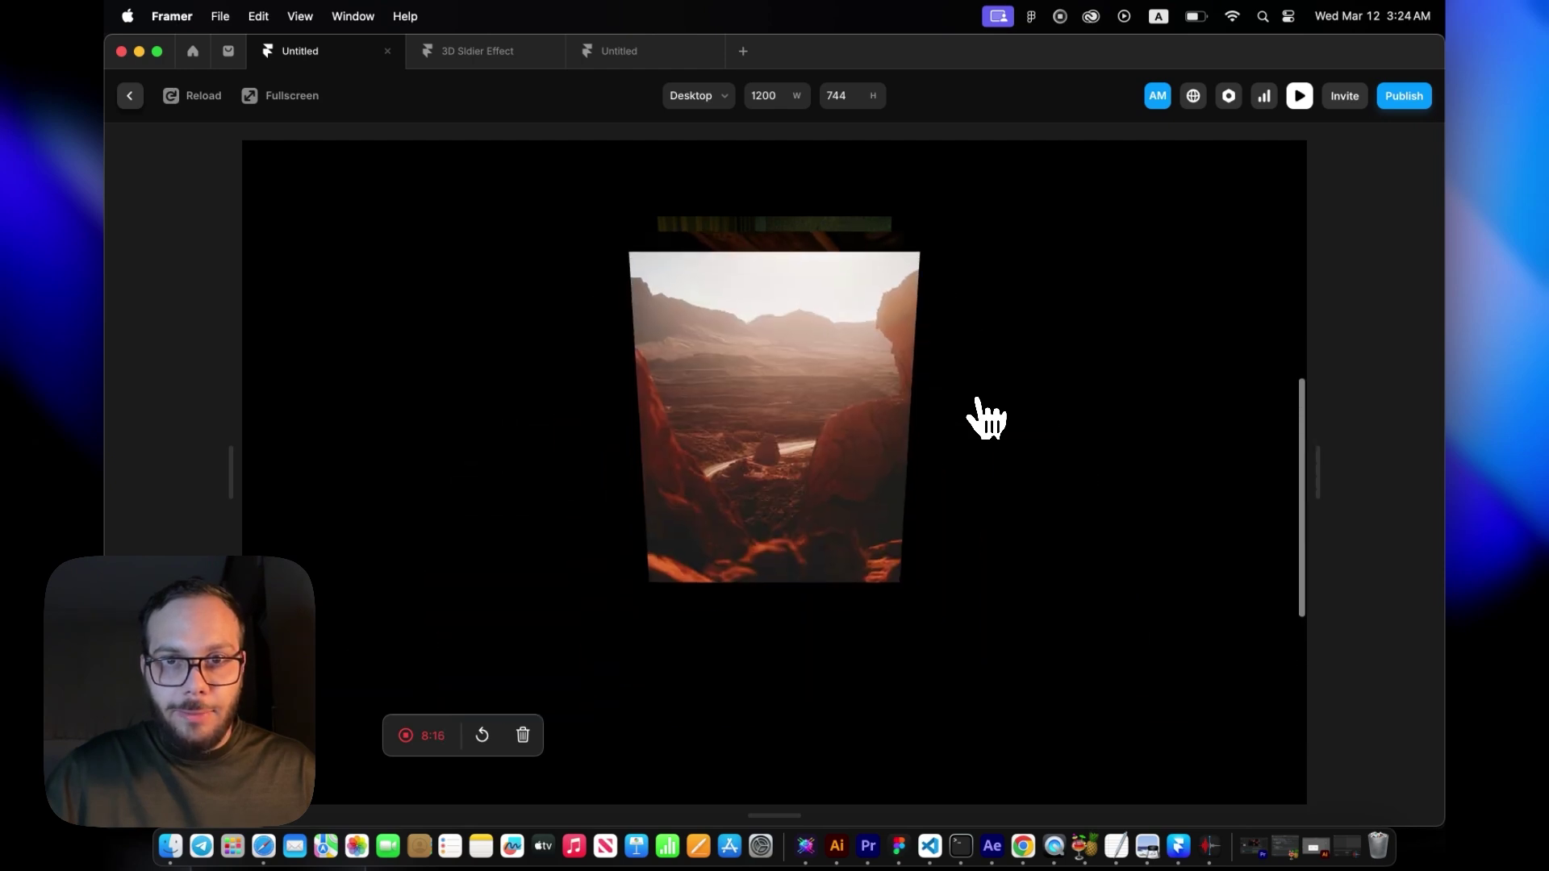
scroll(986, 418, down, 5)
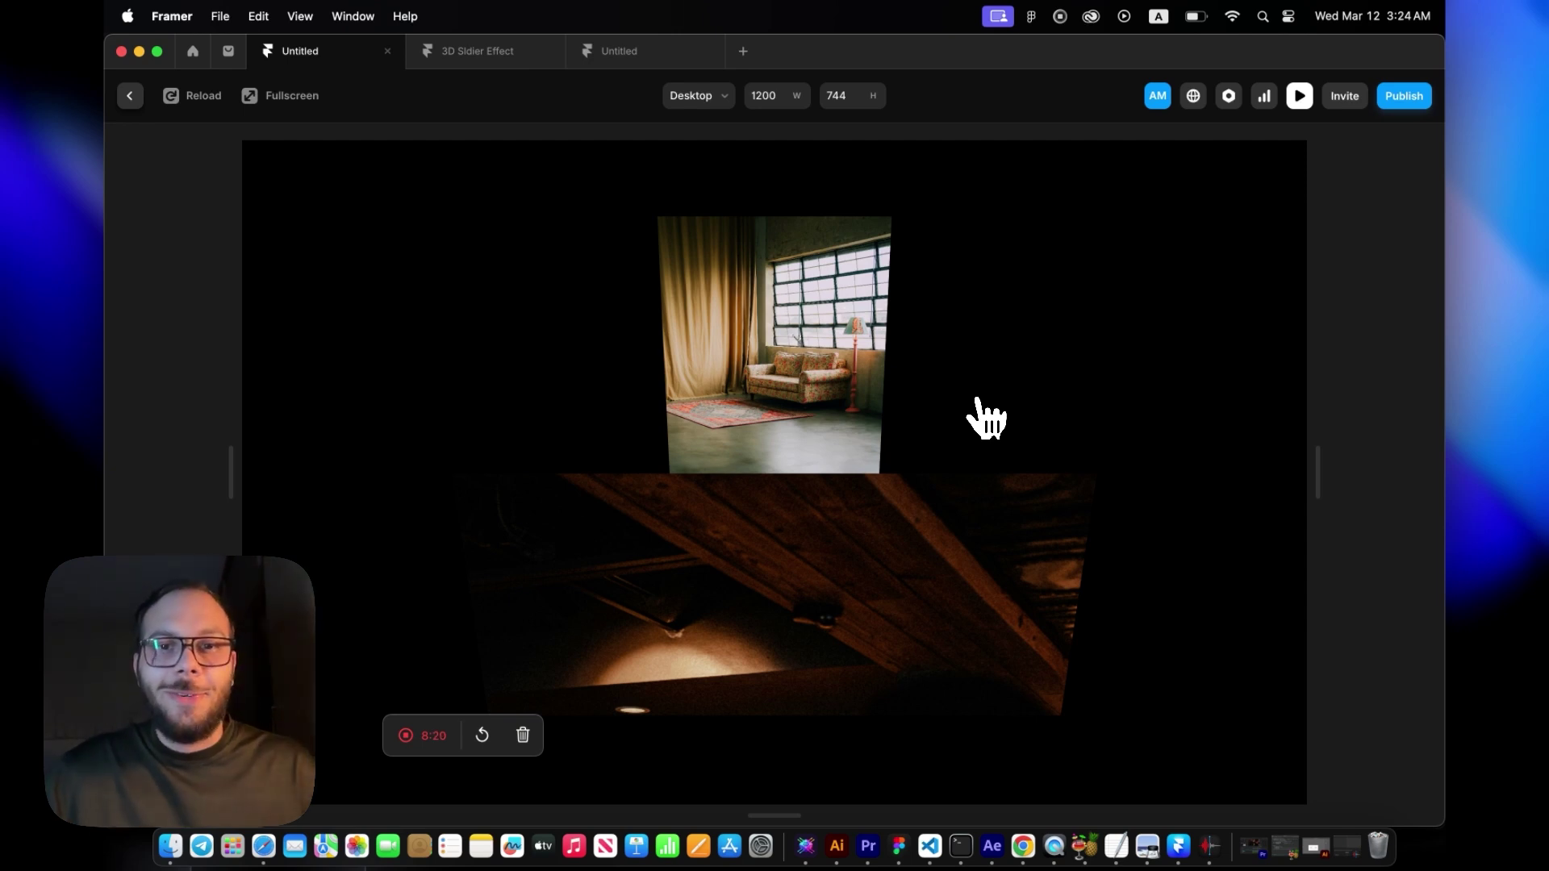
scroll(986, 418, down, 5)
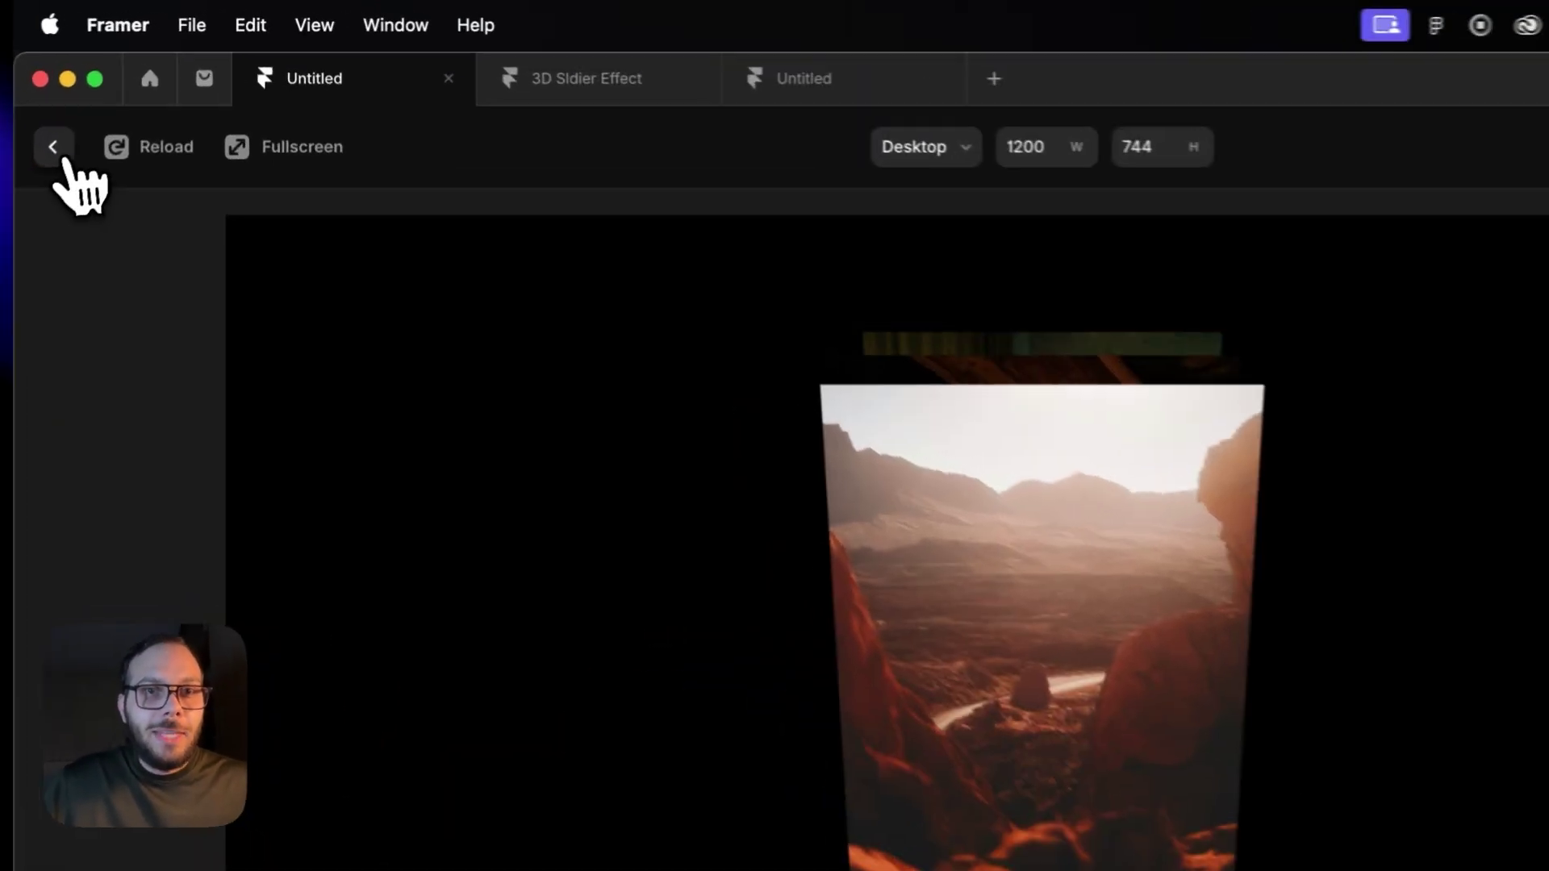
click(129, 96)
Switch to the 3D Sldier Effect project and preview its Home page's Desktop breakpoint.
click(443, 51)
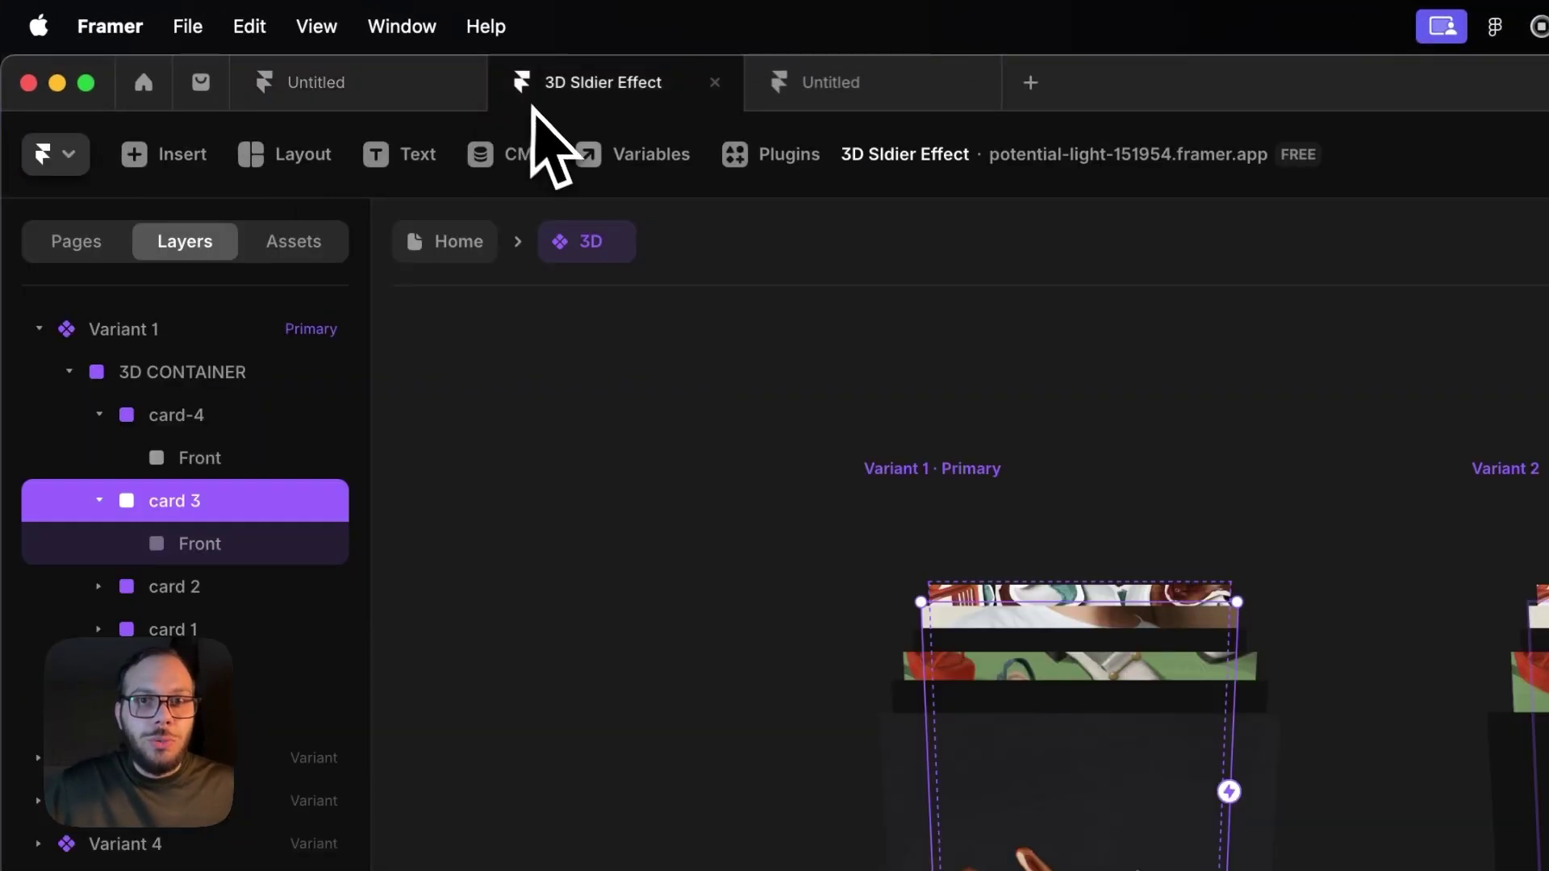
click(311, 219)
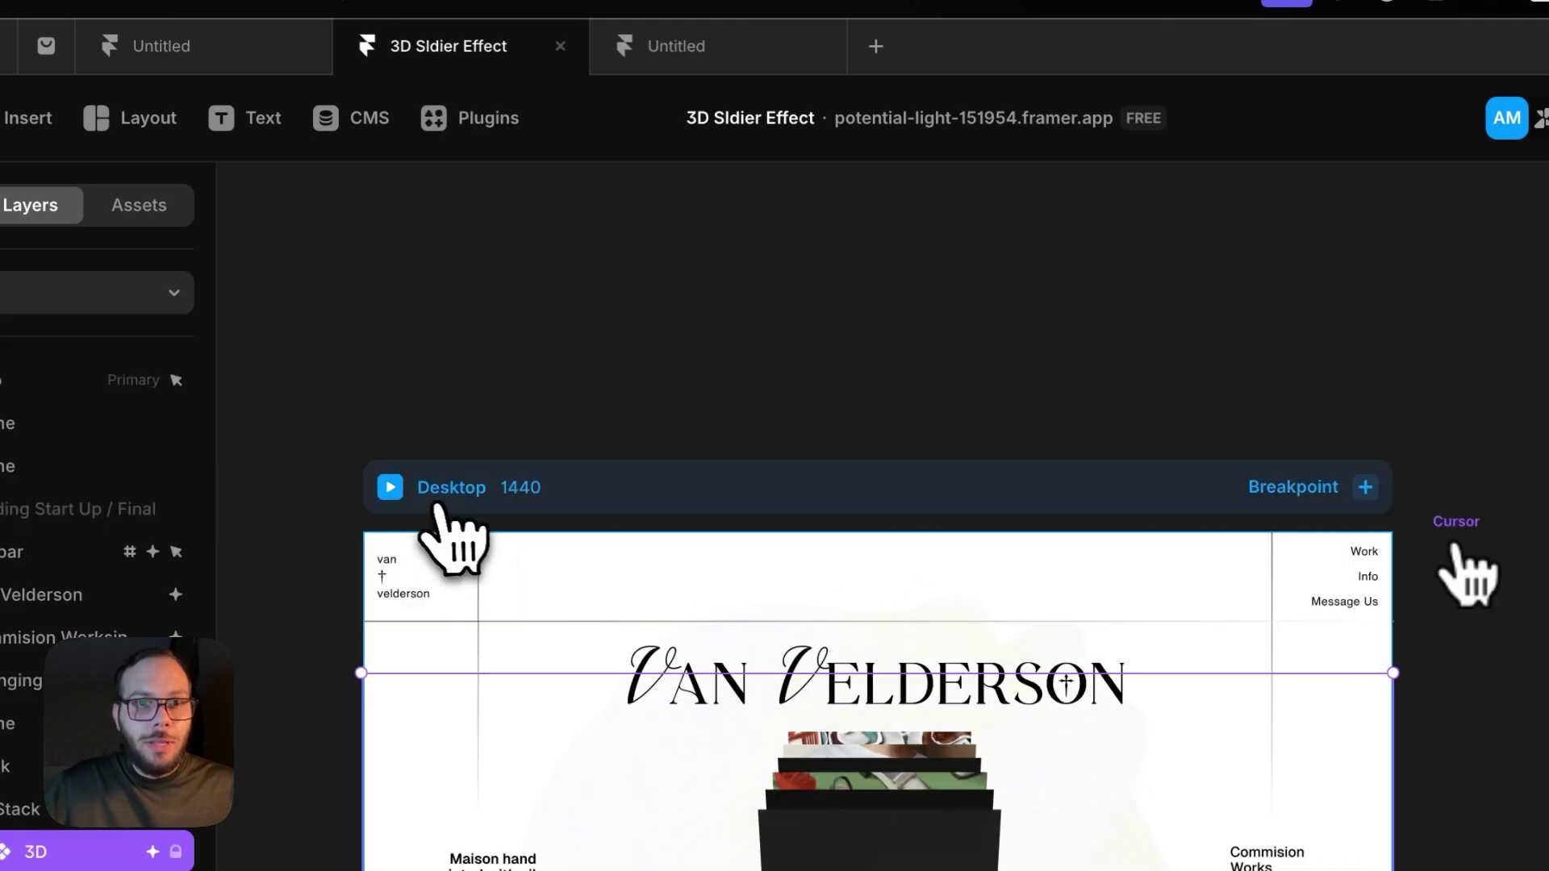
click(397, 486)
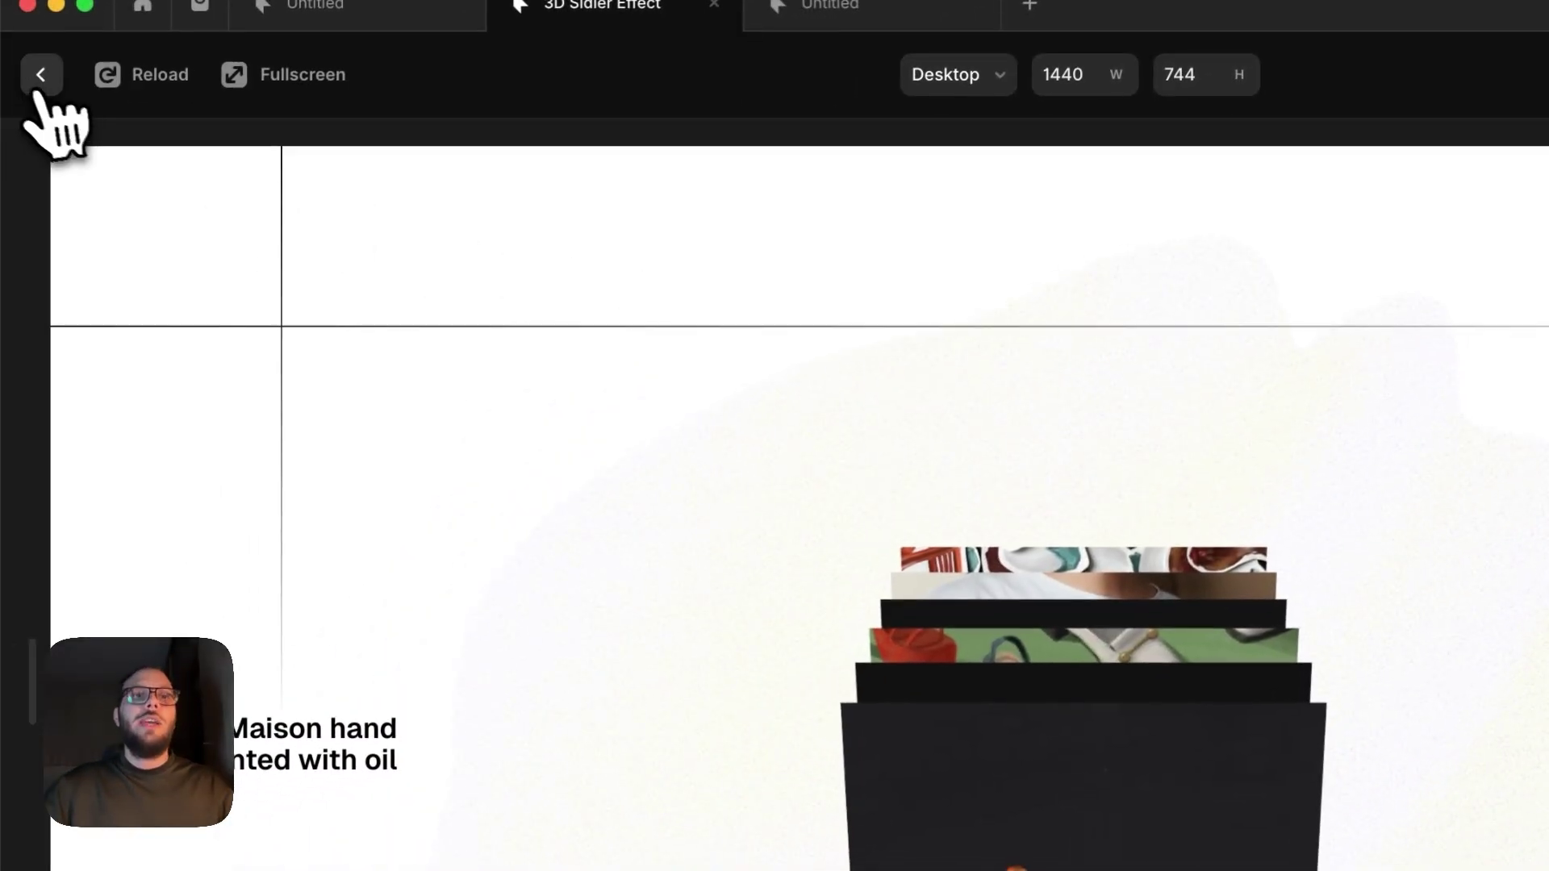
click(42, 80)
Make the Loading Start Up / Final component visible and preview the Desktop page.
click(202, 427)
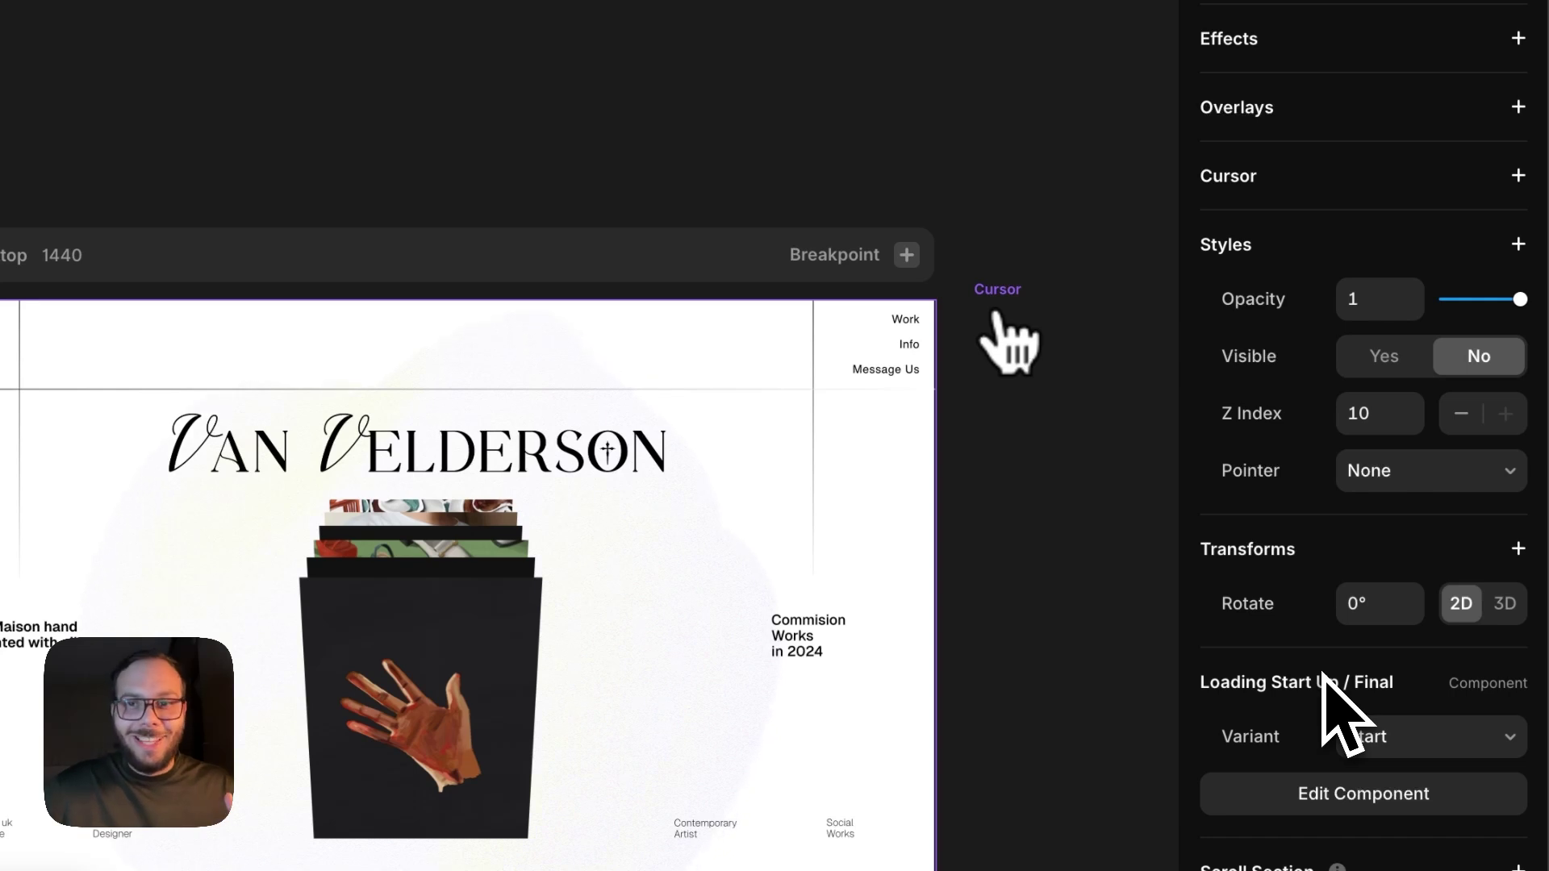
click(1400, 375)
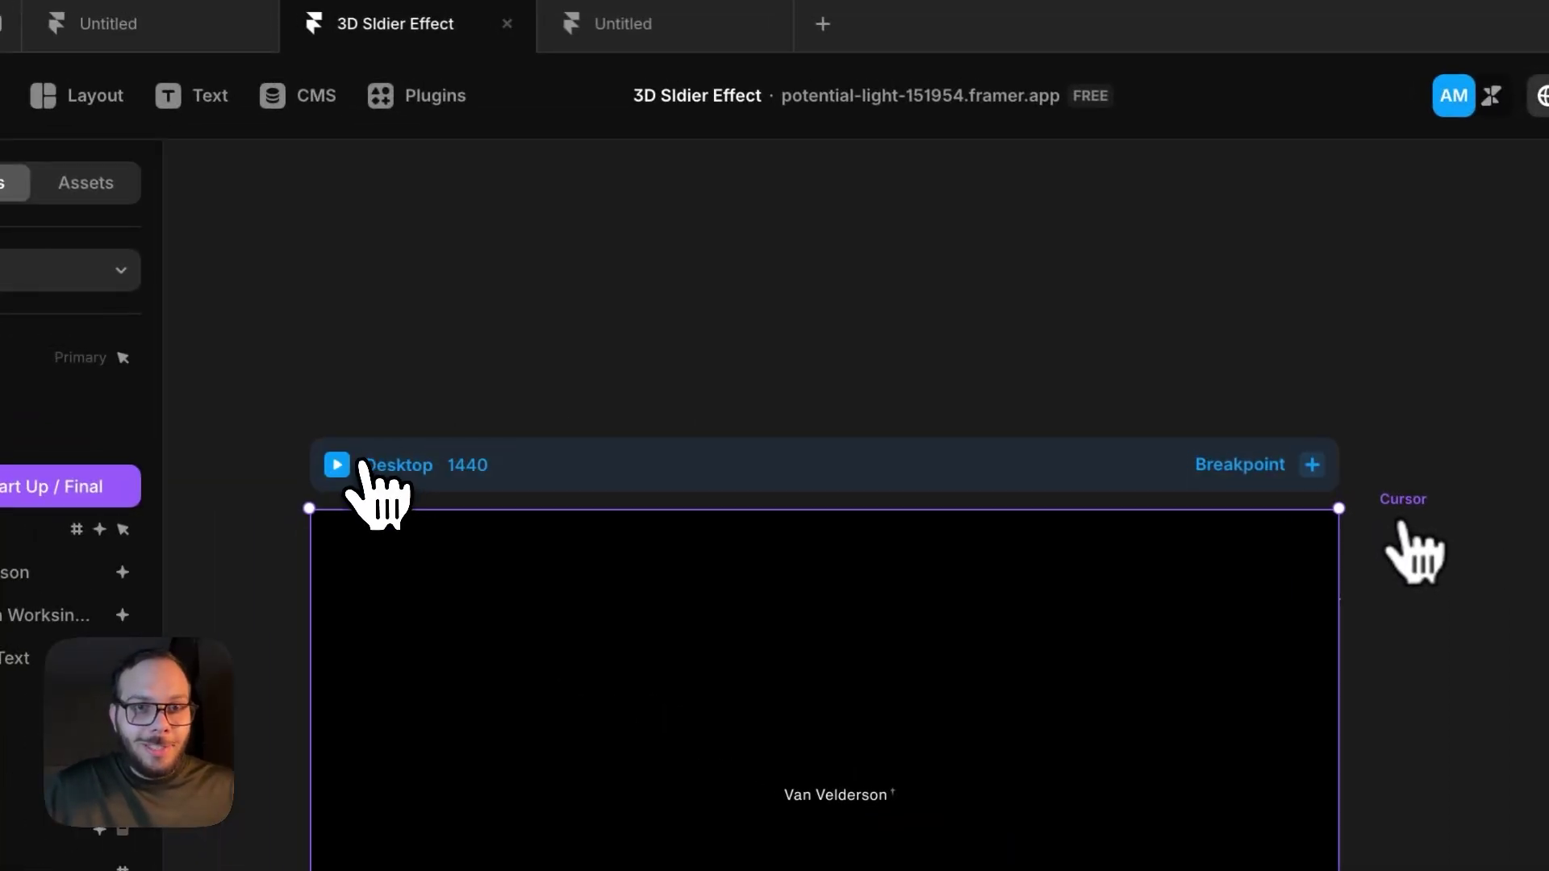
click(337, 465)
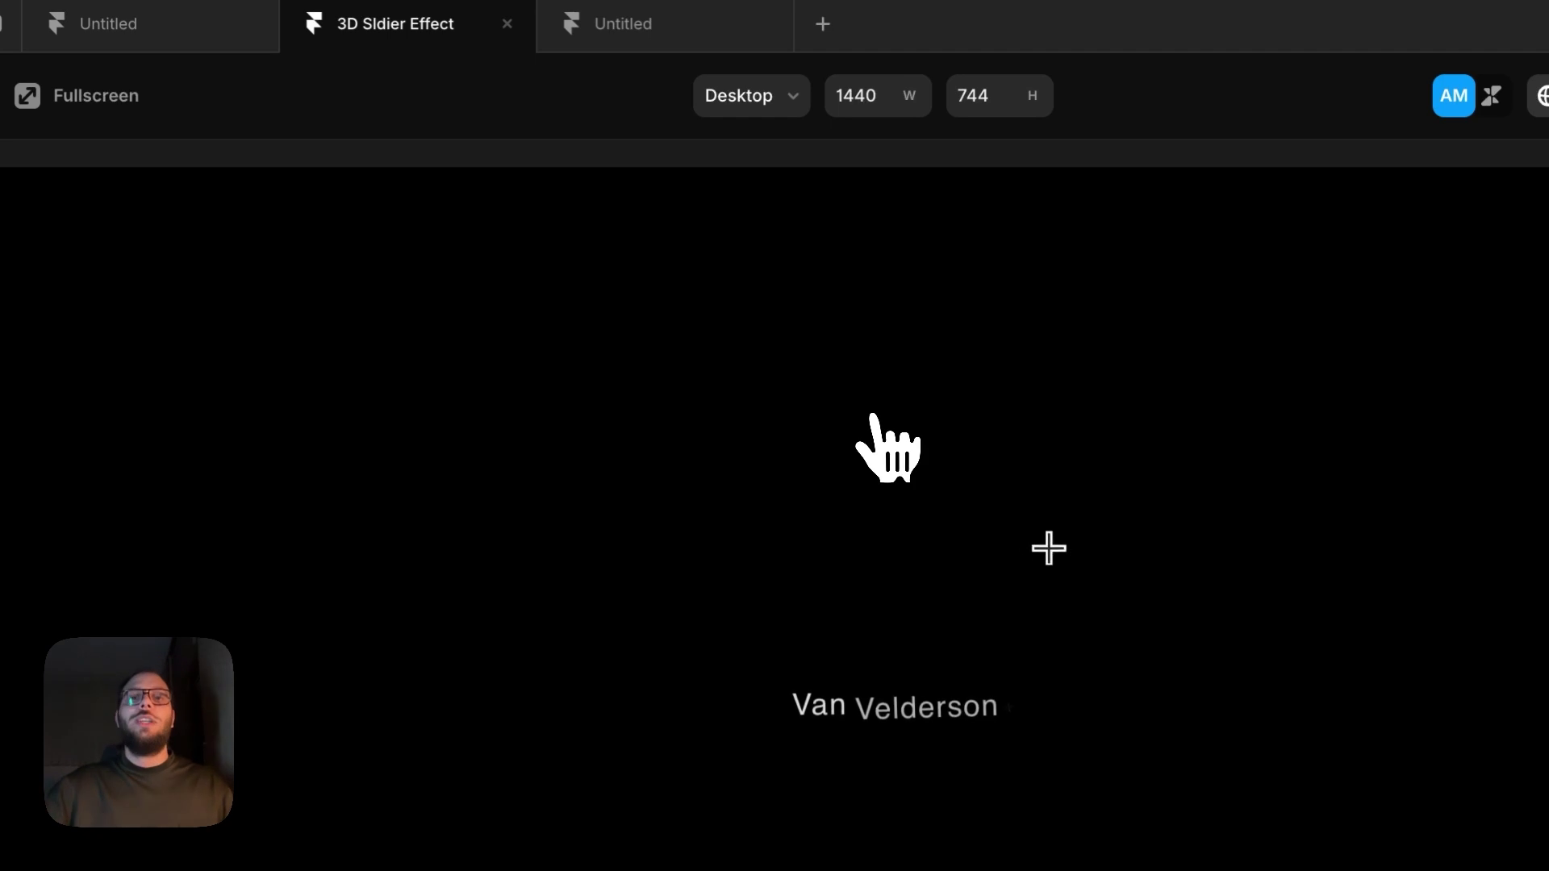